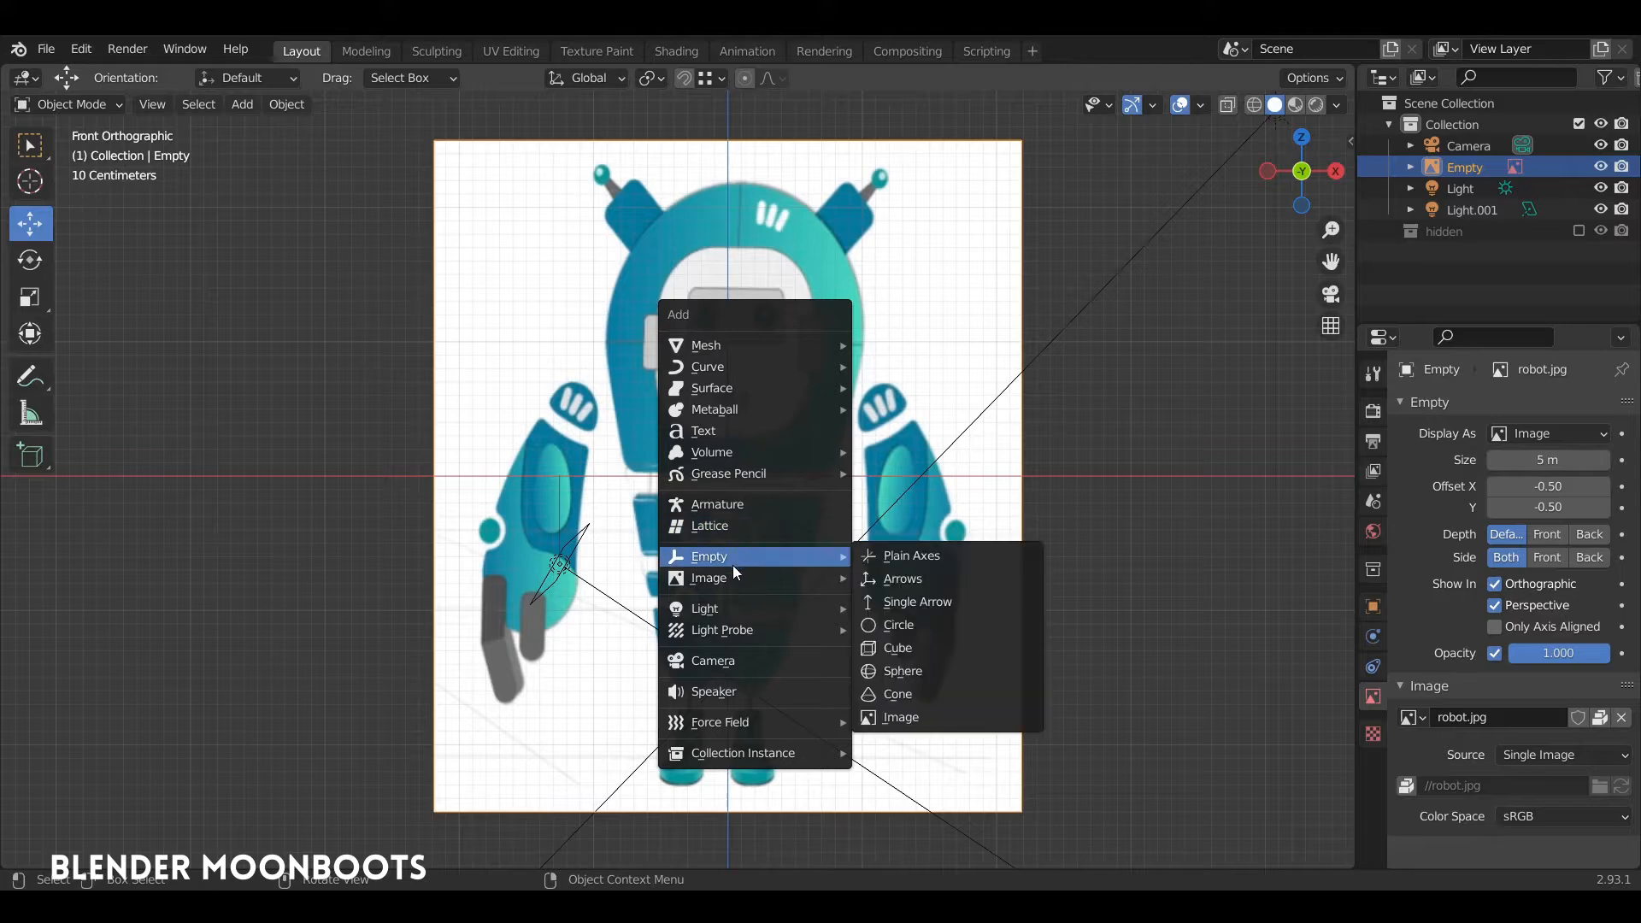
Step: Lower the opacity of the robot reference image to 0.2
mouse_move(769, 578)
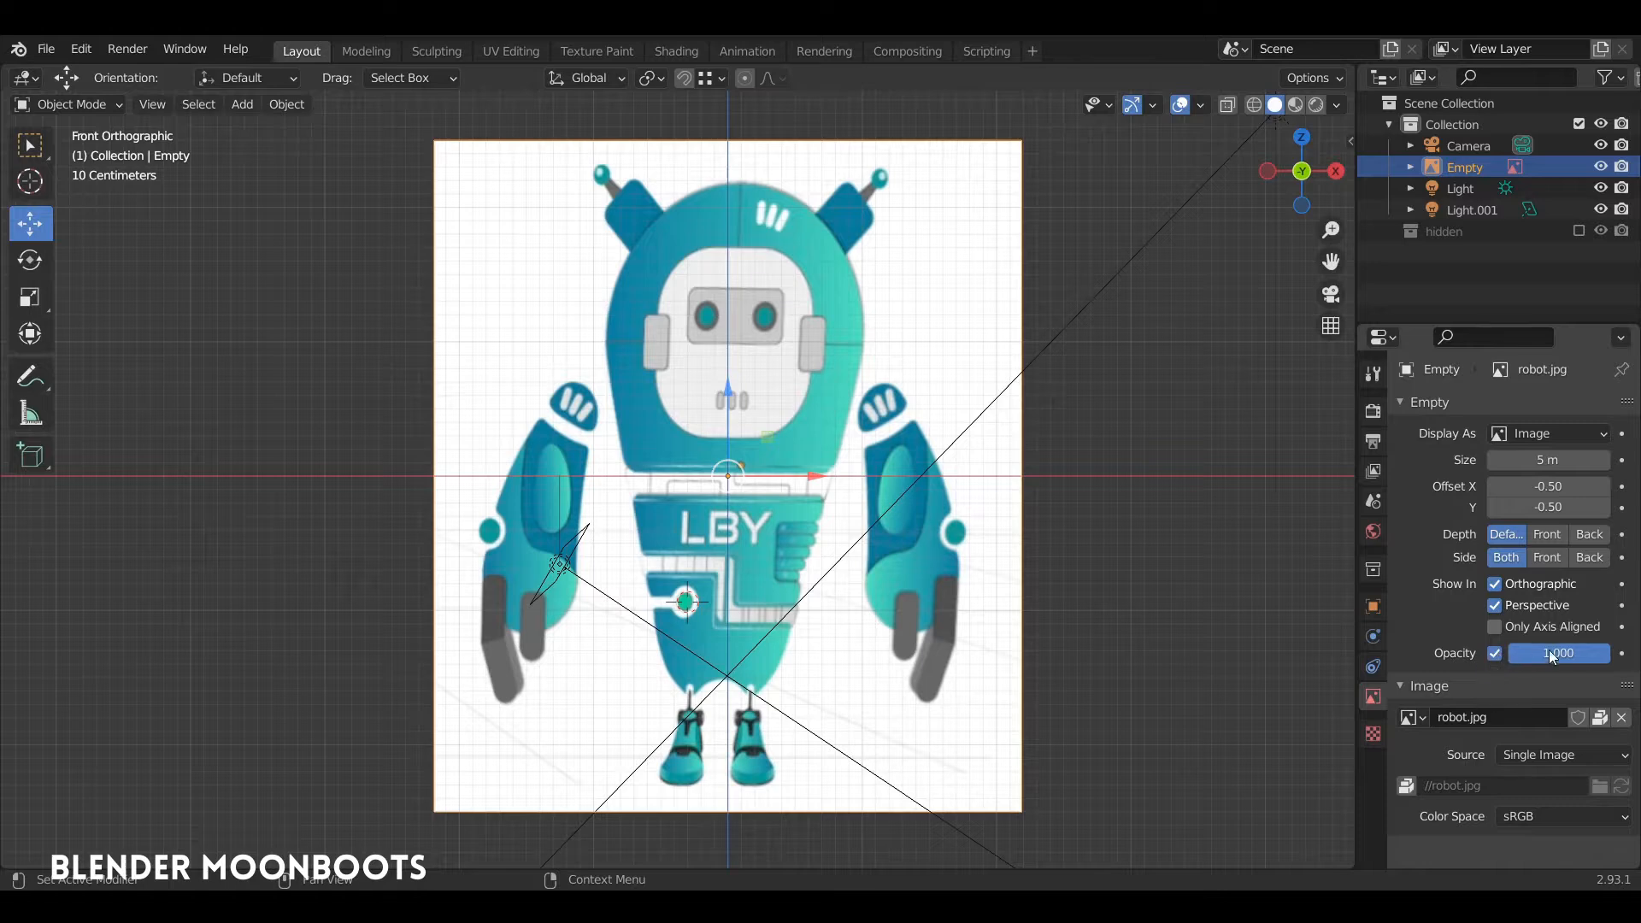
left_click_drag(1549, 655, 1485, 659)
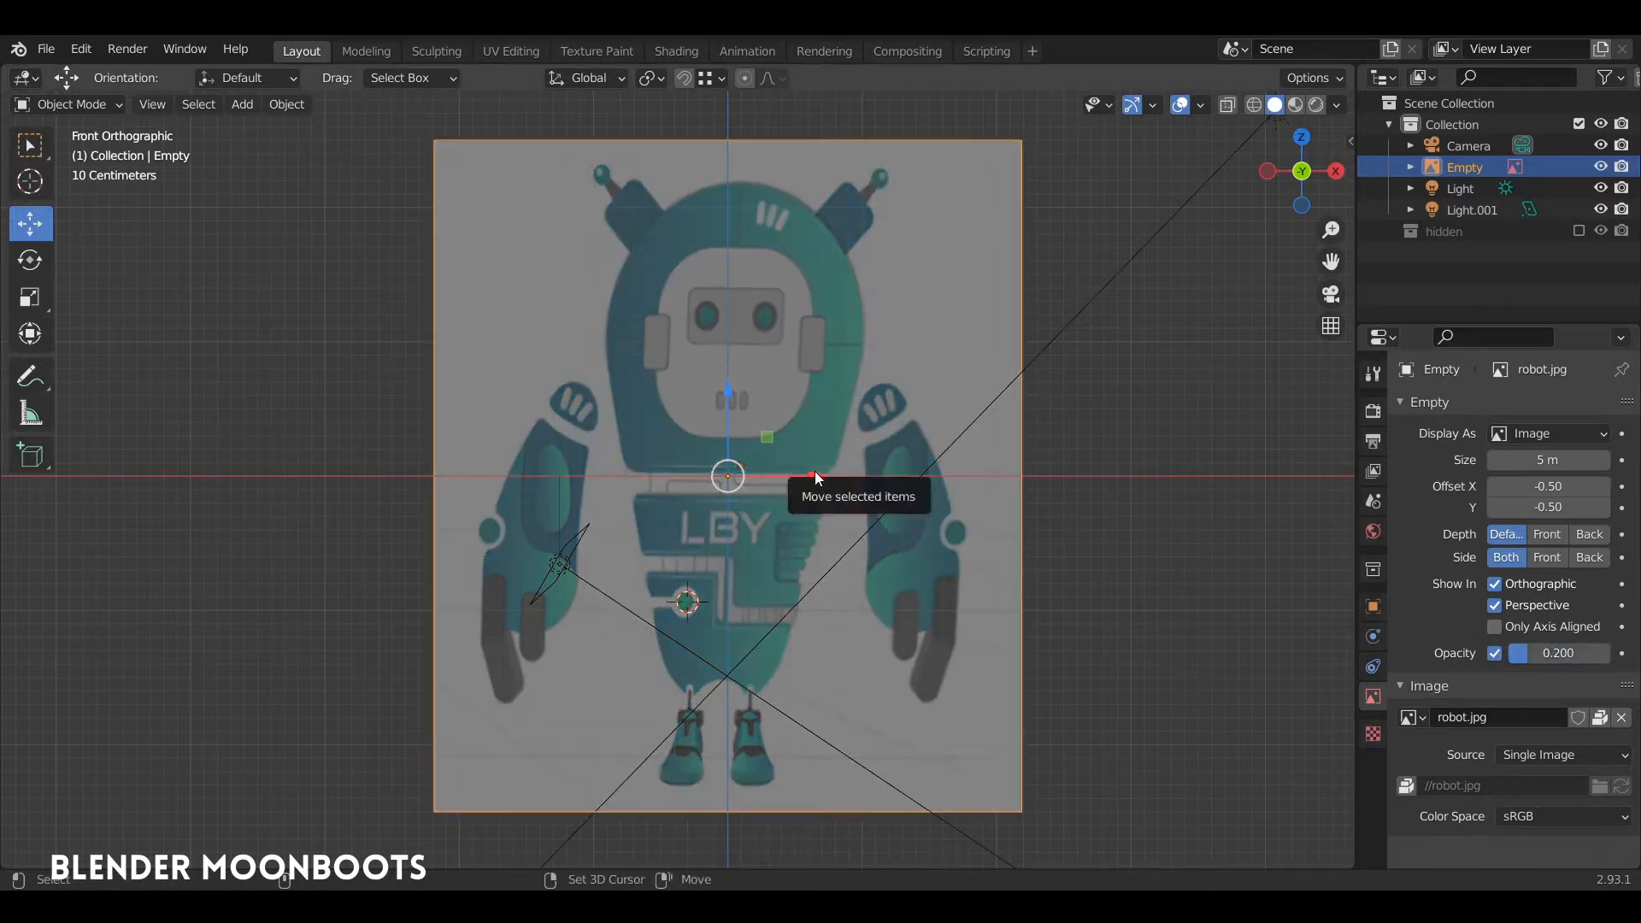
Step: Add a mesh circle with 20 vertices
key("shift+a")
mouse_move(807, 463)
left_click(940, 499)
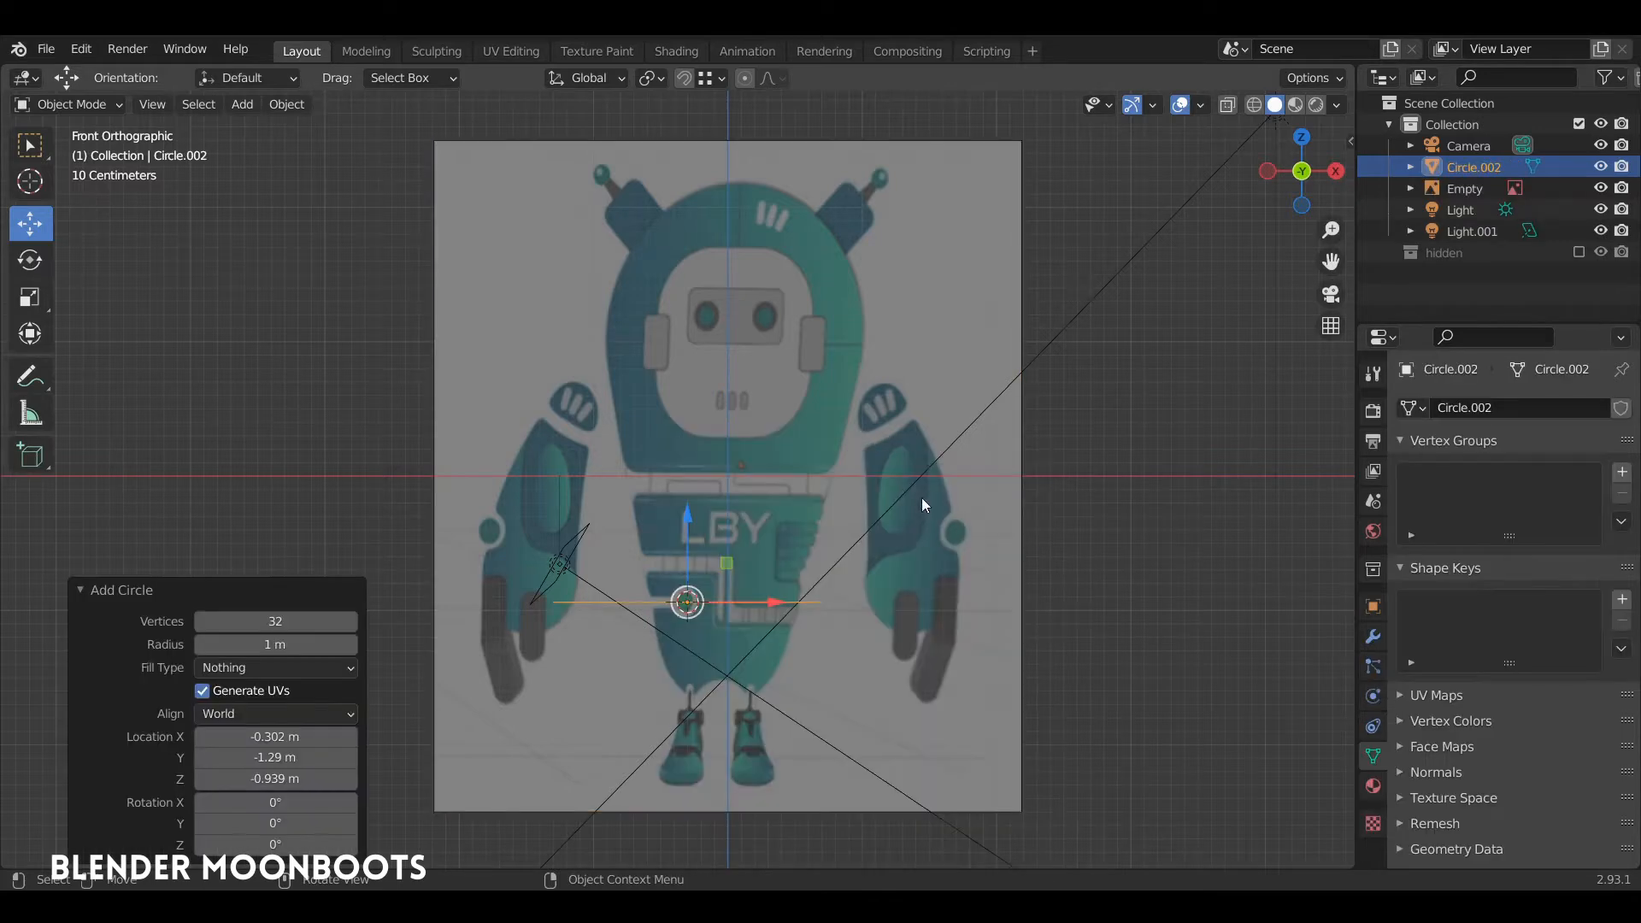
left_click(232, 629)
Step: Scale and move the circle's vertices in Edit Mode so it spans the upper edge of the robot's lower torso
scroll(839, 540, "up", 5)
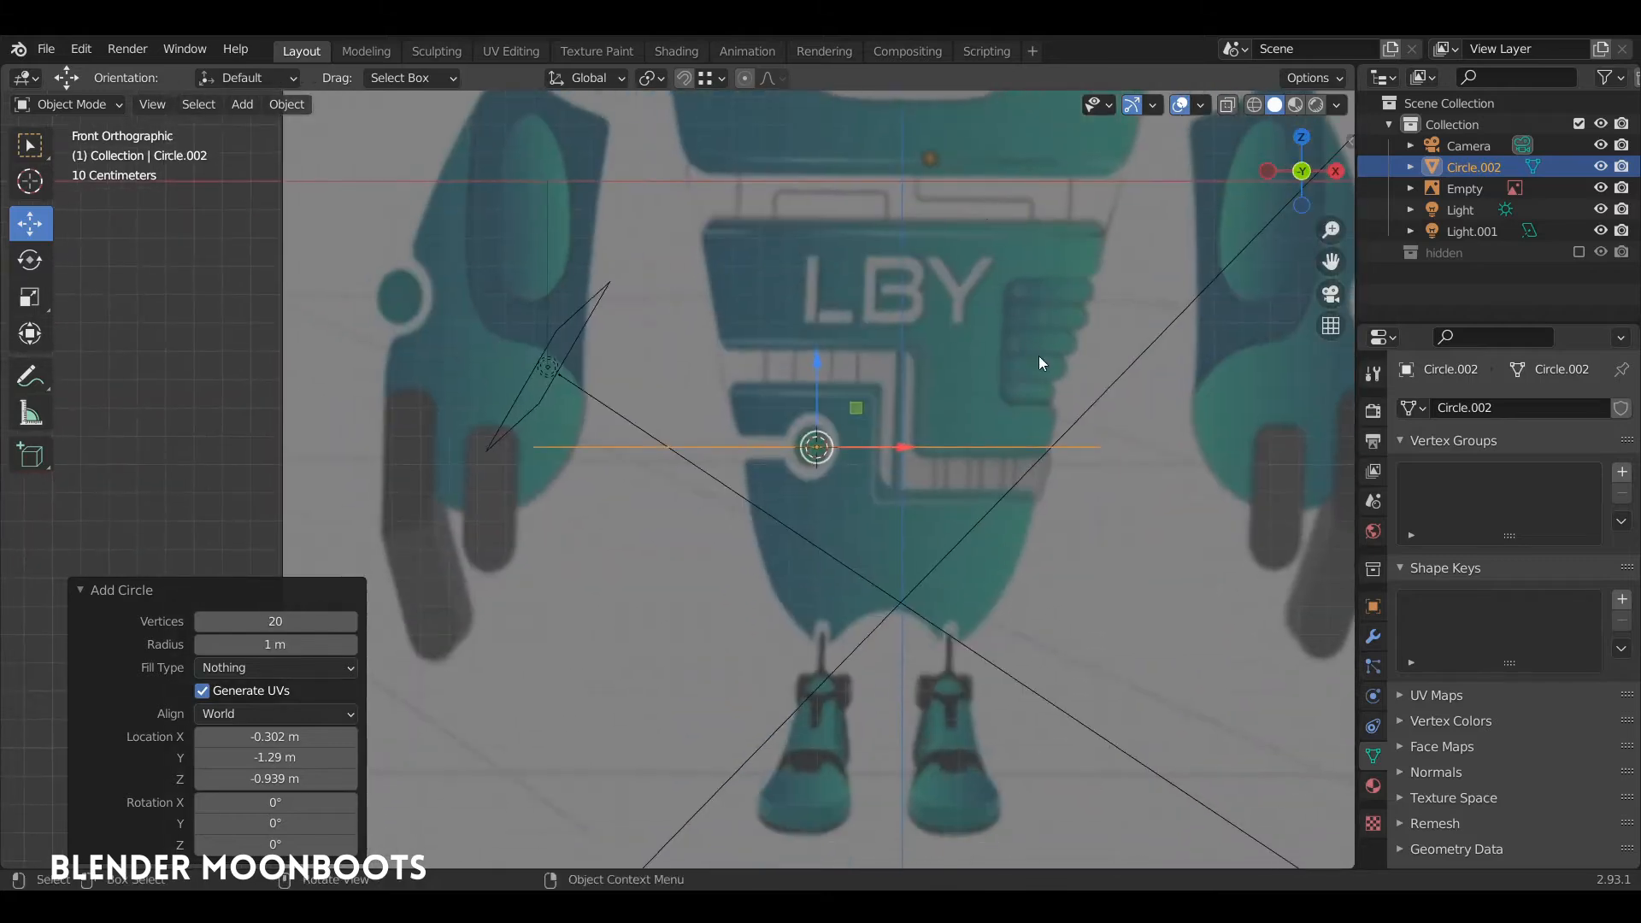
key("Tab")
key("s")
left_click(1046, 440)
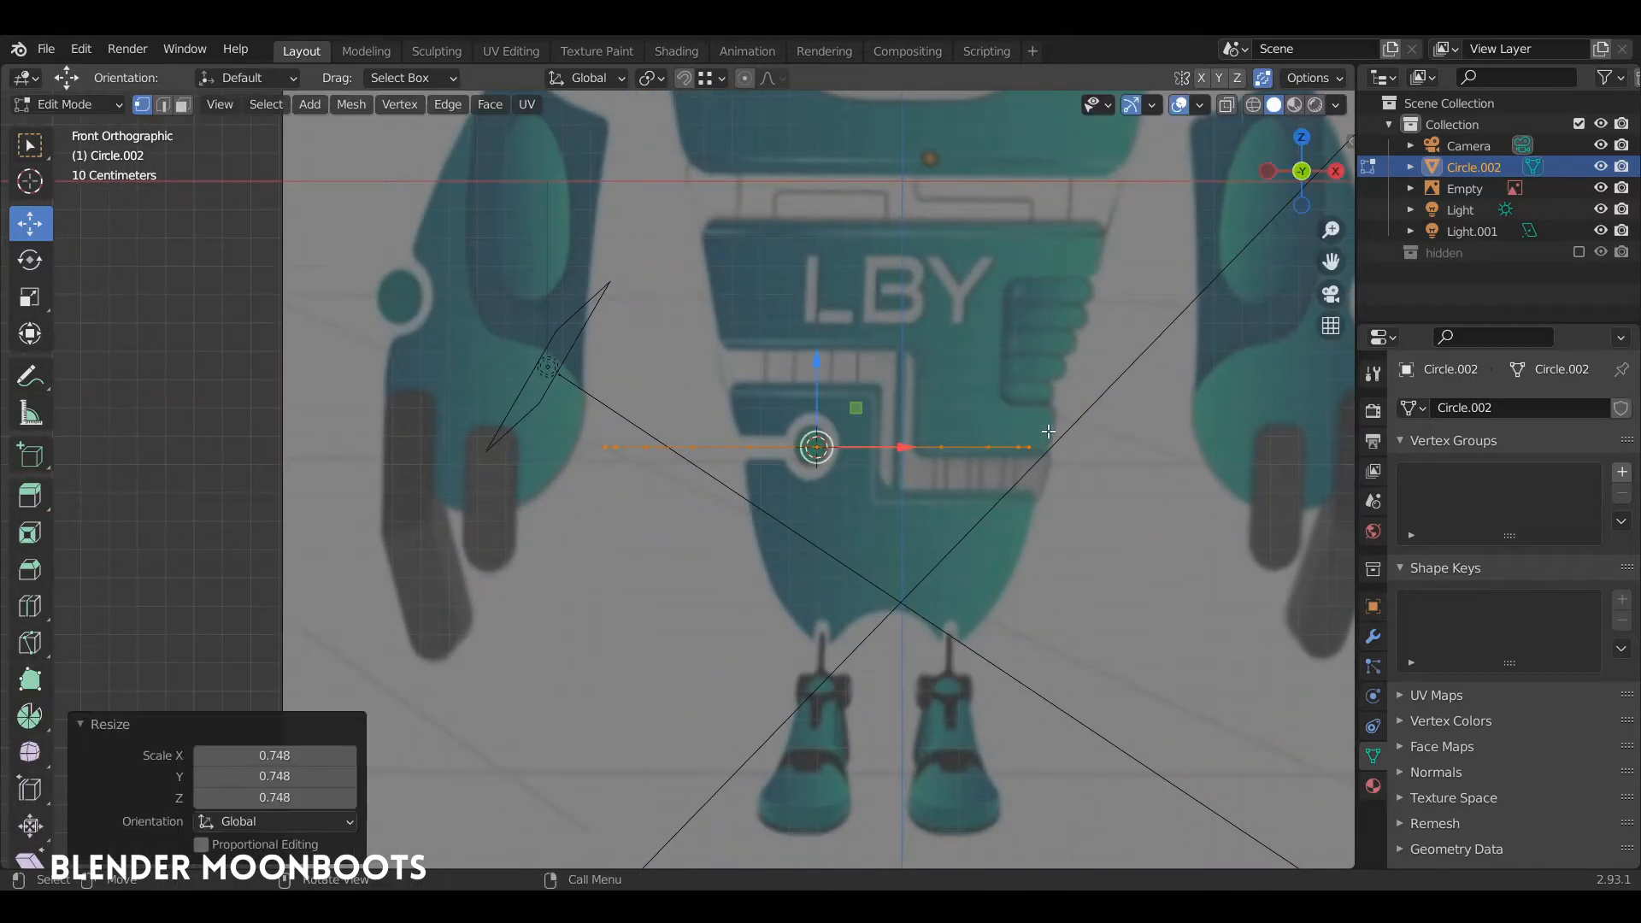
middle_click_drag(1056, 406, 745, 323, "ctrl")
key("g")
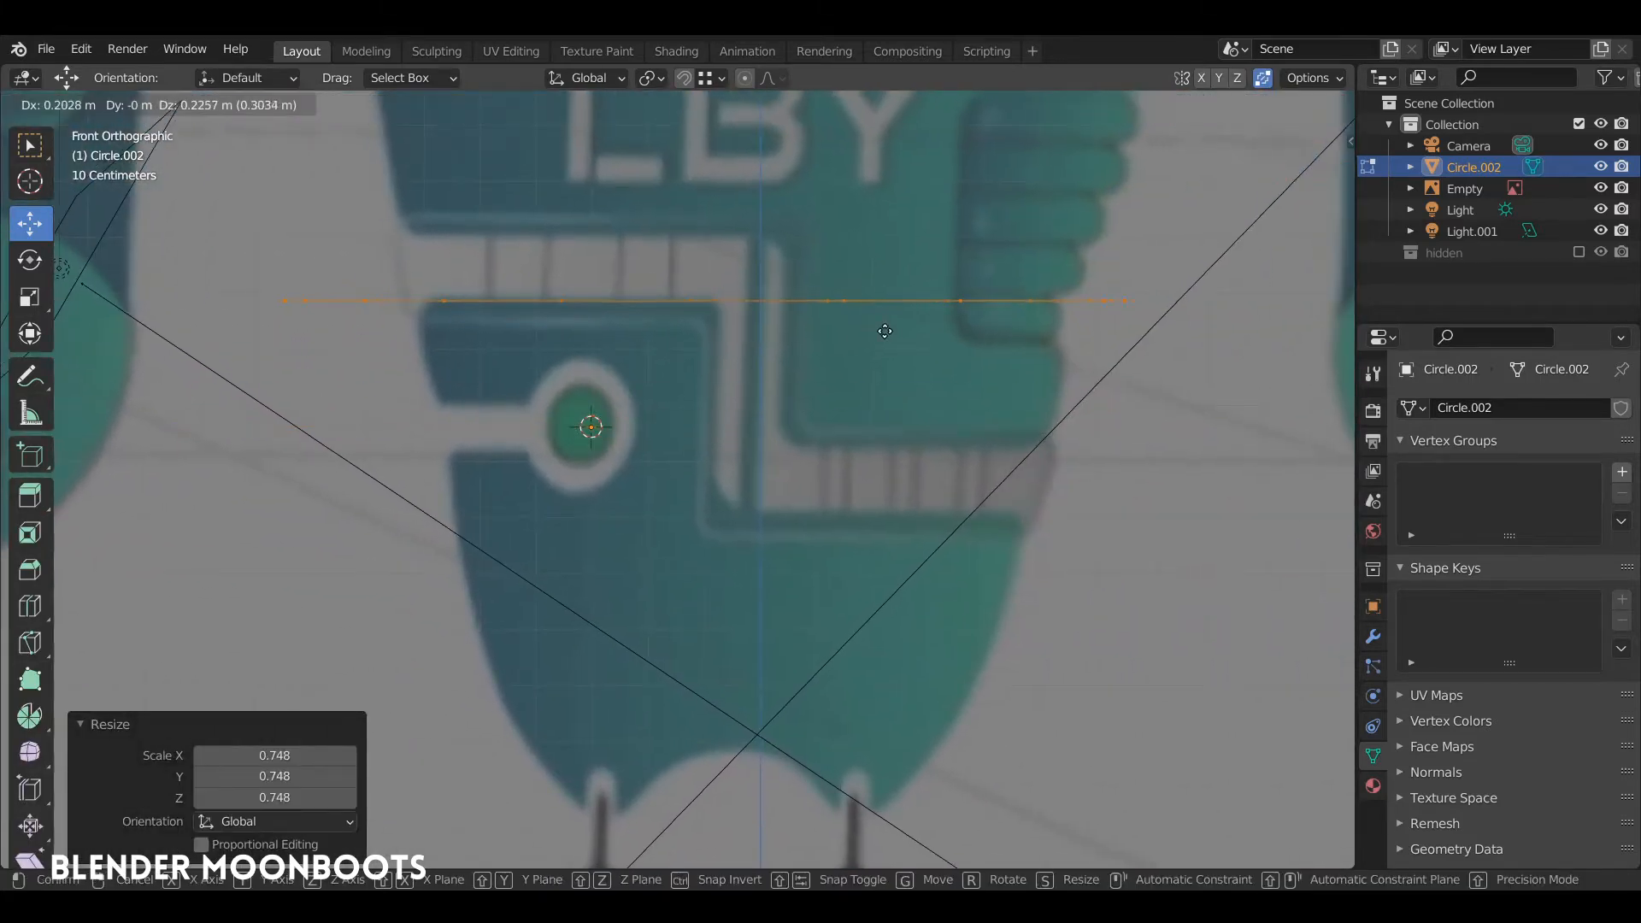
left_click(922, 334)
key("s")
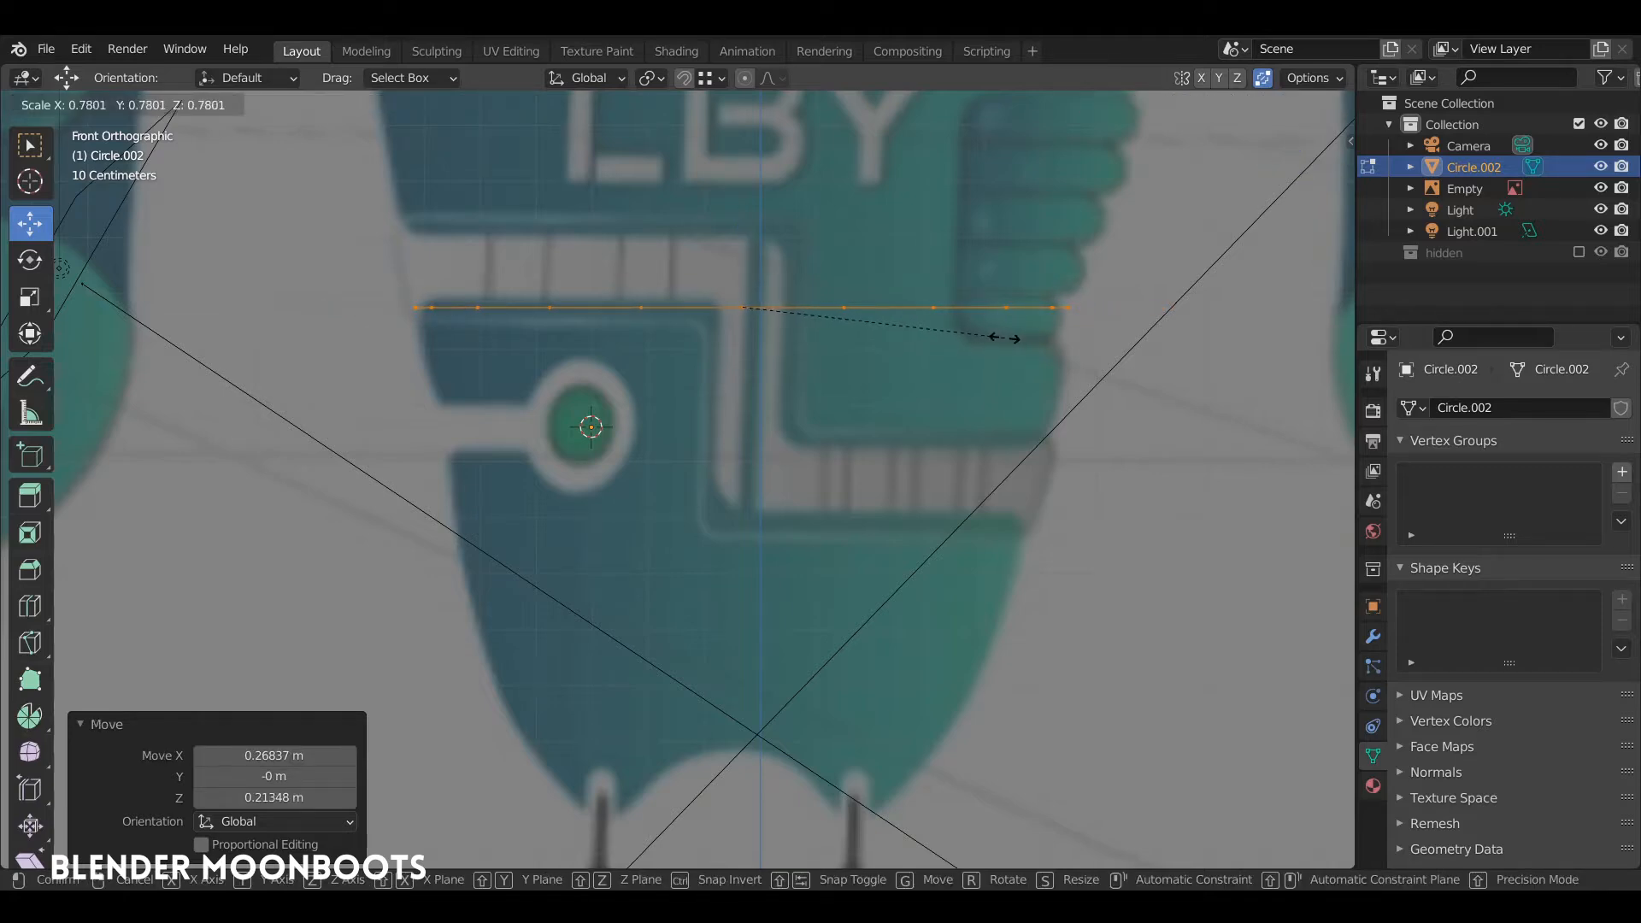
left_click(1004, 339)
Step: Extrude the circle down about 0.173 m and scale the new ring to about 0.95 to follow the torso outline
scroll(912, 319, "up", 2)
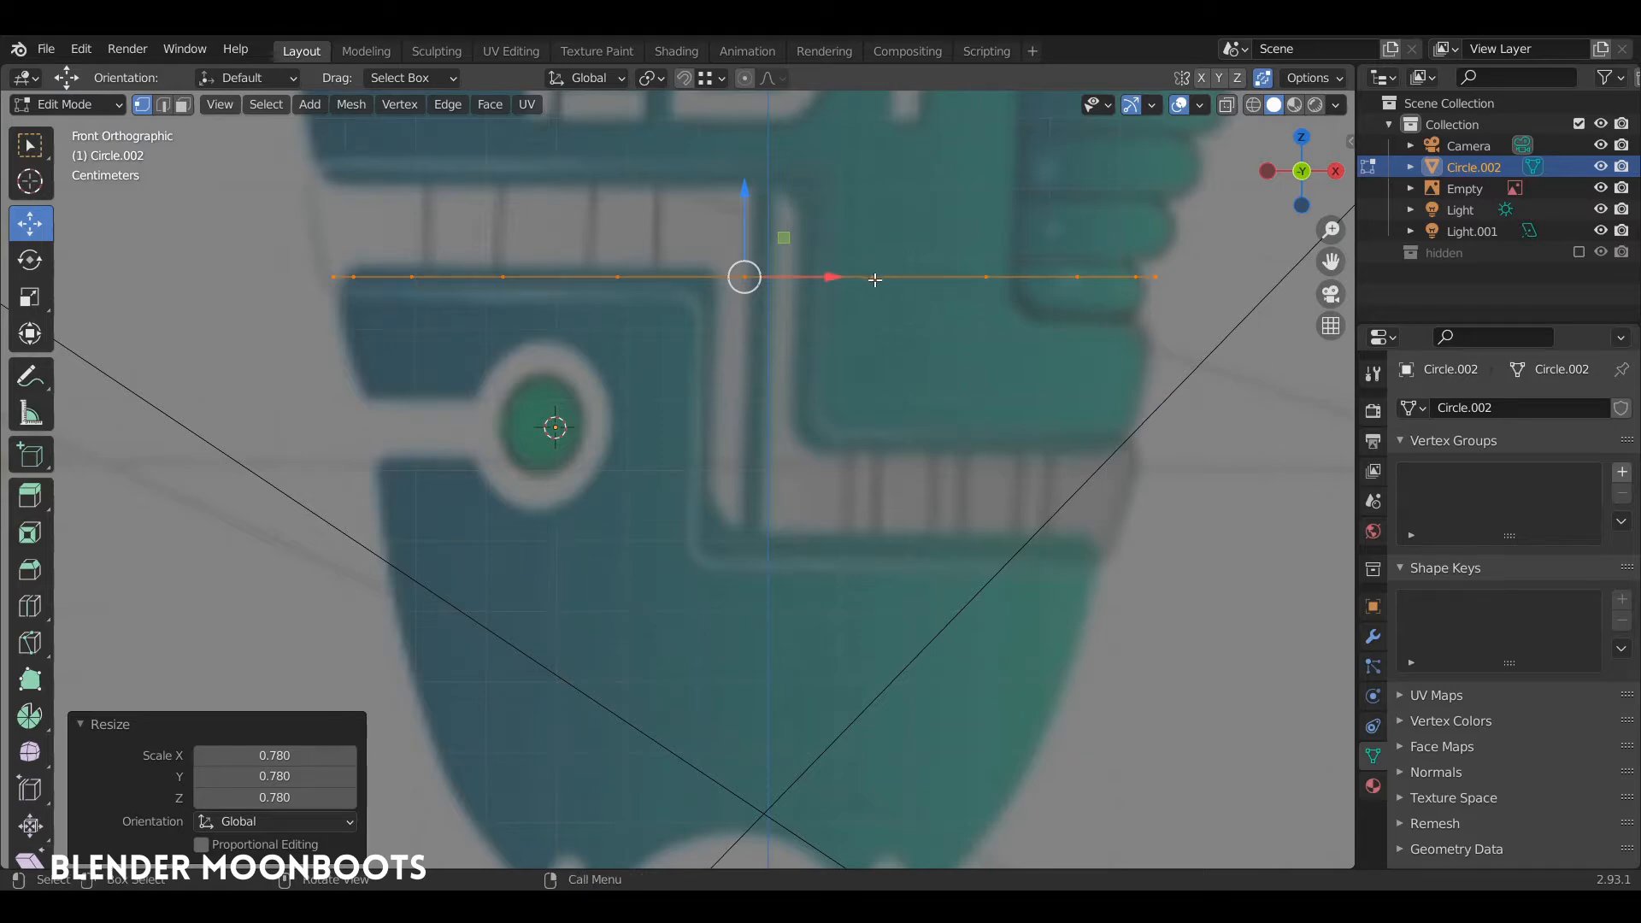
key("e")
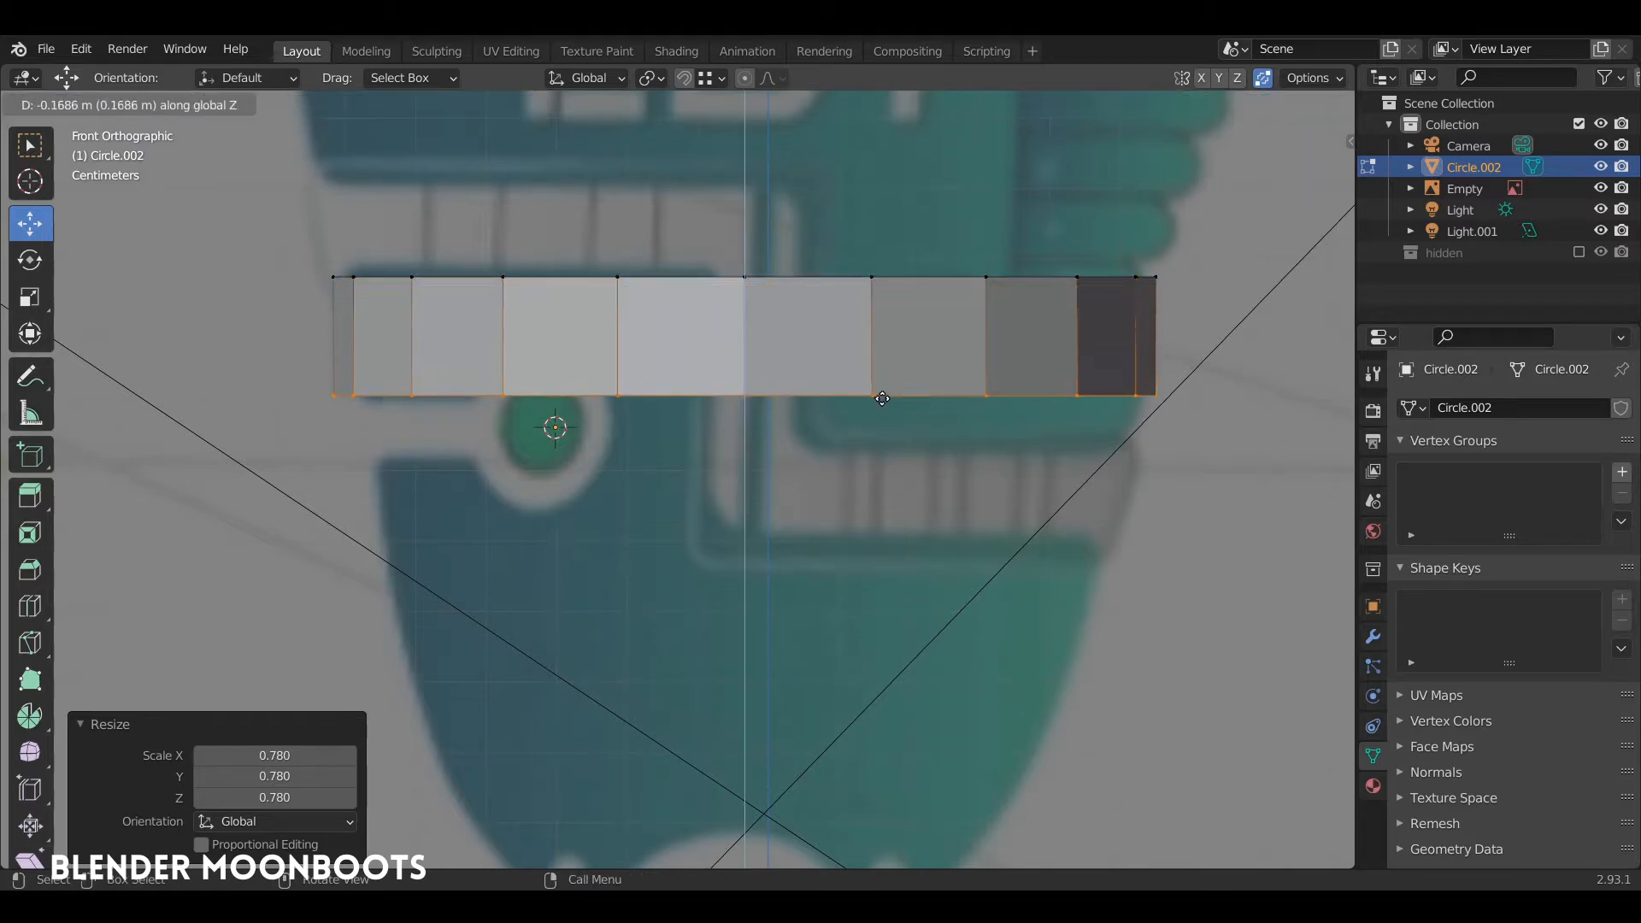
left_click(882, 402)
middle_click_drag(888, 399, 921, 398)
key("KP_1")
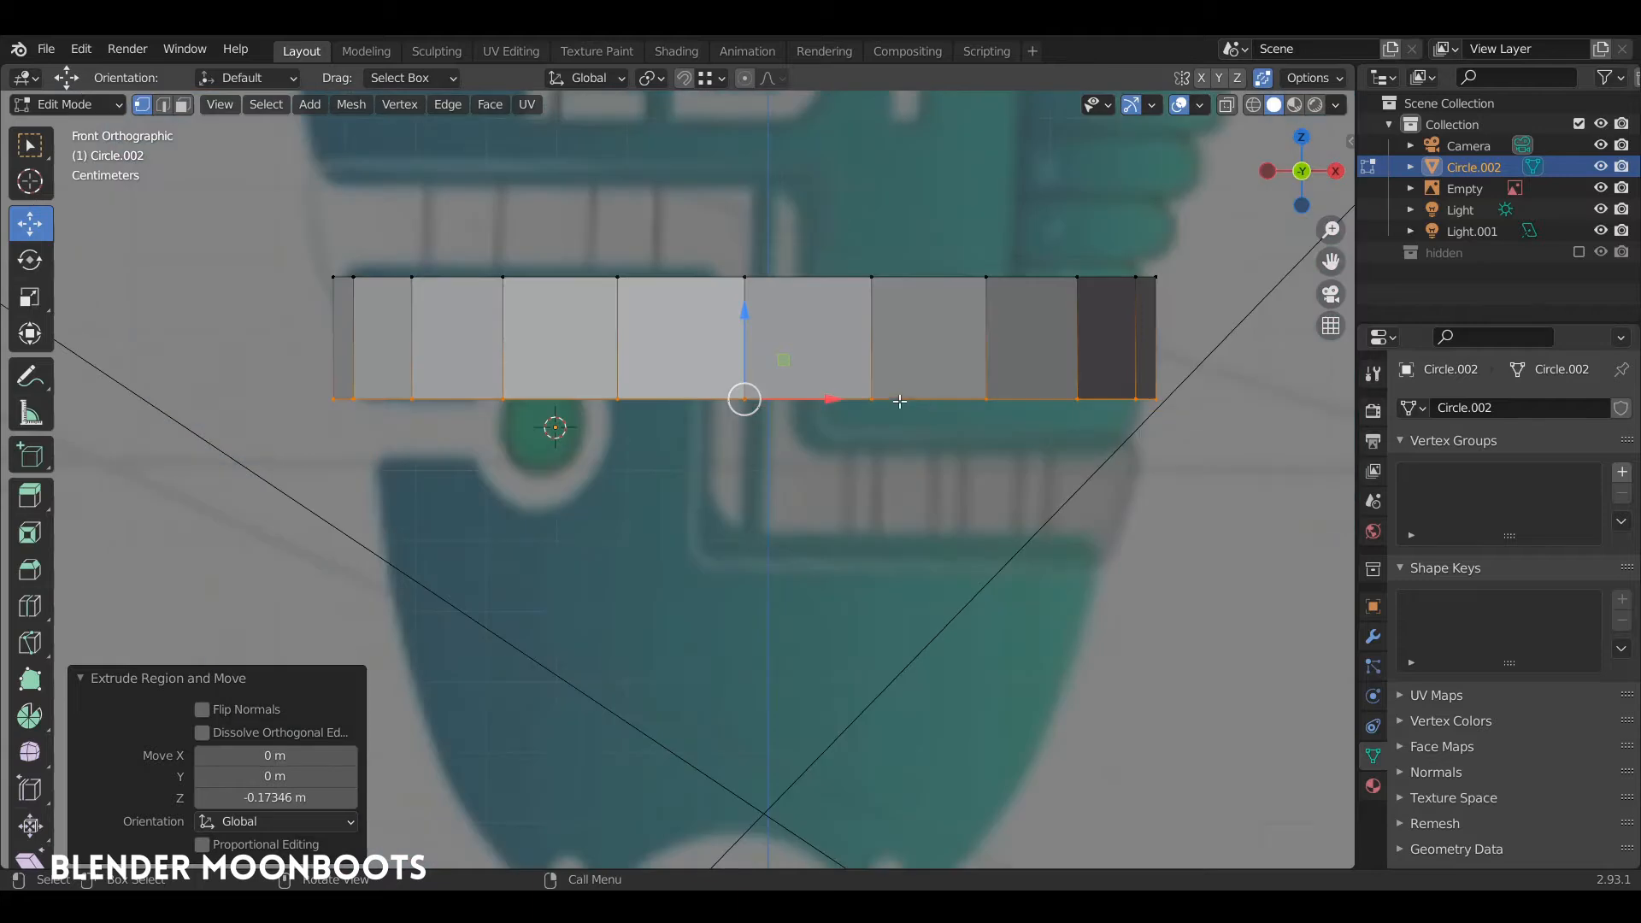
key("alt+z")
key("s")
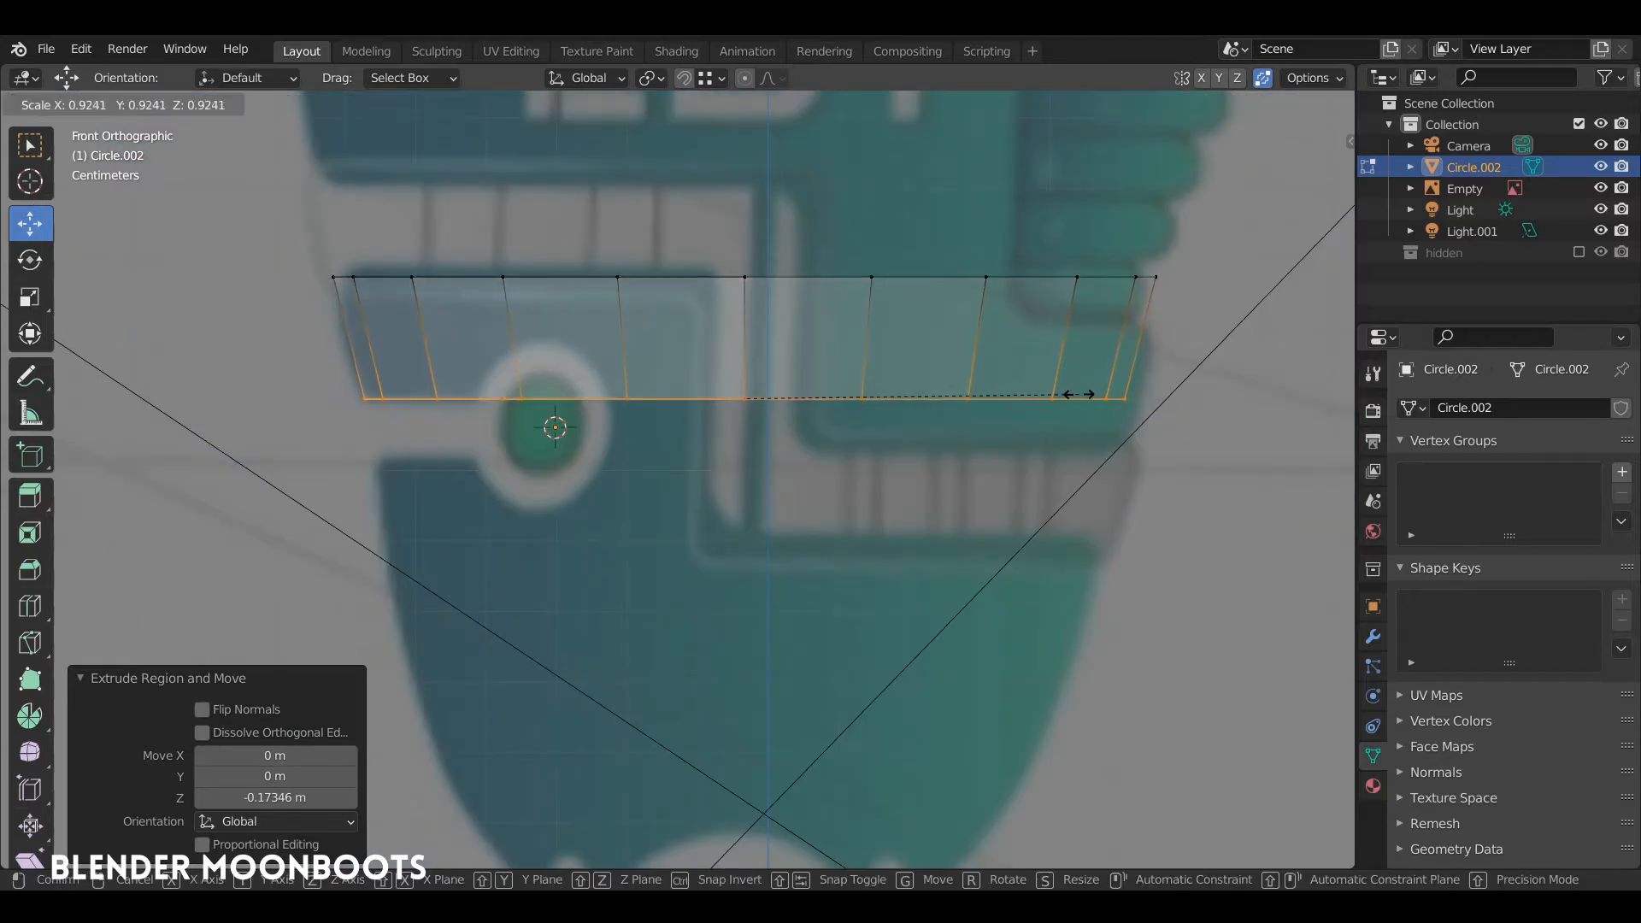
left_click(1088, 398)
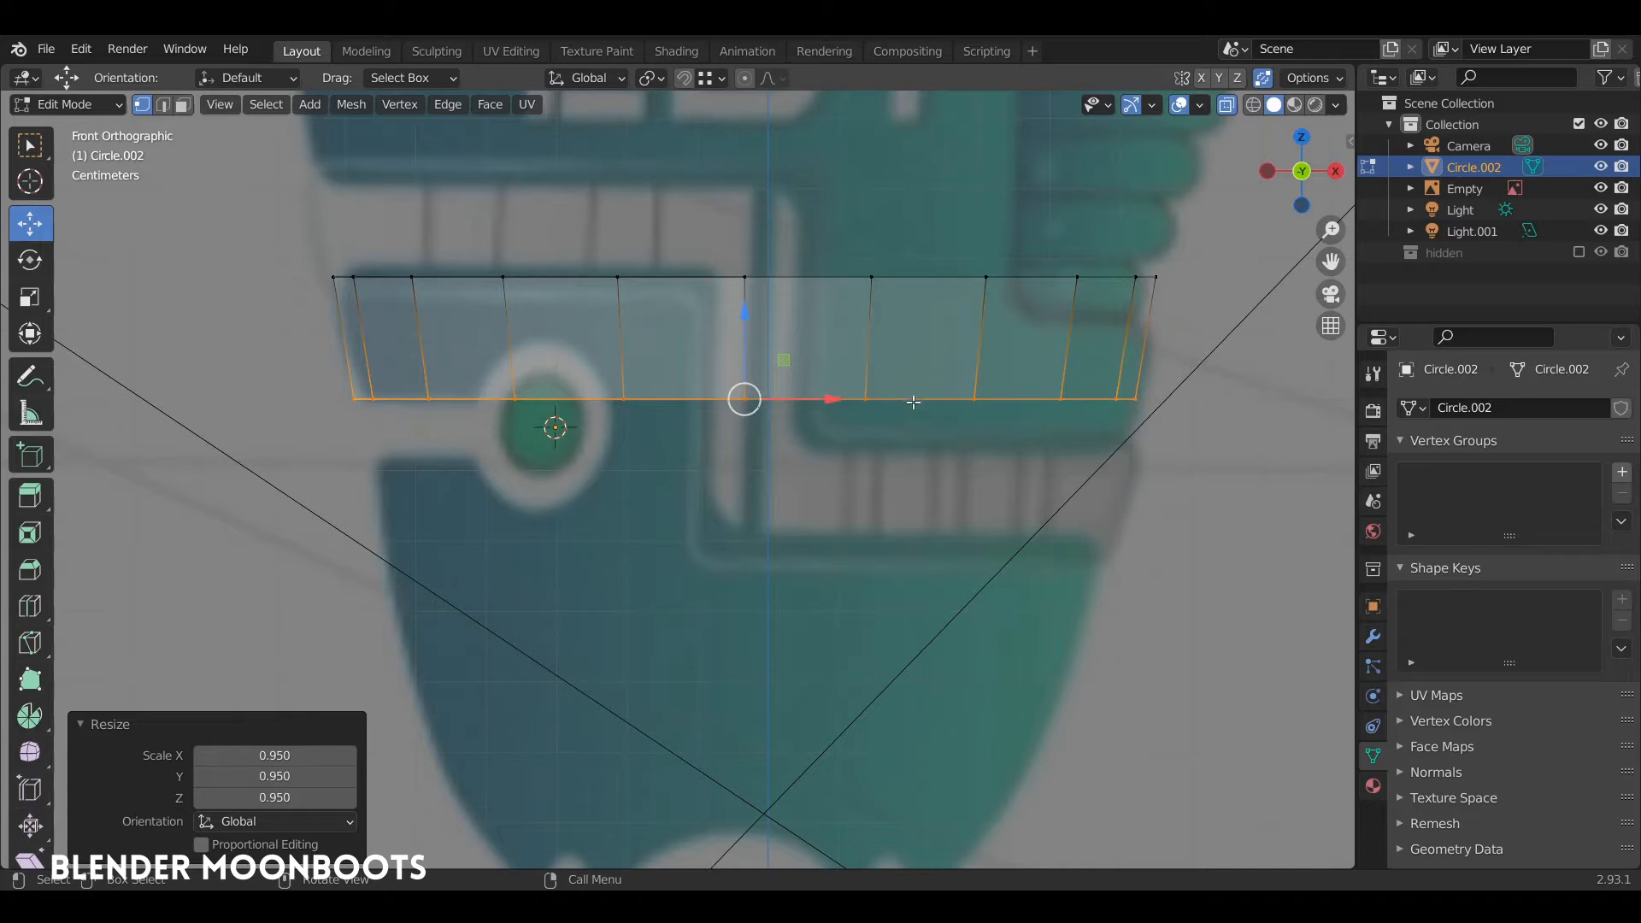
Step: Extrude two more rings downward, about 0.085 m and 0.121 m, scaling them to about 0.961 and 0.949 to match the torso
key("e")
left_click(940, 463)
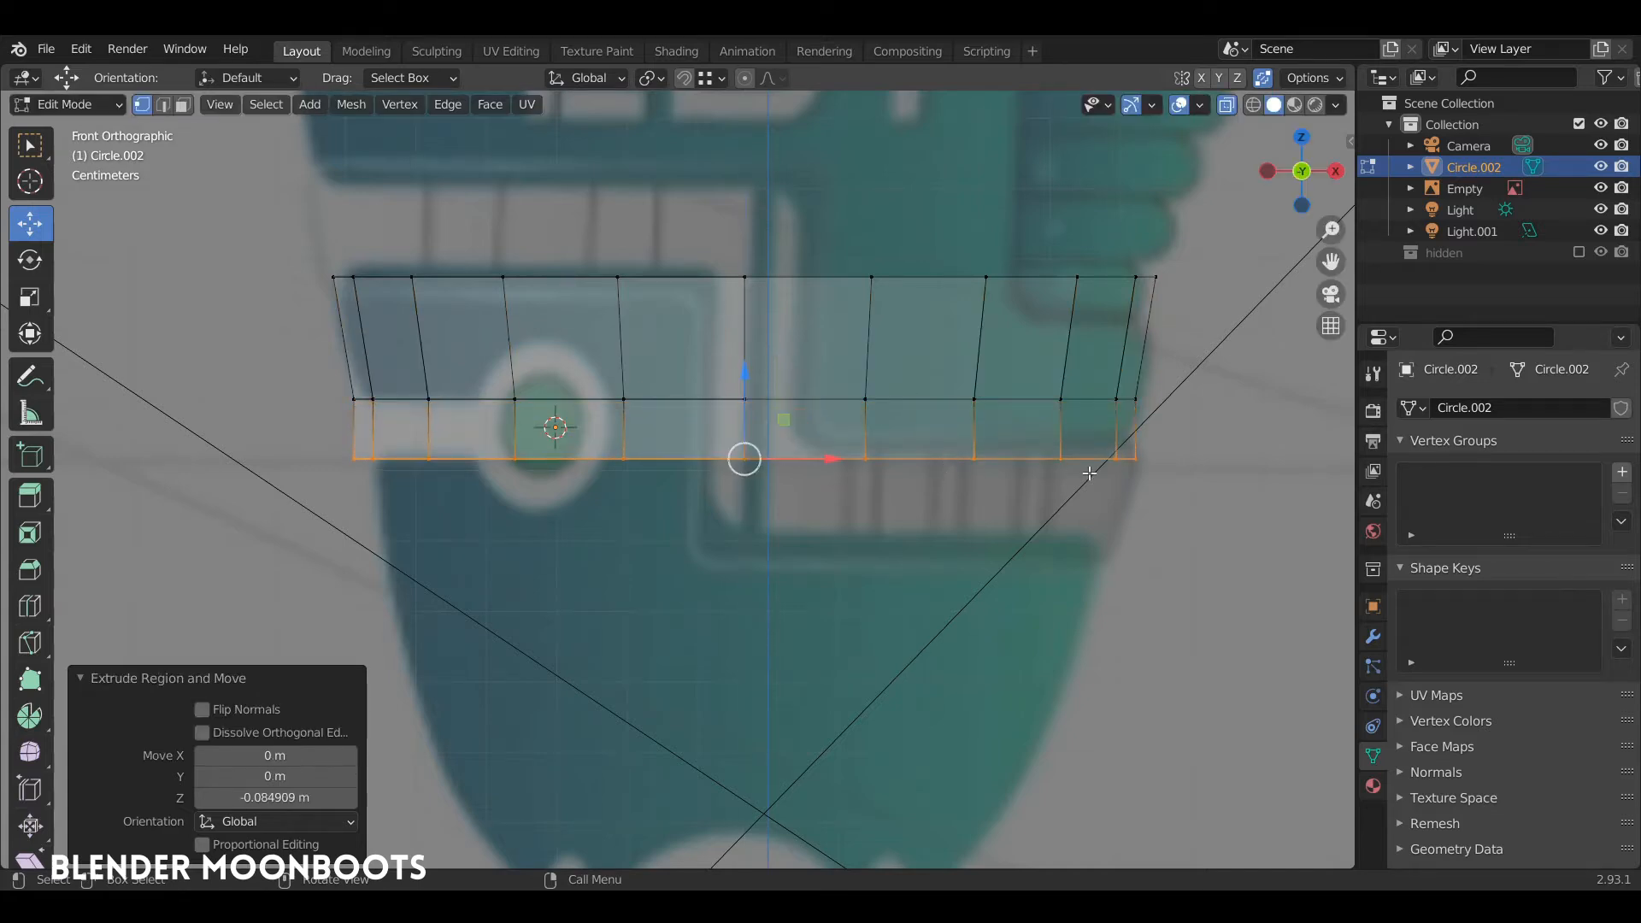
key("s")
left_click(1096, 481)
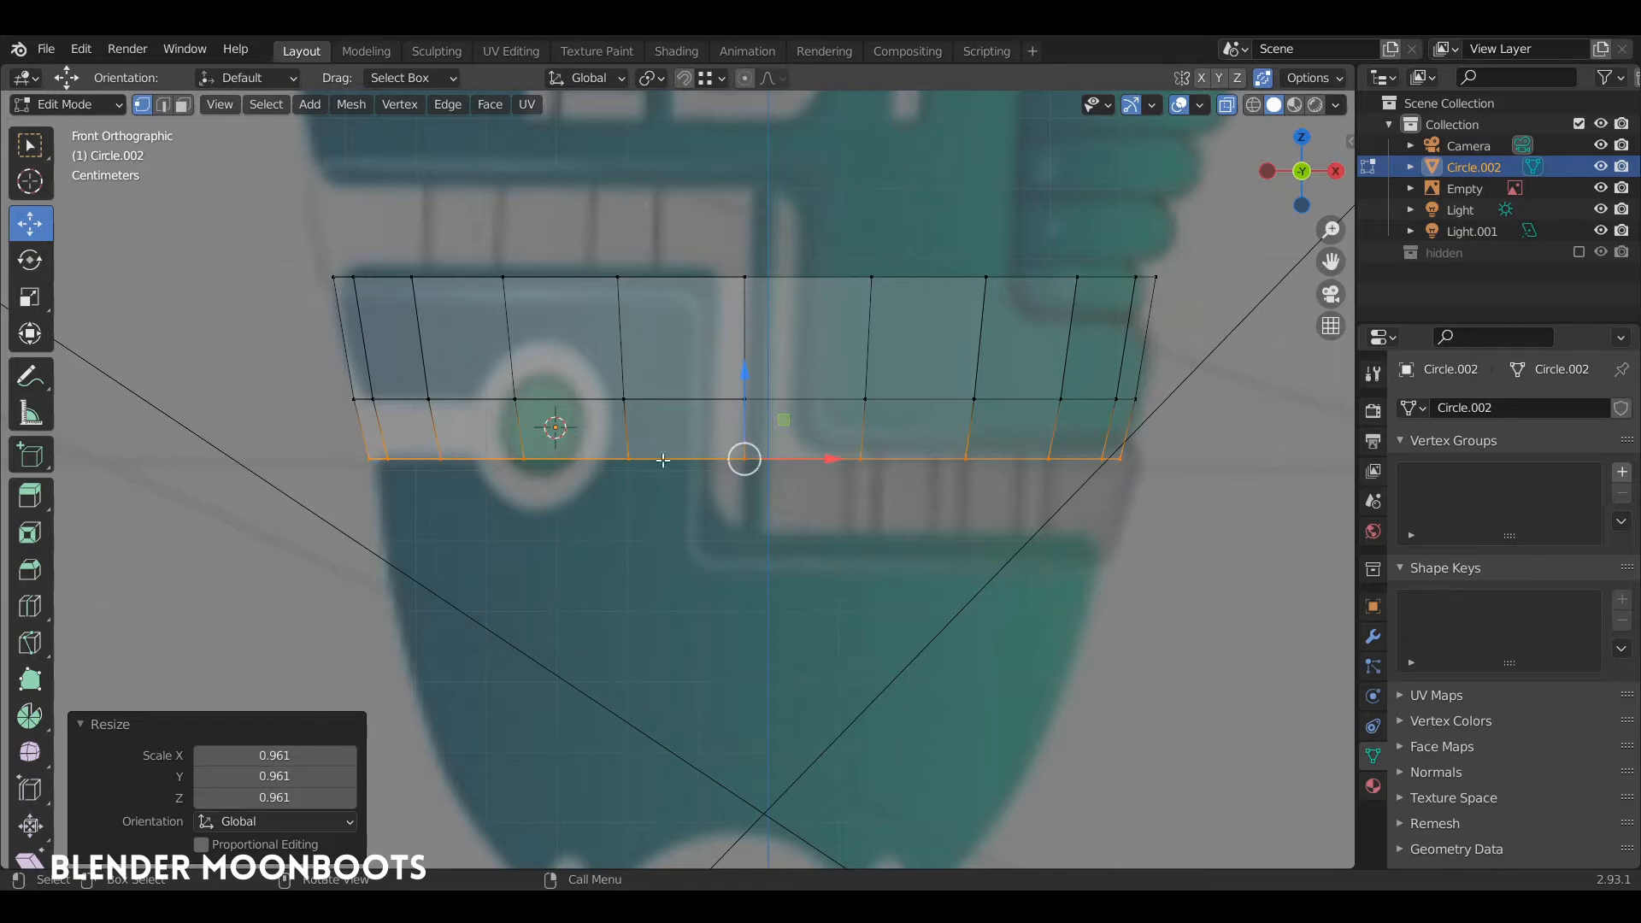
key("e")
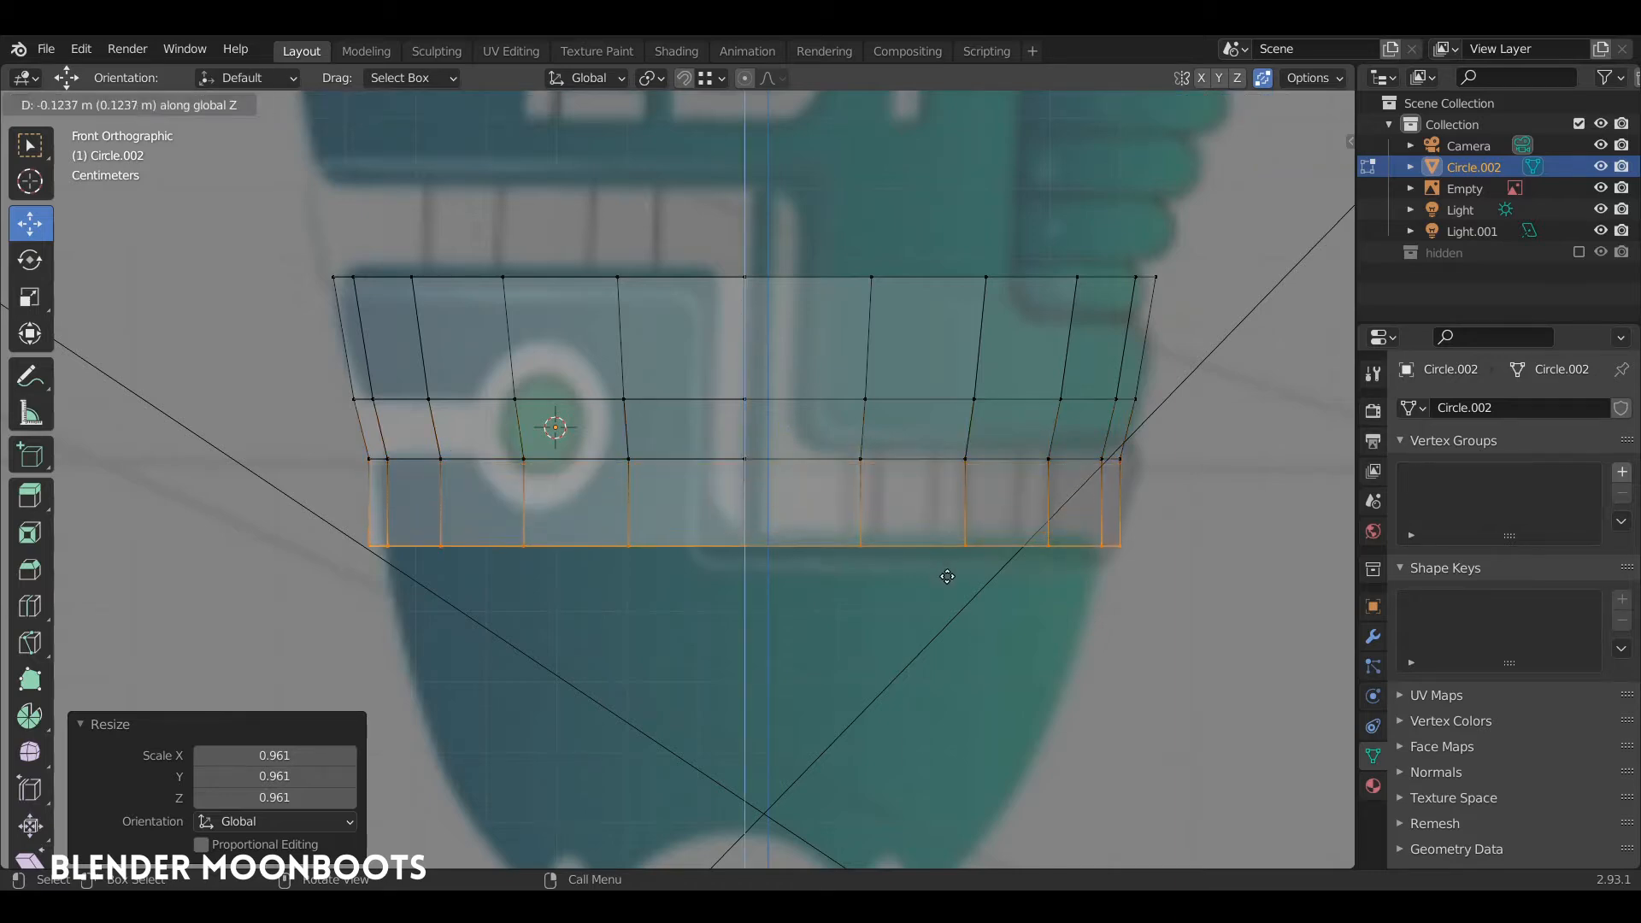
left_click(941, 568)
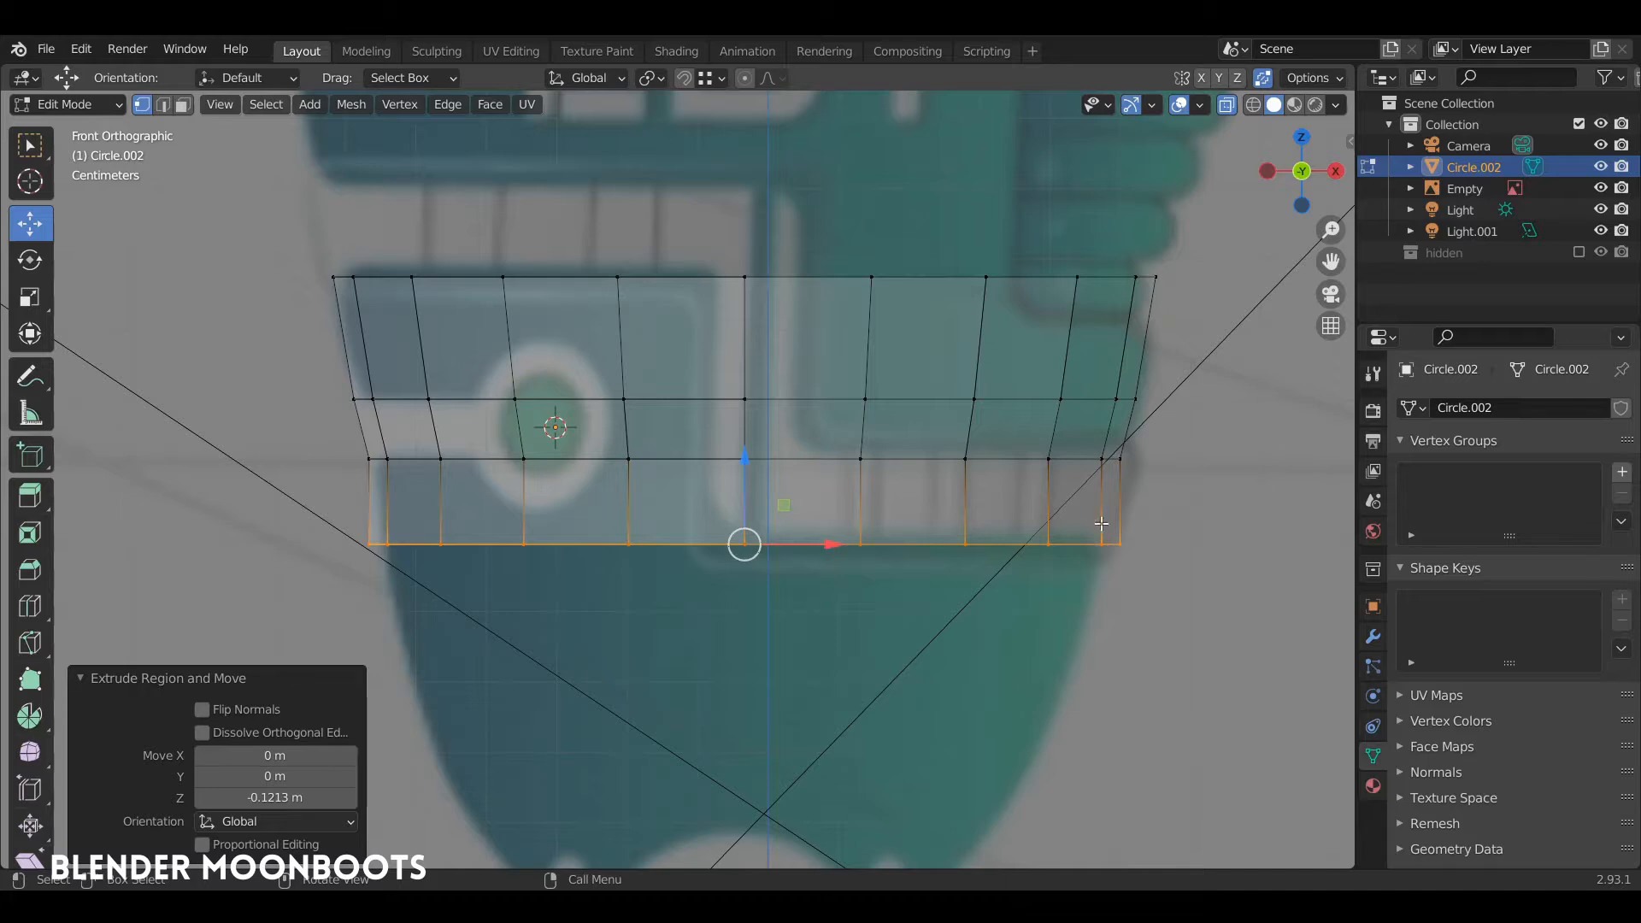
key("s")
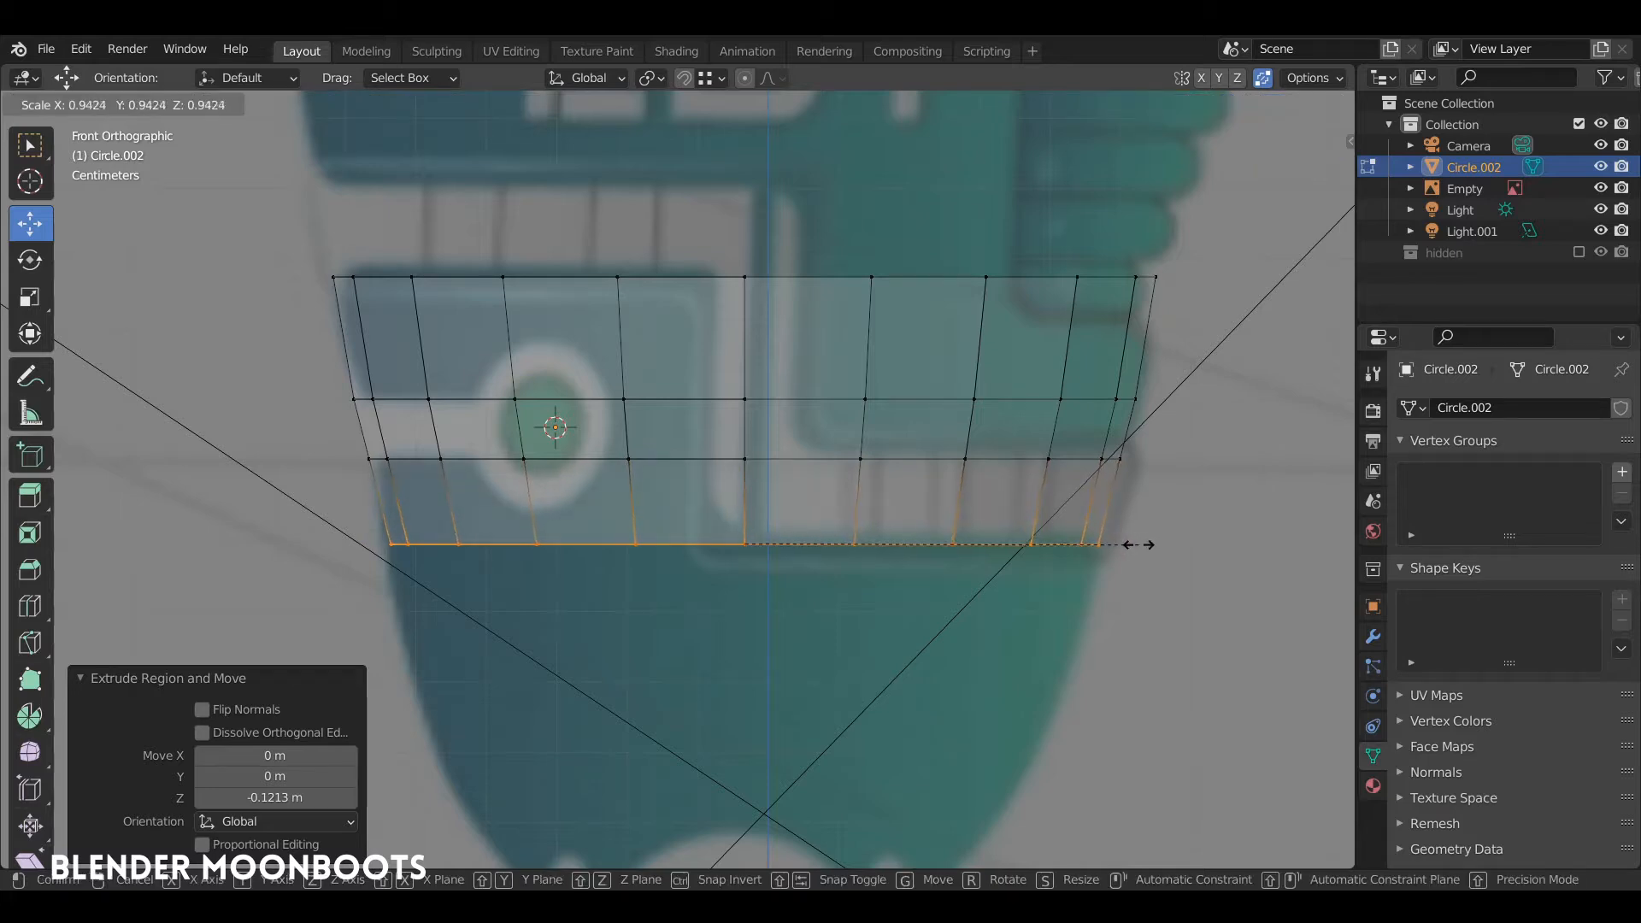
left_click(1141, 545)
Step: Extend the torso with two further ring extrusions of about 0.154 m and 0.139 m, tapering each inward to the reference outline
middle_click_drag(1120, 534, 1053, 494, "ctrl")
middle_click_drag(1053, 494, 1037, 336, "shift")
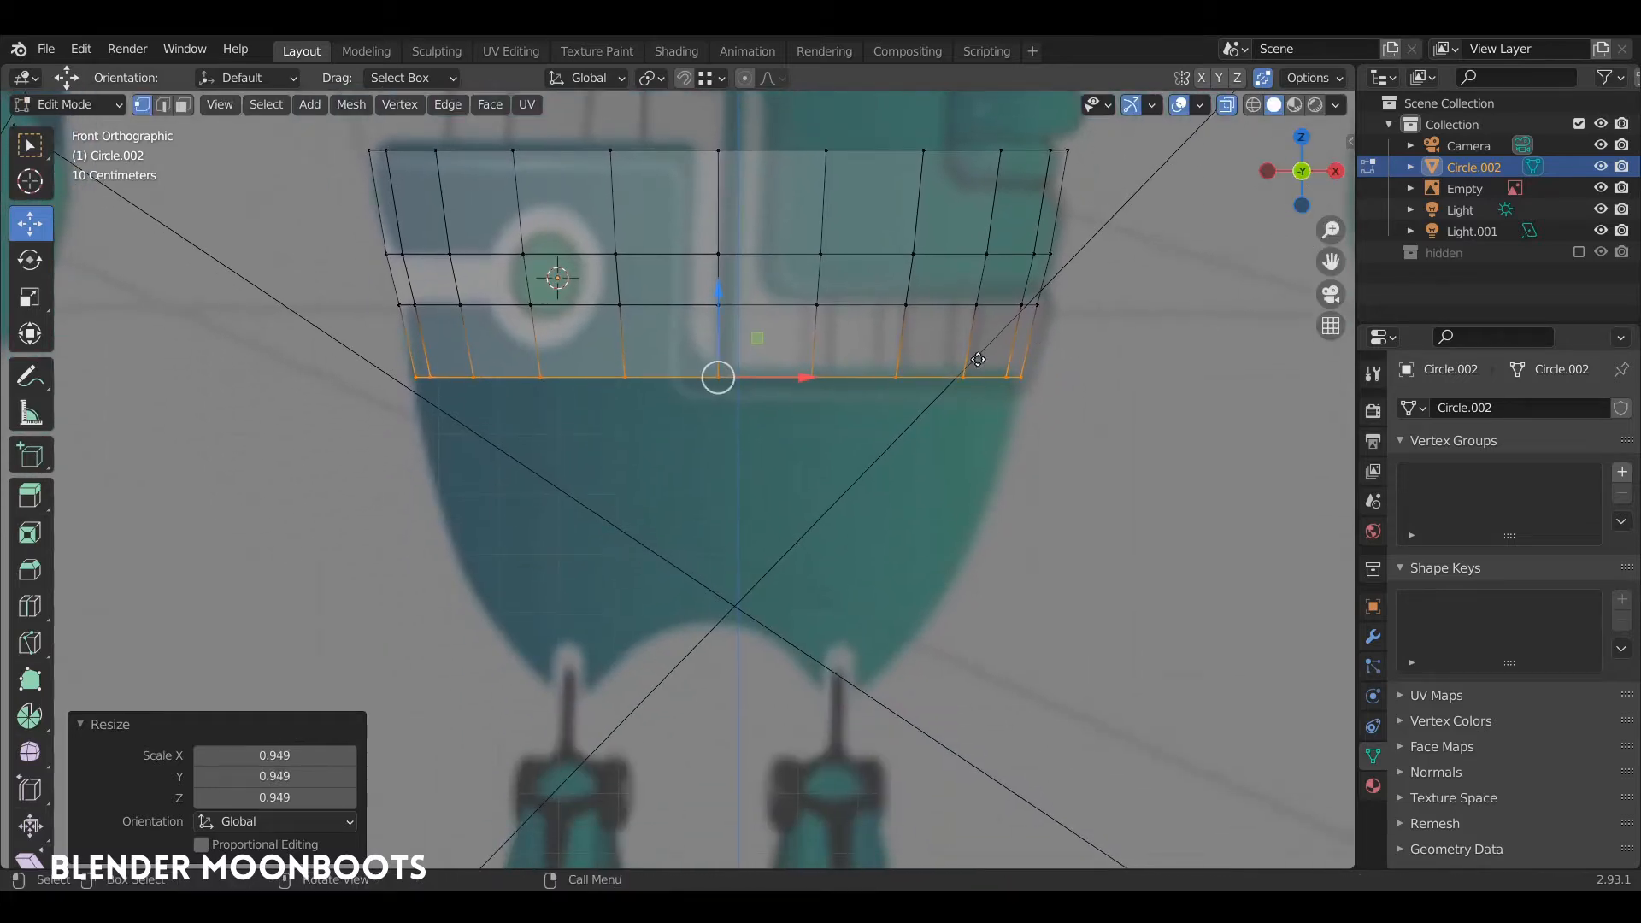
key("e")
left_click(988, 452)
key("s")
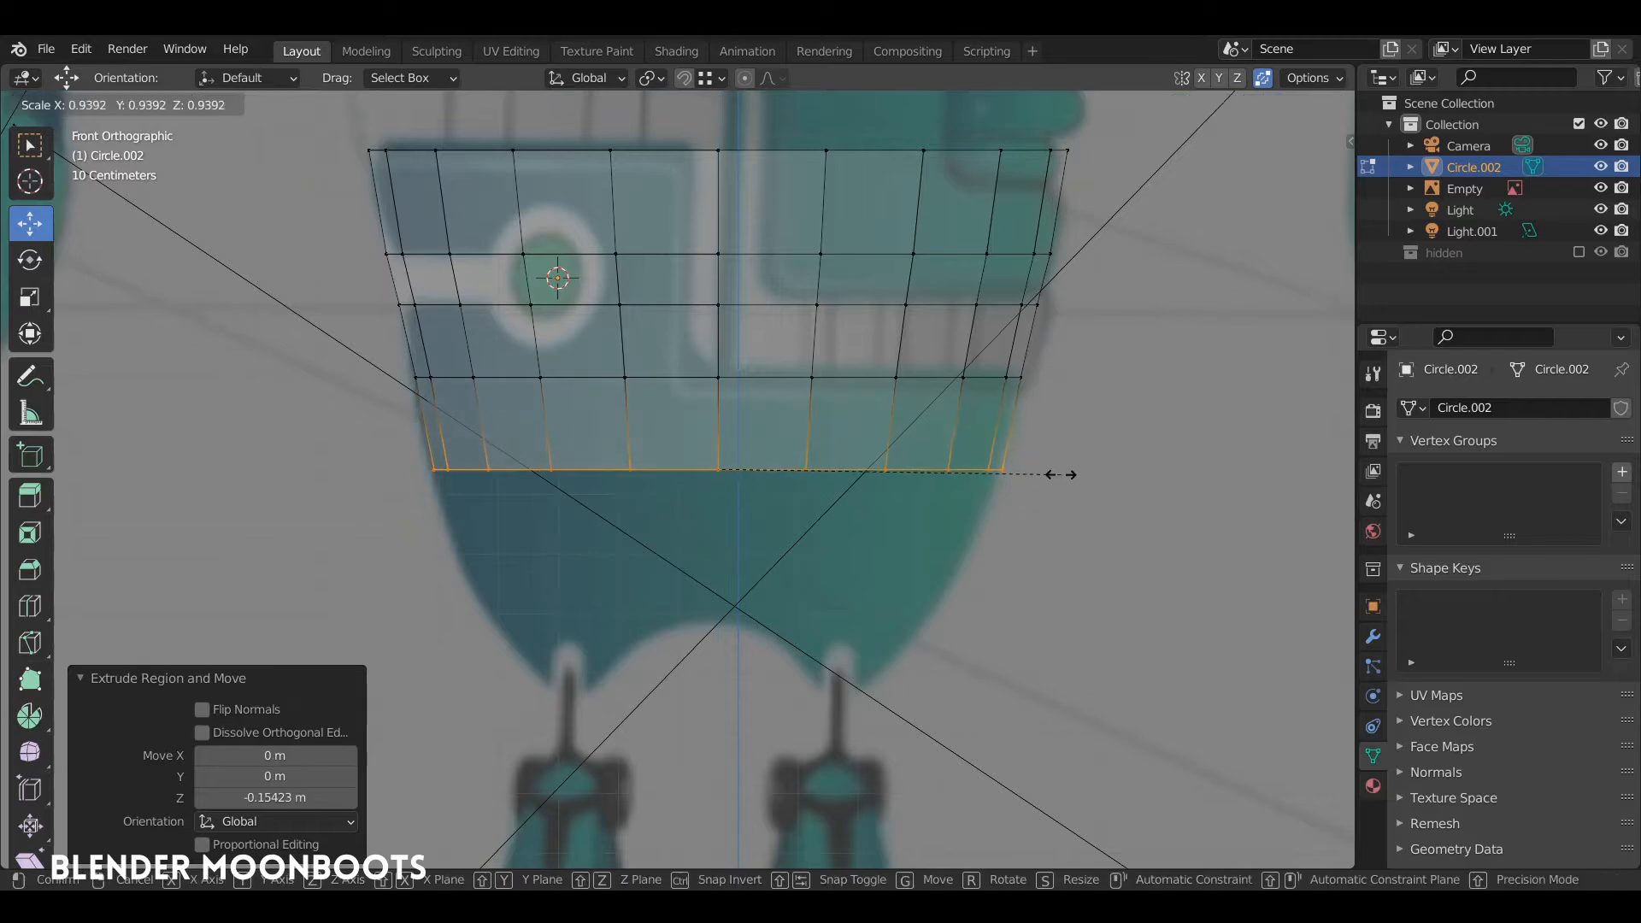
left_click(1060, 475)
key("e")
left_click(1056, 559)
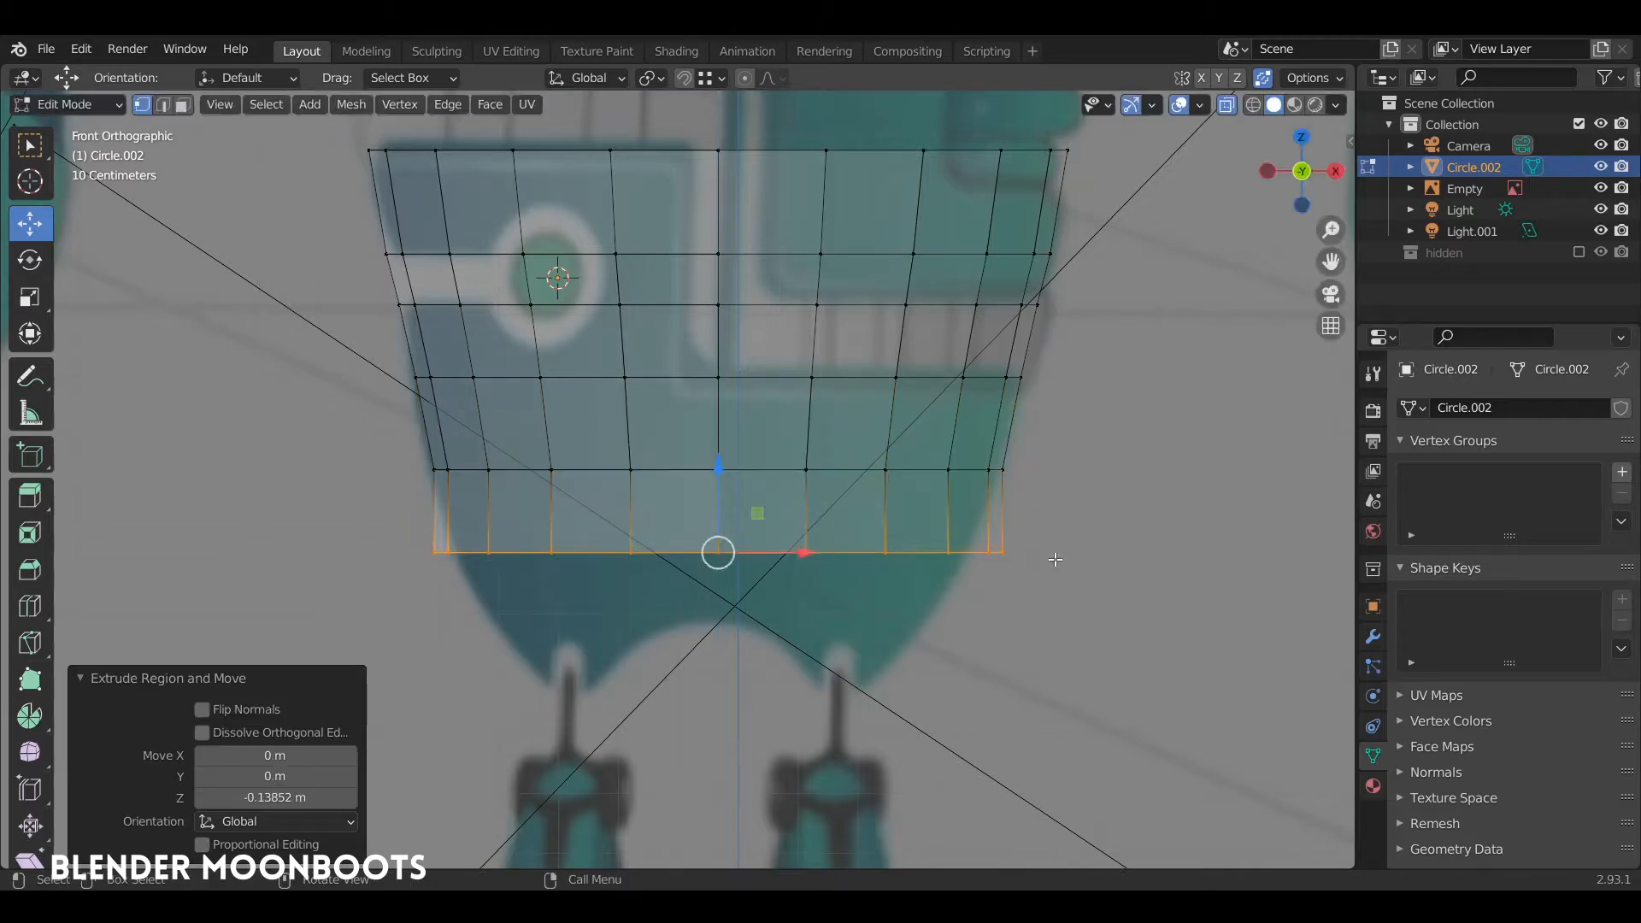
key("s")
left_click(1037, 559)
Step: Extrude a last ring down about 0.11 m to the crotch level and scale it to about 0.857
key("g")
key("z")
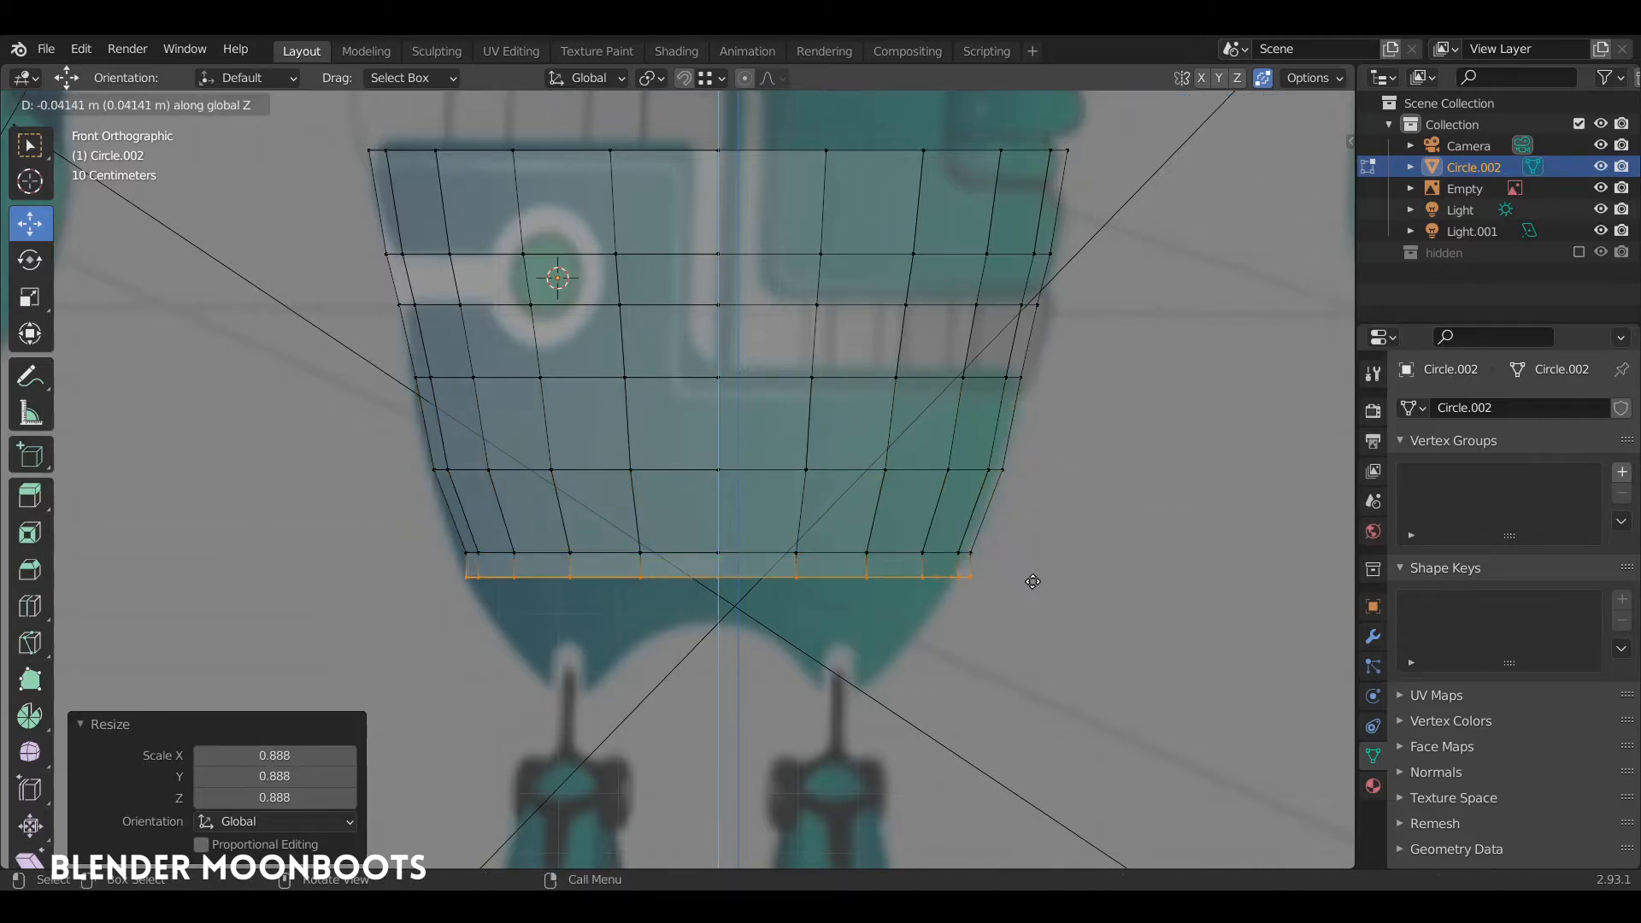
left_click(1022, 614)
key("s")
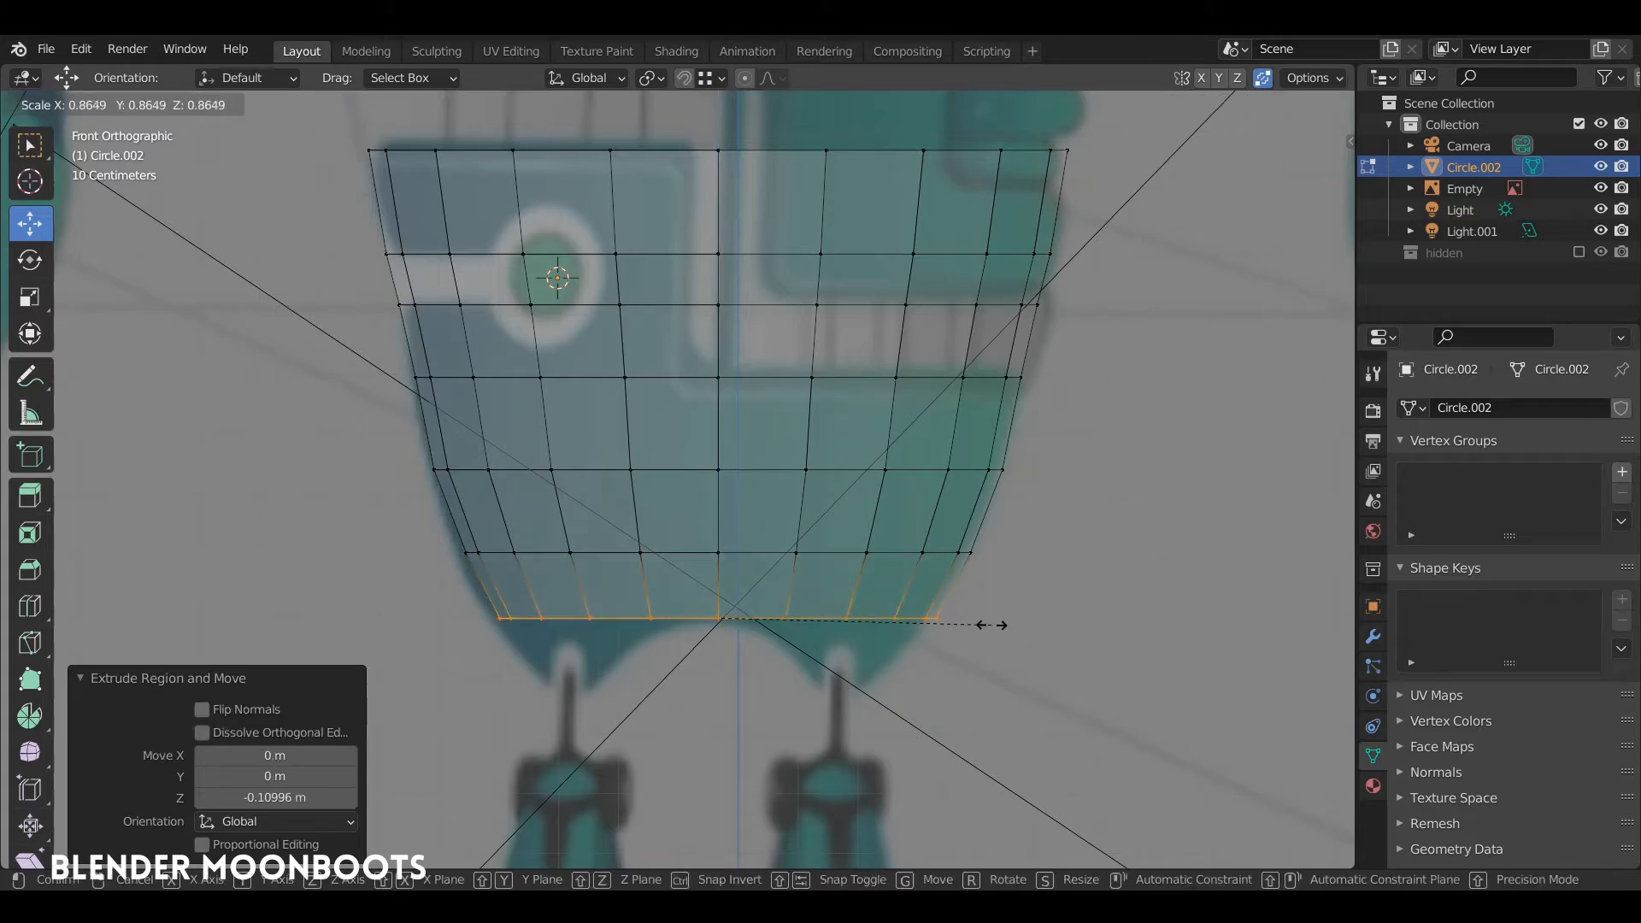
left_click(992, 625)
Step: Fill two adjacent faces front to back across the middle of the open bottom ring, separating two leg openings
middle_click_drag(992, 625, 734, 654)
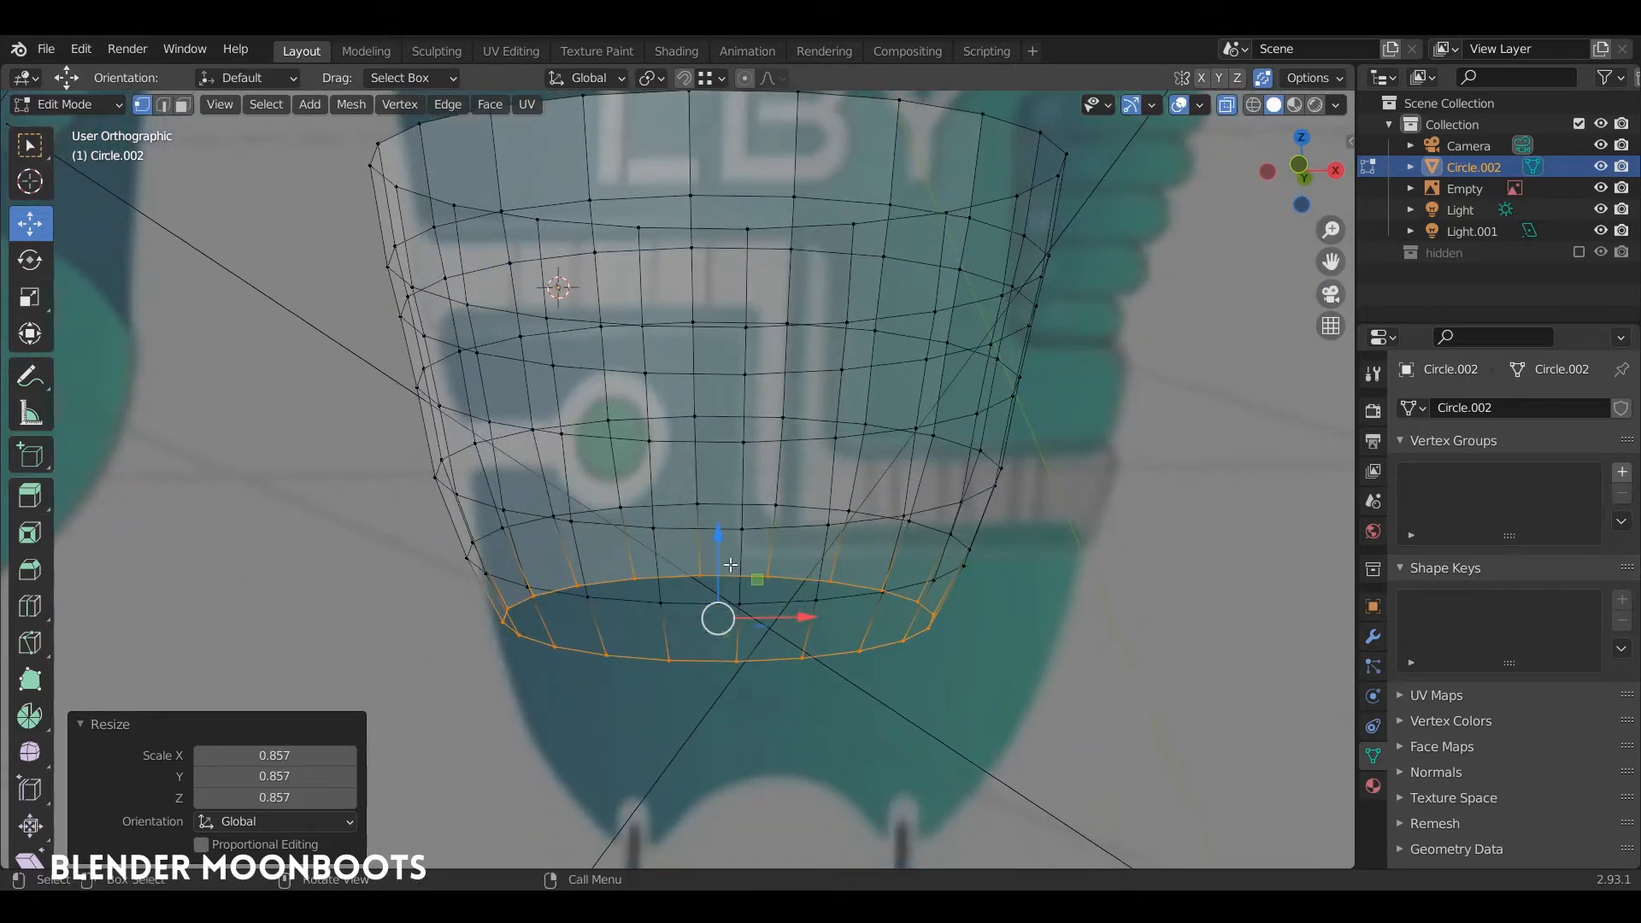
left_click(737, 661, "shift")
left_click(802, 657, "shift")
left_click(768, 576, "shift")
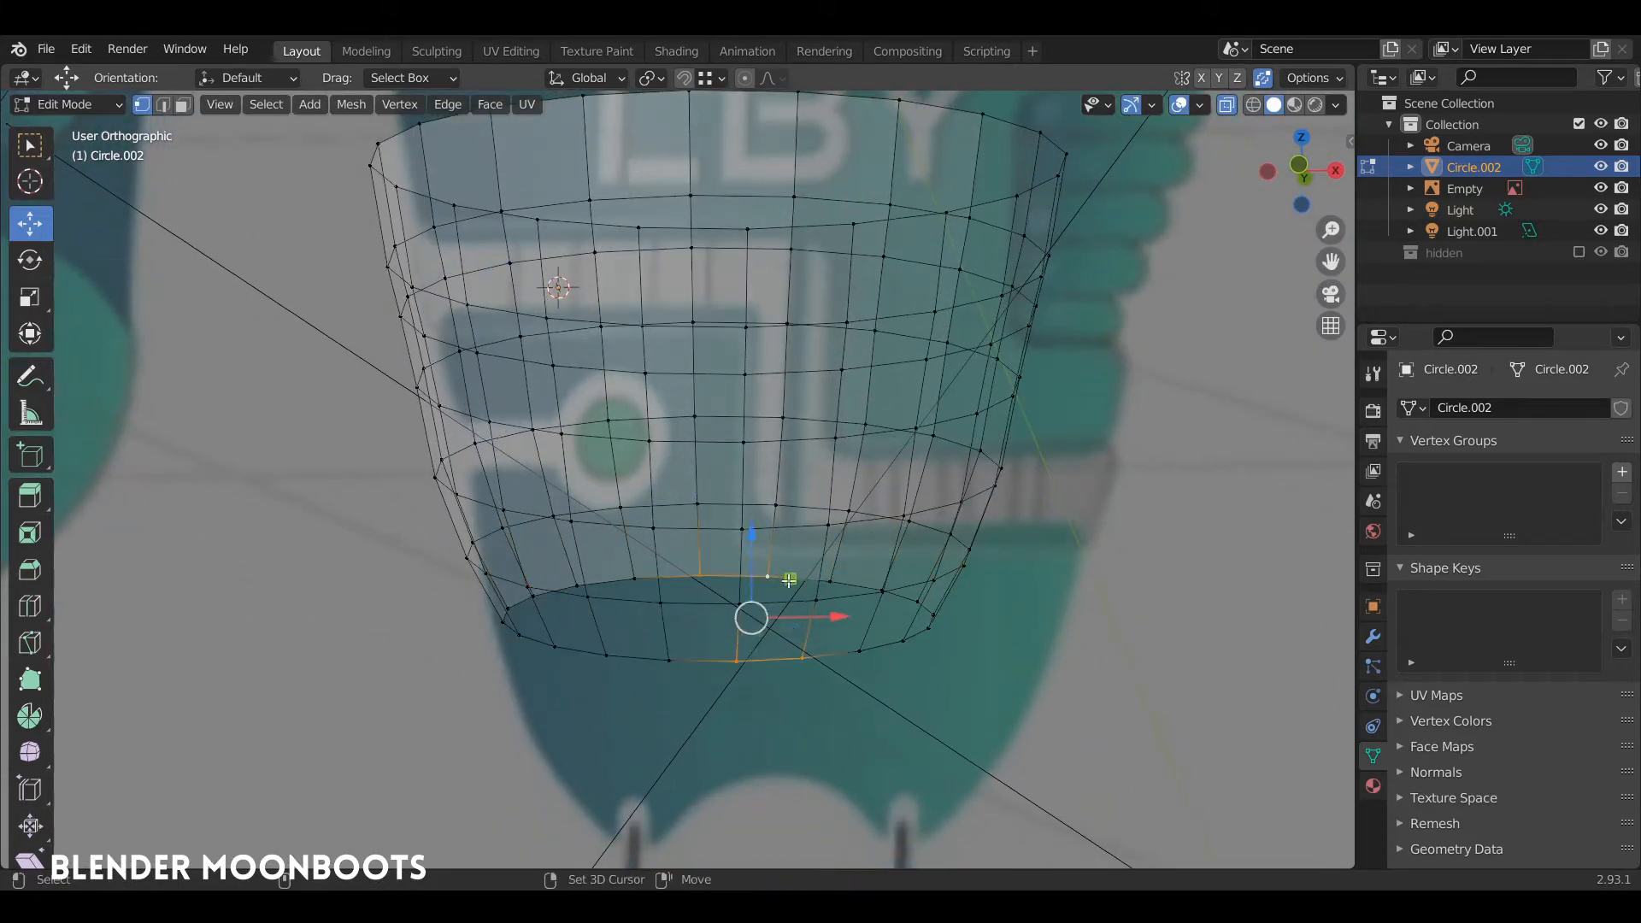
left_click(704, 576)
left_click(737, 661, "shift")
left_click(669, 659, "shift")
left_click(633, 578, "shift")
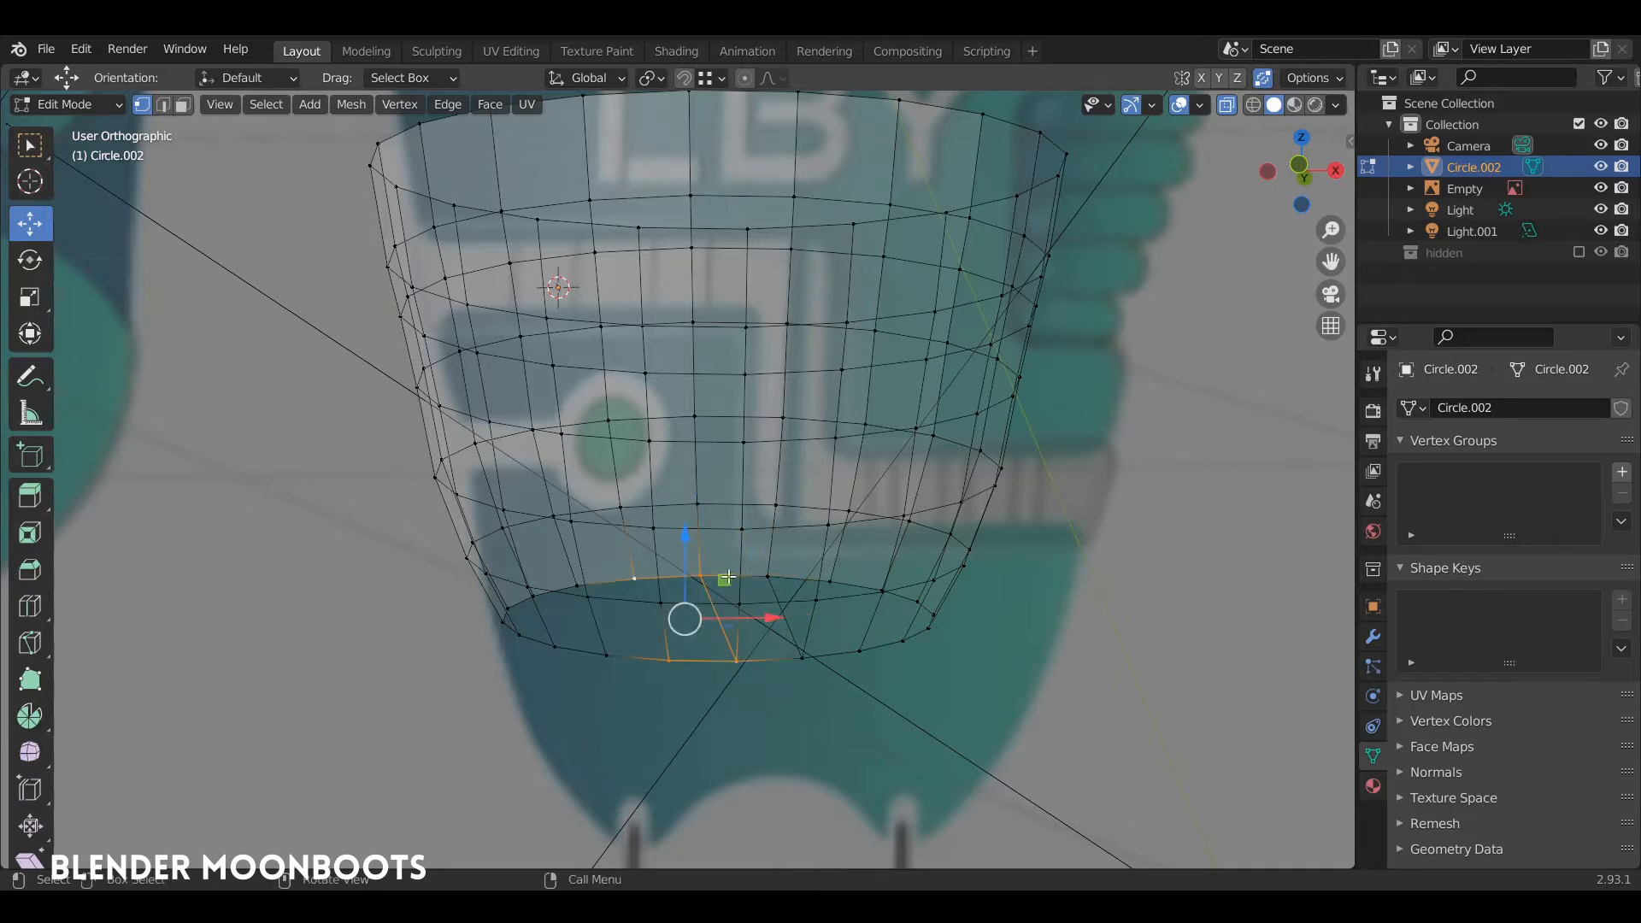
key("alt+z")
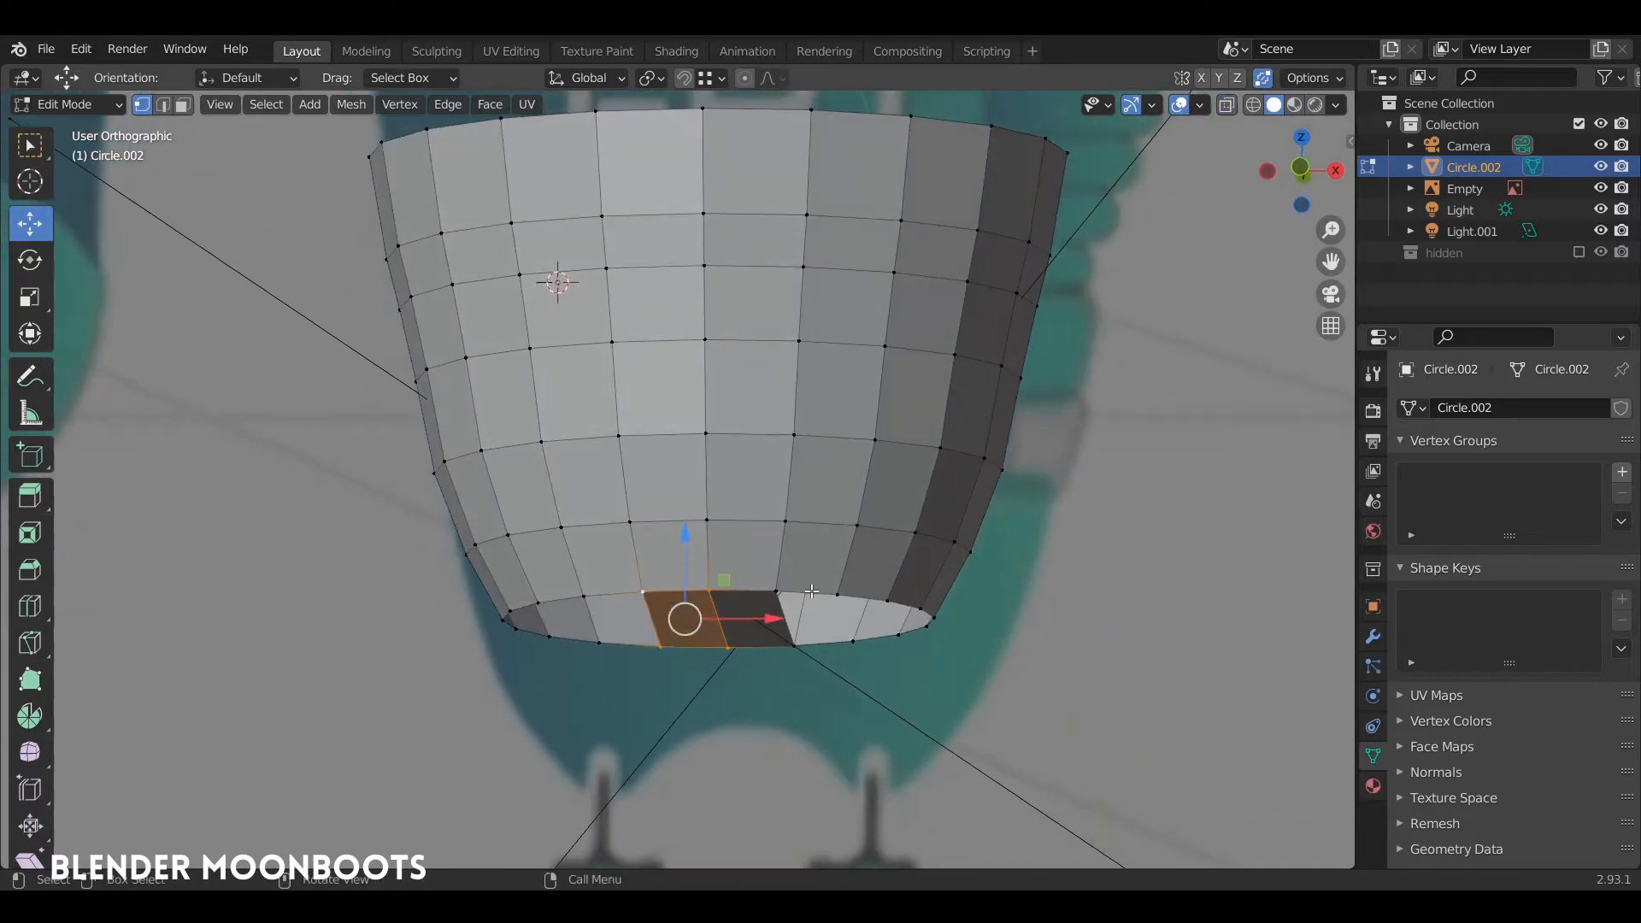
Step: Select the edge loops of both leg openings and extrude them down about 0.114 m
key("alt+z")
key("KP_1")
left_click_drag(805, 597, 775, 570, "alt")
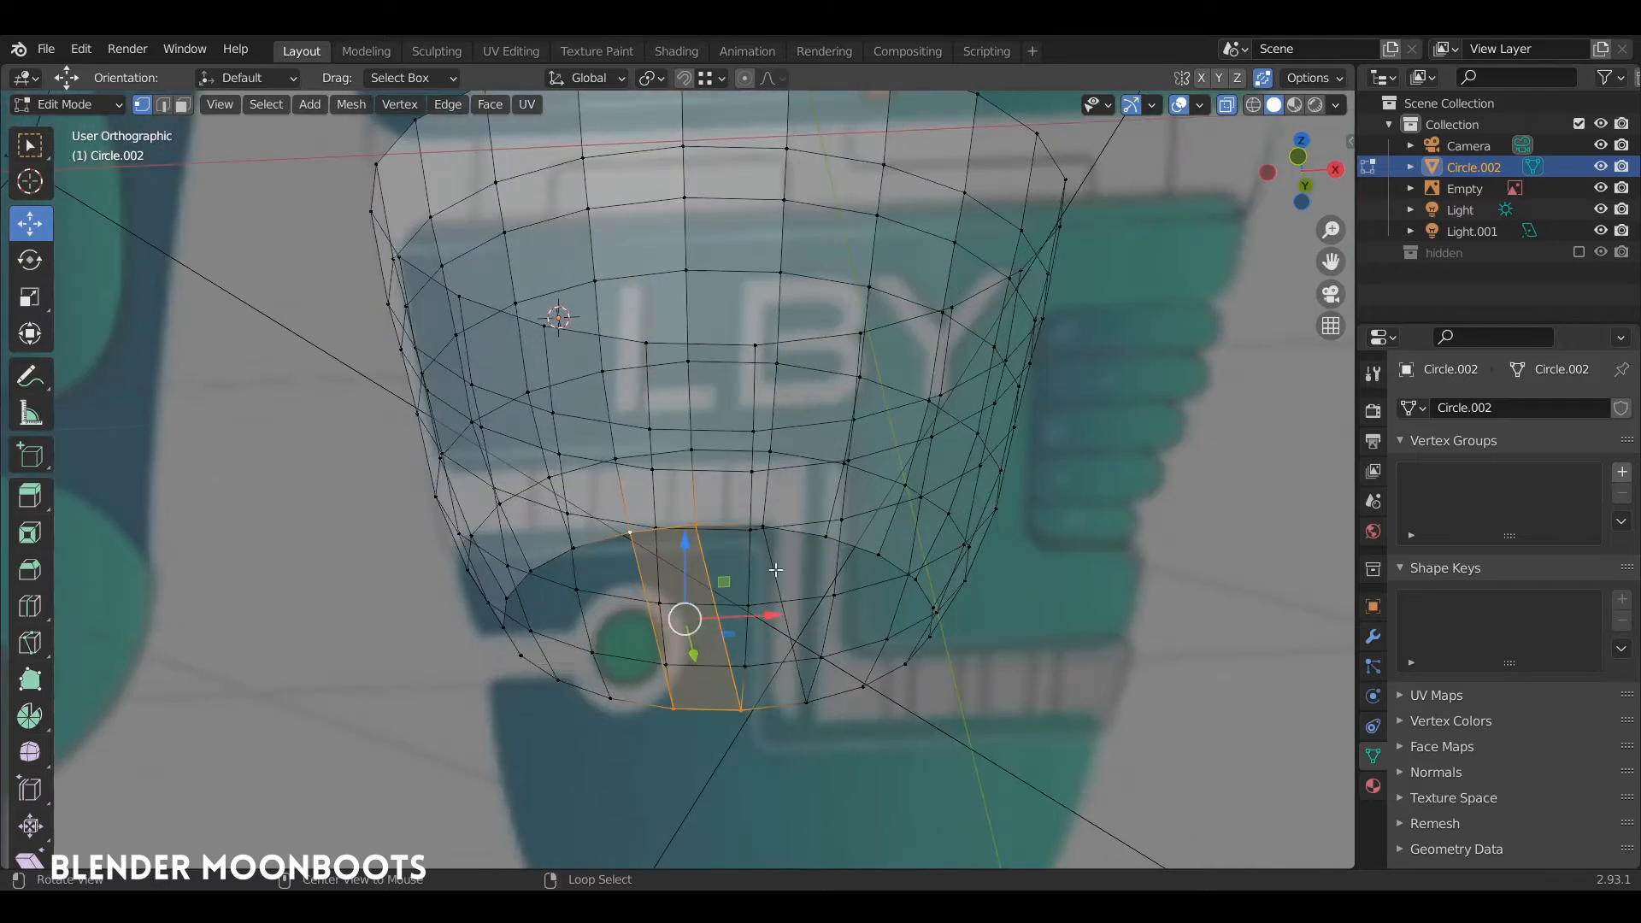
right_click(776, 580, "alt")
right_click(632, 570, "alt")
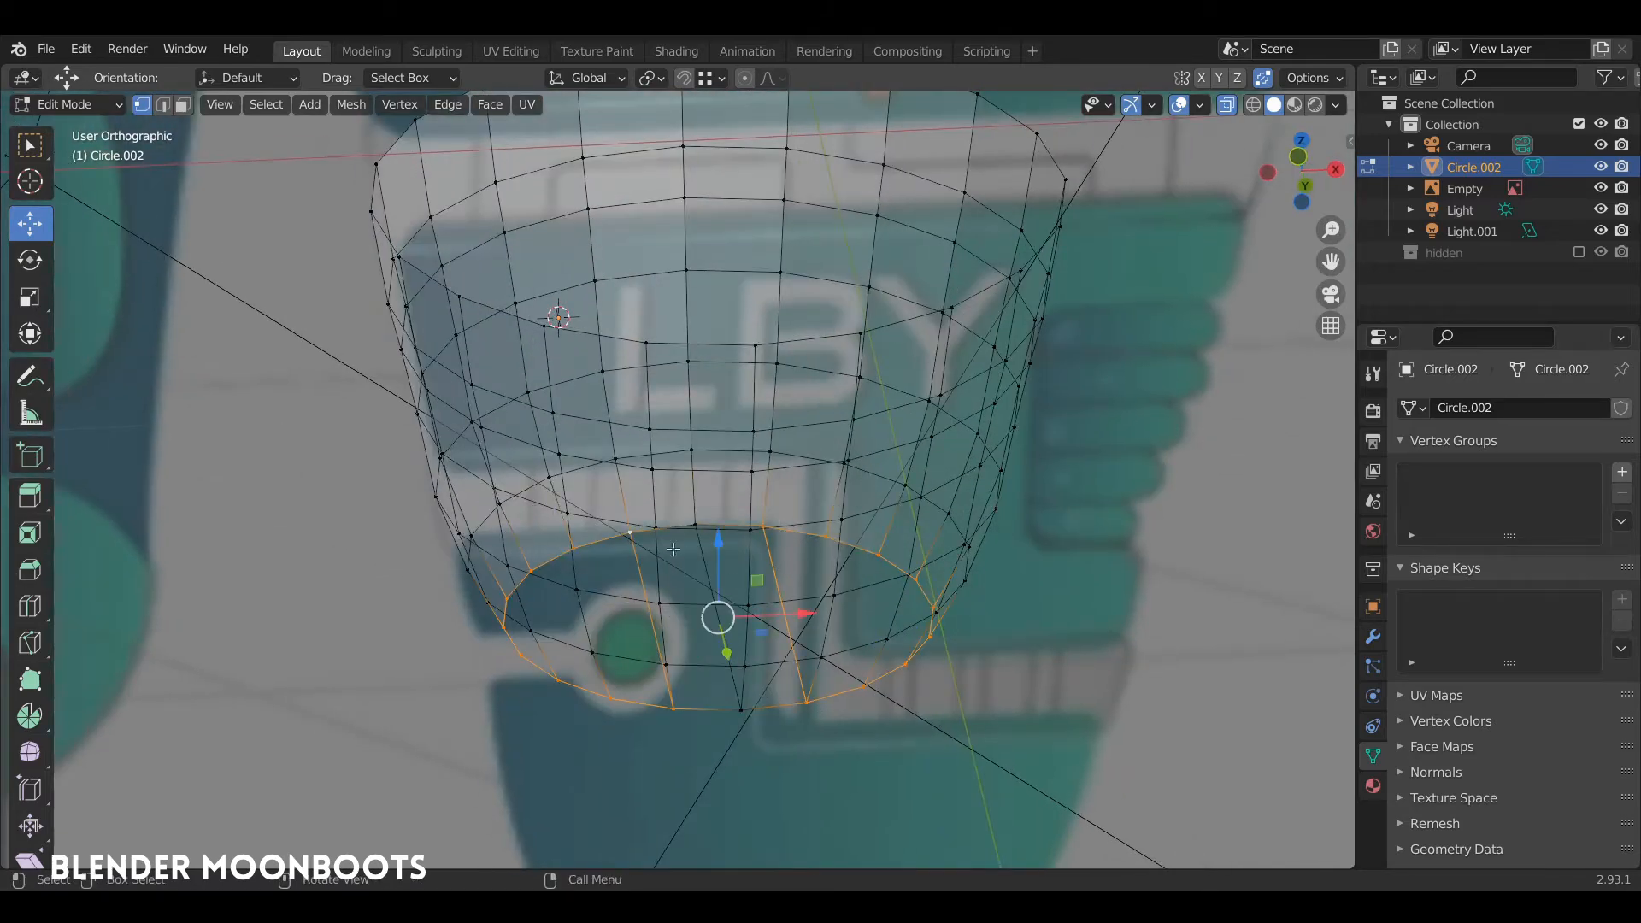
key("alt+z")
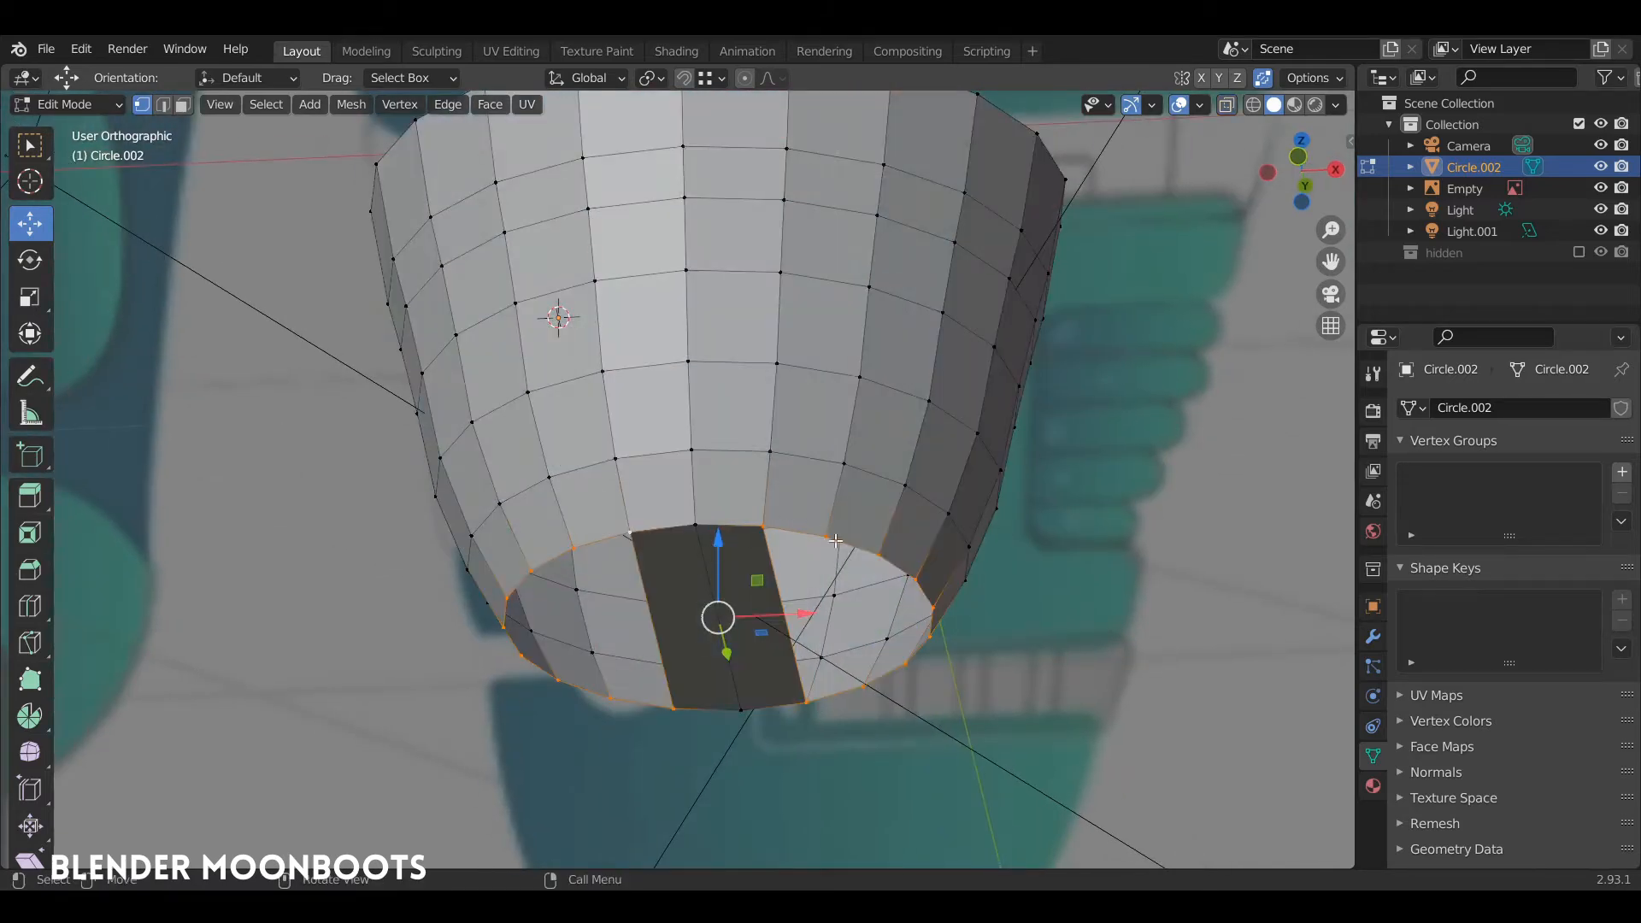
key("KP_1")
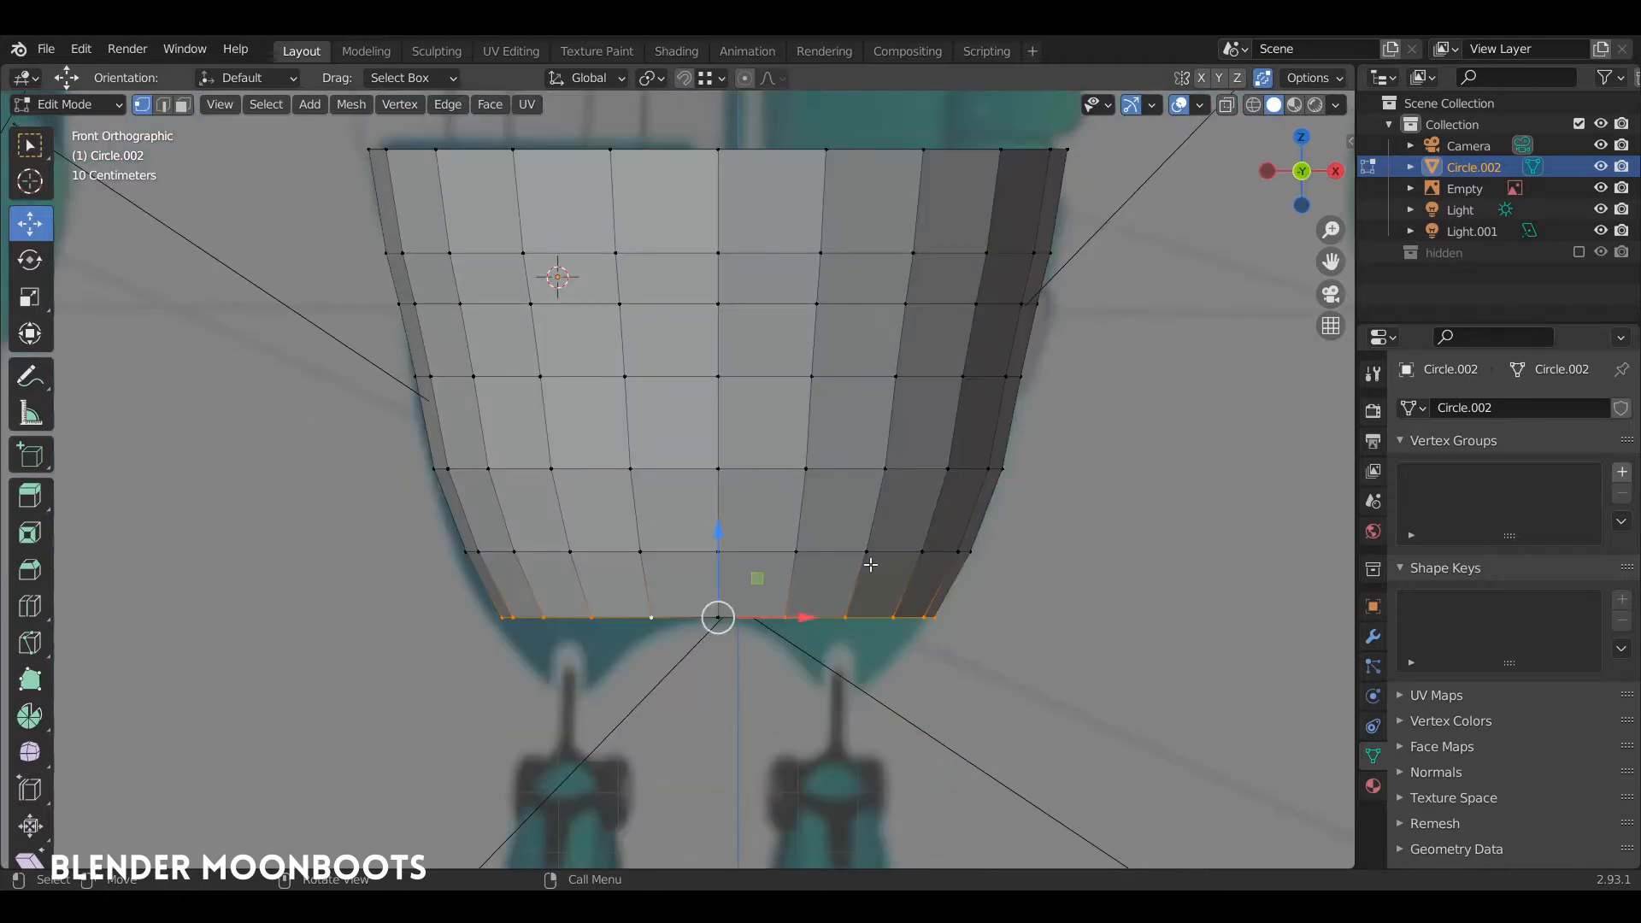
key("e")
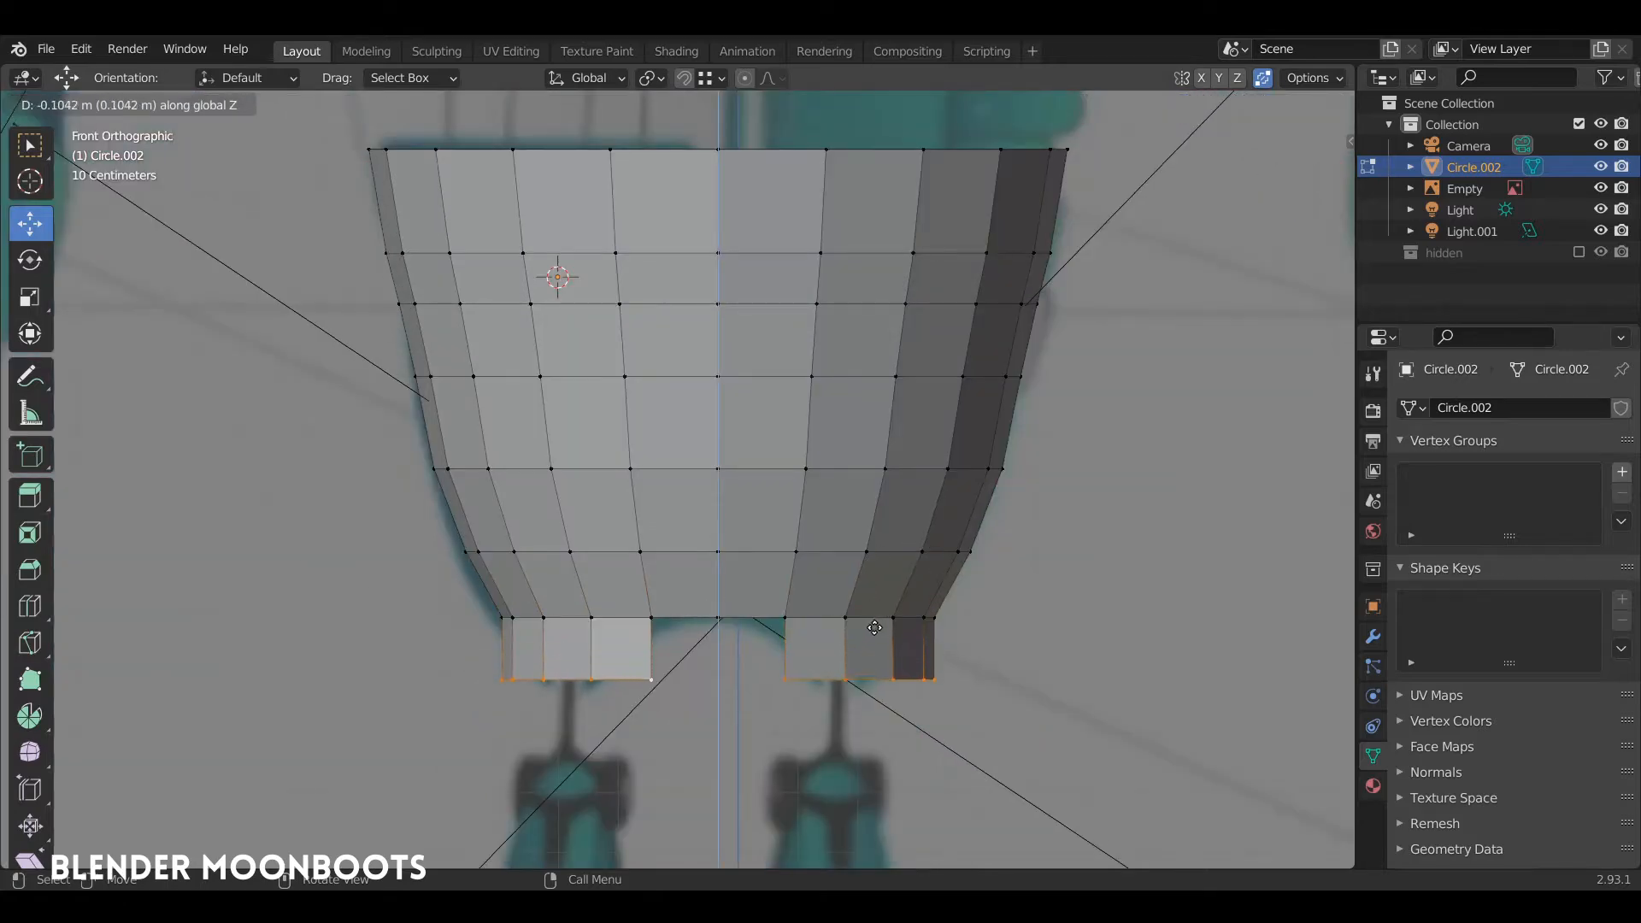
left_click(874, 635)
Step: Set the transform pivot to Individual Origins and scale both leg-opening loops to about 0.434
key("alt+z")
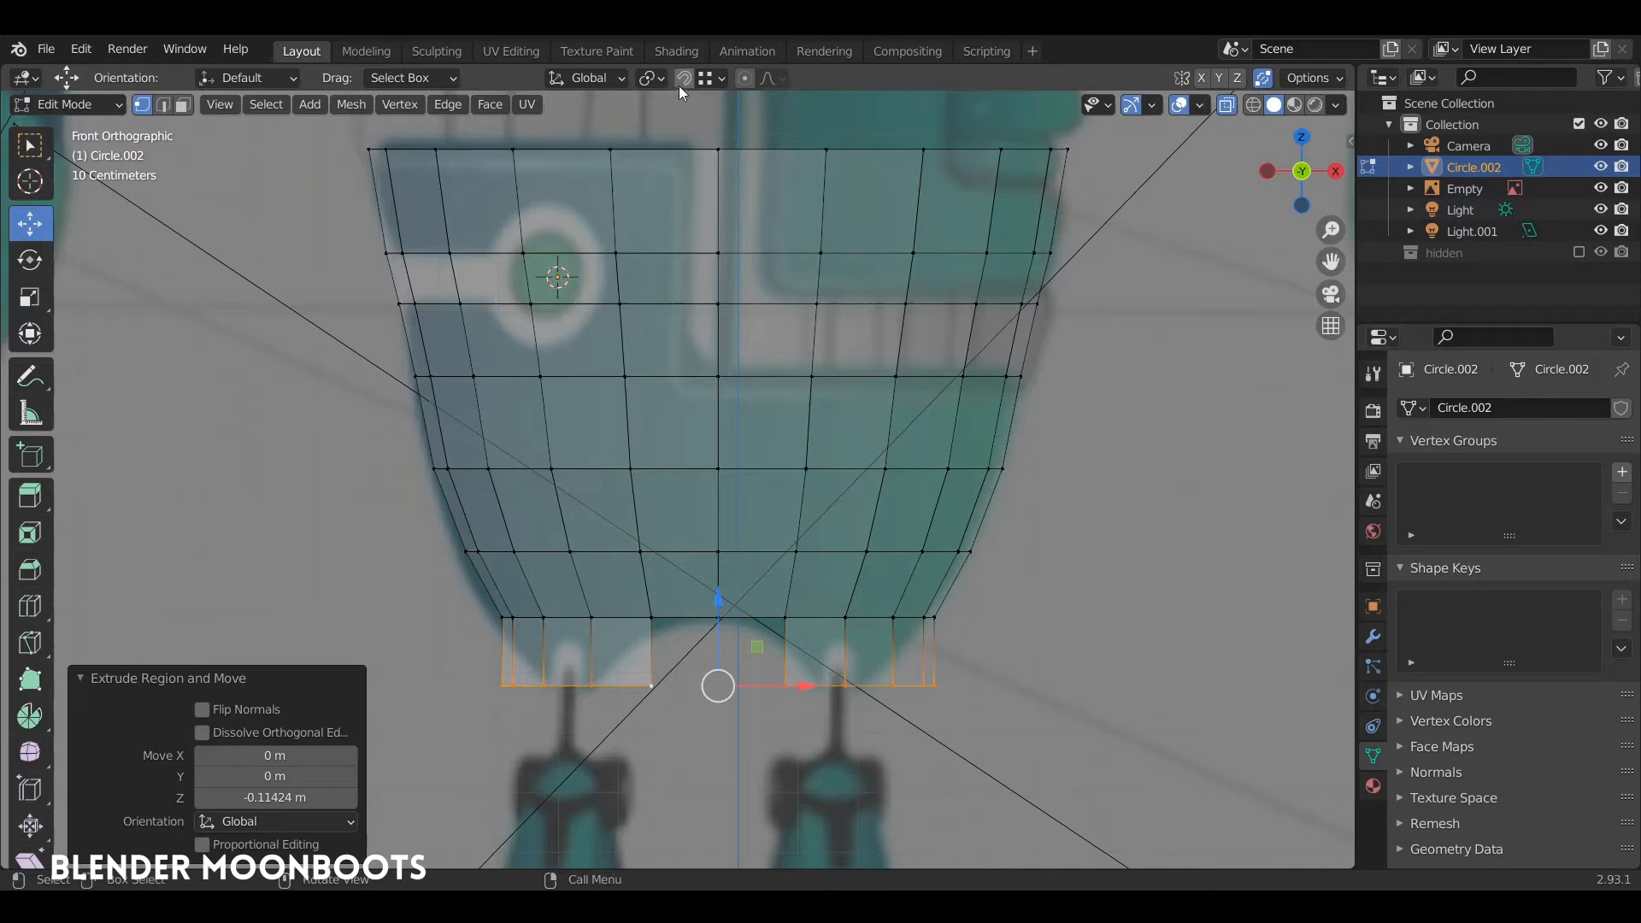
left_click(648, 77)
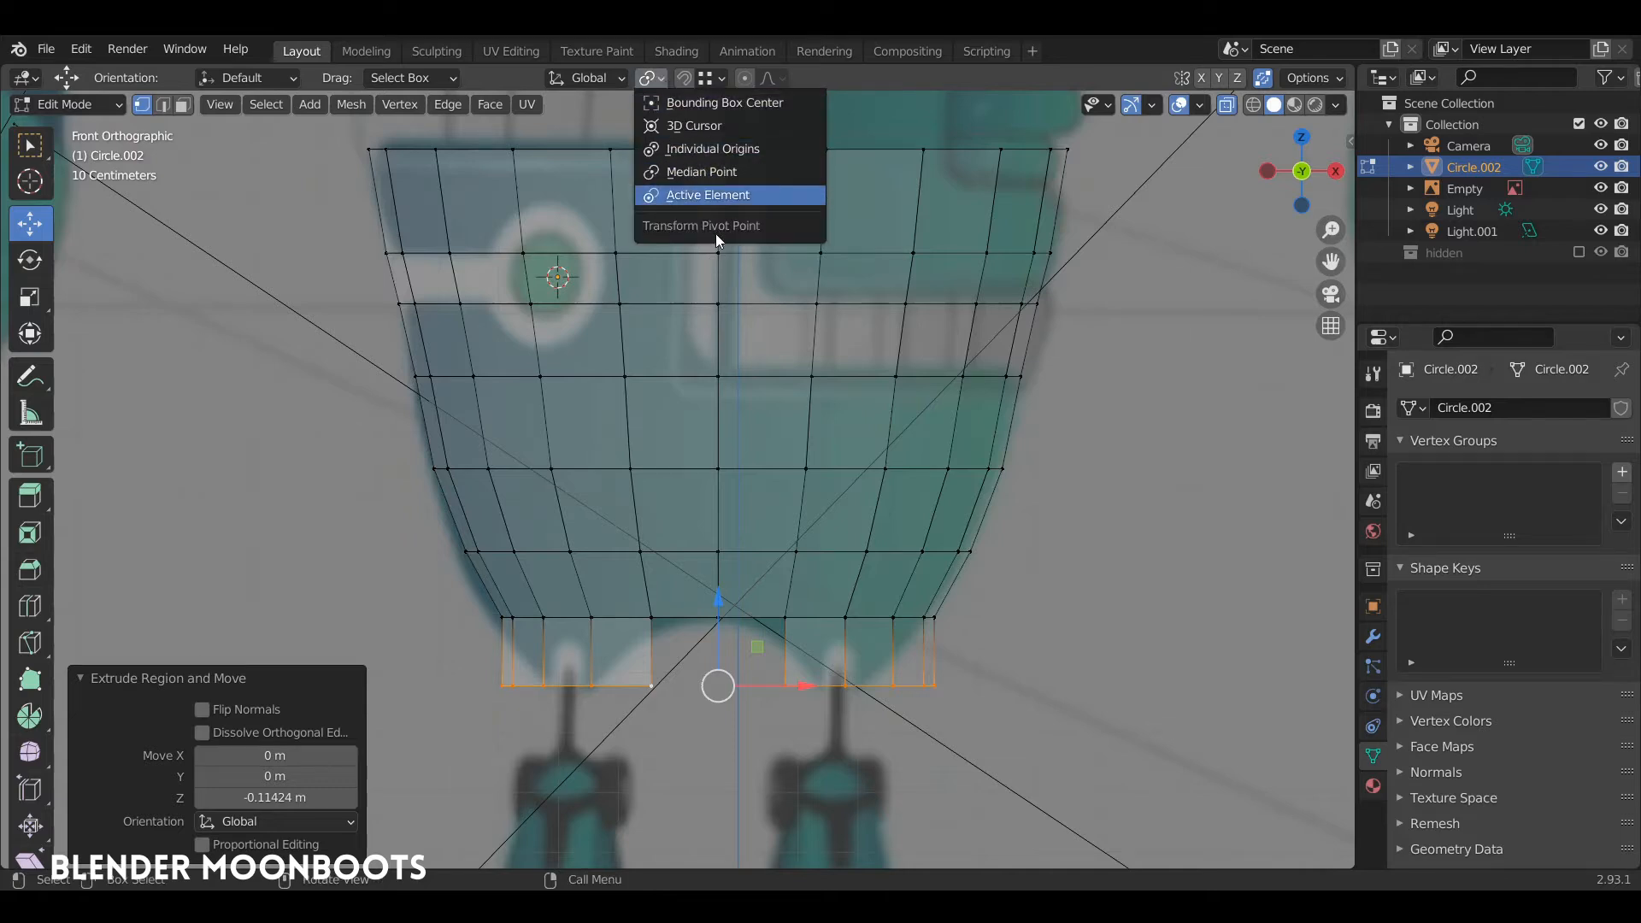
left_click(747, 150)
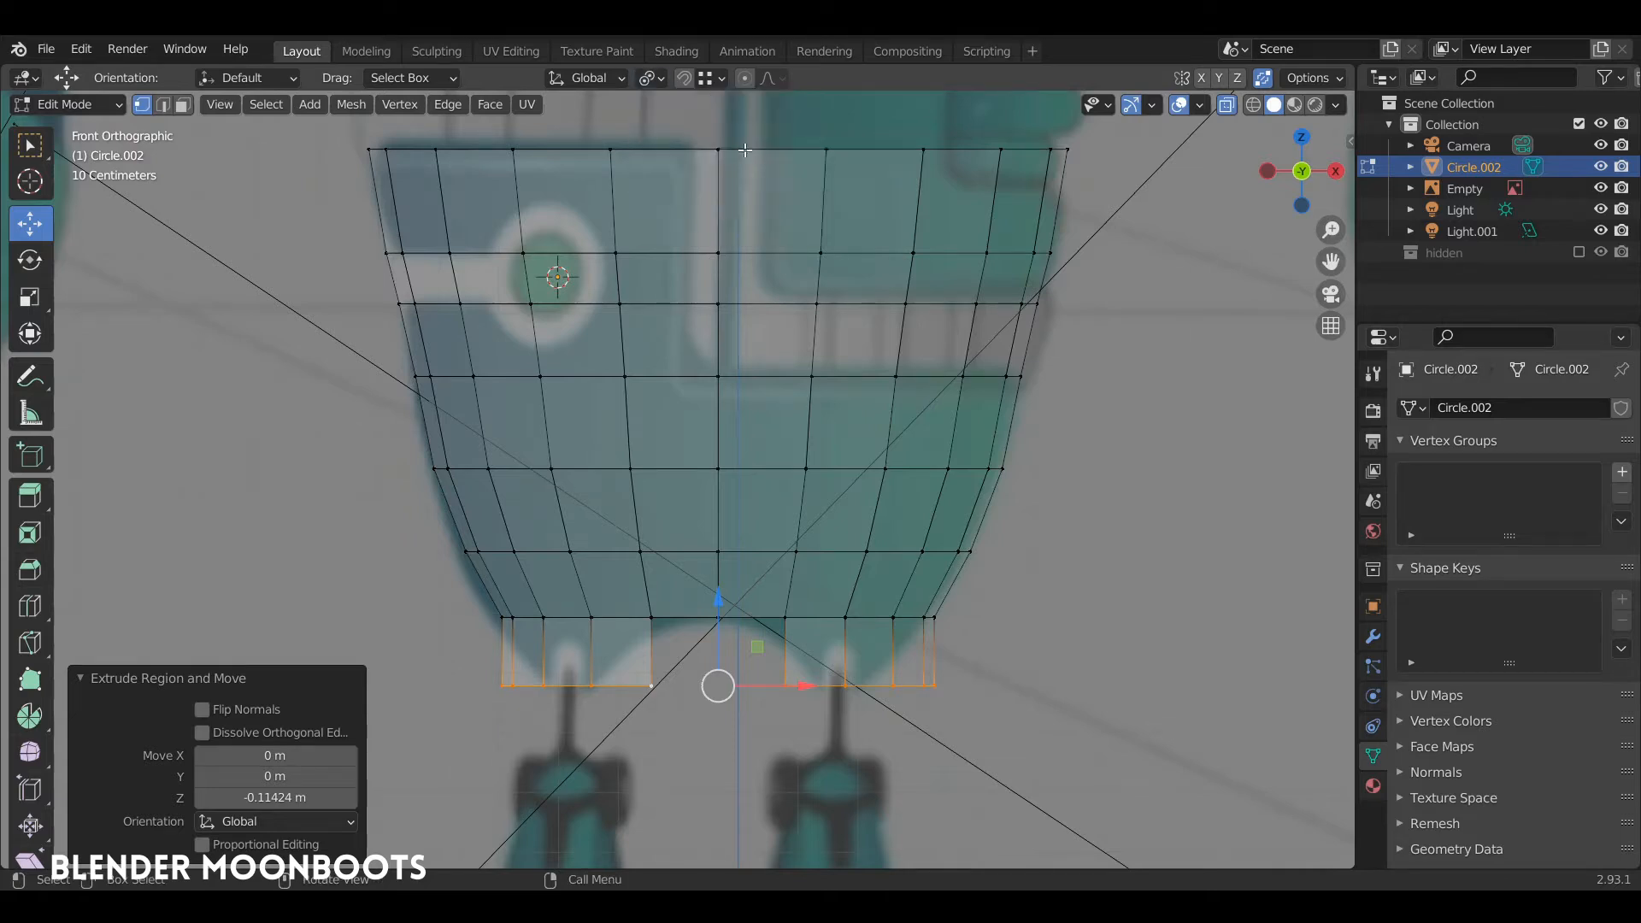
key("s")
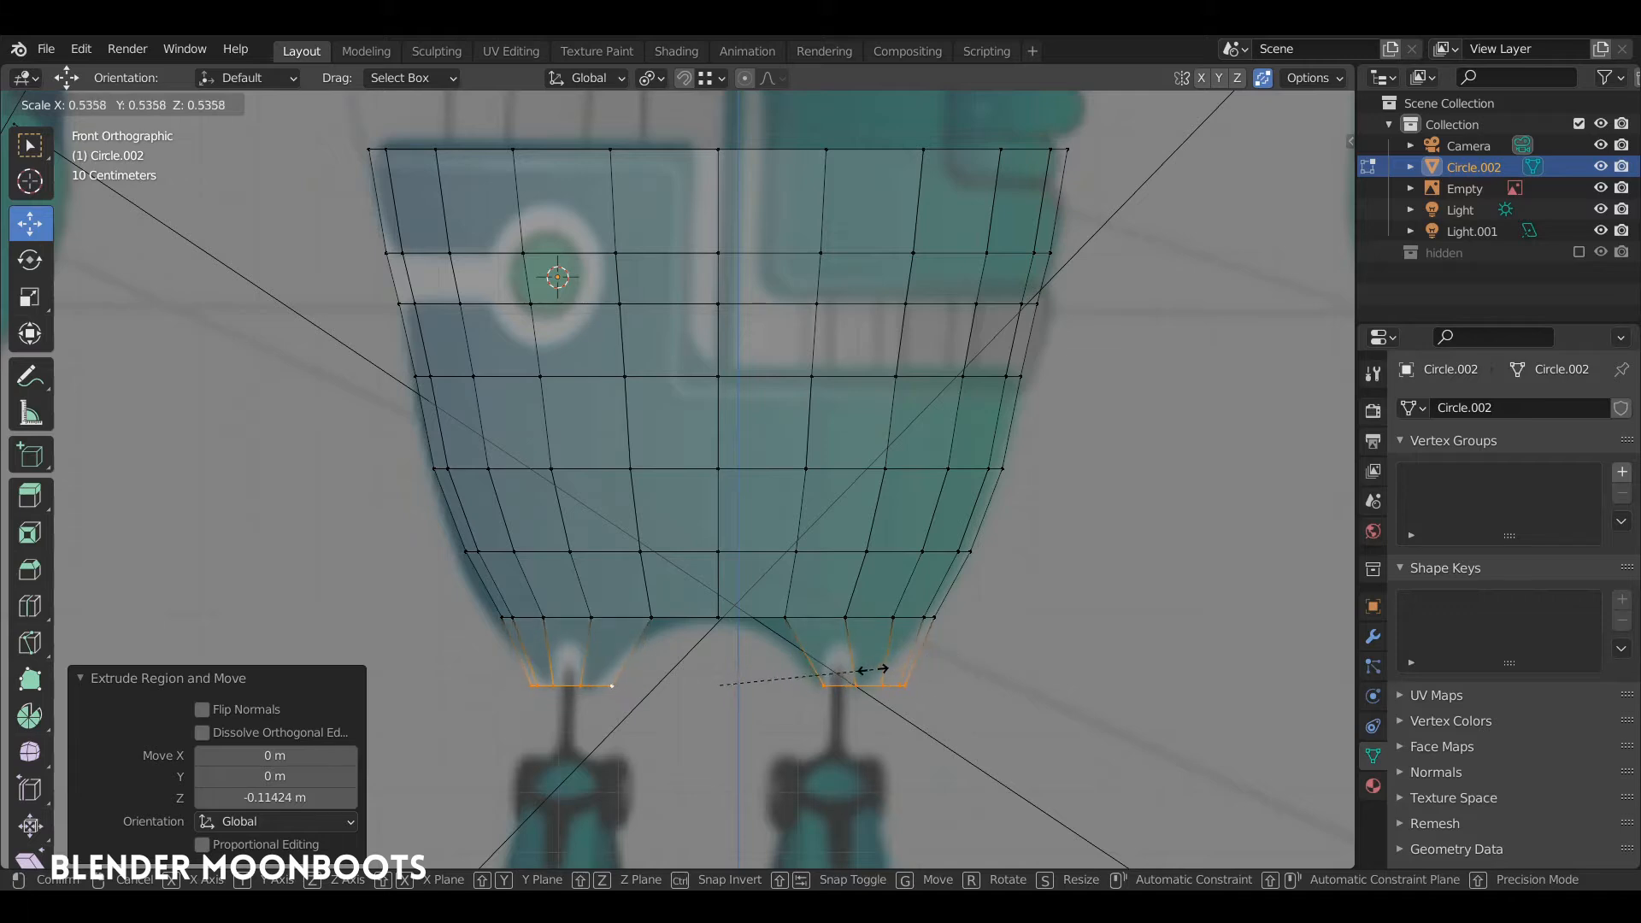
left_click(834, 656)
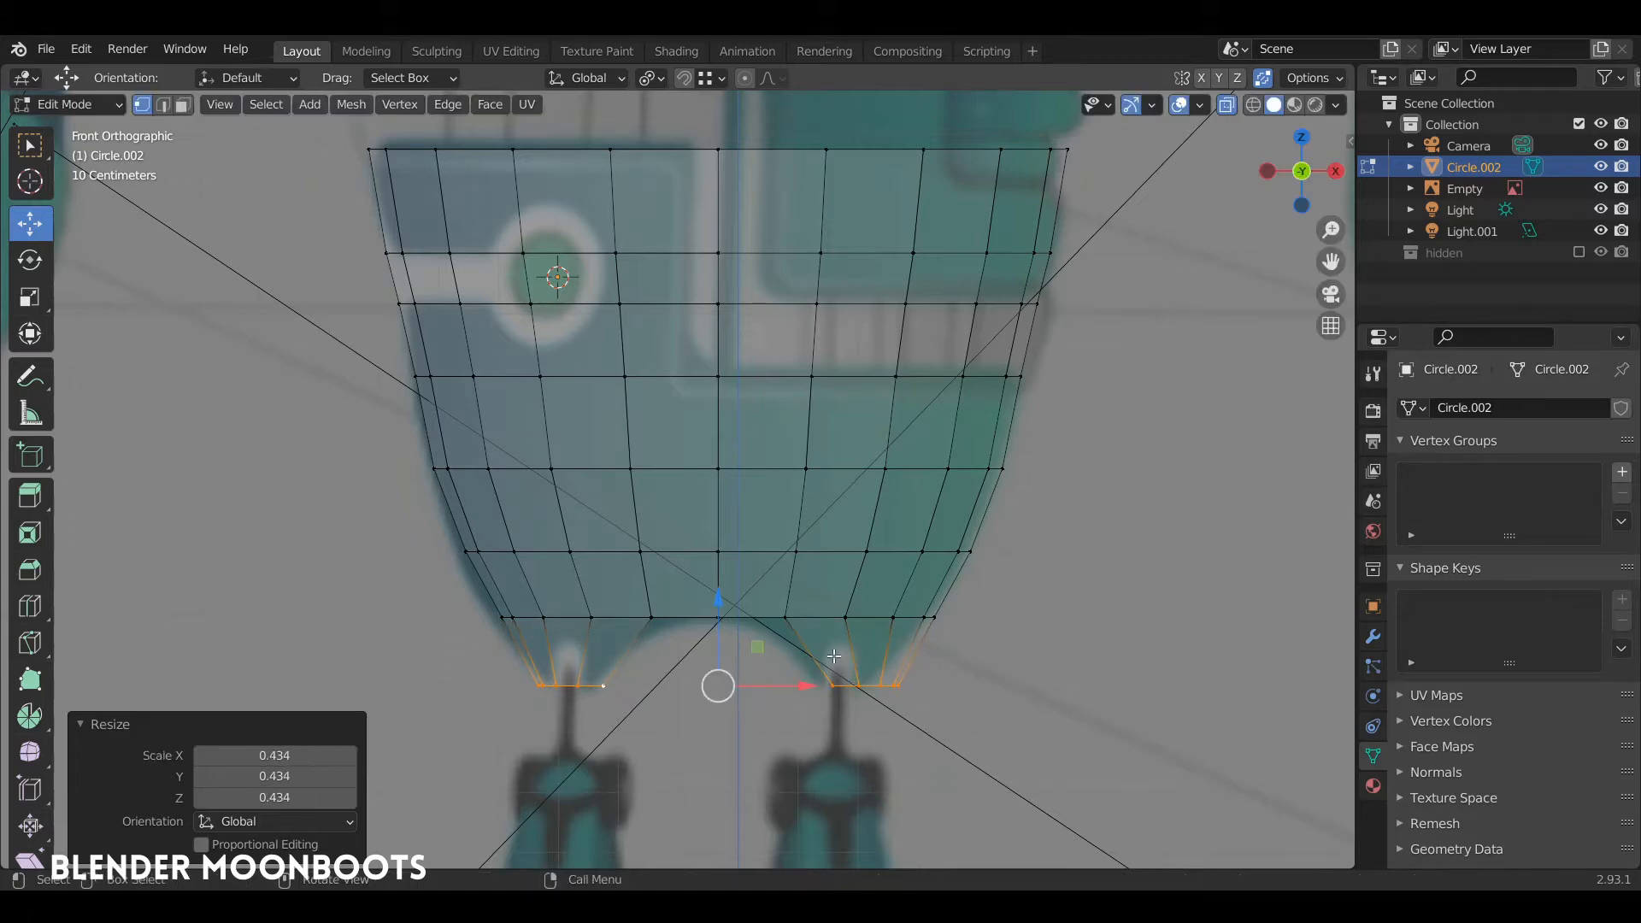
Step: Select the crotch vertices between the two legs and scale them along X to about 0.758
key("alt+a")
mouse_move(631, 602)
right_mouse_down("ctrl")
mouse_move(672, 614)
mouse_move(634, 653)
mouse_move(798, 629)
mouse_move(774, 602)
right_mouse_up("ctrl")
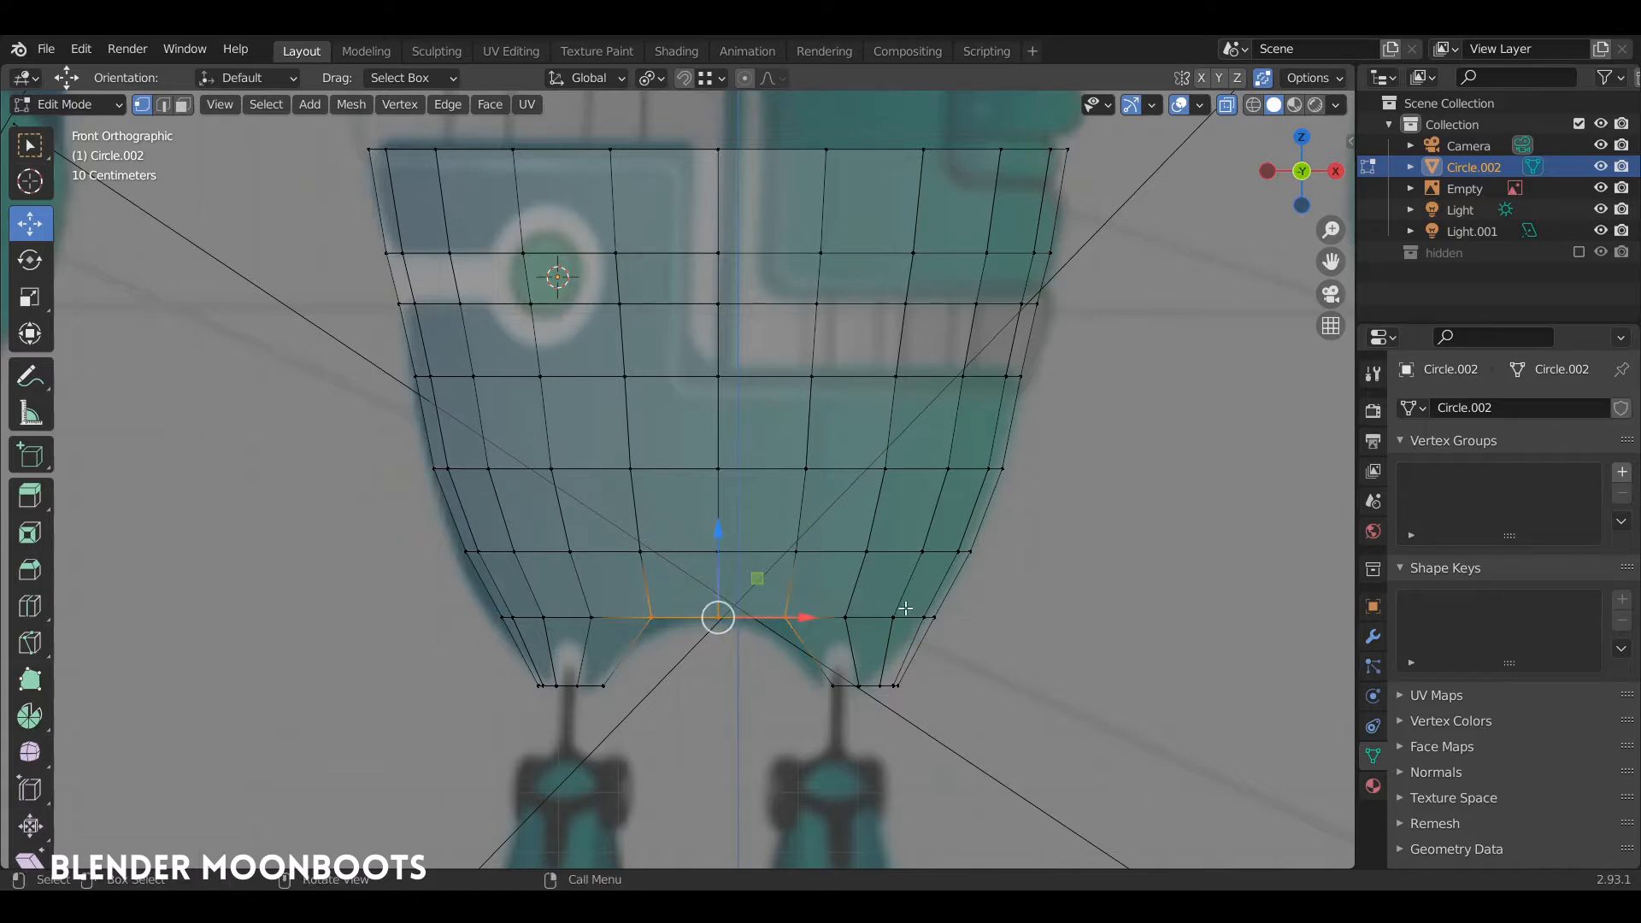
key("s")
key("x")
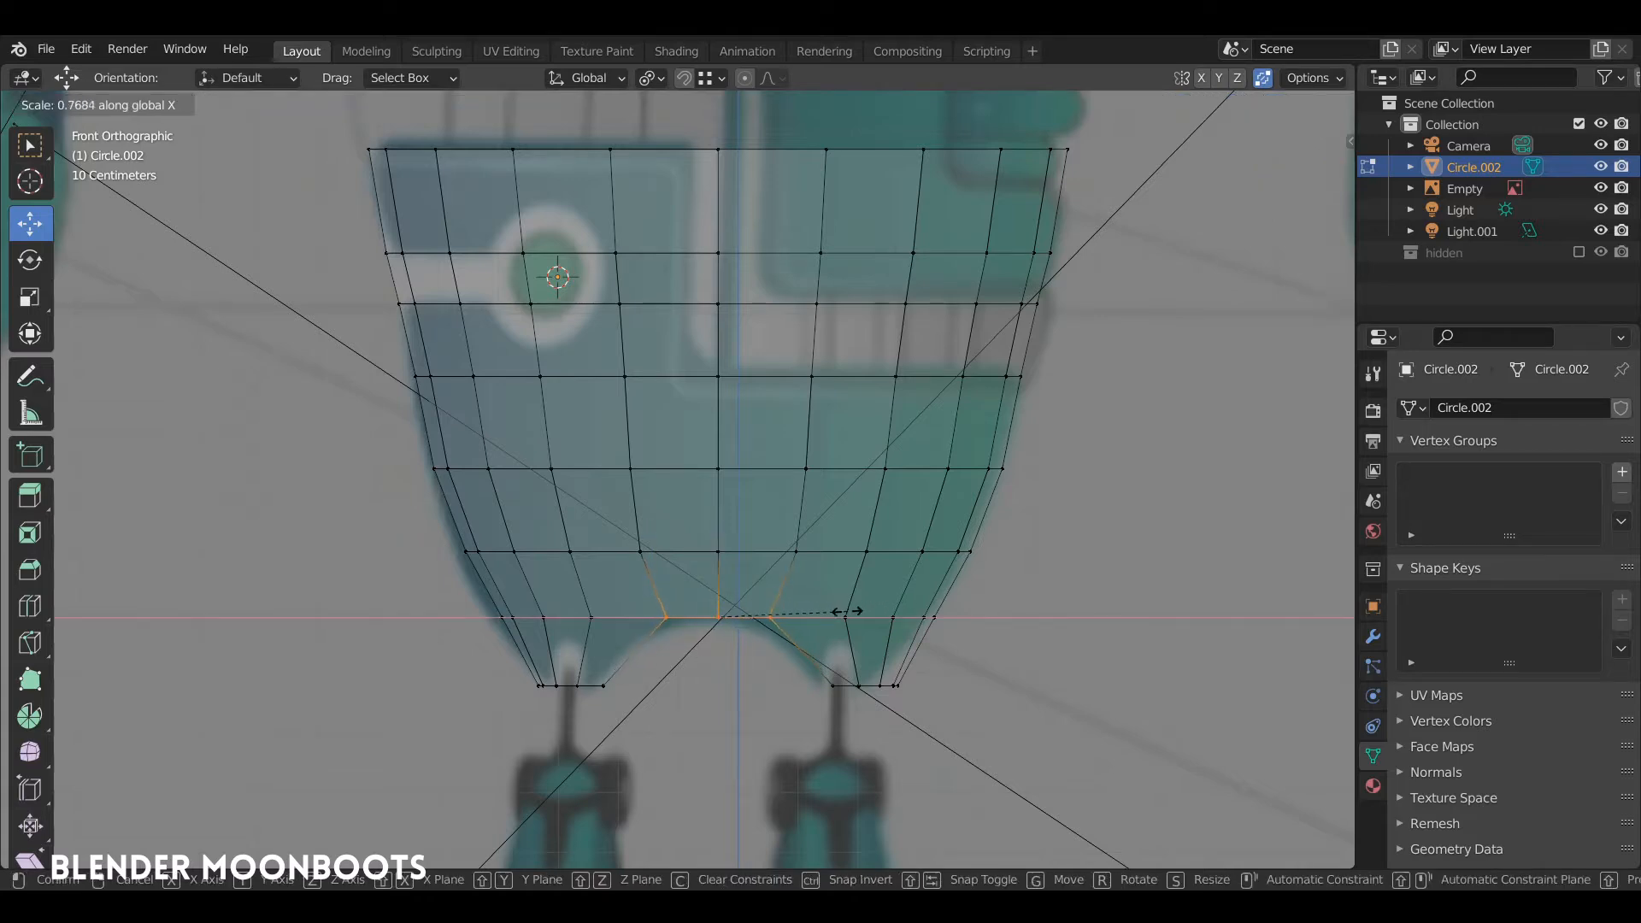
left_click(844, 614)
middle_click_drag(845, 614, 870, 573)
key("KP_1")
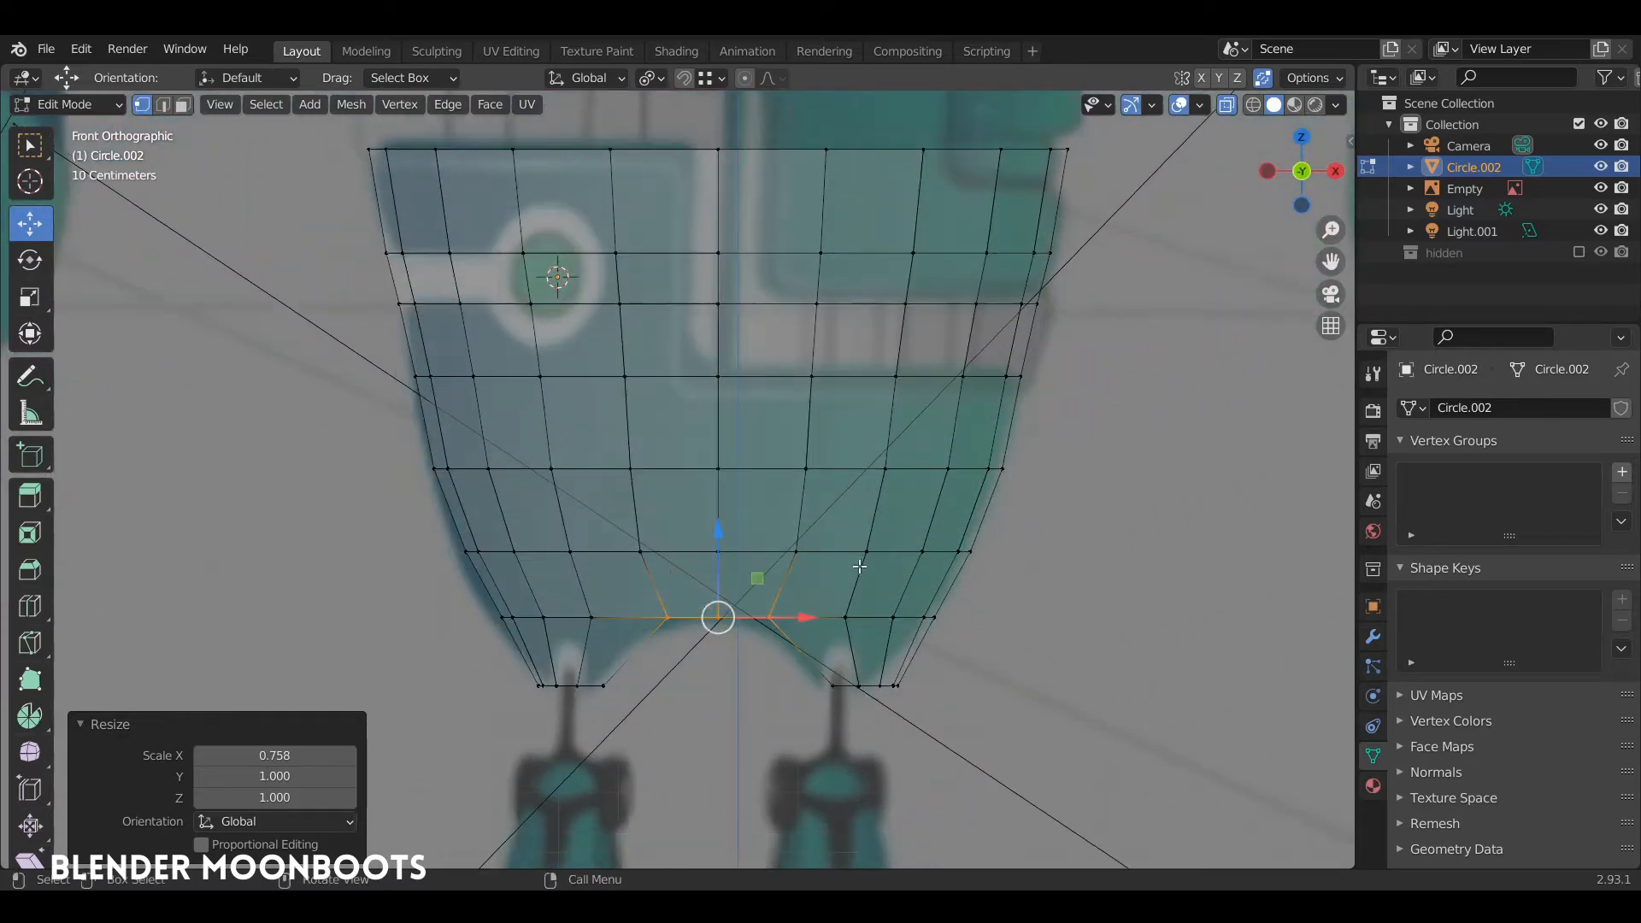
Step: Select the fourth edge ring from the top of the torso and scale it to about 1.01
key("a")
key("alt+a")
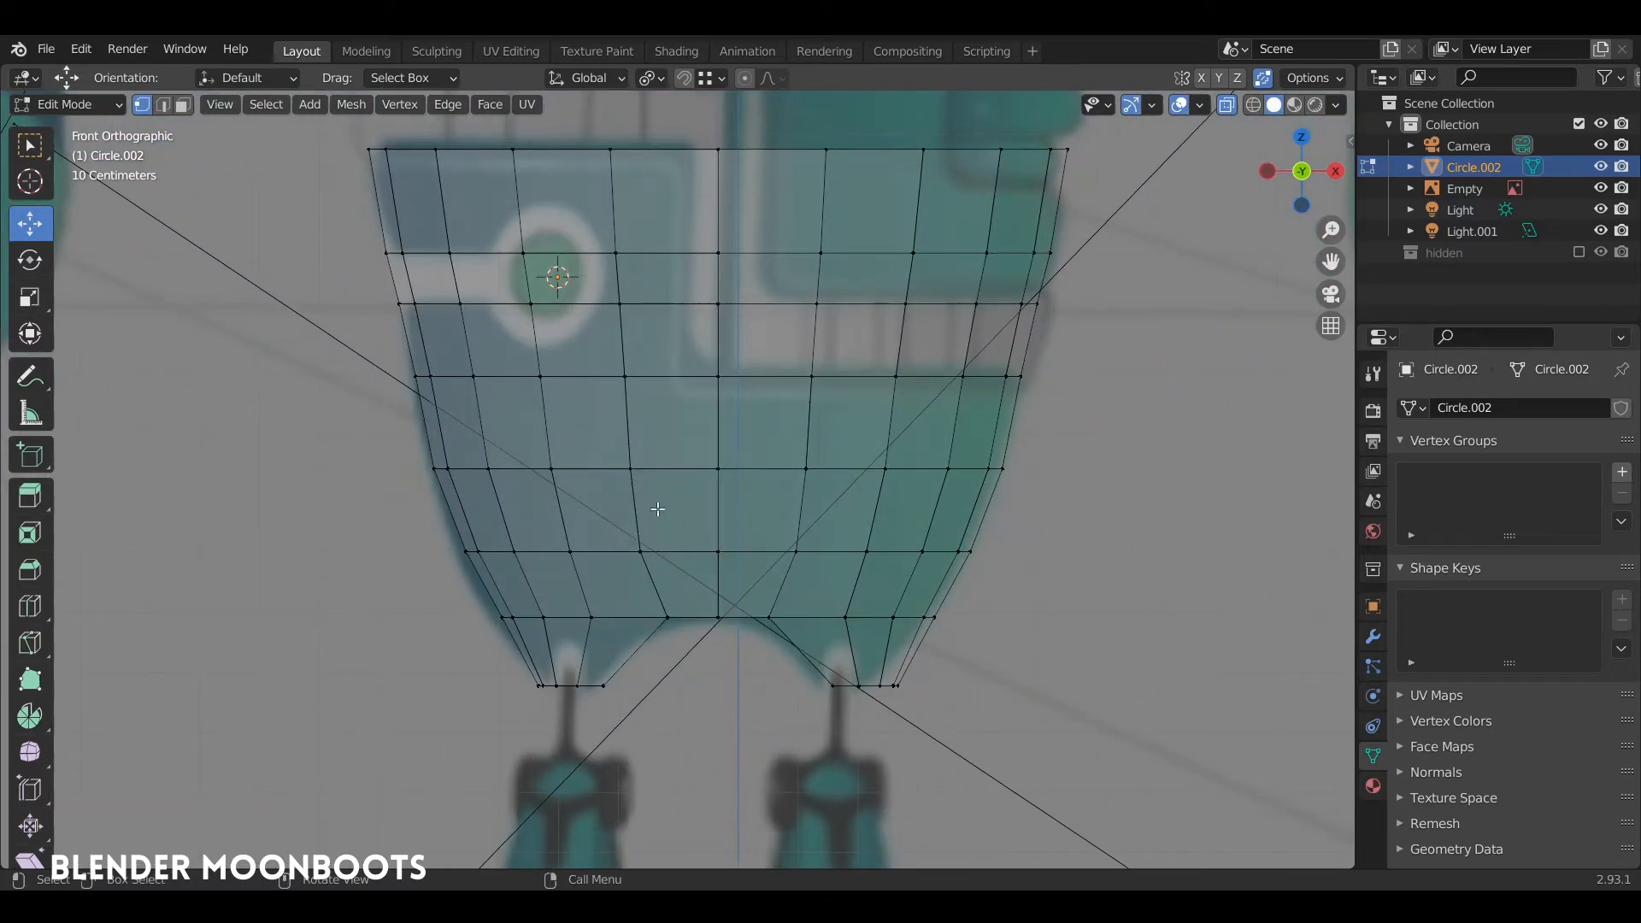
key("a")
key("alt+a")
left_click(949, 369, "alt")
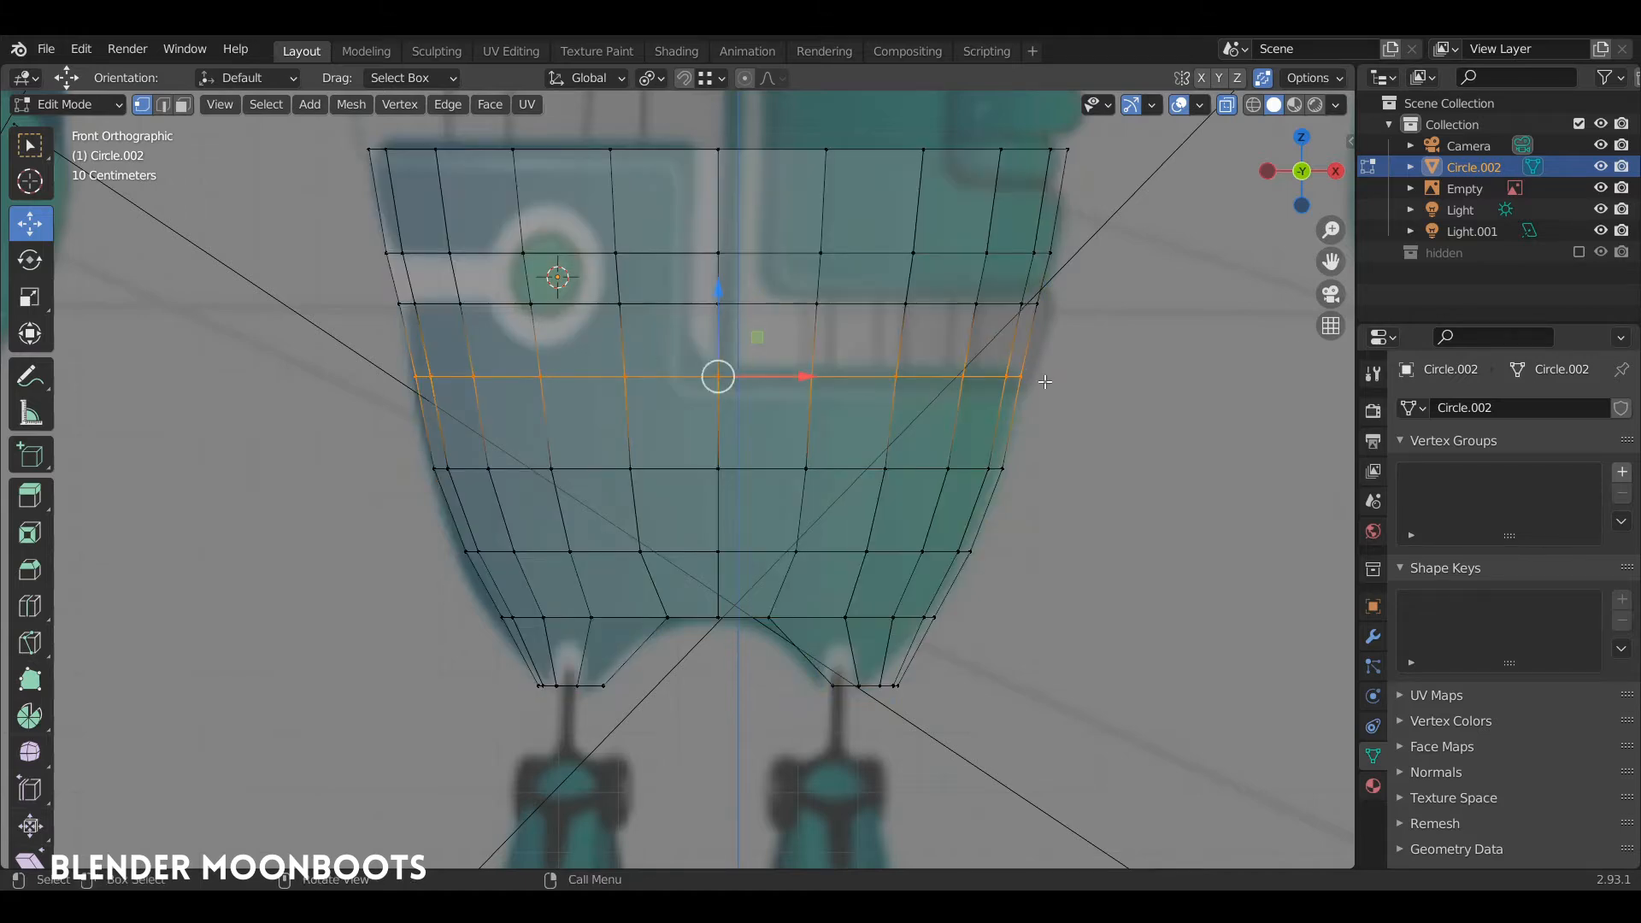
key("s")
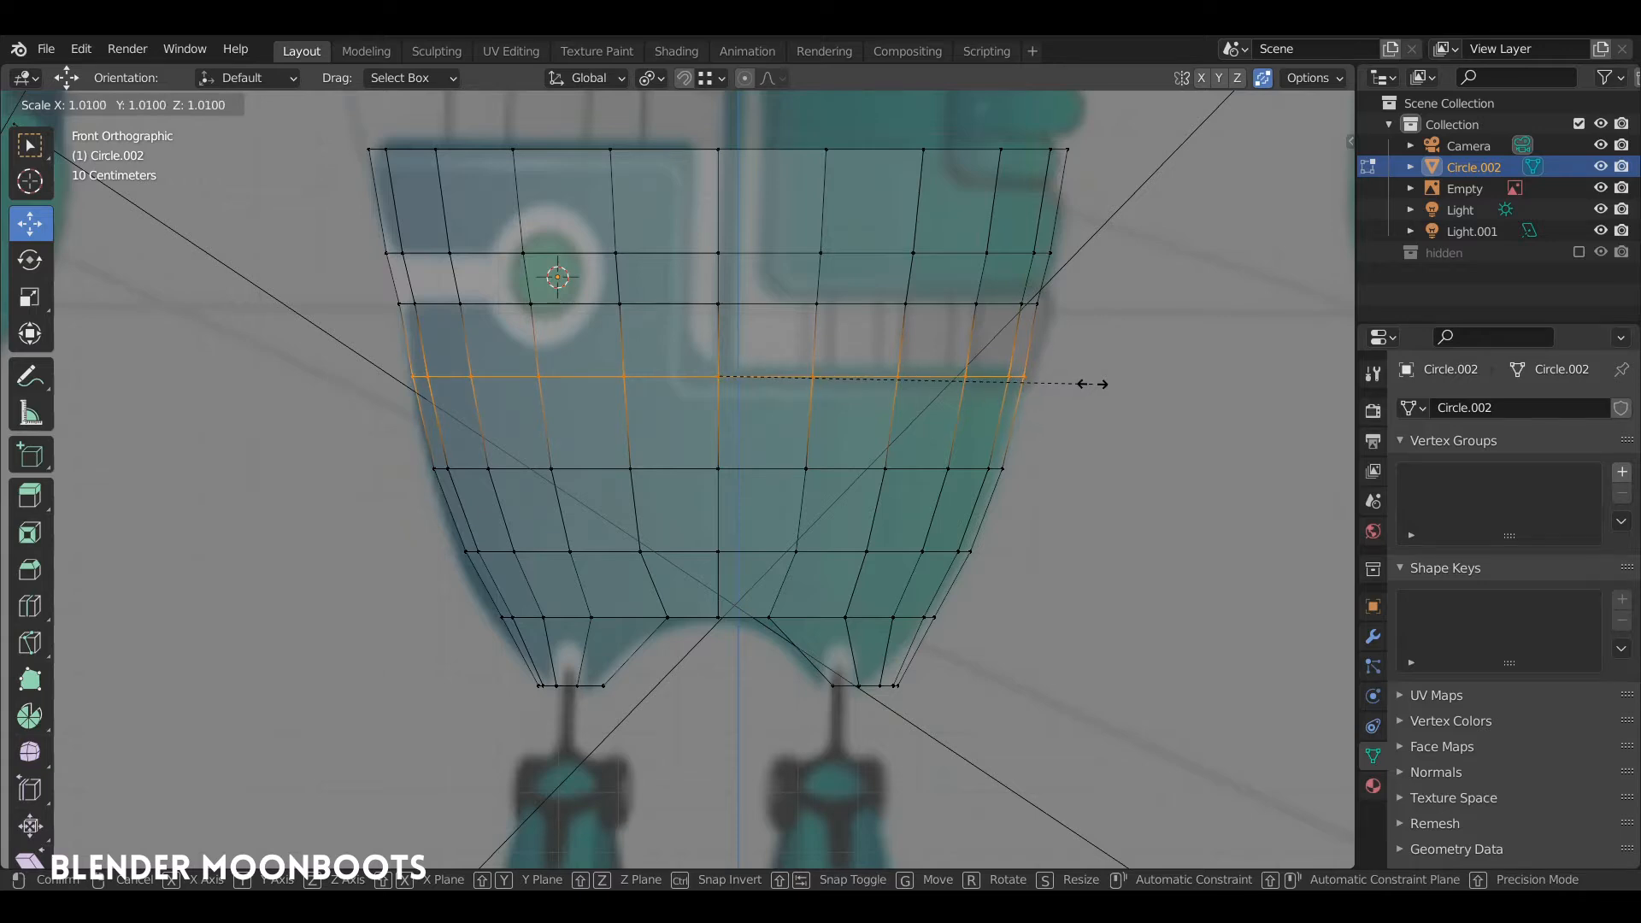
left_click(1092, 384)
Step: Scale the third edge ring from the top slightly outward toward the reference outline
left_click(1036, 305, "alt")
key("s")
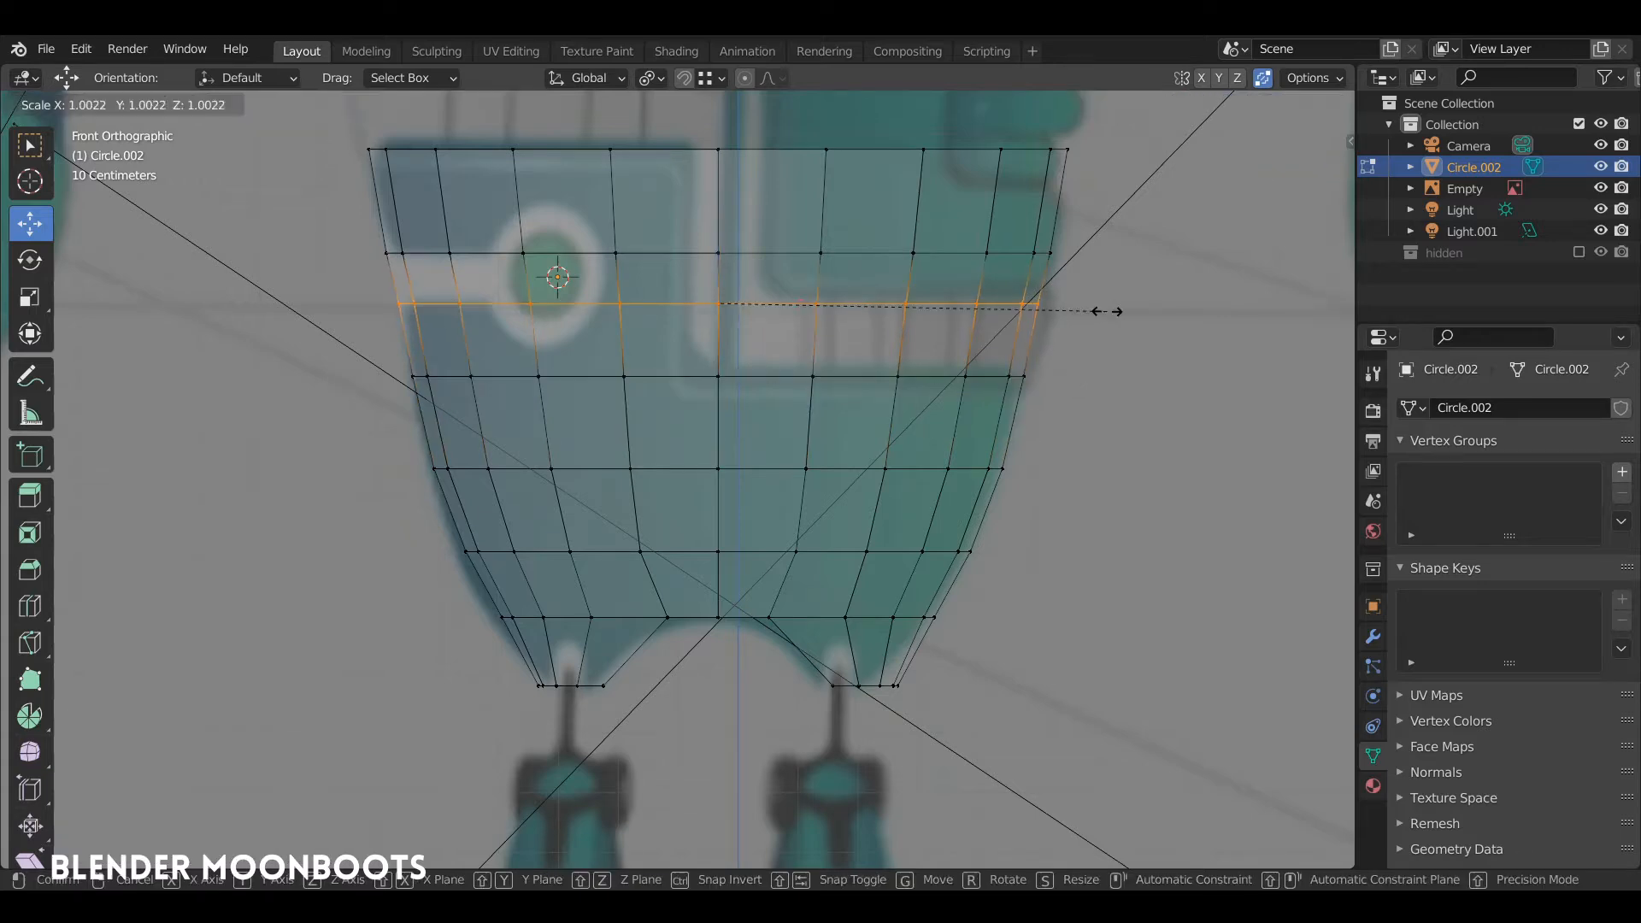
left_click(1112, 311)
key("Tab")
key("Tab")
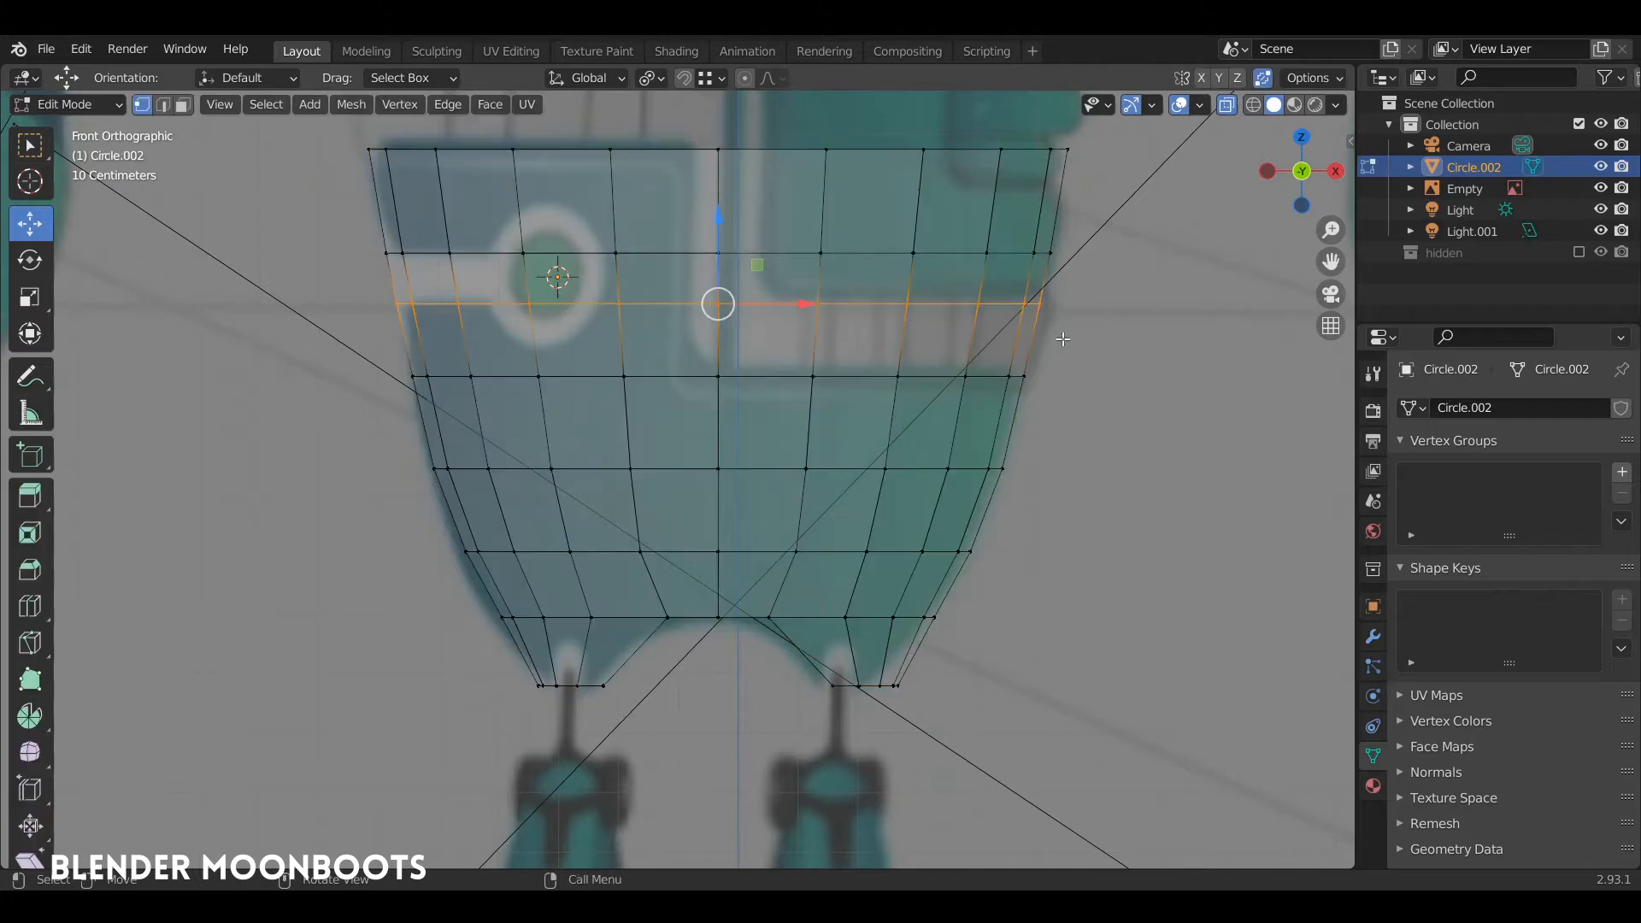
Step: Delete the vertices of the top three rings on the +X side of the torso's centre line
key("alt+a")
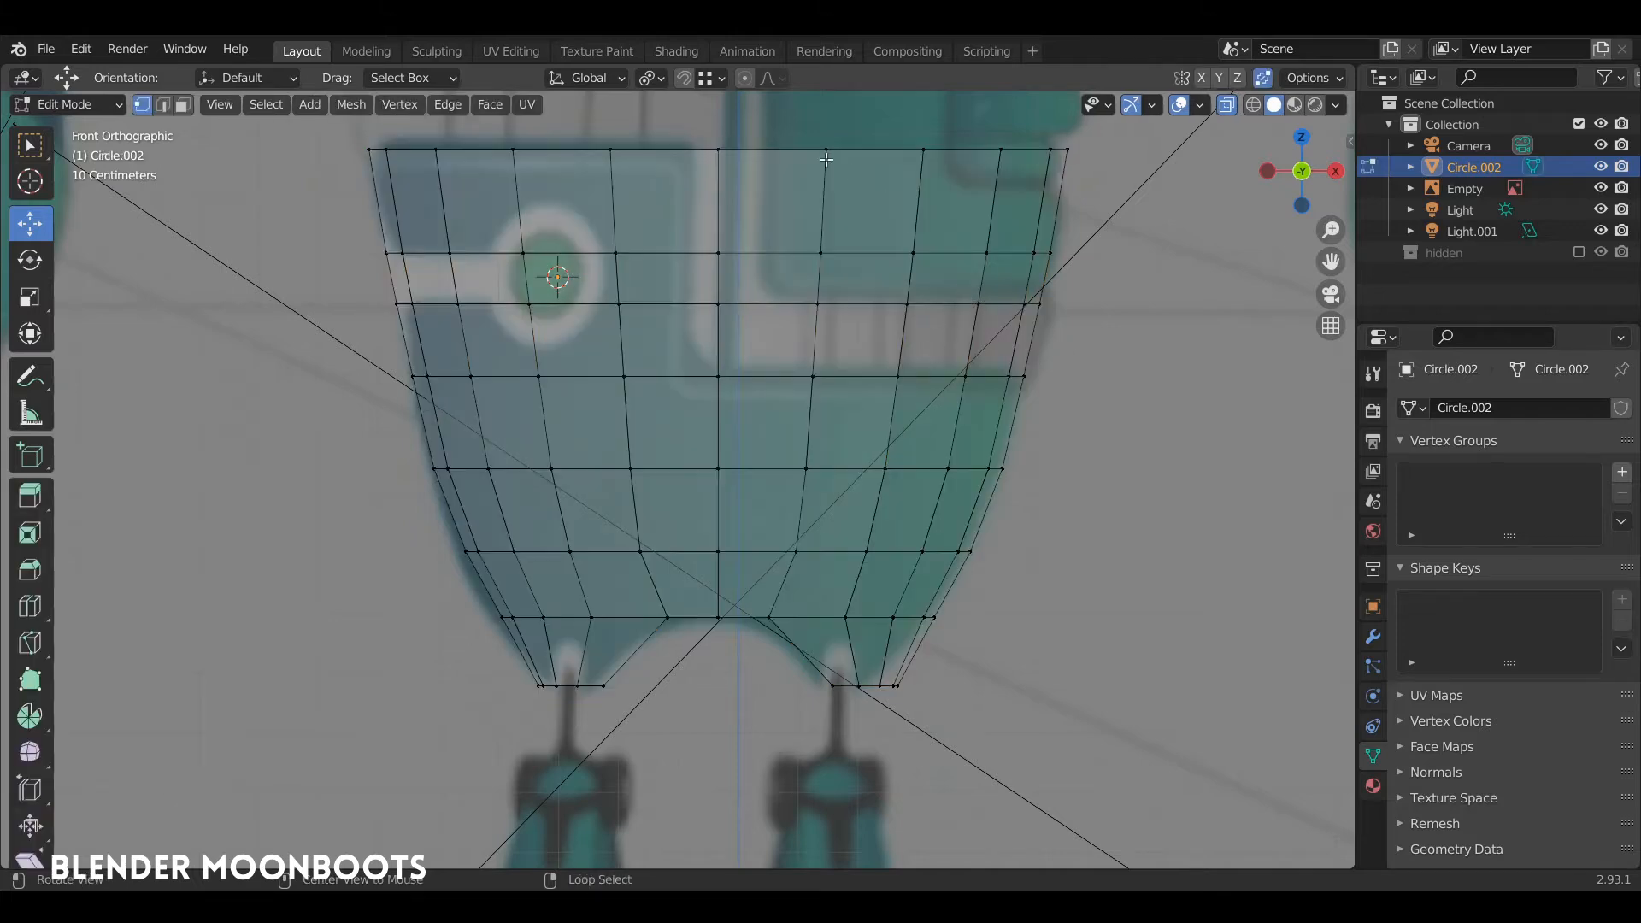
mouse_move(762, 175)
right_mouse_down("ctrl")
mouse_move(971, 359)
mouse_move(1111, 111)
mouse_move(1025, 111)
right_mouse_up("ctrl")
key("x")
left_click(904, 191)
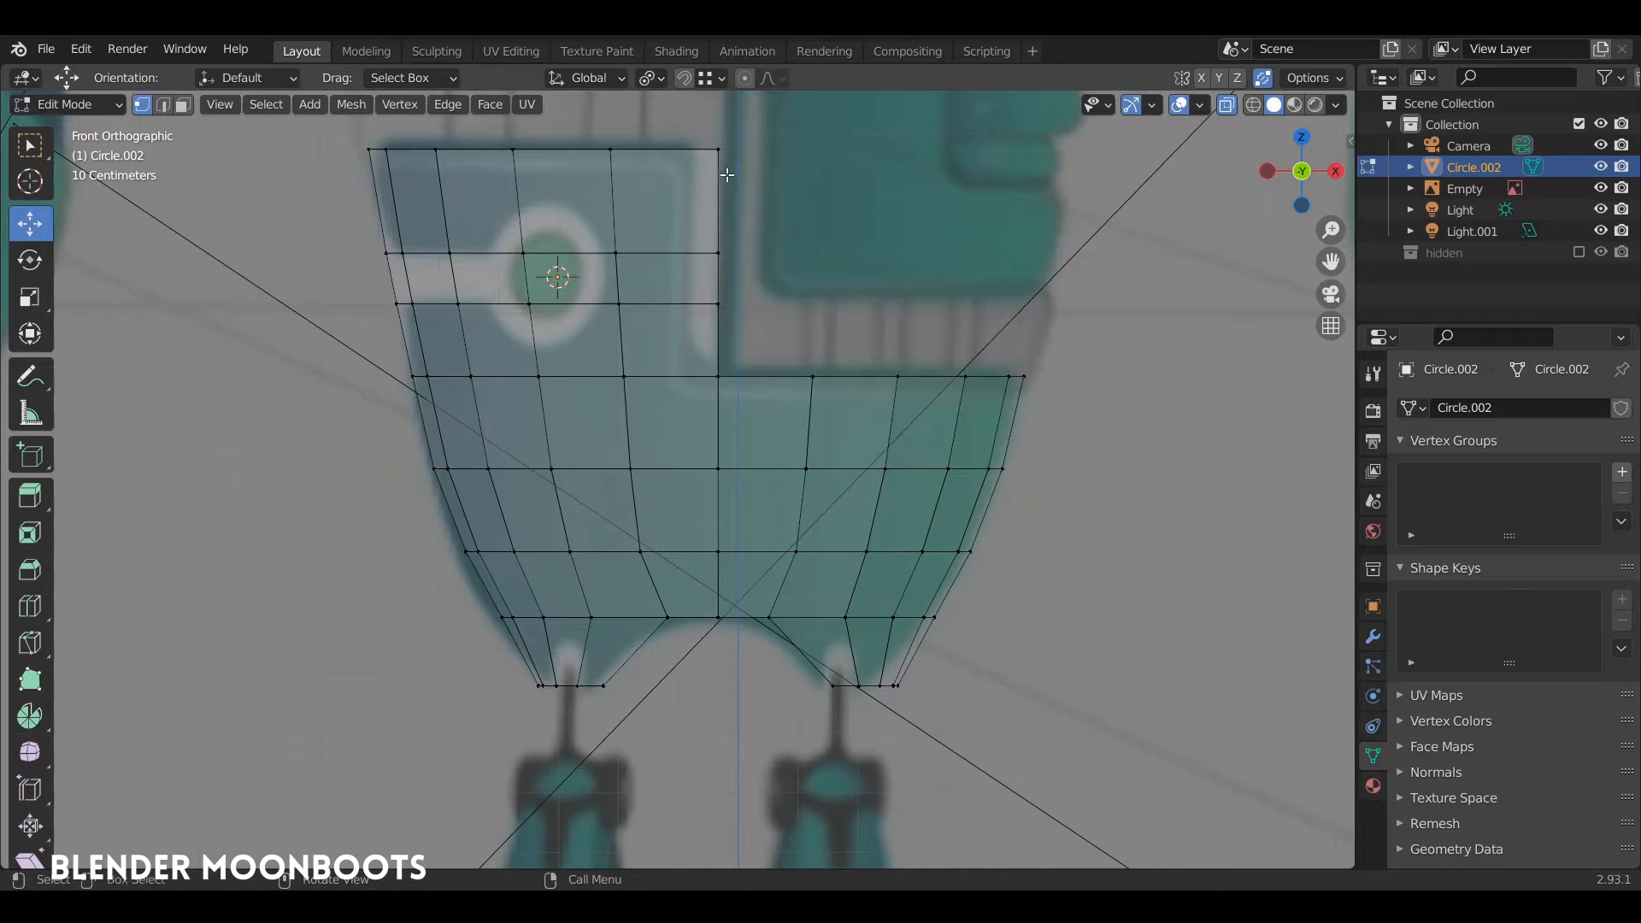
Step: Move the vertical border vertices of the cutout about -0.047 m along X
mouse_move(698, 124)
right_mouse_down("ctrl")
mouse_move(772, 296)
mouse_move(789, 256)
right_mouse_up("ctrl")
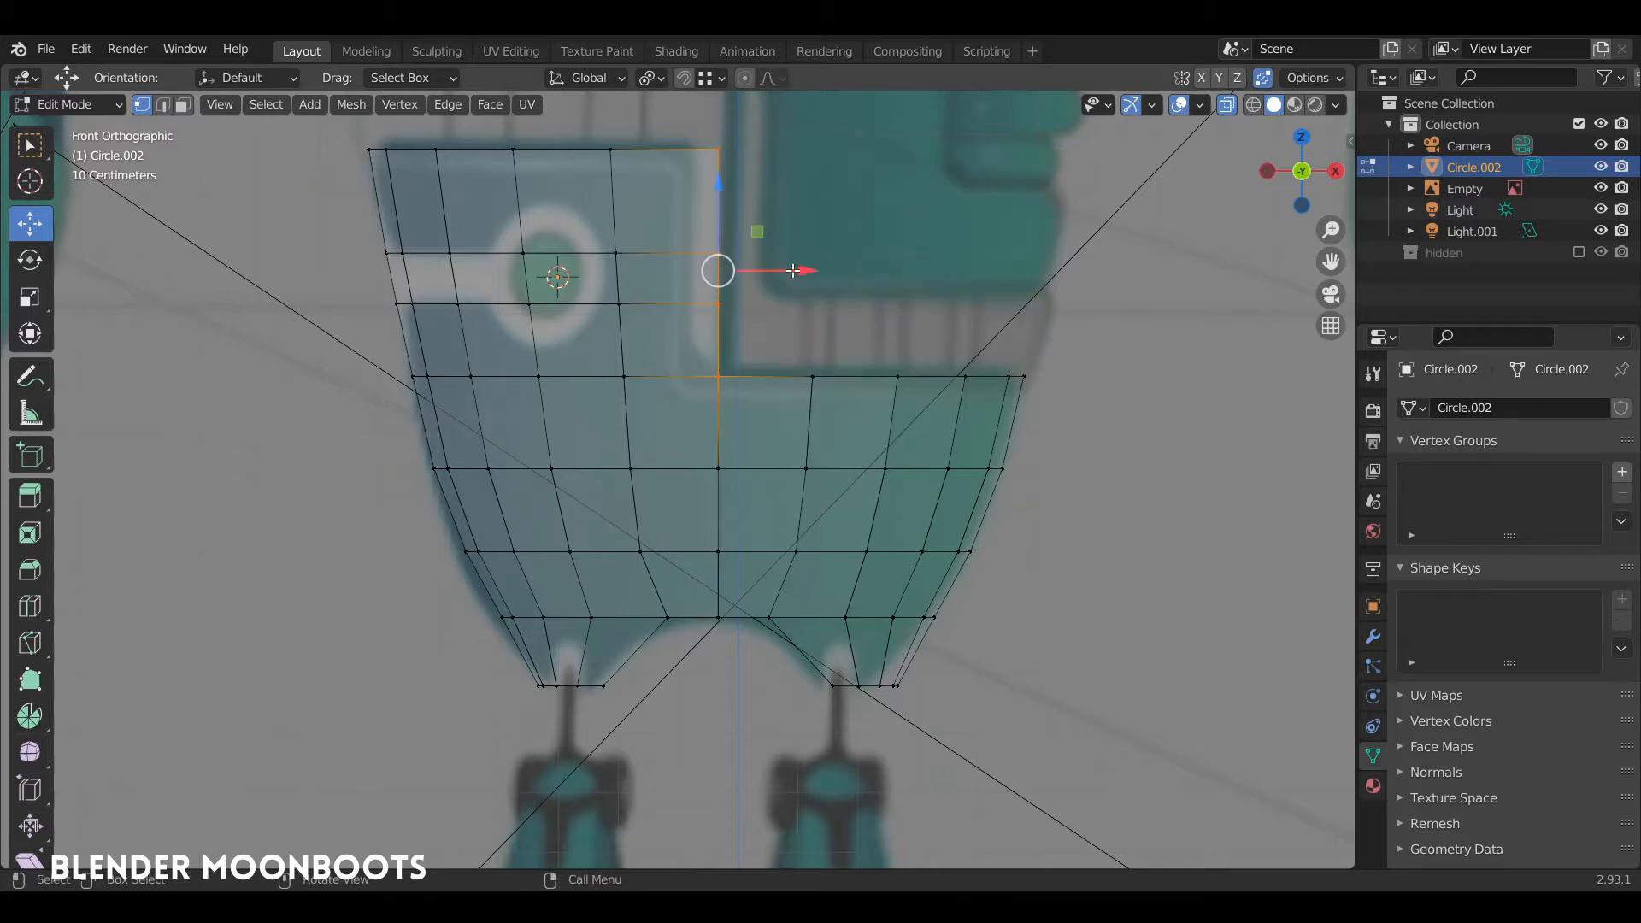
left_click_drag(794, 271, 766, 271)
key("alt+z")
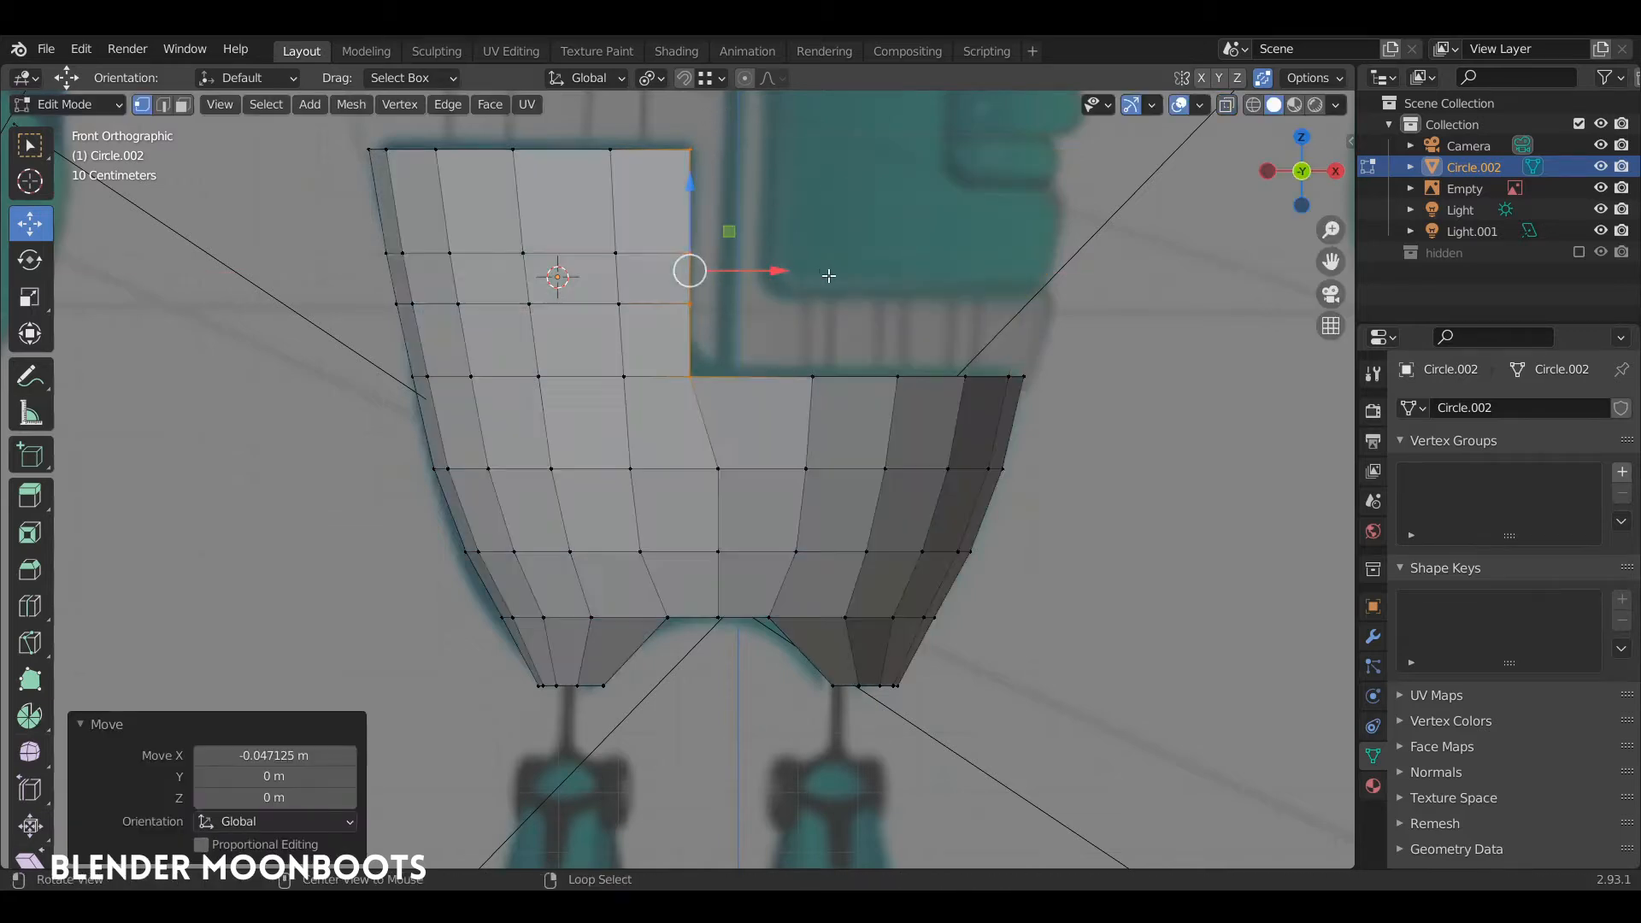
Step: Bridge the cutout's front and back vertical borders with LoopTools to form a wall
middle_click_drag(829, 275, 805, 337)
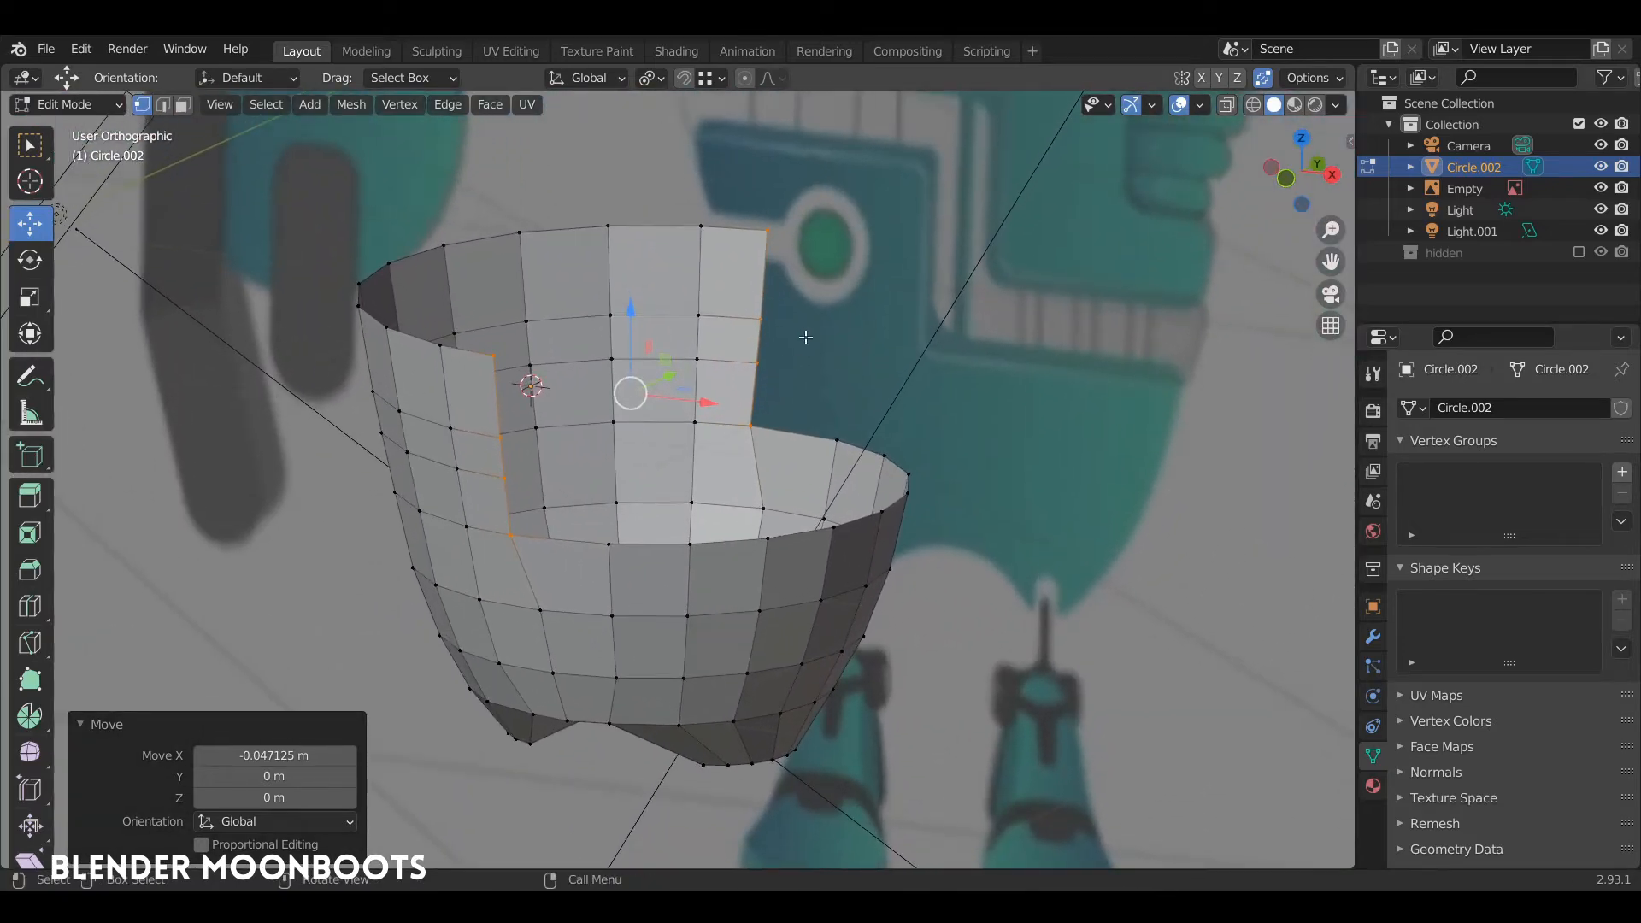
right_click(874, 305)
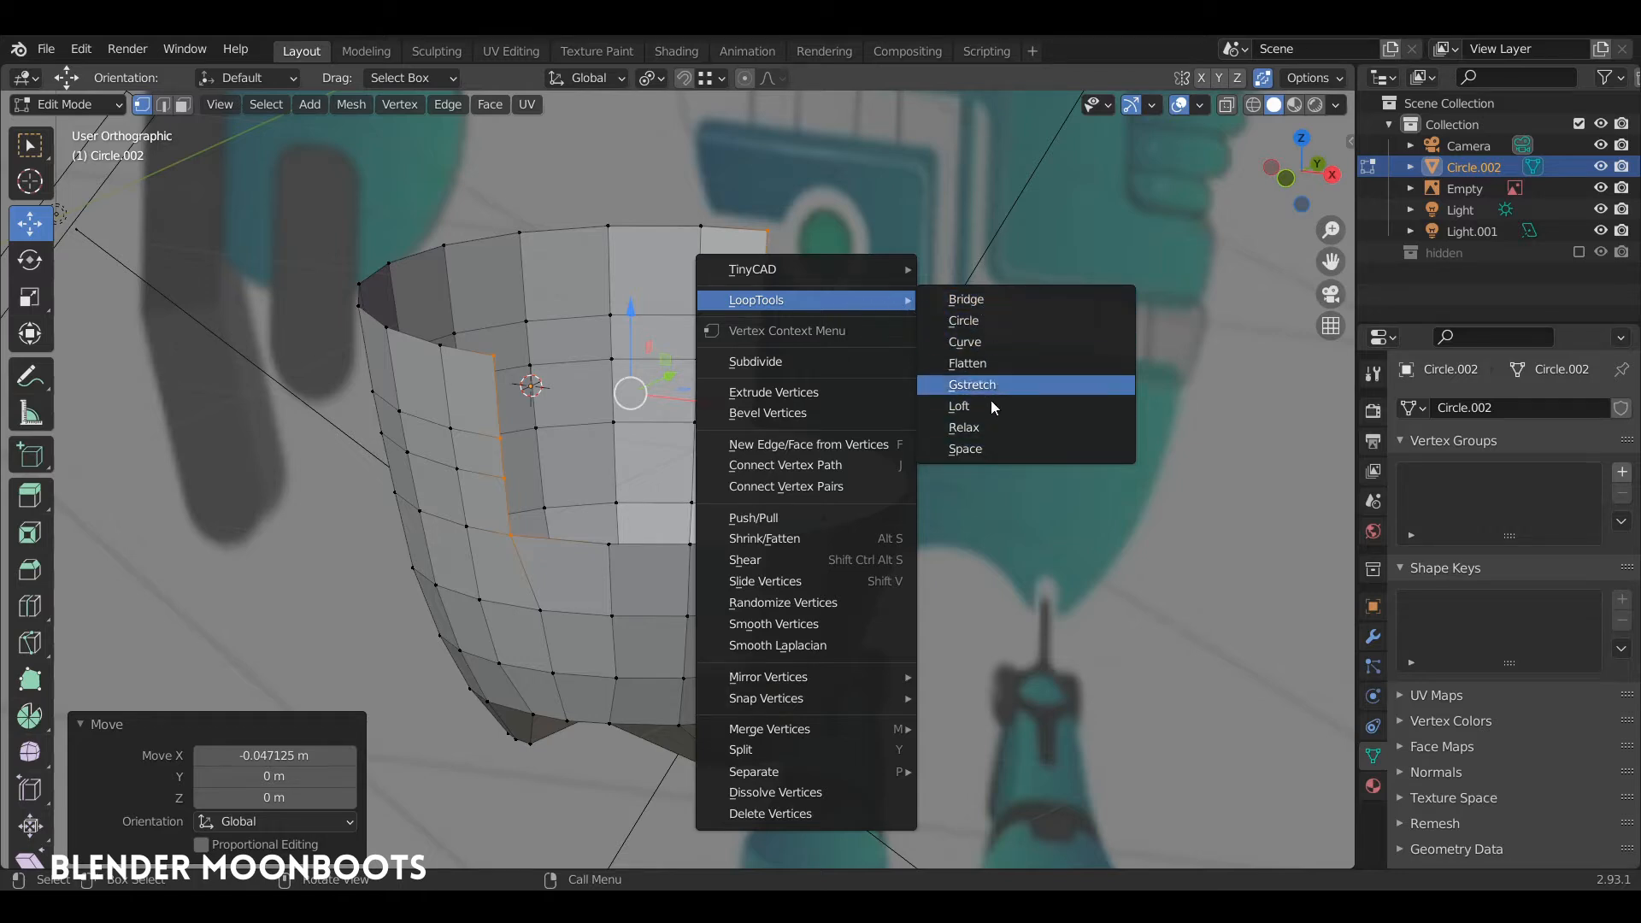
right_click(889, 298)
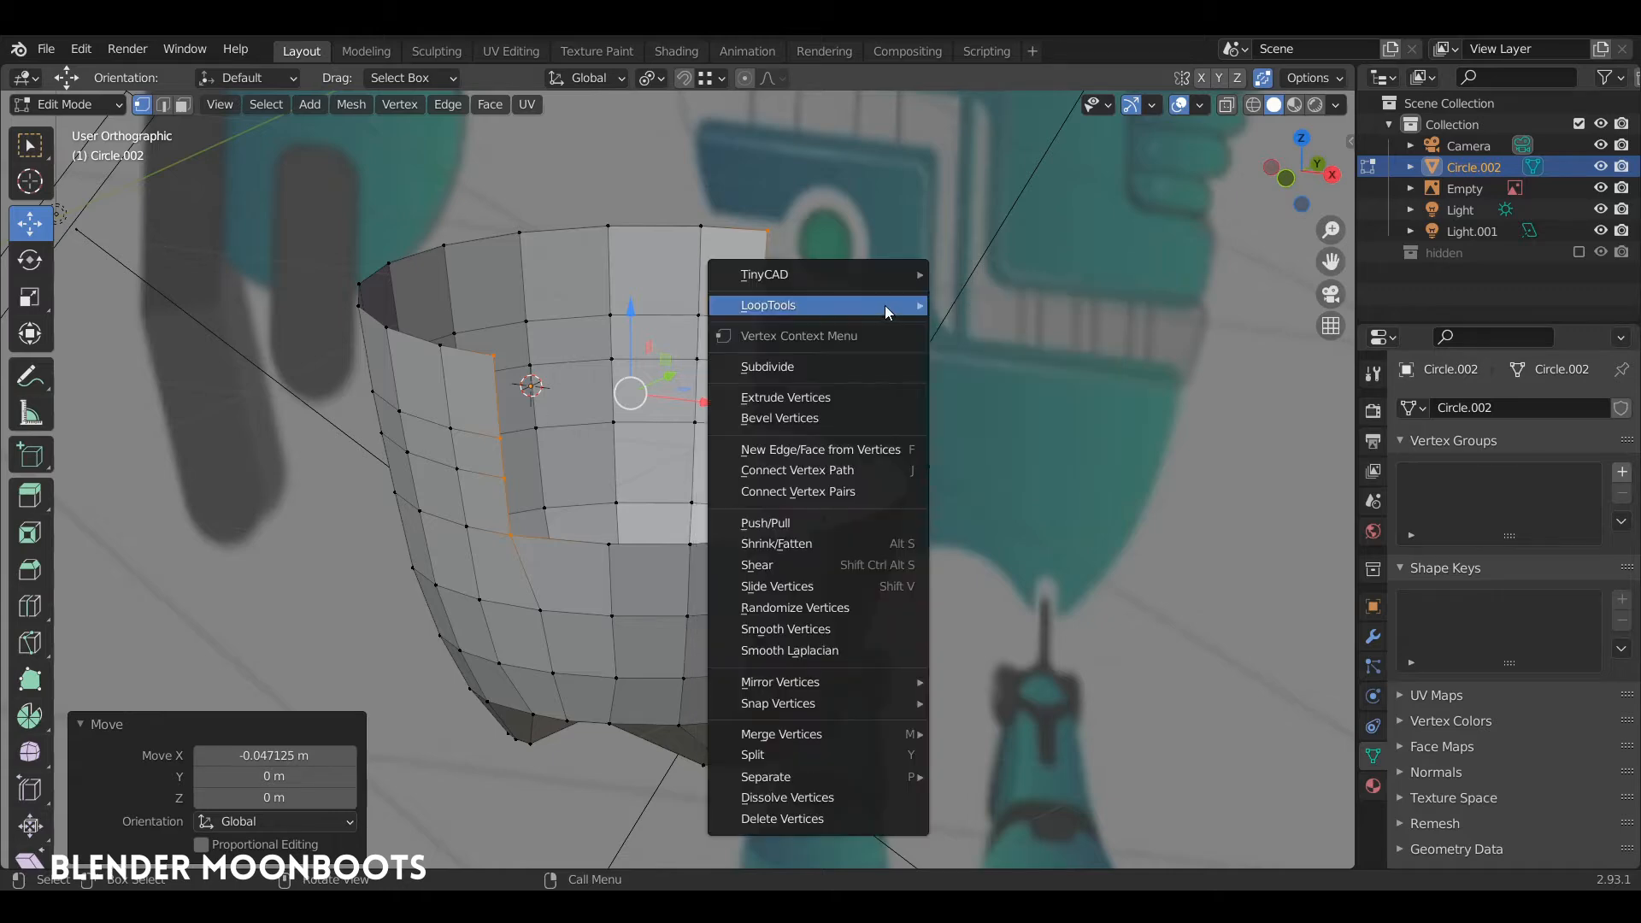
left_click(988, 311)
middle_click_drag(844, 344, 764, 387)
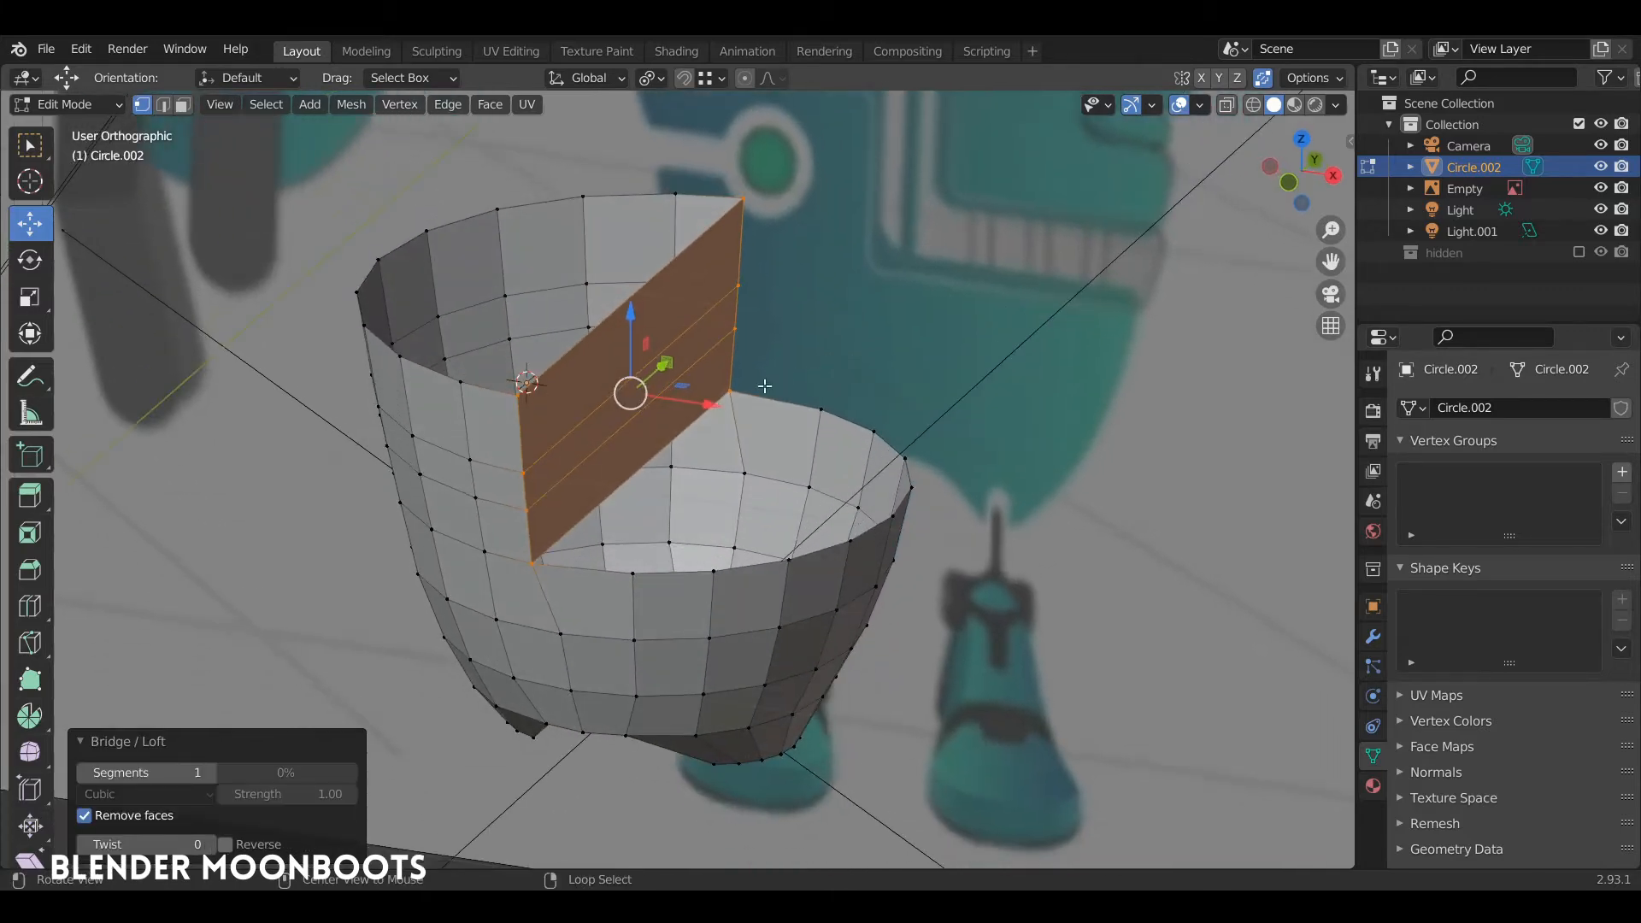
Step: Fill the lower ledge opening and the raised top opening of the torso with one face each
left_click(764, 388, "alt")
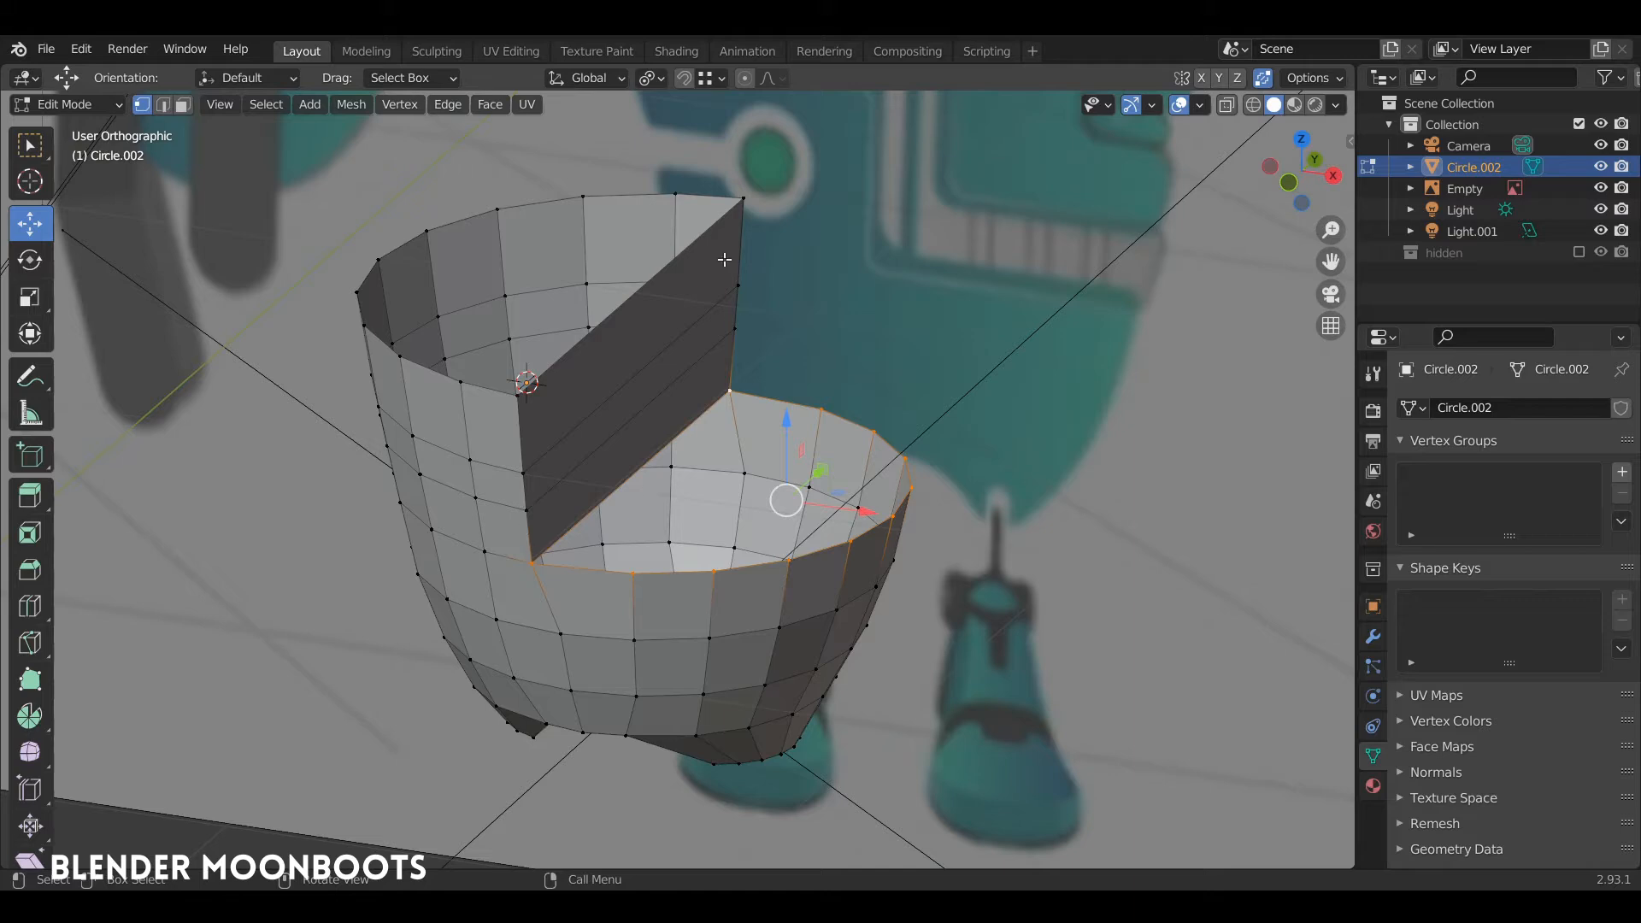
mouse_move(776, 401)
middle_mouse_down()
mouse_move(782, 426)
mouse_move(782, 398)
middle_mouse_up()
key("f")
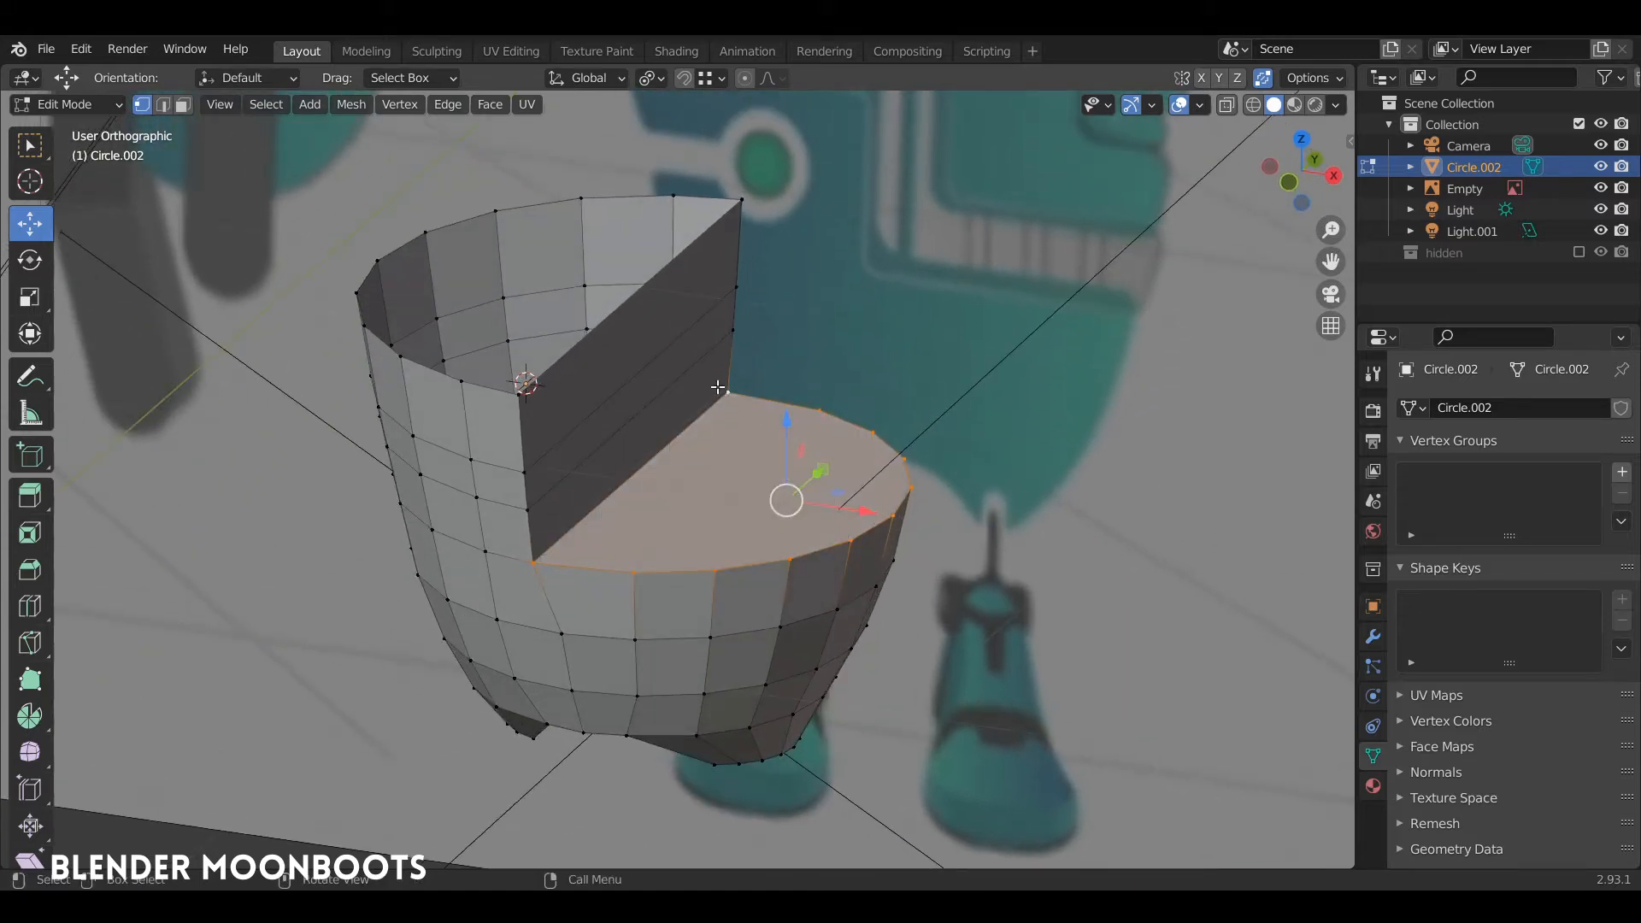
left_click(652, 281, "alt")
middle_click_drag(719, 290, 806, 286)
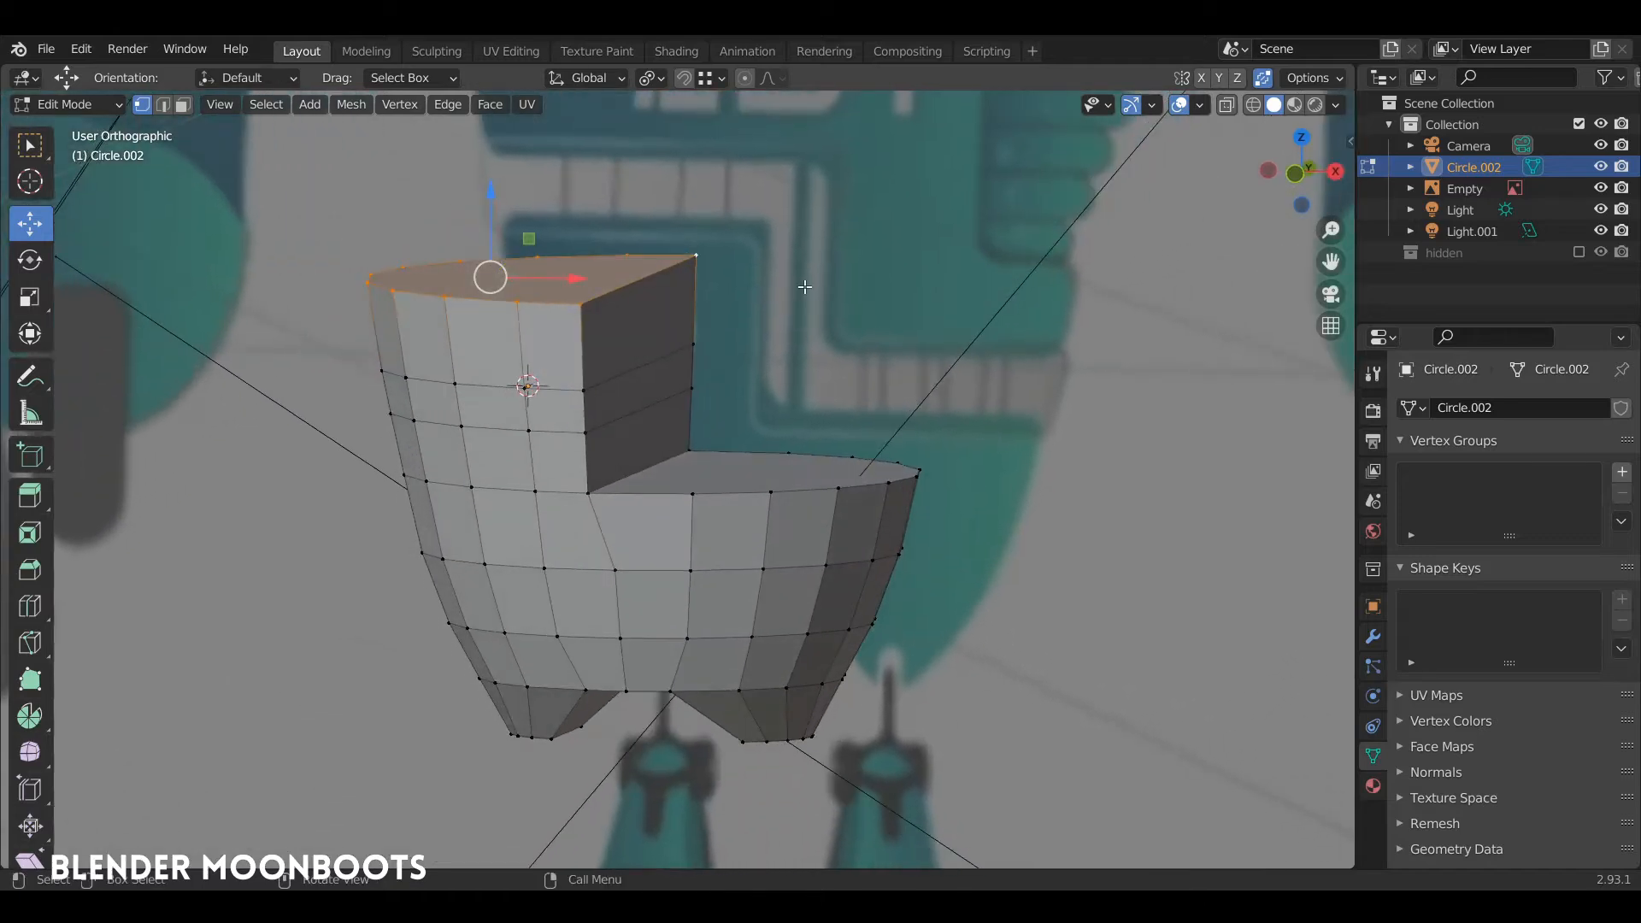
Step: Delete the faces of the narrow band running from the torso's outer side to the reference circle, front and back
key("KP_1")
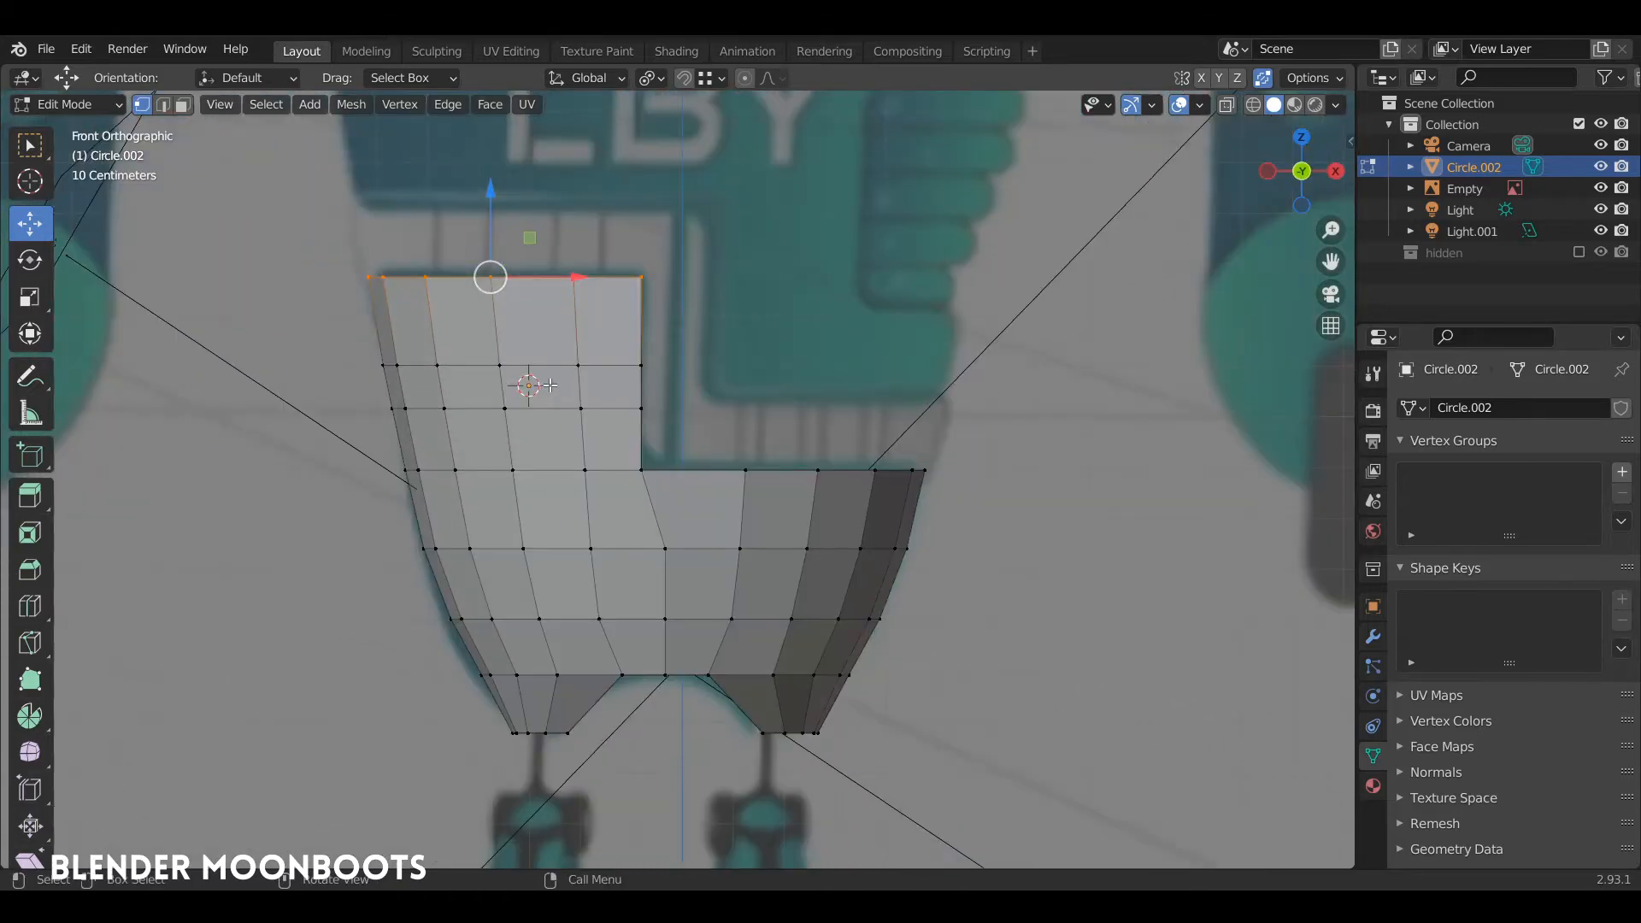
key("3")
key("alt+z")
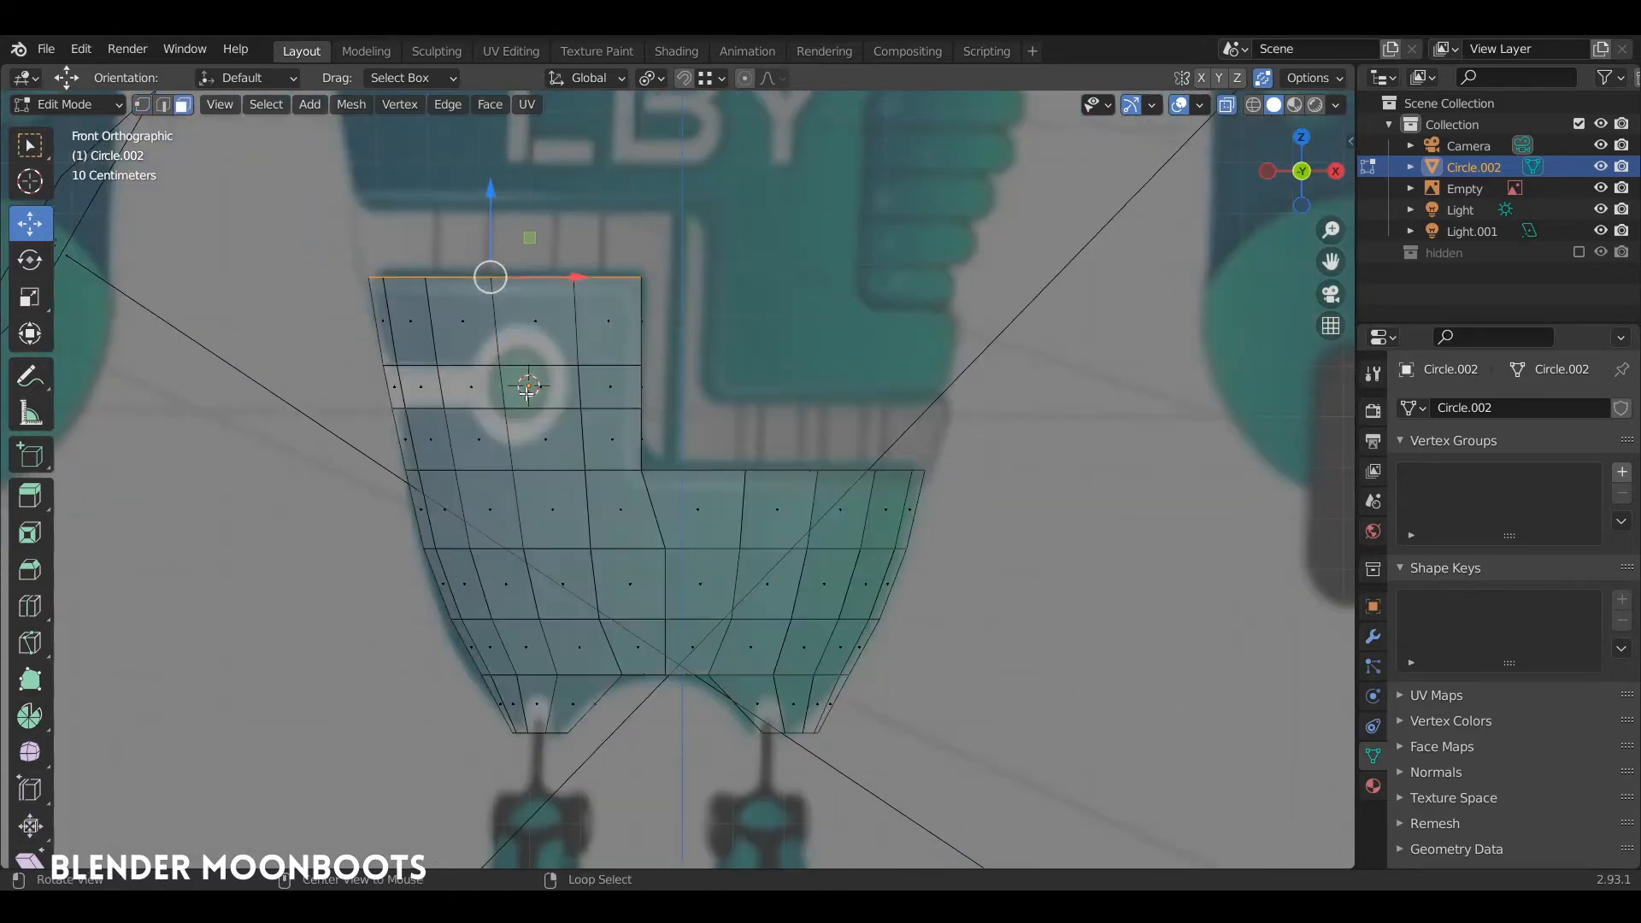
scroll(526, 384, "up", 3)
left_click_drag(355, 332, 598, 380)
key("x")
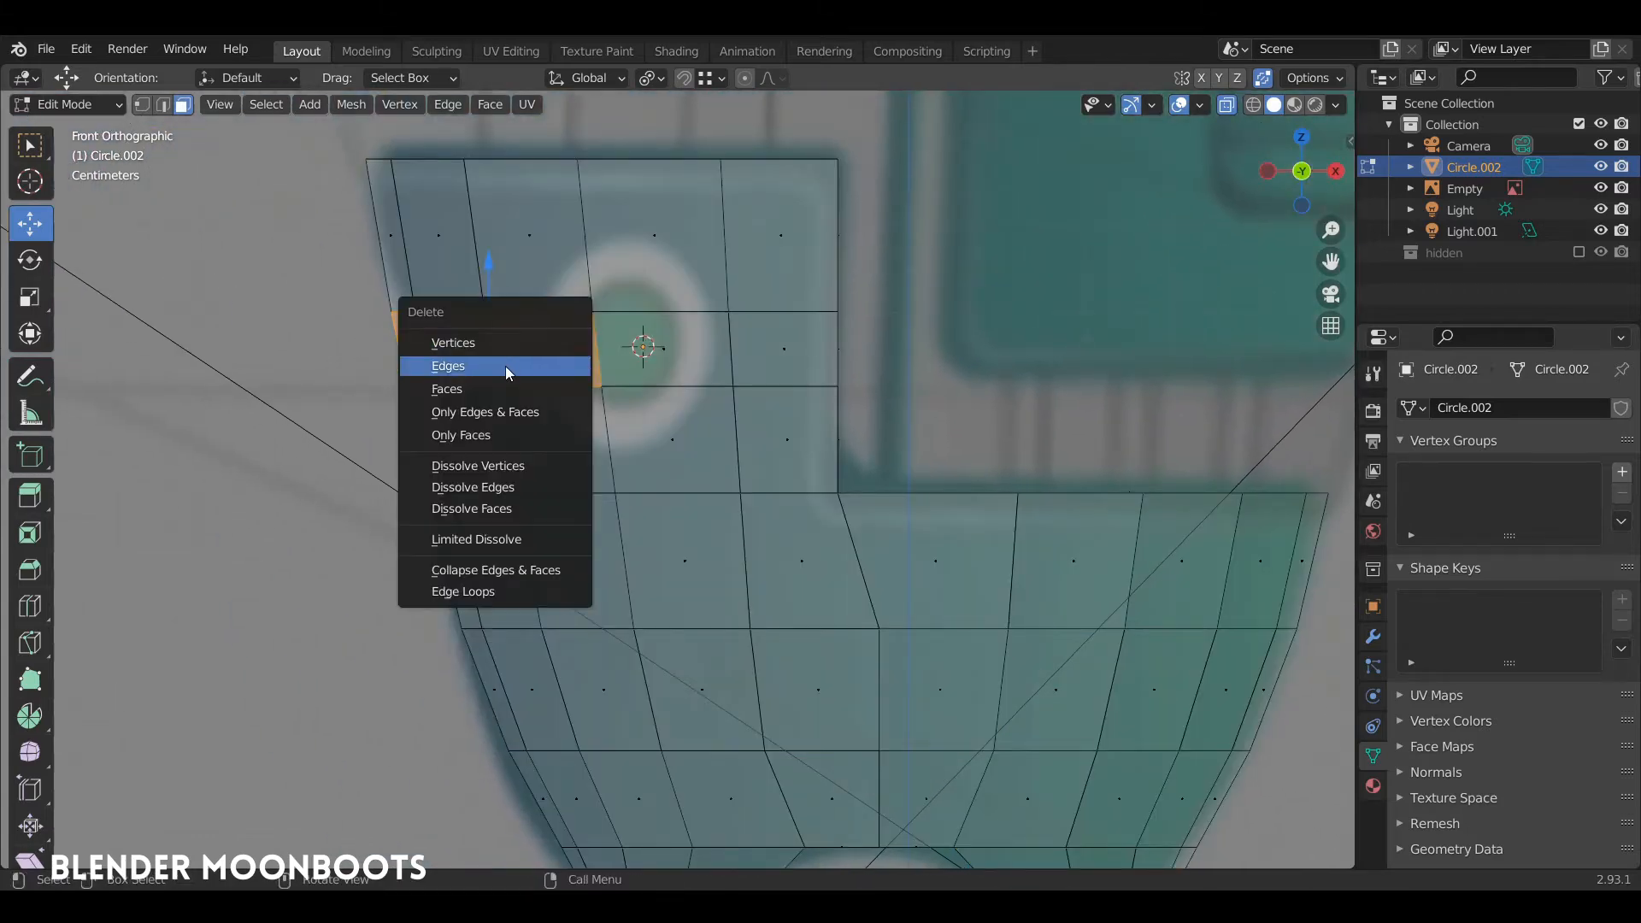
left_click(501, 390)
Step: Fill the open notch left by the removed band with faces, closing its inner end and lower ledge
key("1")
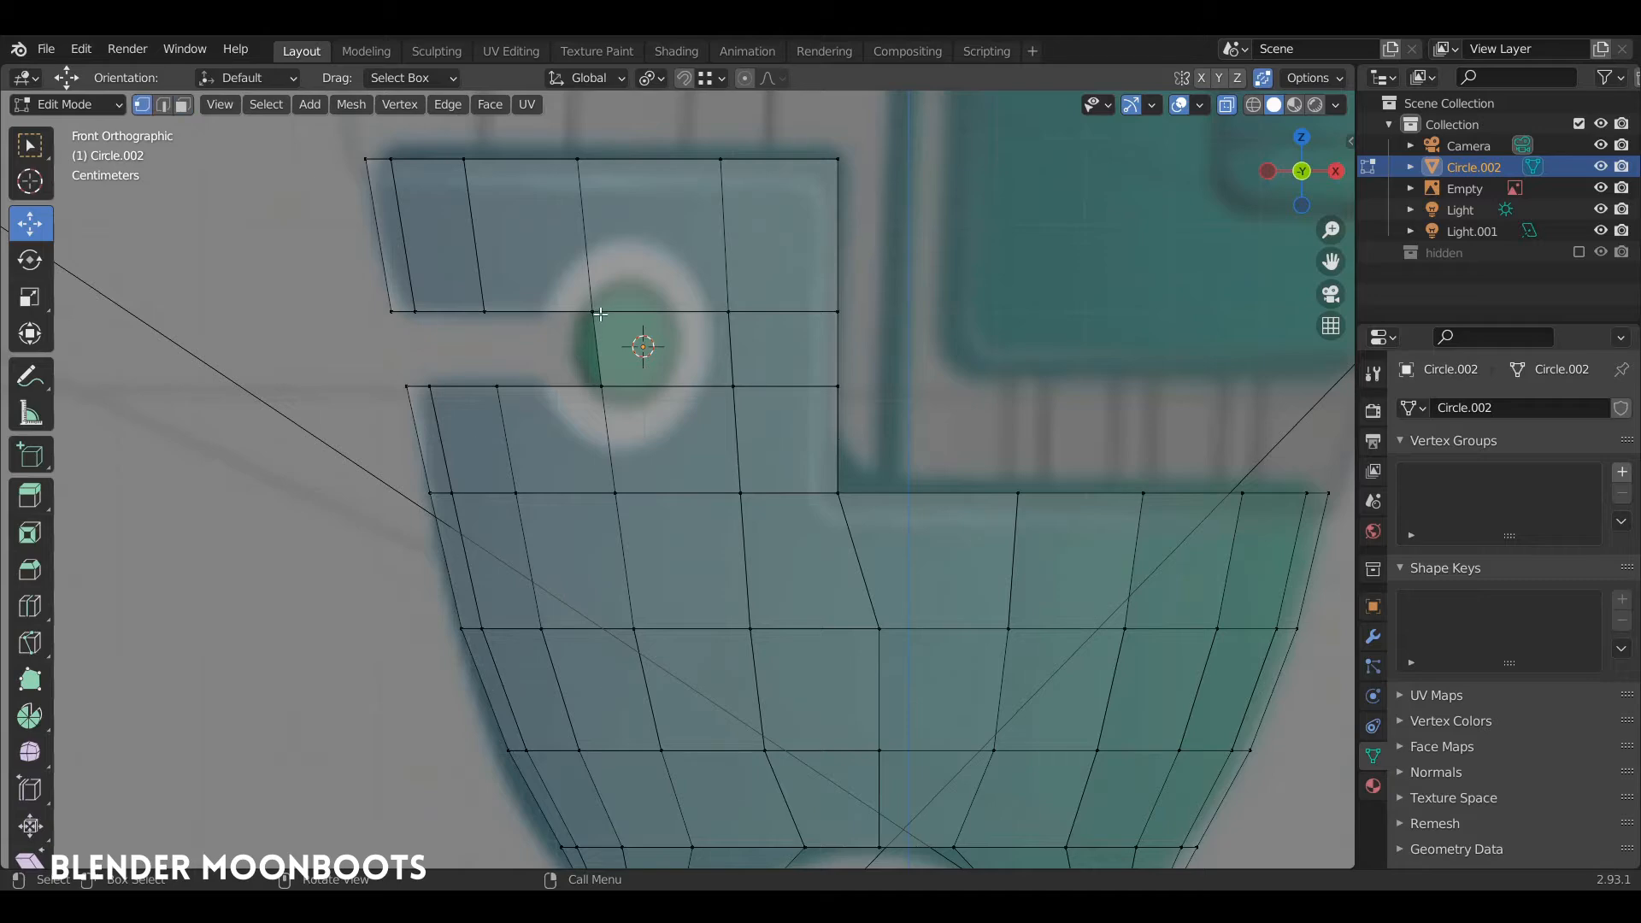
key("a")
key("a")
right_click_drag(565, 299, 635, 310, "ctrl")
mouse_move(634, 309)
middle_mouse_down()
mouse_move(676, 306)
mouse_move(628, 297)
mouse_move(634, 357)
mouse_move(614, 391)
middle_mouse_up()
key("f")
key("alt+z")
key("f")
key("f")
key("f")
left_click(565, 422, "alt")
key("f")
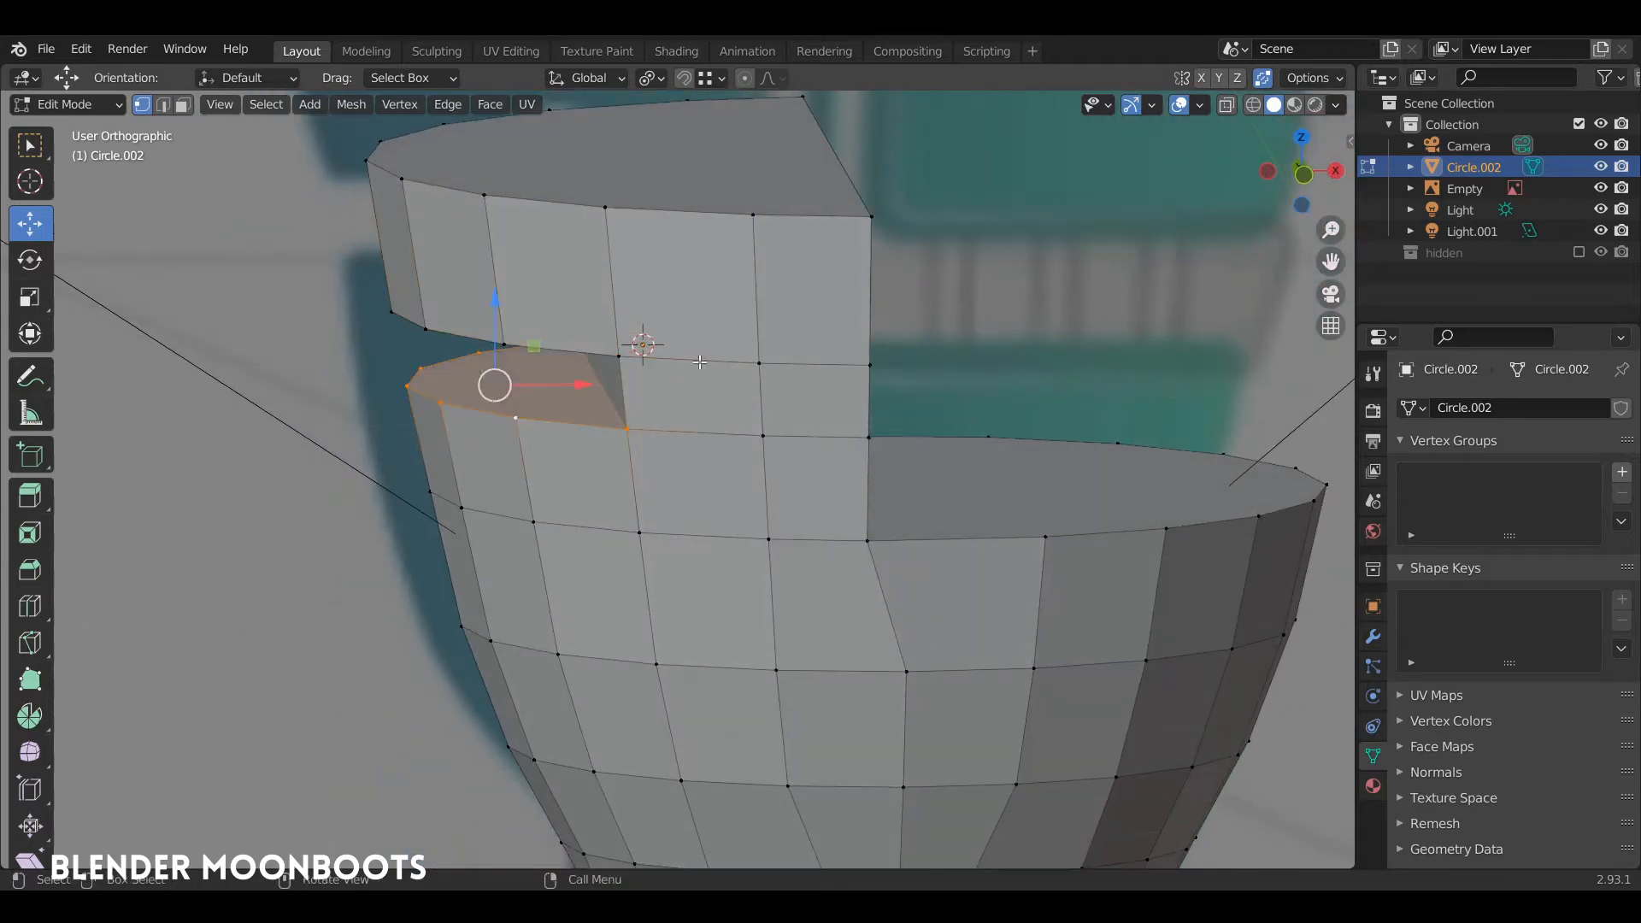
Step: Leave Edit Mode and compare the torso's silhouette with the front-view reference
key("KP_1")
key("alt+z")
scroll(790, 435, "down", 2)
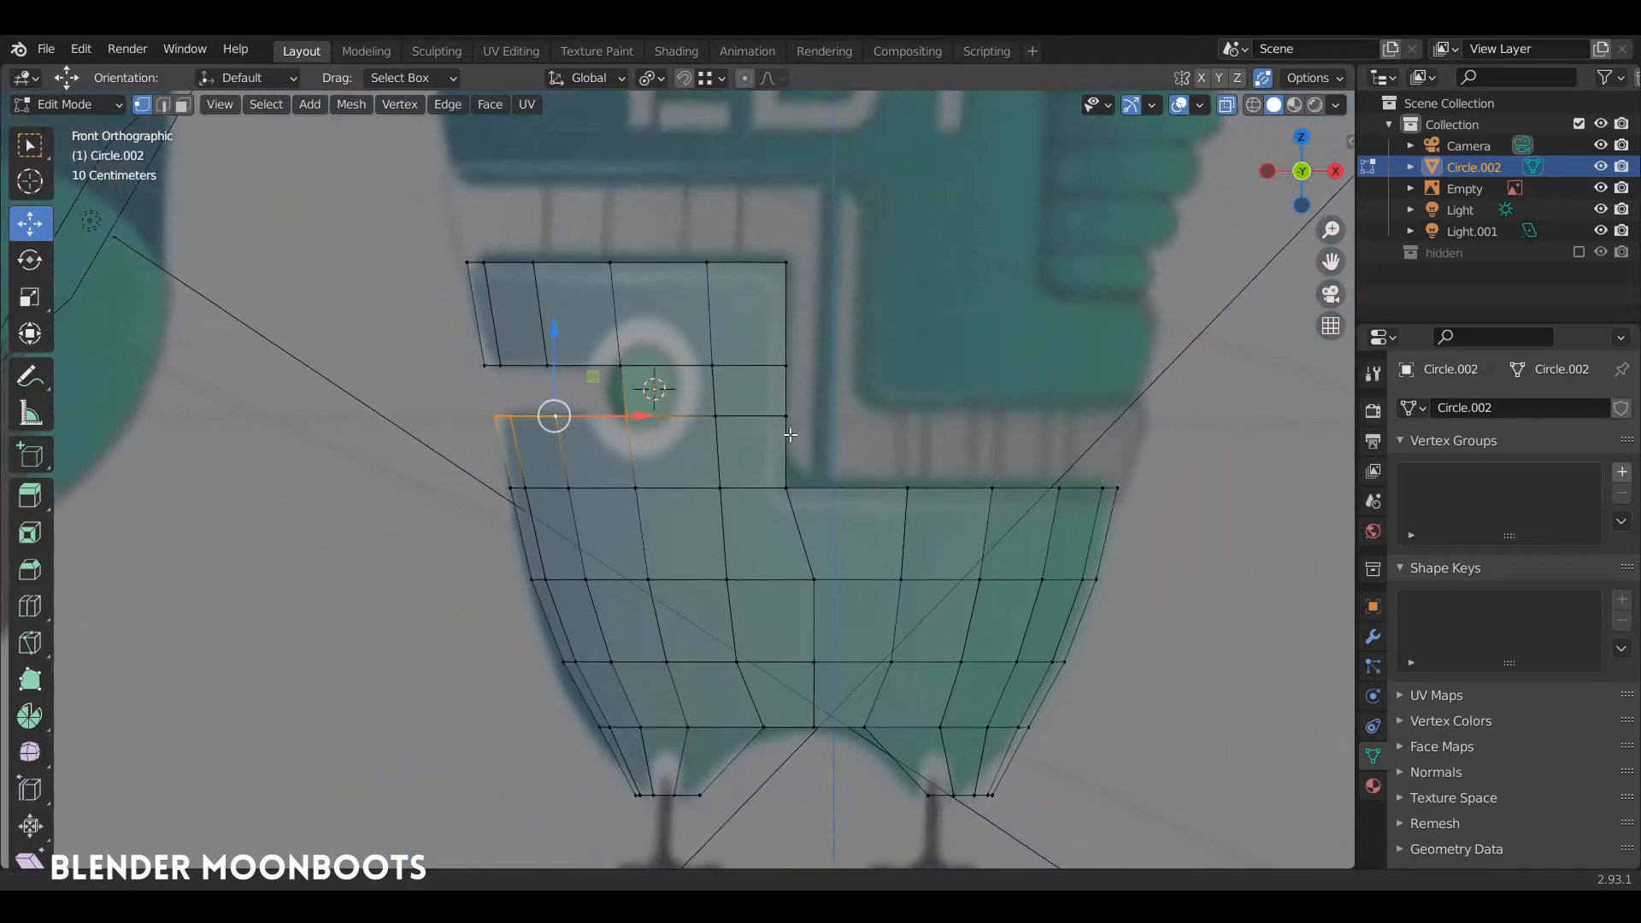
scroll(790, 435, "down", 1)
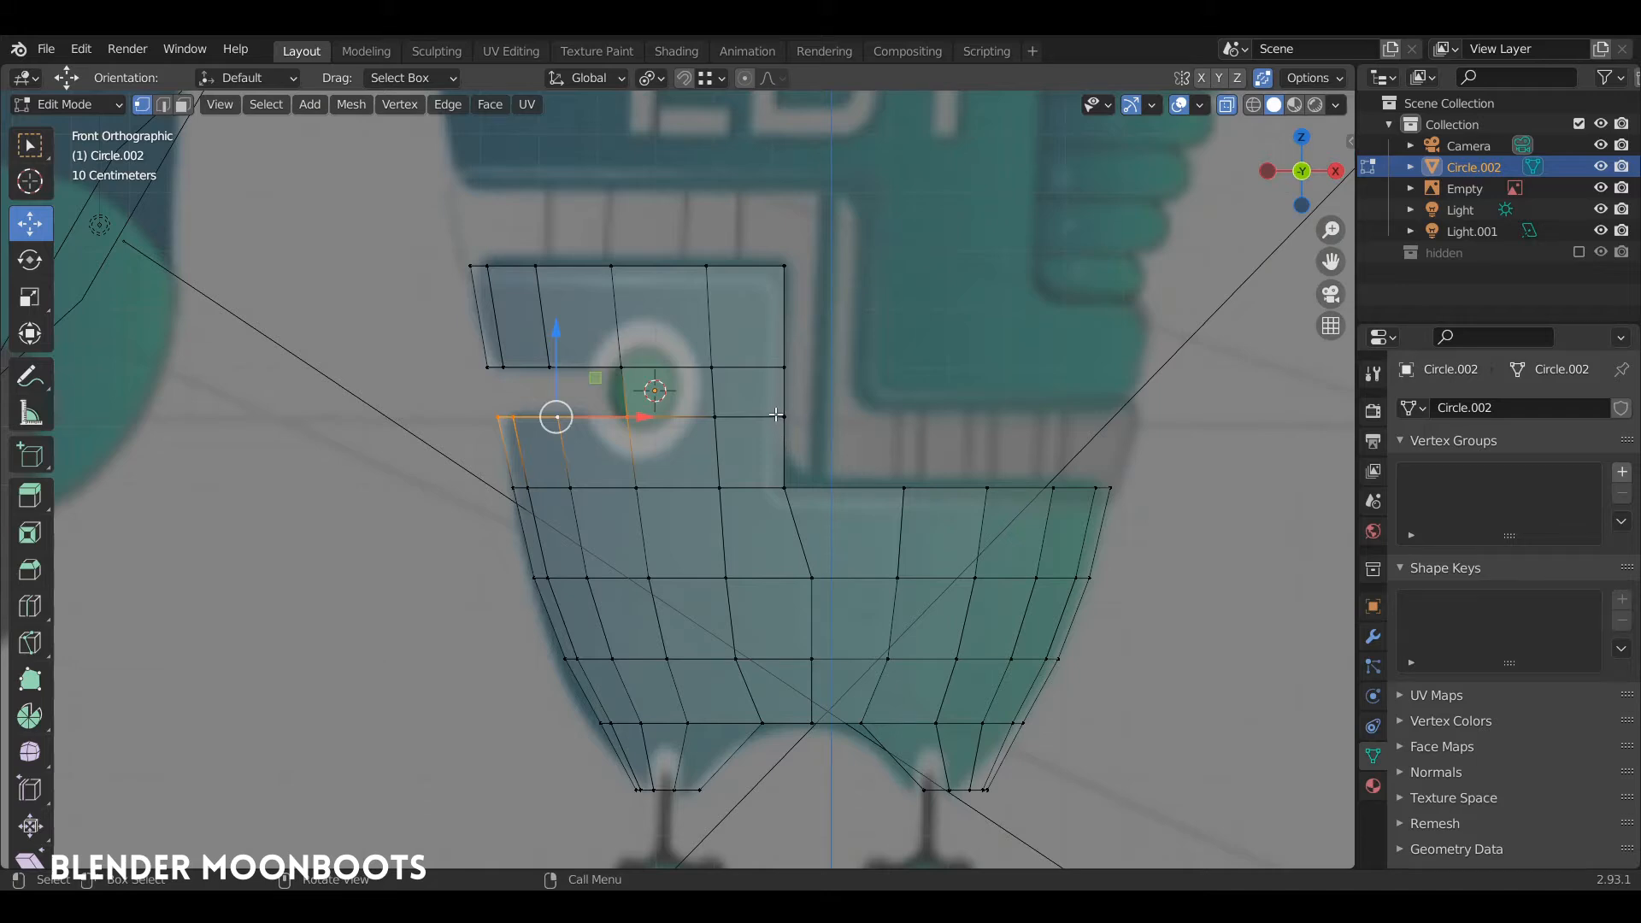
key("Tab")
key("alt+z")
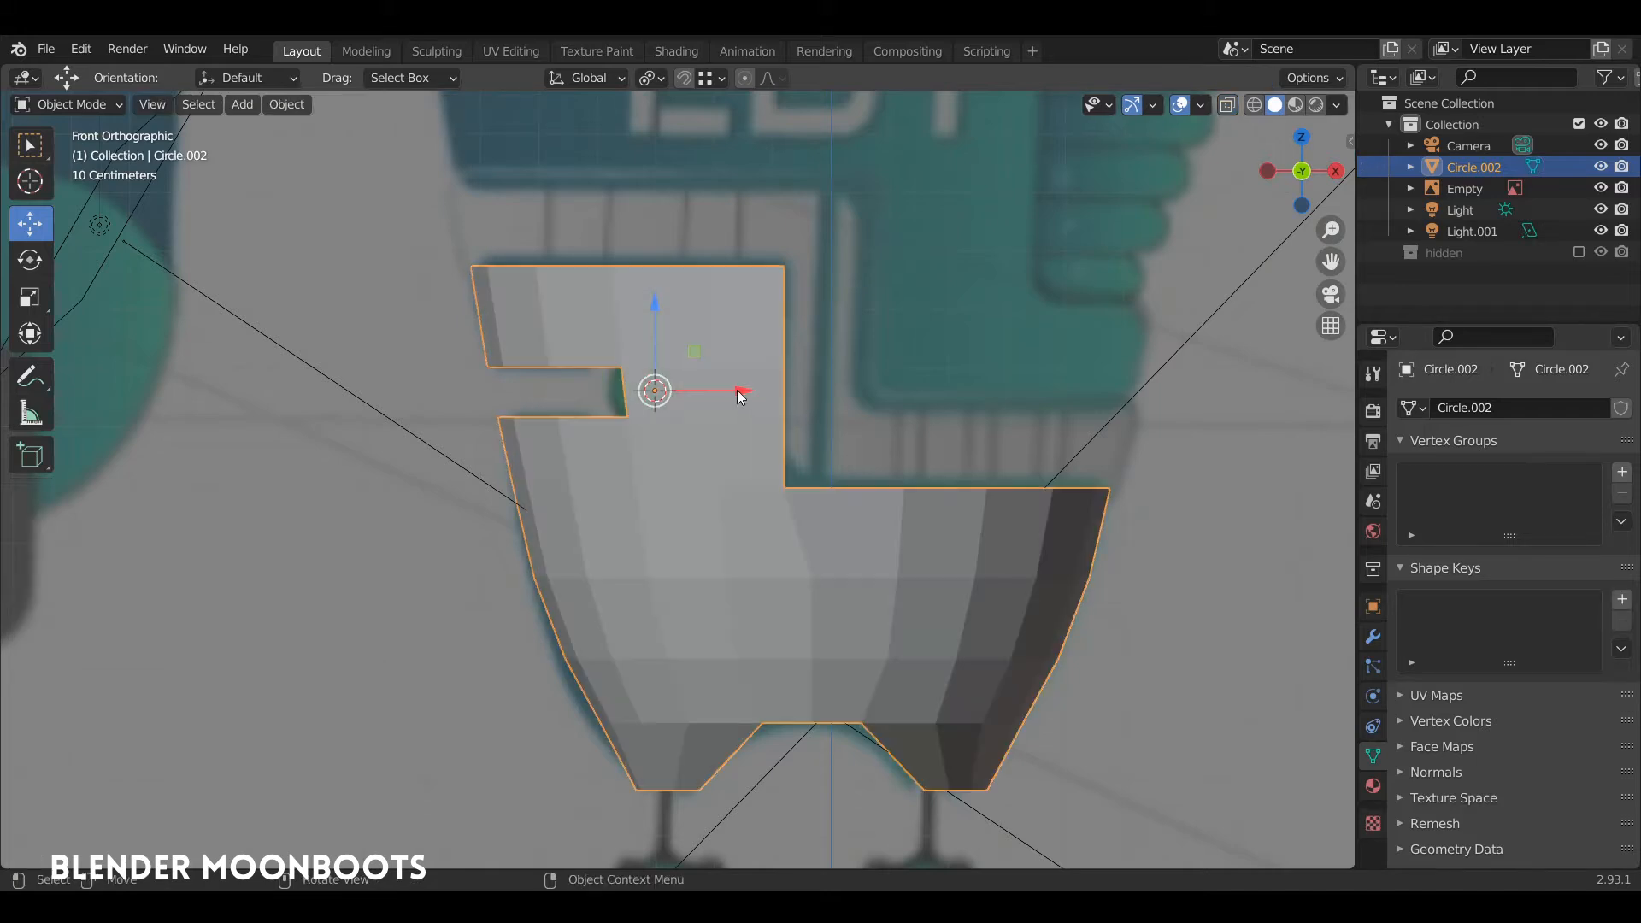
key("alt+z")
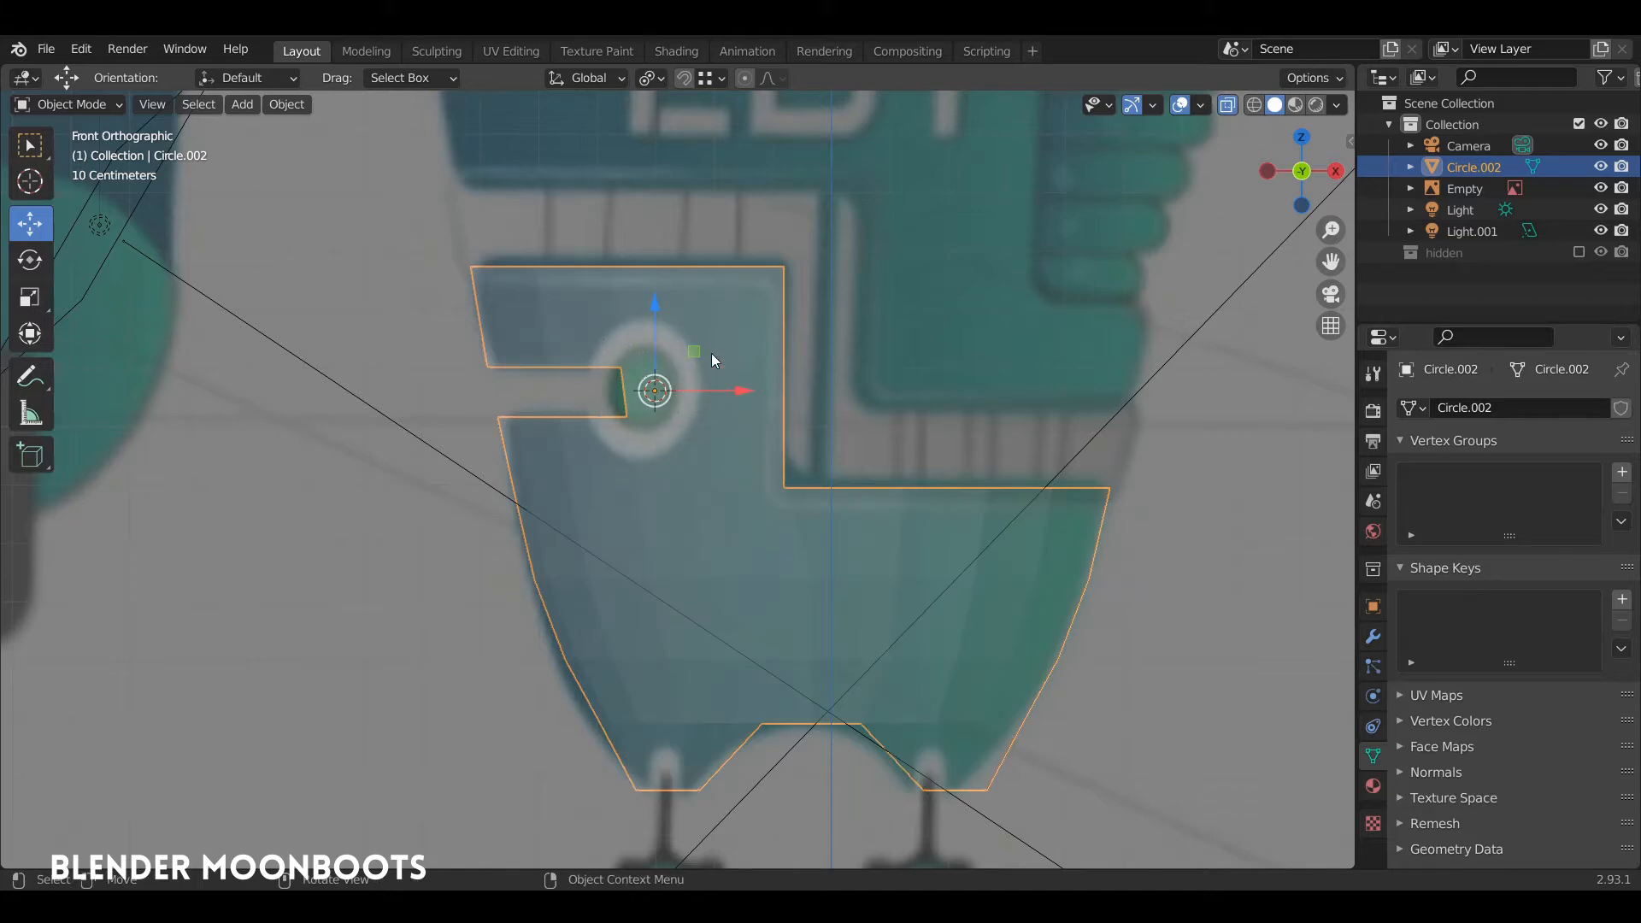
Step: Add a mesh cylinder with 8 vertices at the reference circle on the torso's front
key("shift+a")
mouse_move(747, 387)
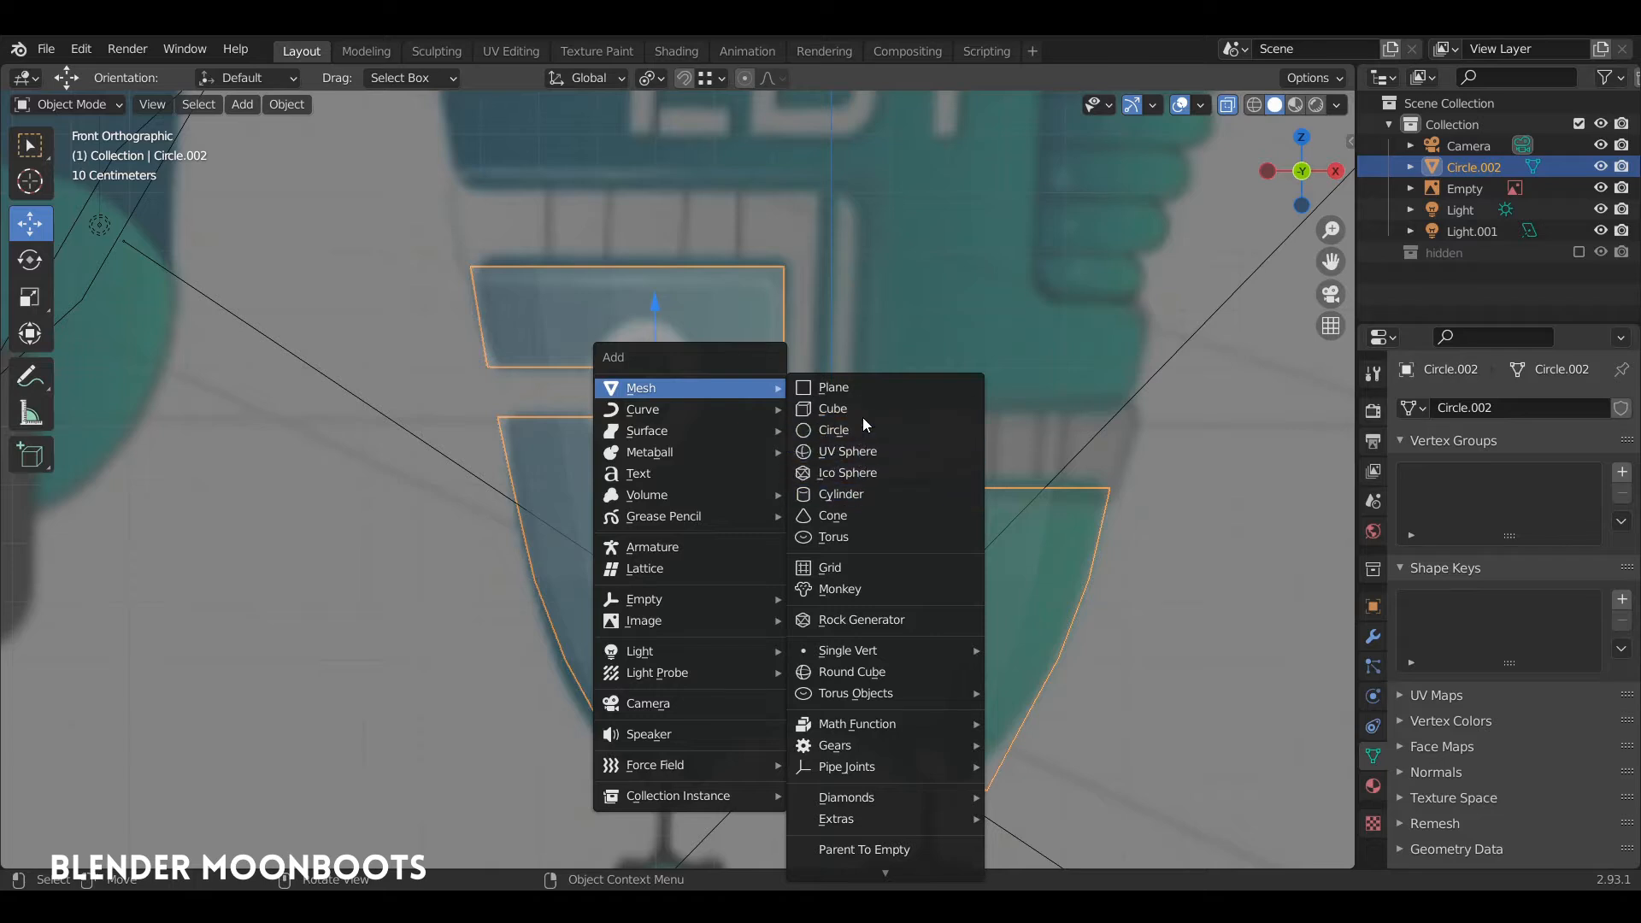
left_click(863, 494)
left_click(281, 597)
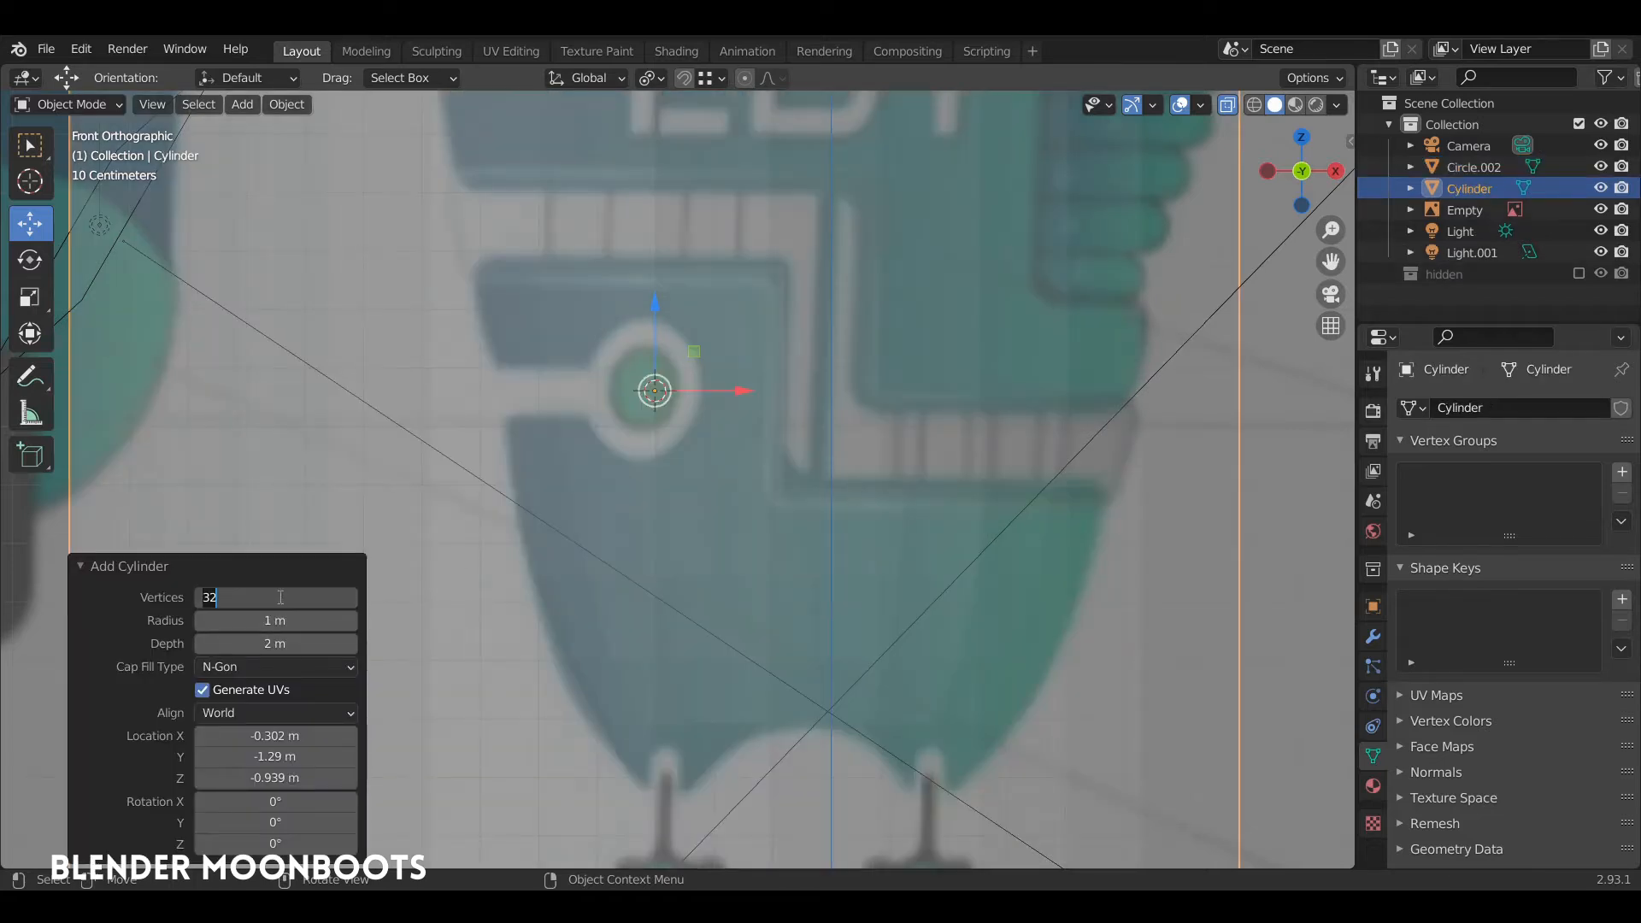
key("Return")
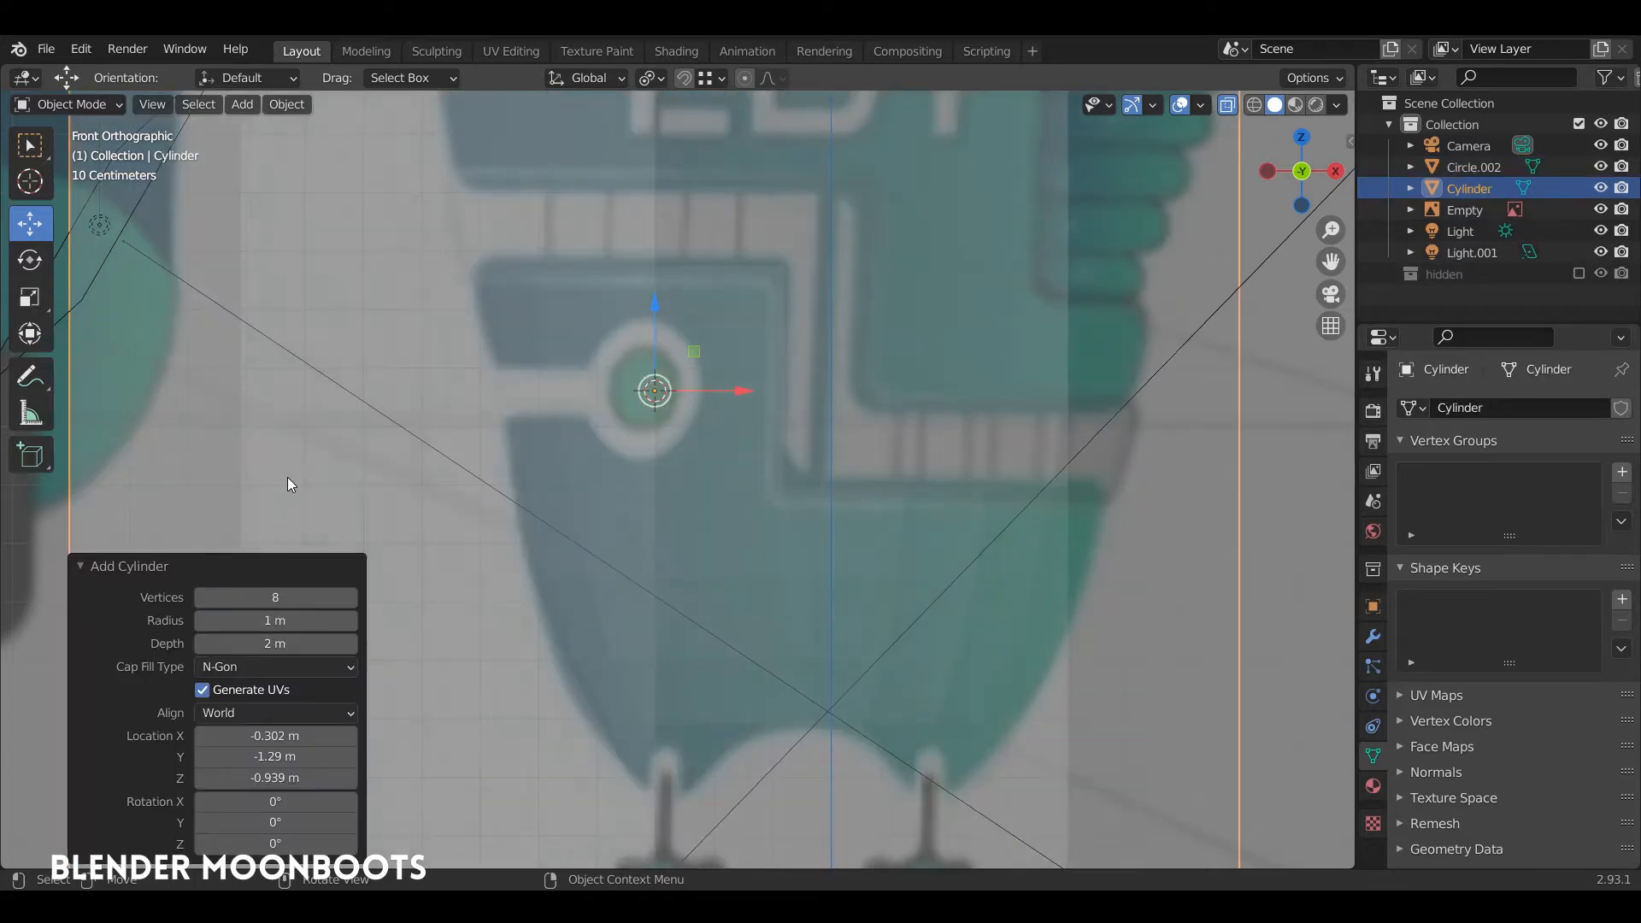
Step: Scale the cylinder down to 0.134 and rotate it 90° around the X axis
key("s")
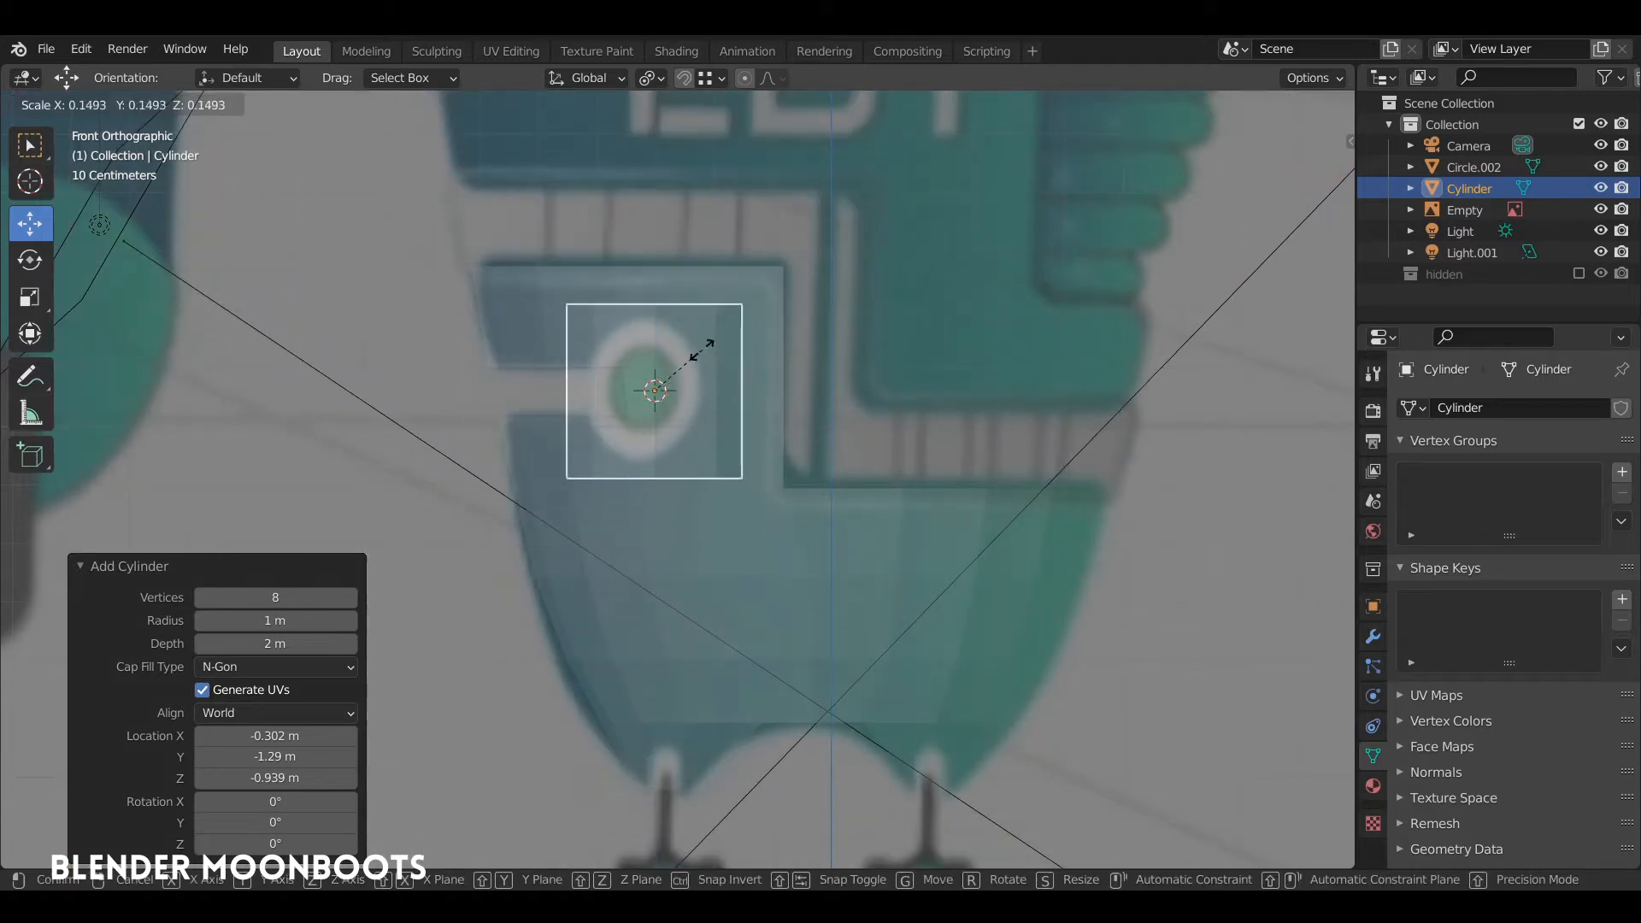
left_click(694, 354)
type("rx")
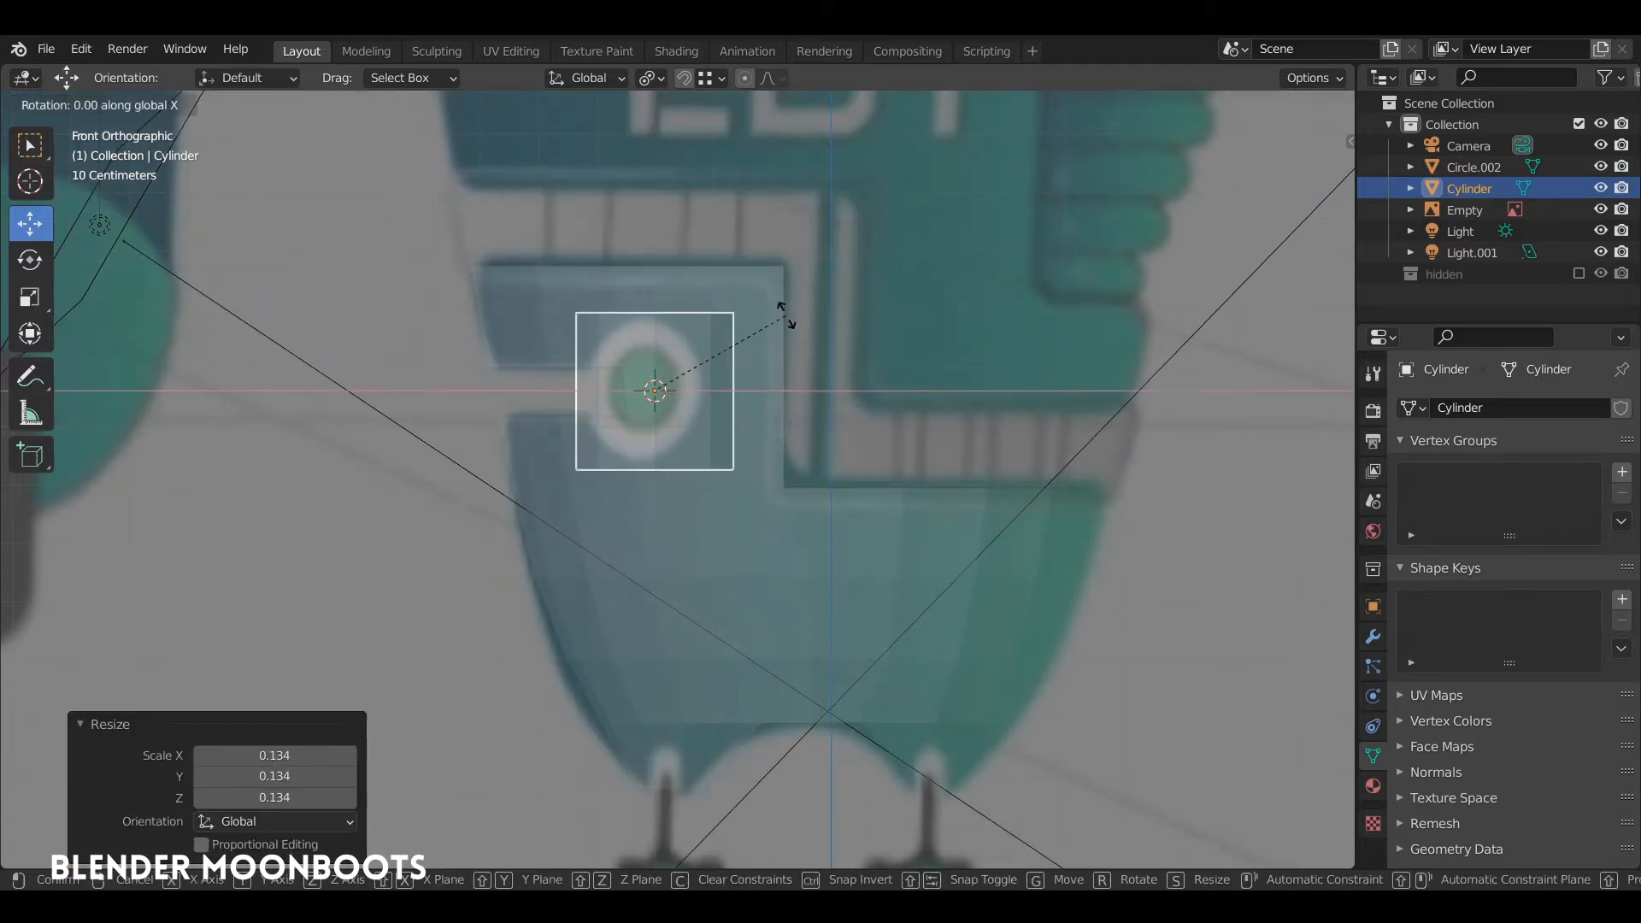
type("90")
key("Return")
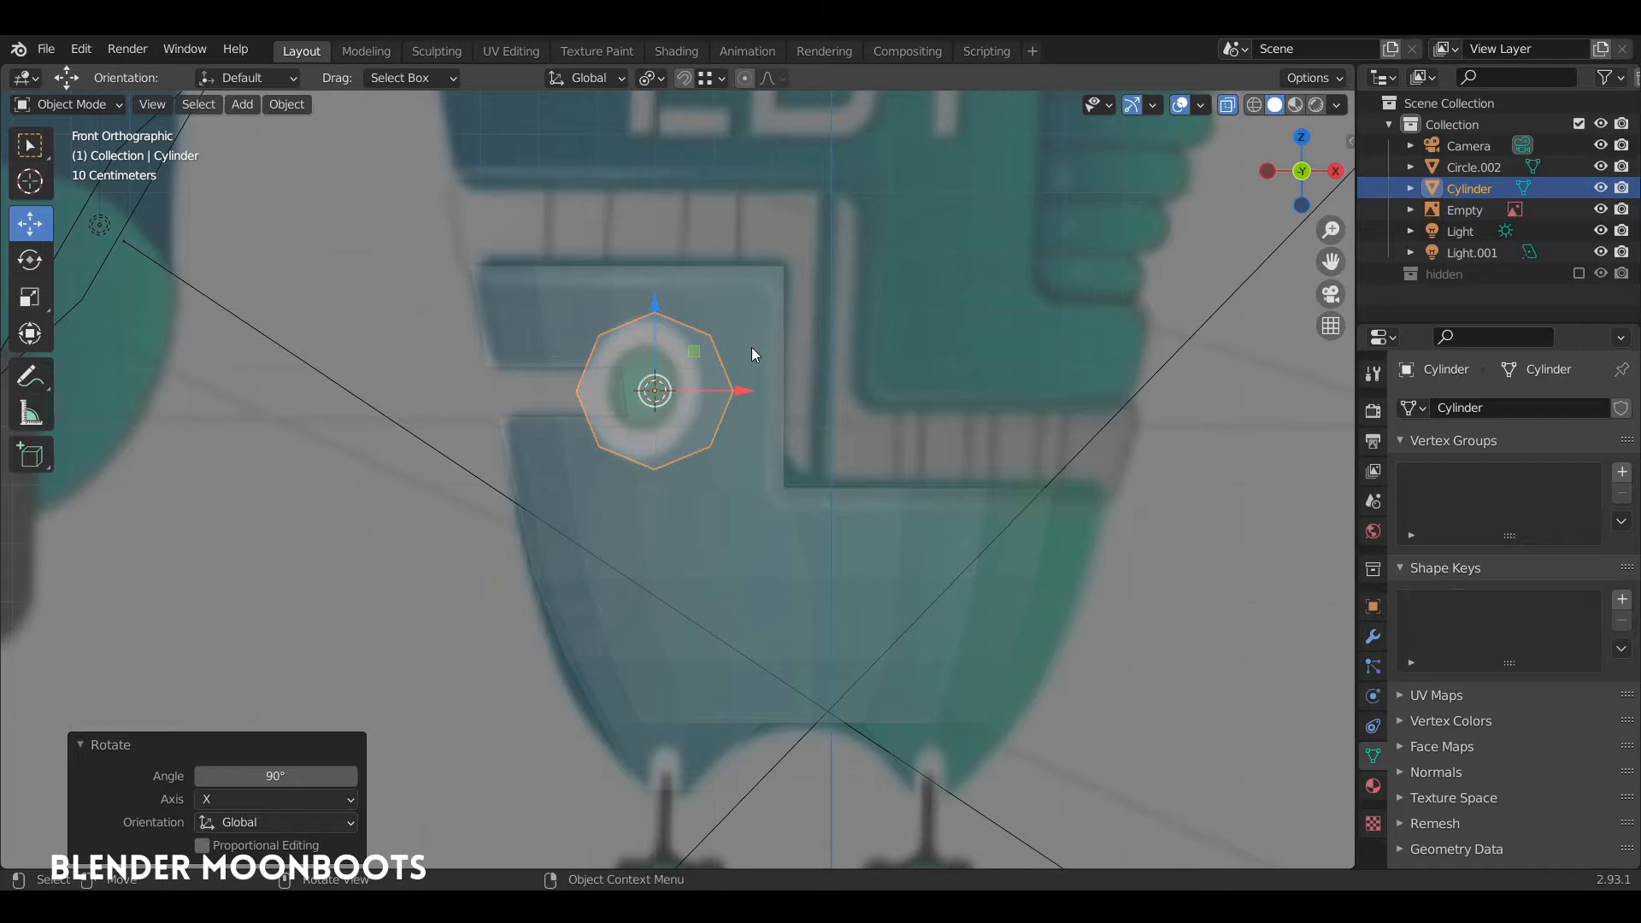
Step: Fit the cylinder over the reference circle by shifting it about -0.02 m in X, scaling it to 0.896 and rotating it about 22.4°
left_click_drag(754, 389, 743, 387)
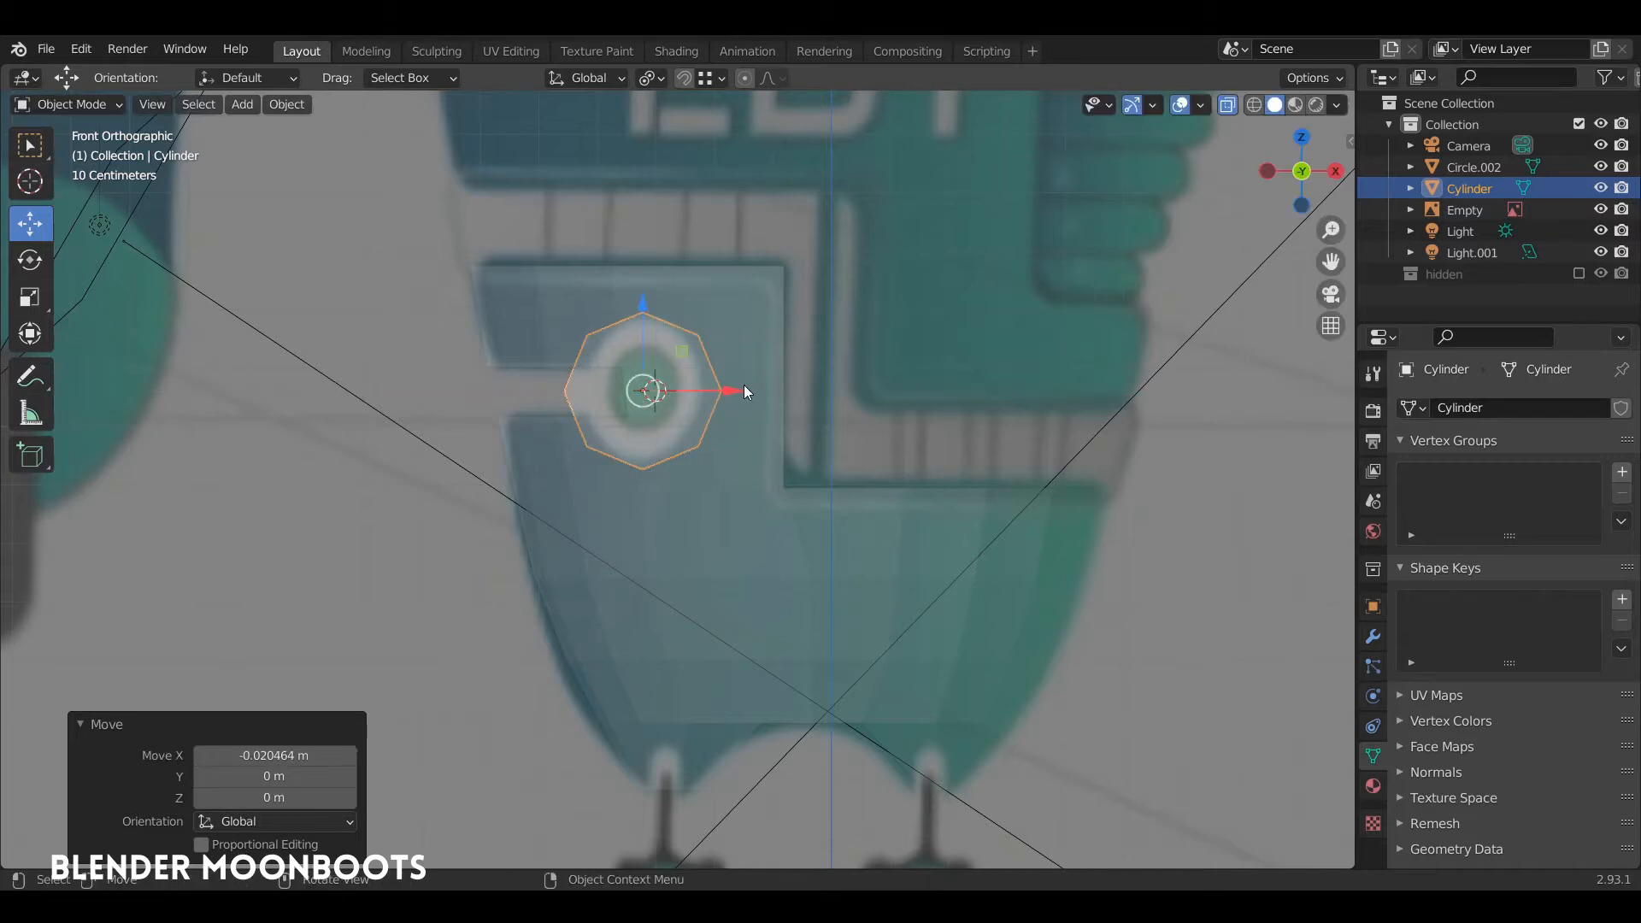
key("s")
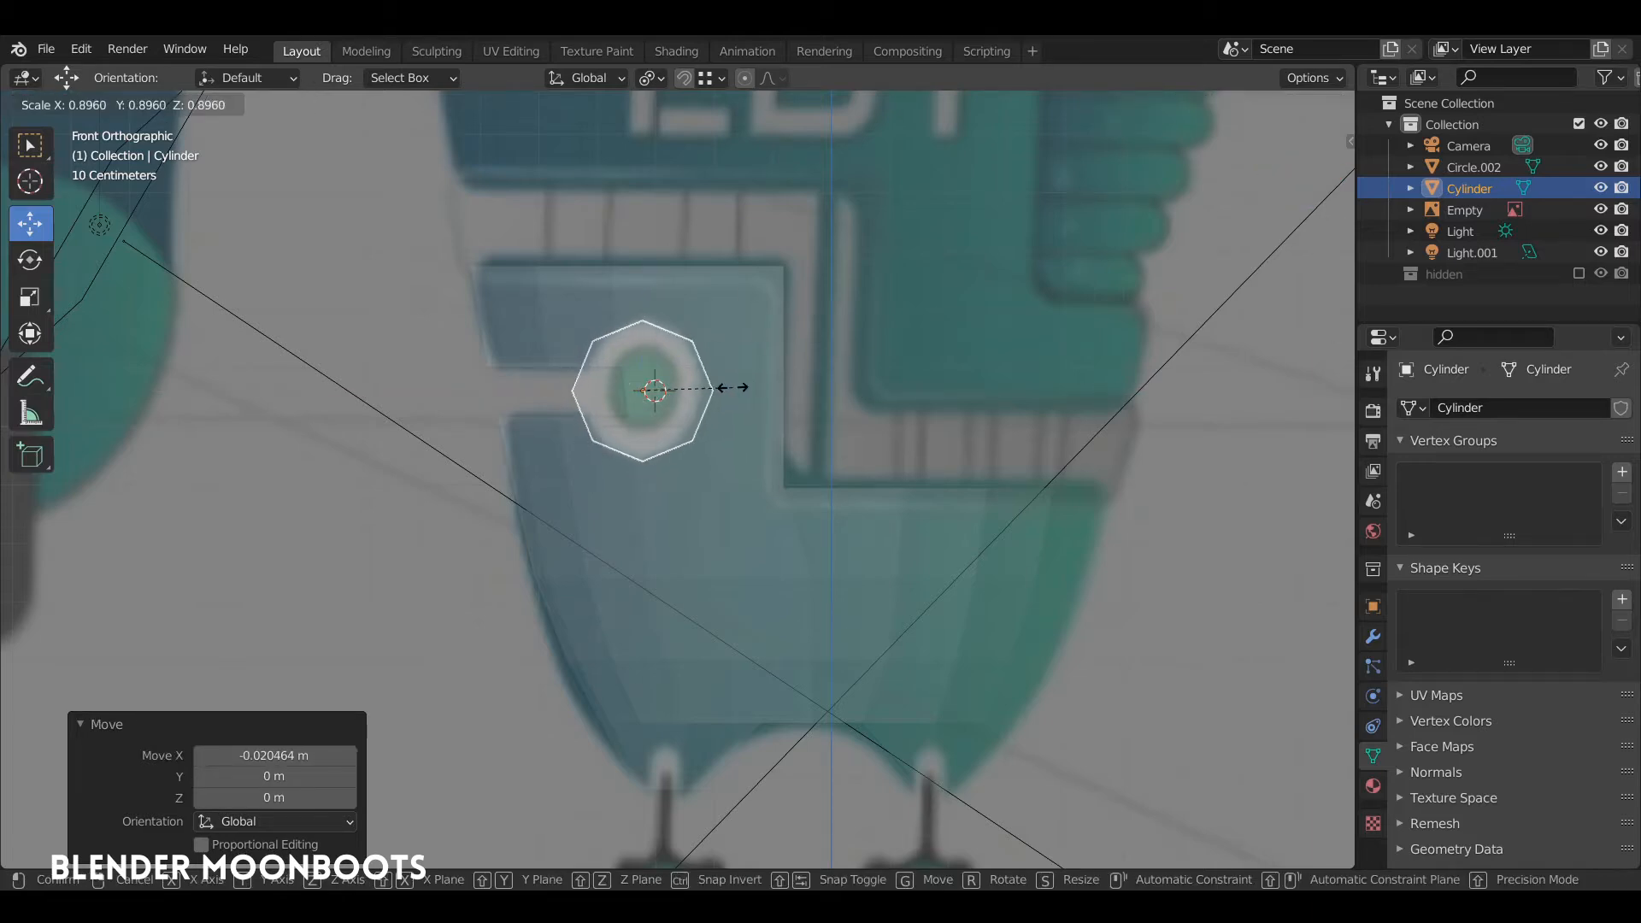
left_click(733, 385)
scroll(750, 357, "up", 5)
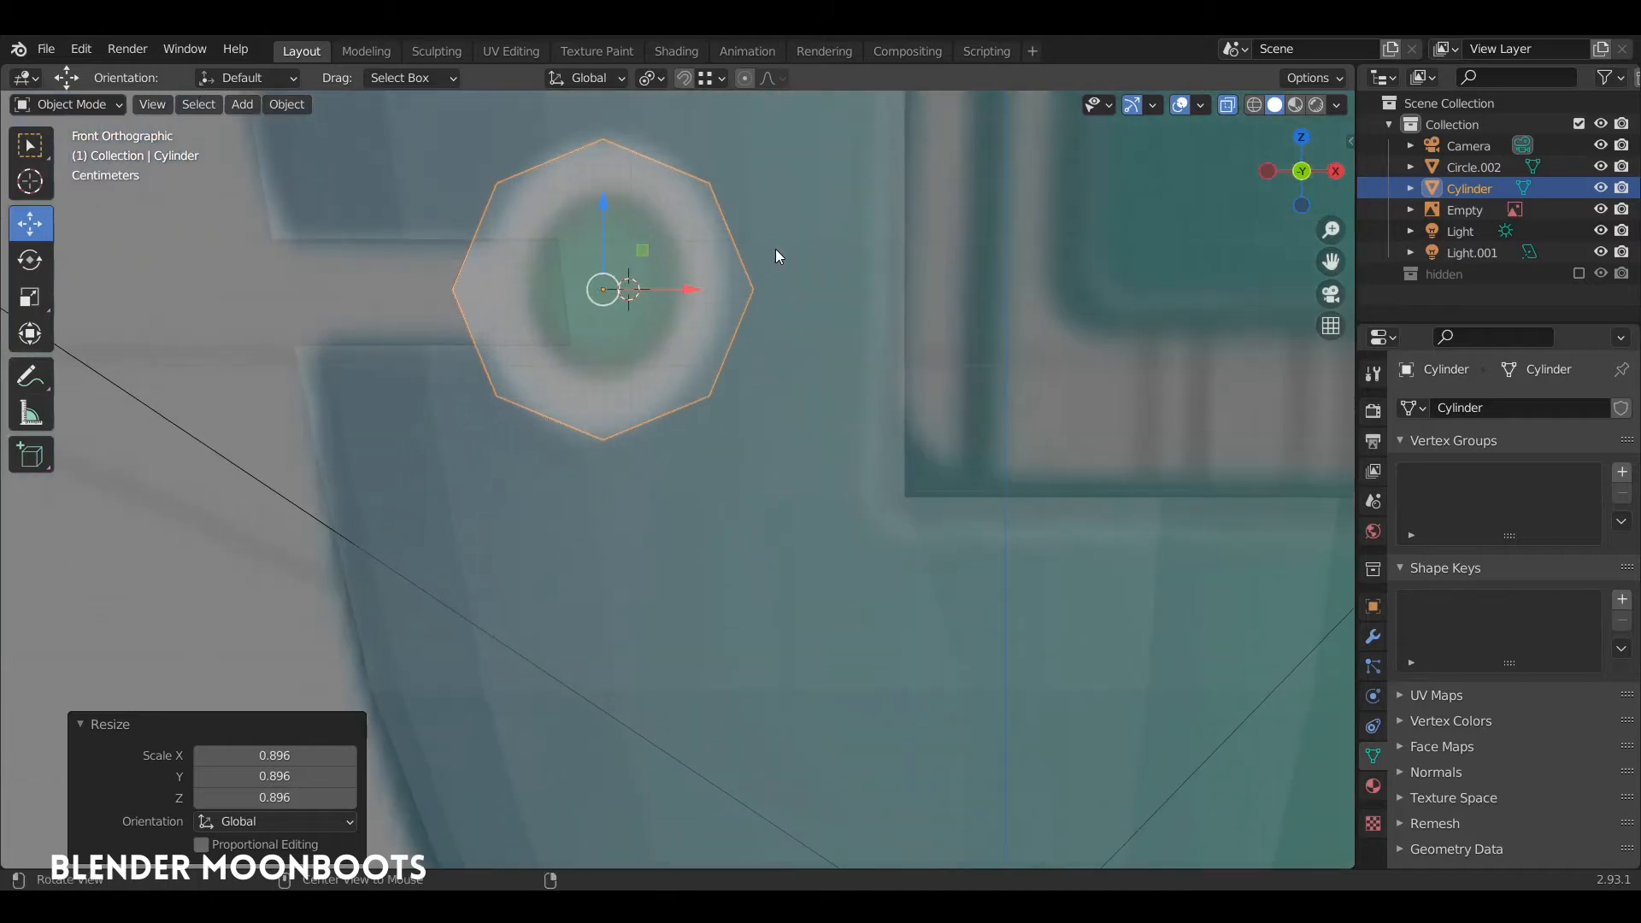
key("r")
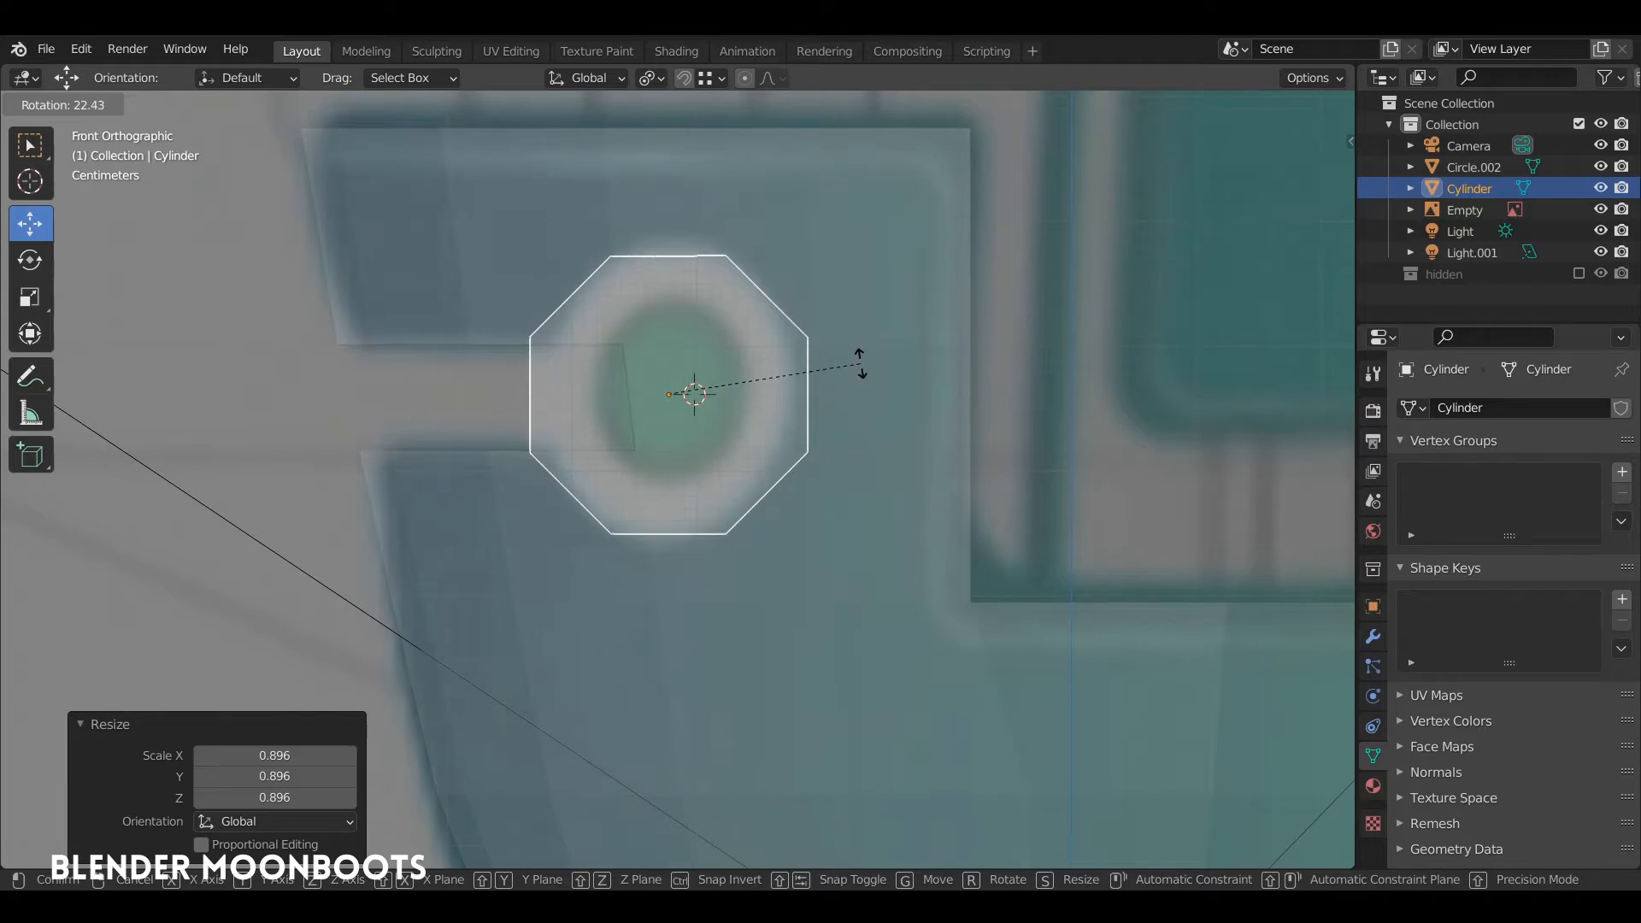
left_click(860, 363)
middle_click_drag(860, 362, 944, 367)
Step: Stretch the cylinder's mesh about 5.2 times along Y so it runs through the full depth of the torso
scroll(944, 369, "down", 5)
key("Tab")
middle_click_drag(880, 501, 906, 462)
key("s")
key("y")
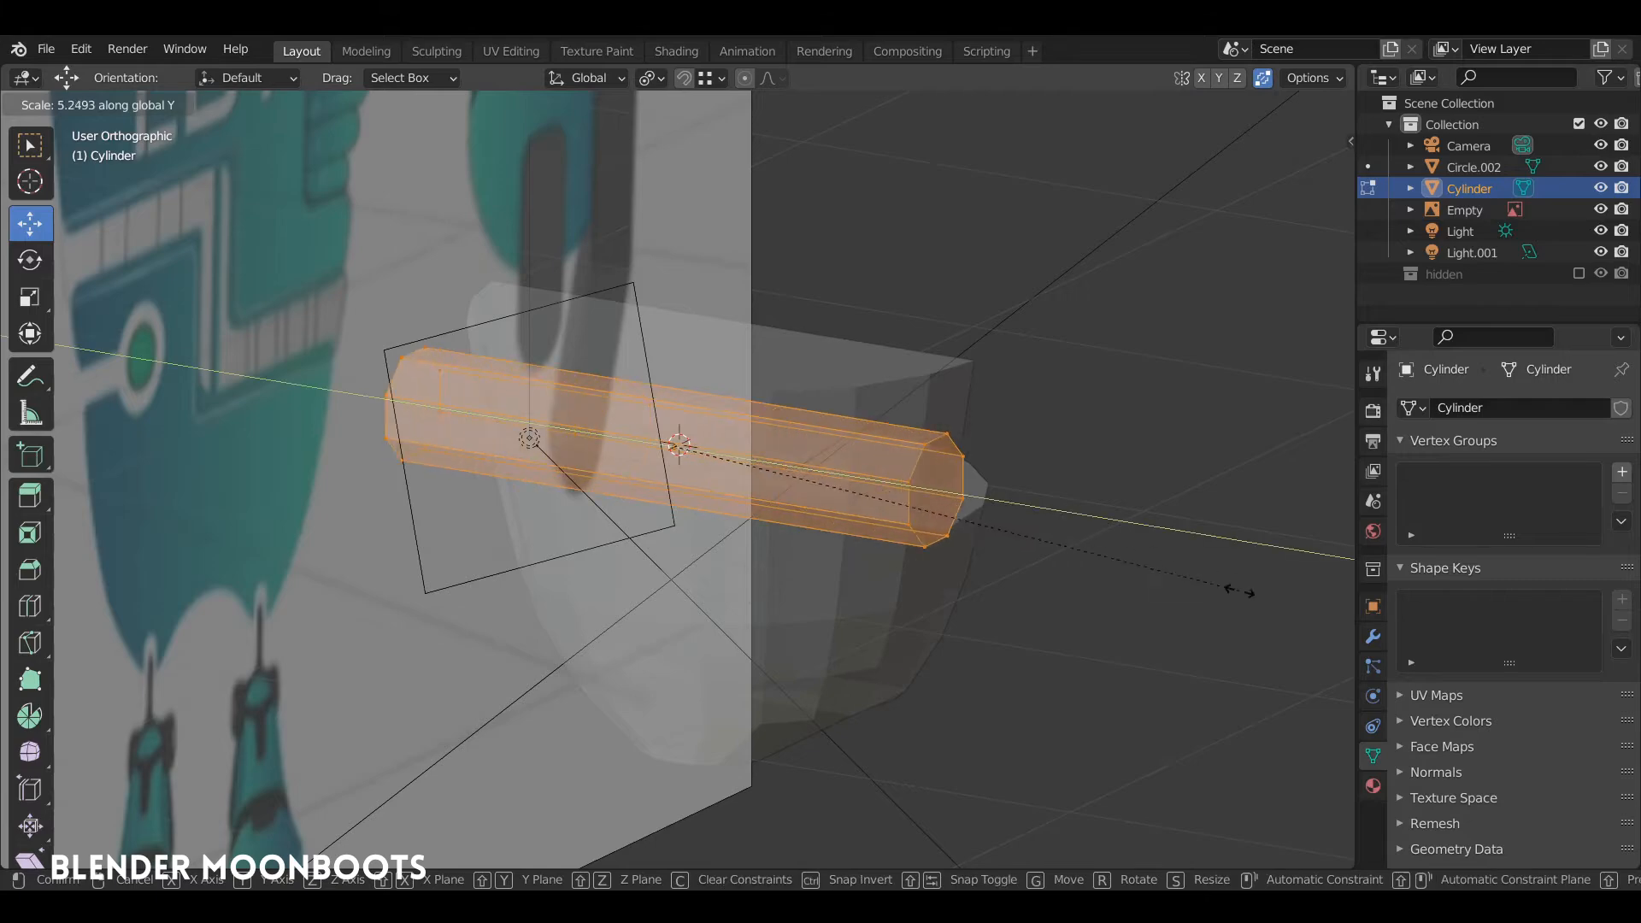
left_click(1241, 598)
key("Tab")
Step: Set the cylinder's viewport display to Wire
middle_click_drag(1007, 461, 915, 418)
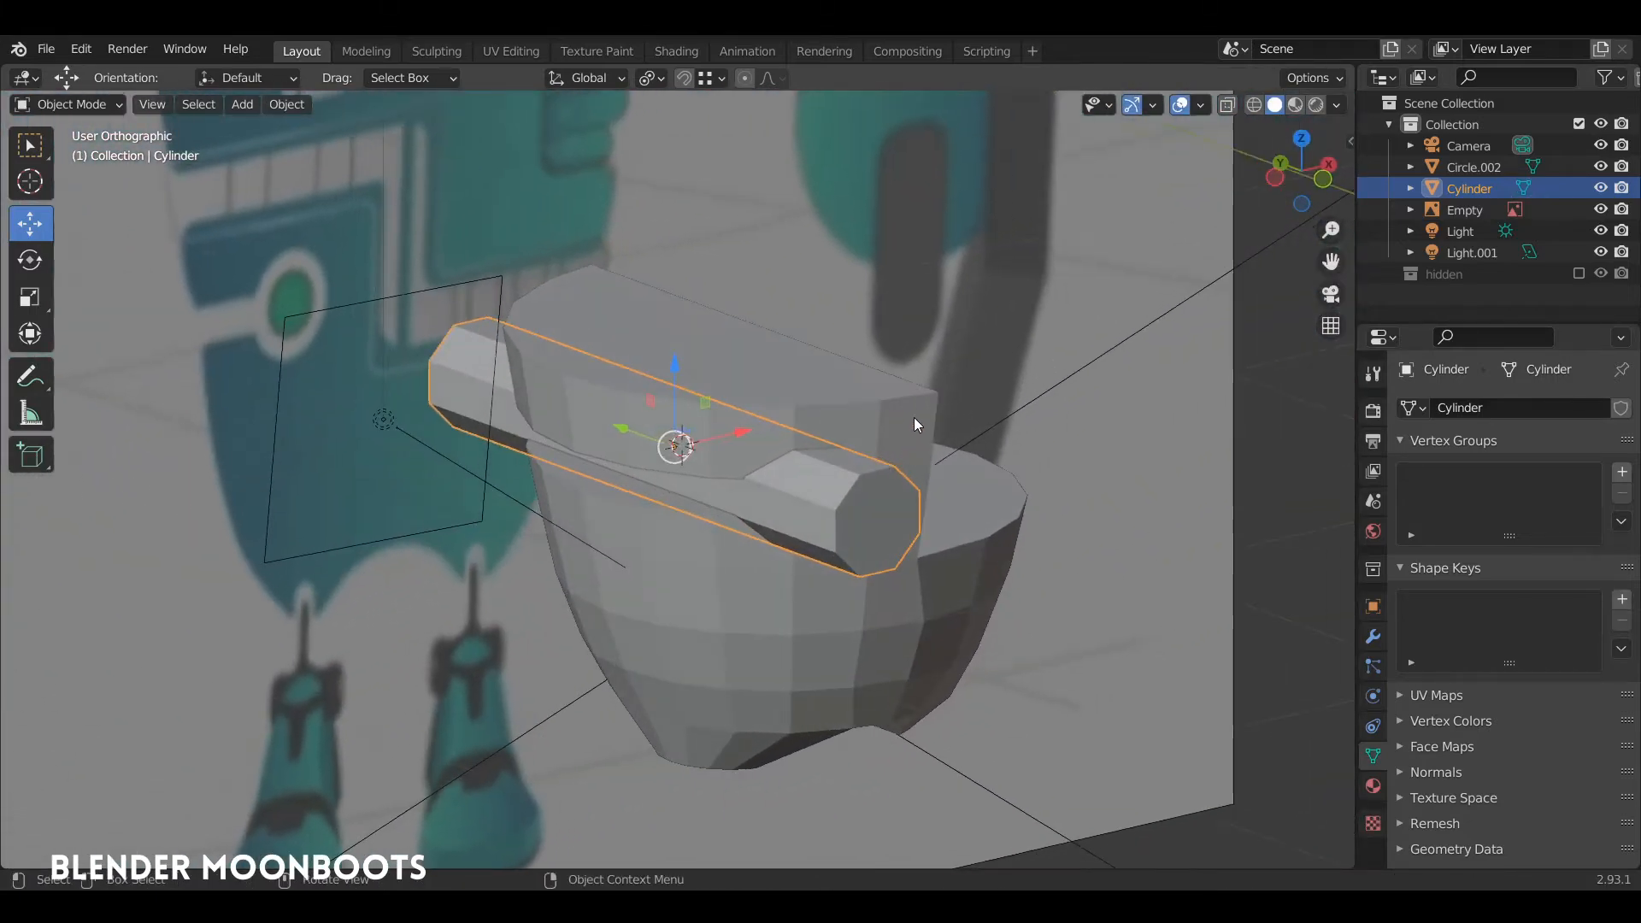
left_click(914, 417)
left_click(873, 475)
left_click(1373, 607)
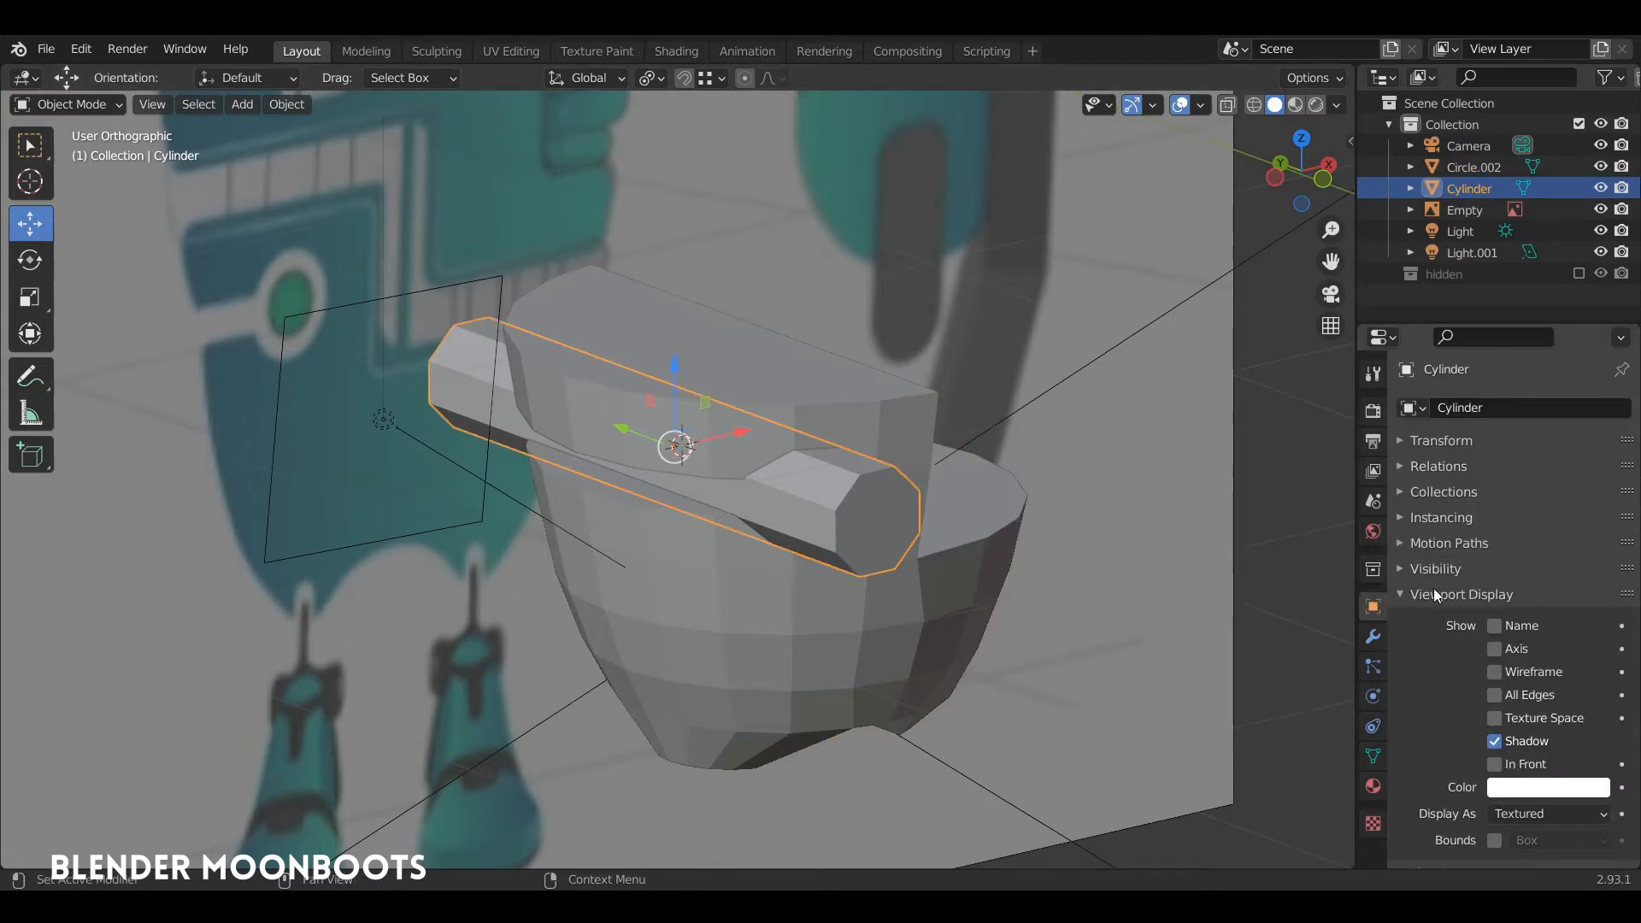
left_click(1527, 813)
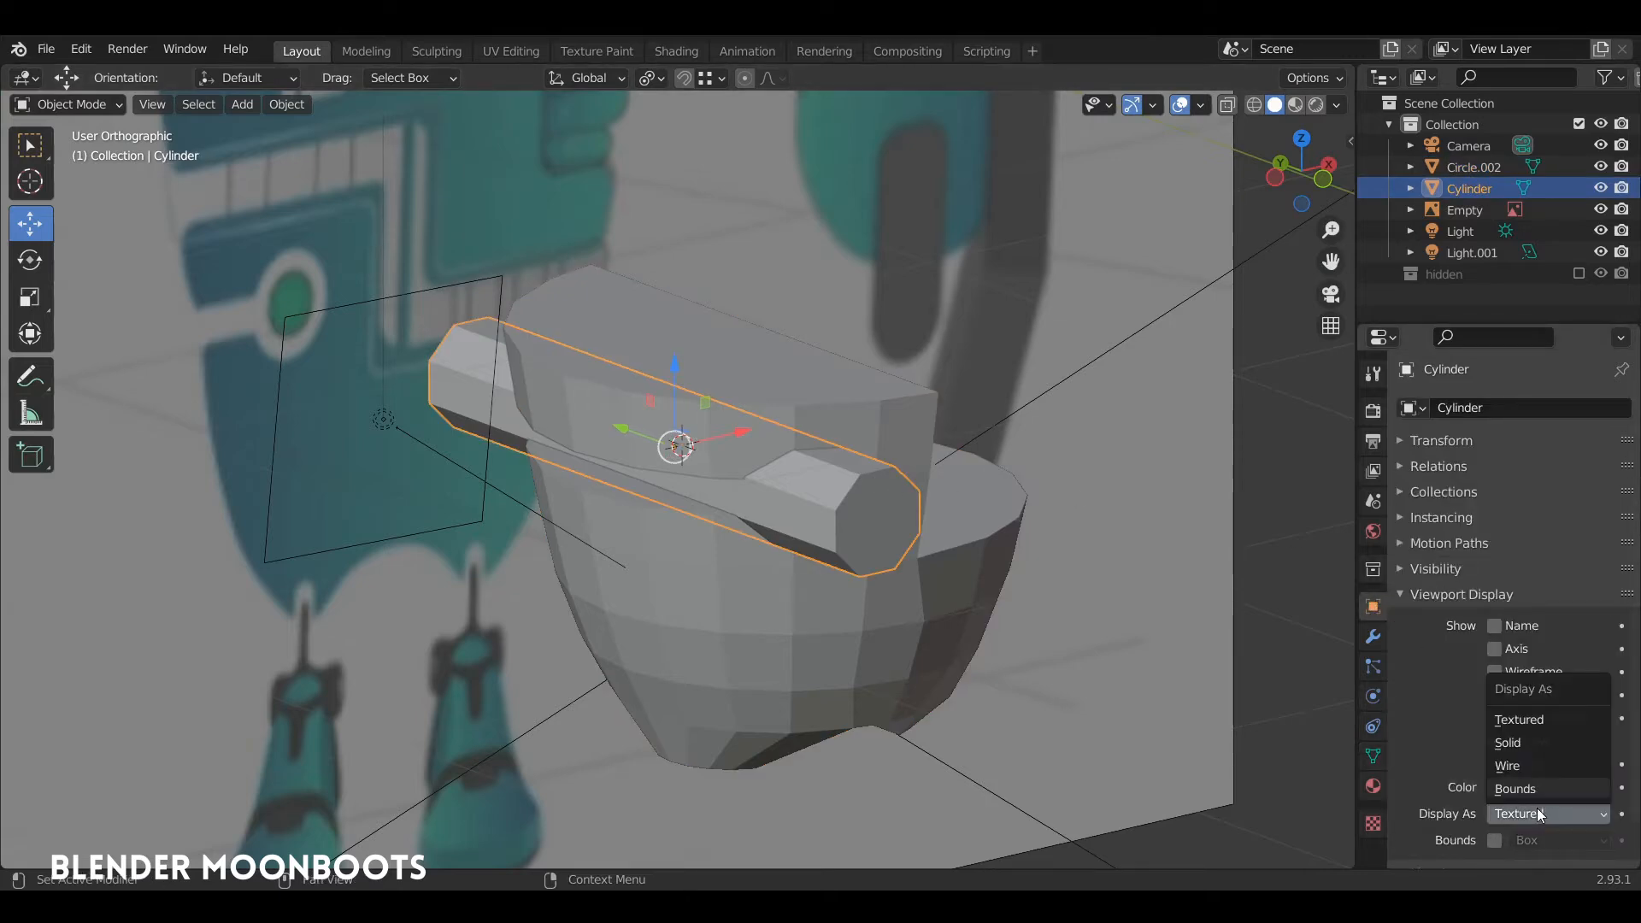
left_click(1547, 769)
Step: Cut the cylinder's shape out of the torso with a Boolean Difference modifier using the Exact solver, and apply it
left_click(915, 422)
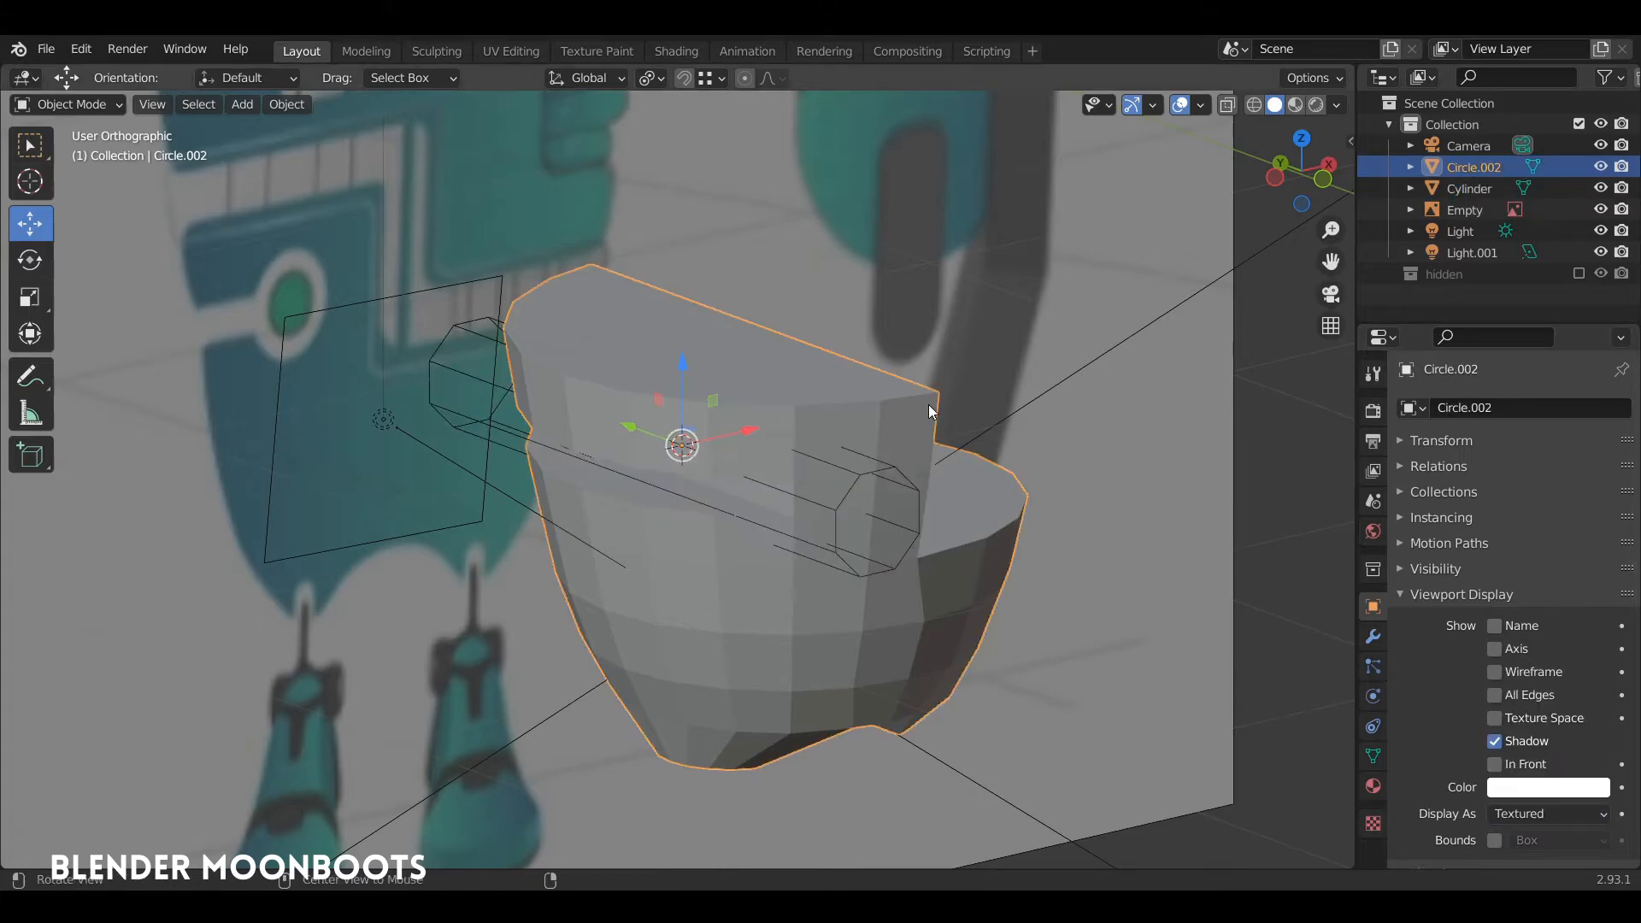
middle_click_drag(915, 422, 885, 389)
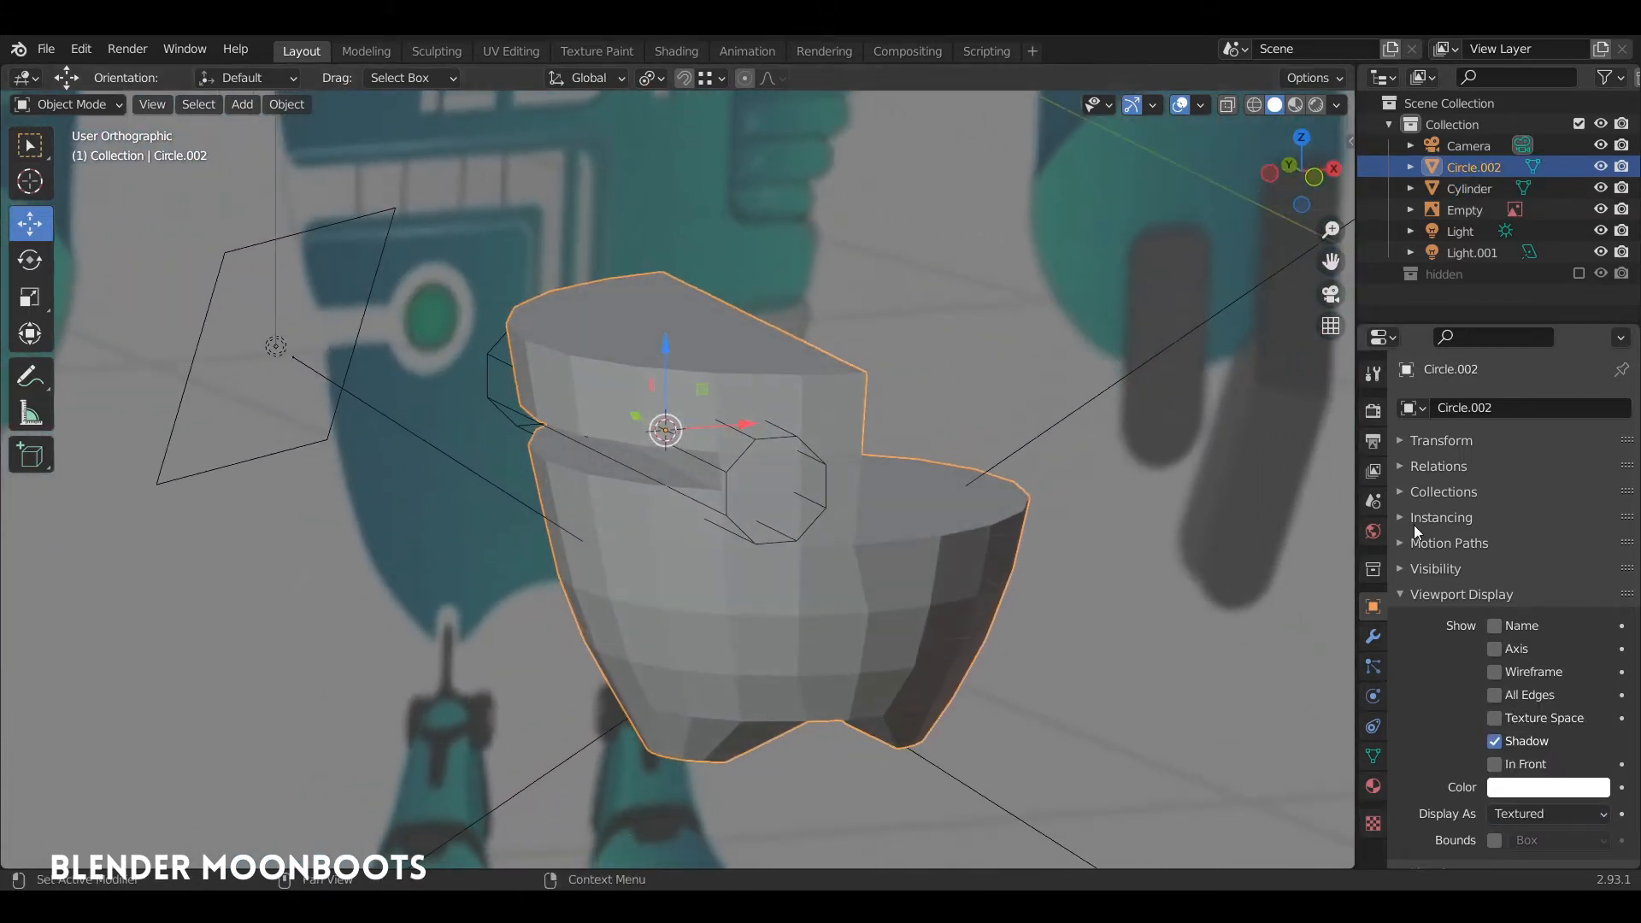
left_click(1373, 638)
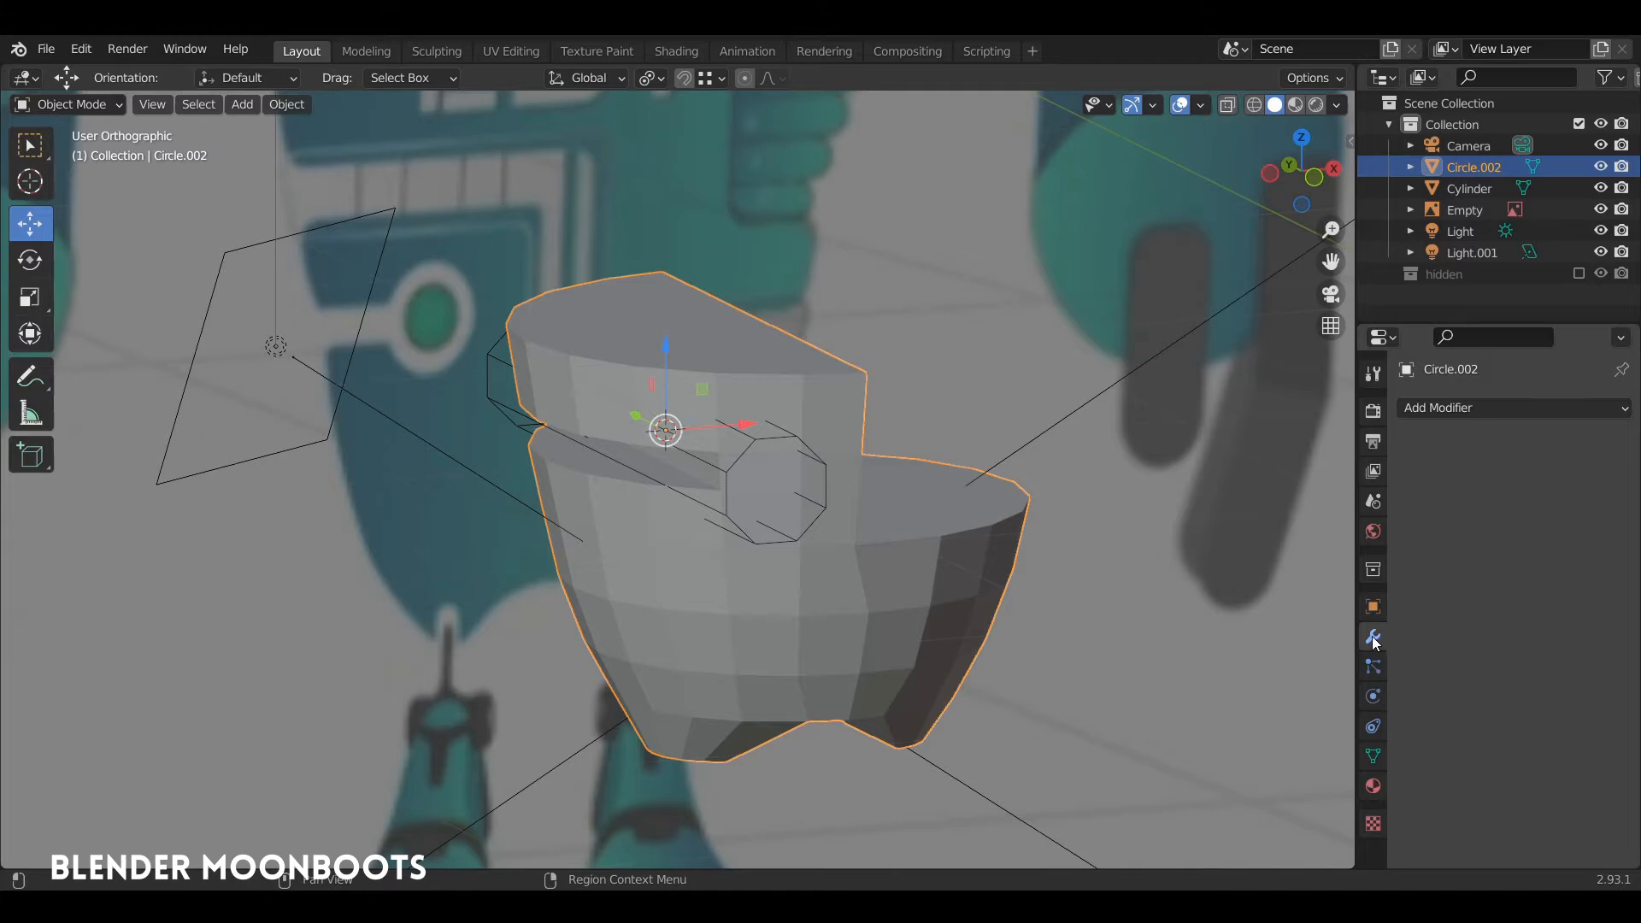
left_click(1454, 409)
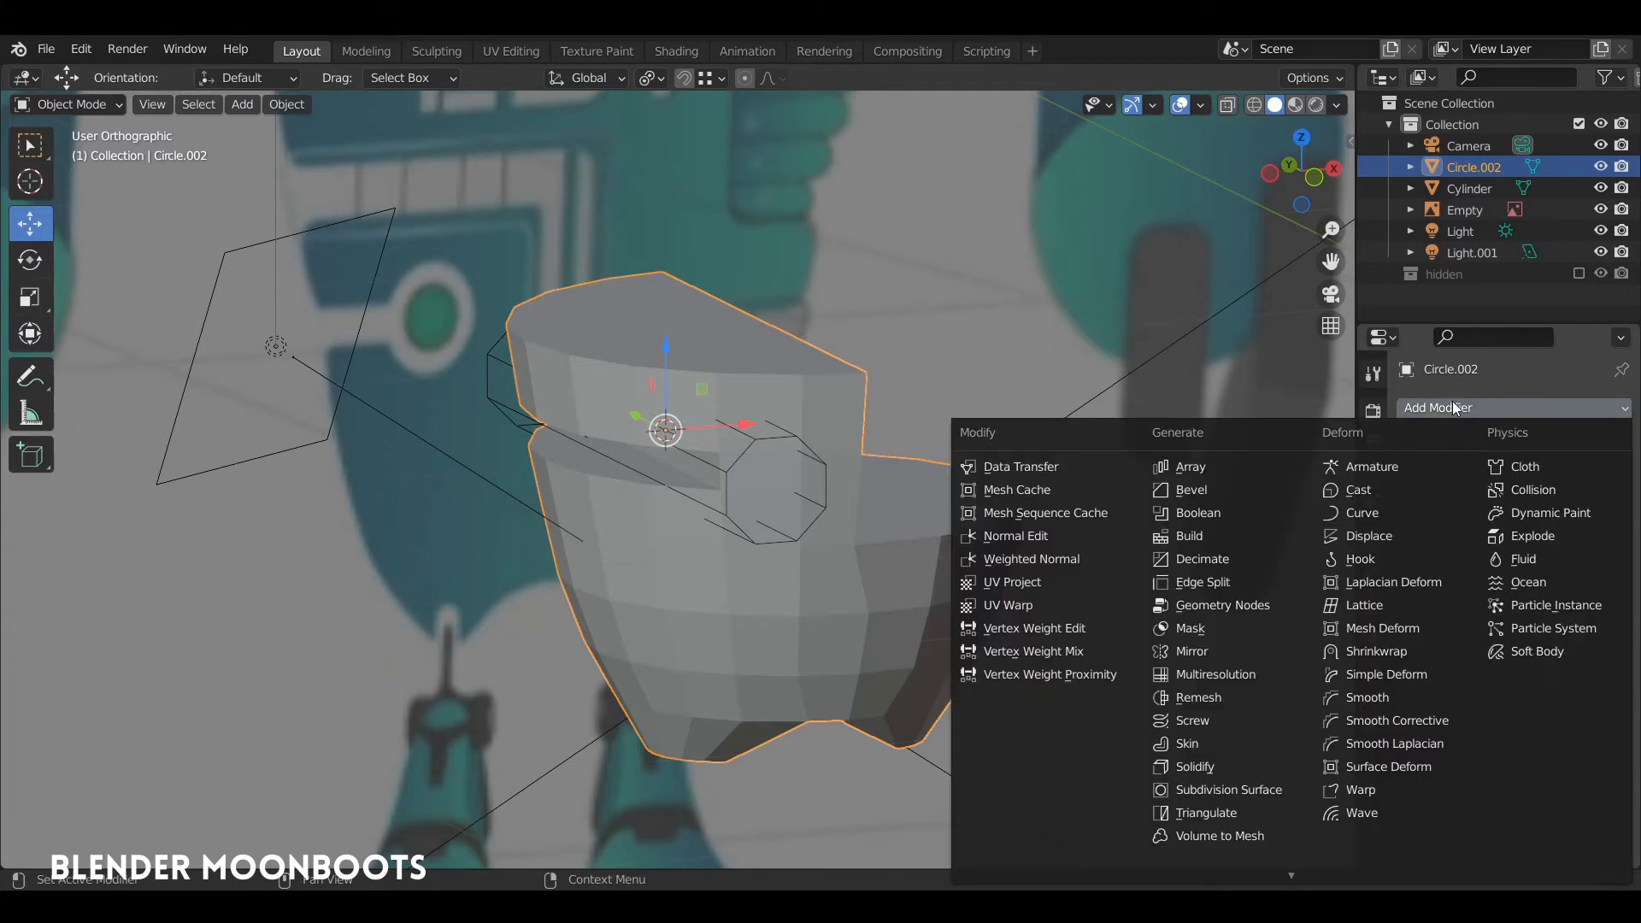
left_click(1208, 513)
middle_click_drag(975, 476, 1067, 461)
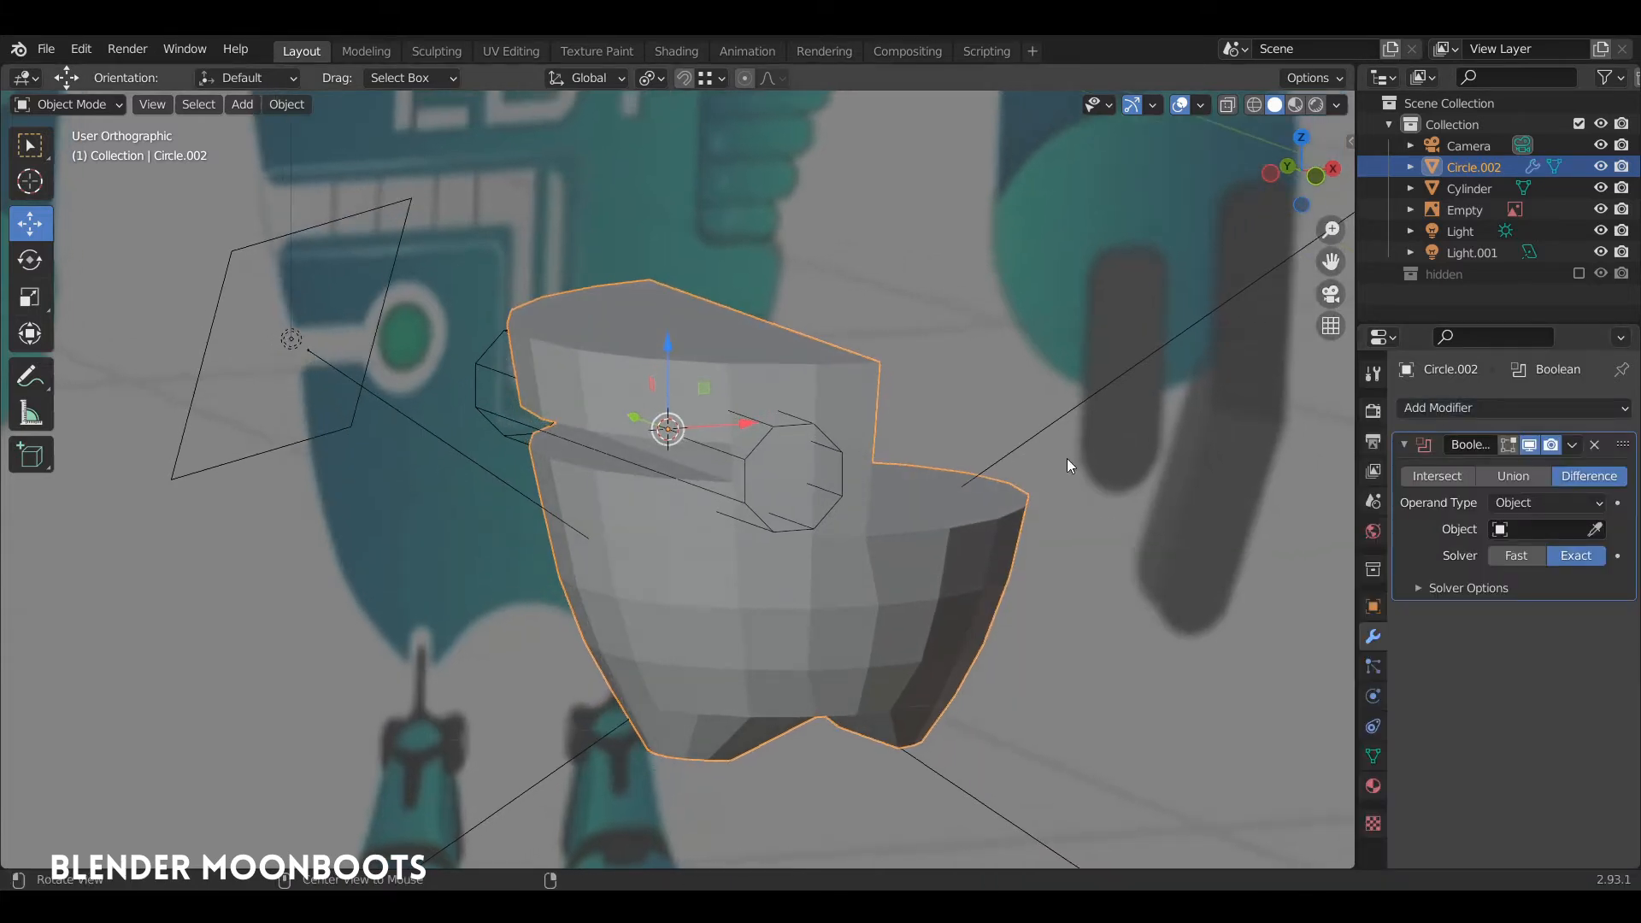
left_click(1596, 530)
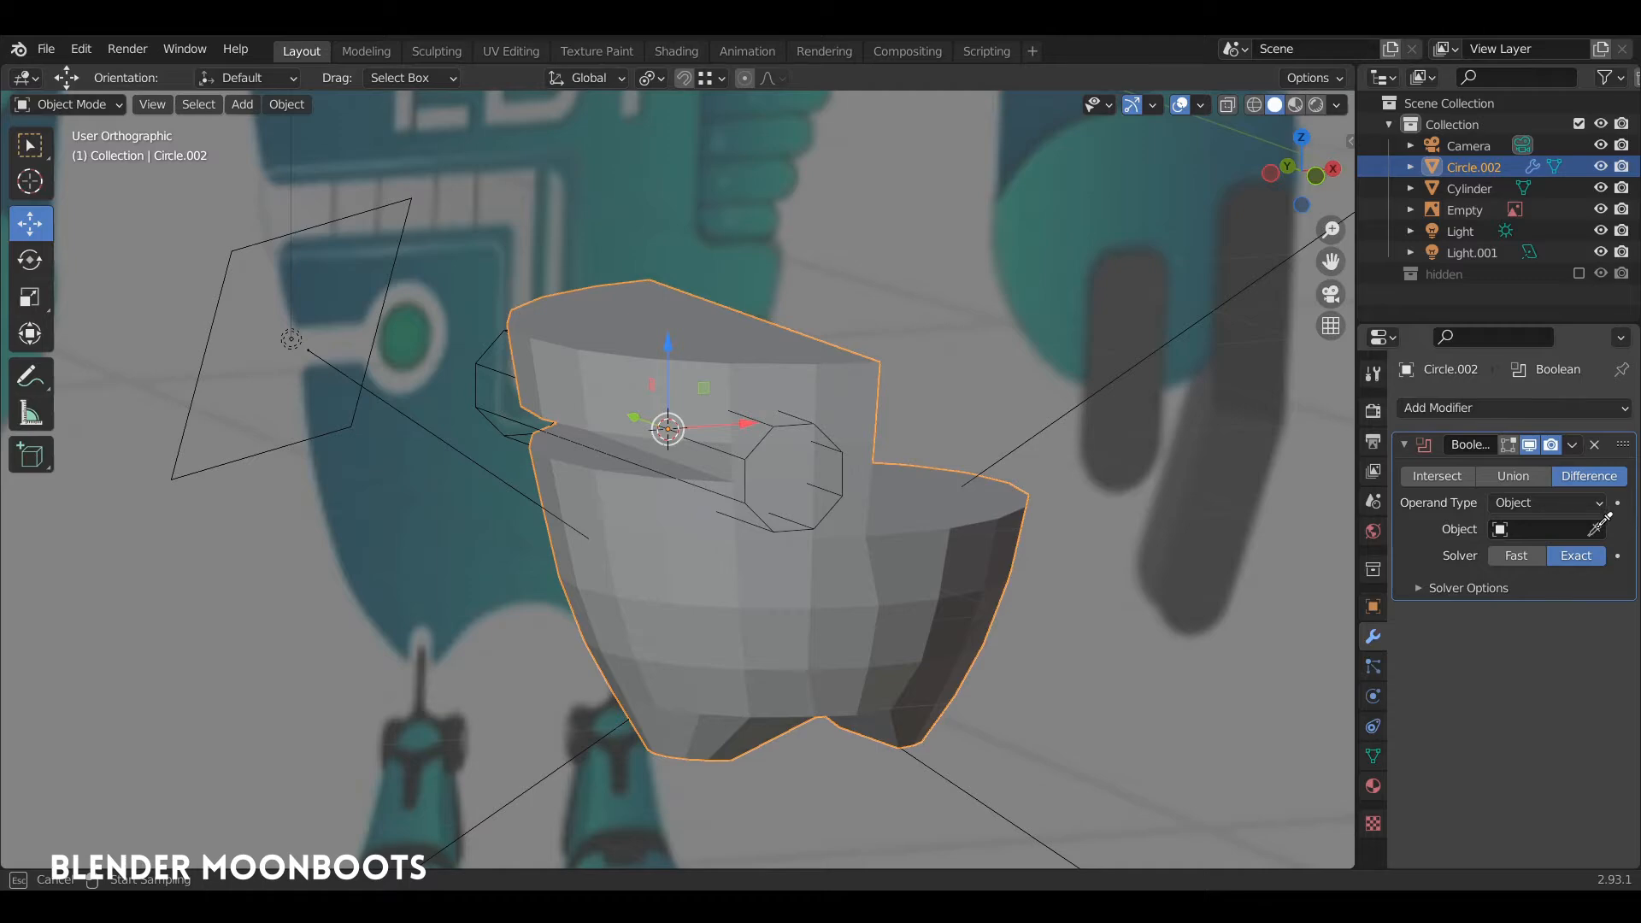
left_click(479, 364)
middle_click_drag(722, 407, 839, 367)
scroll(803, 393, "up", 3)
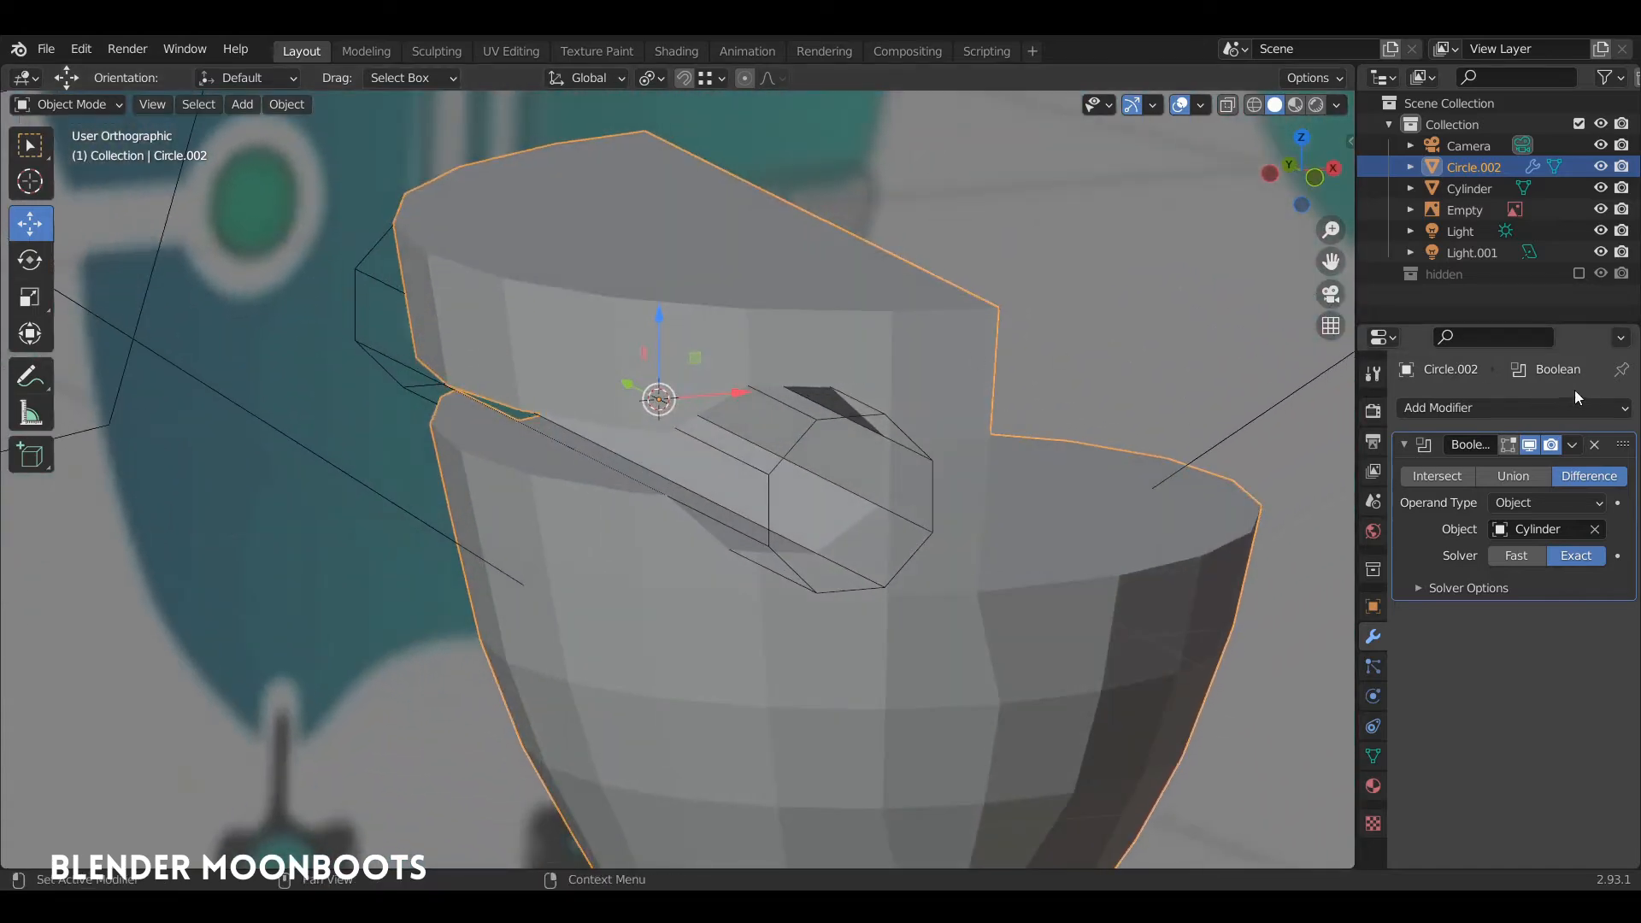
left_click(1574, 444)
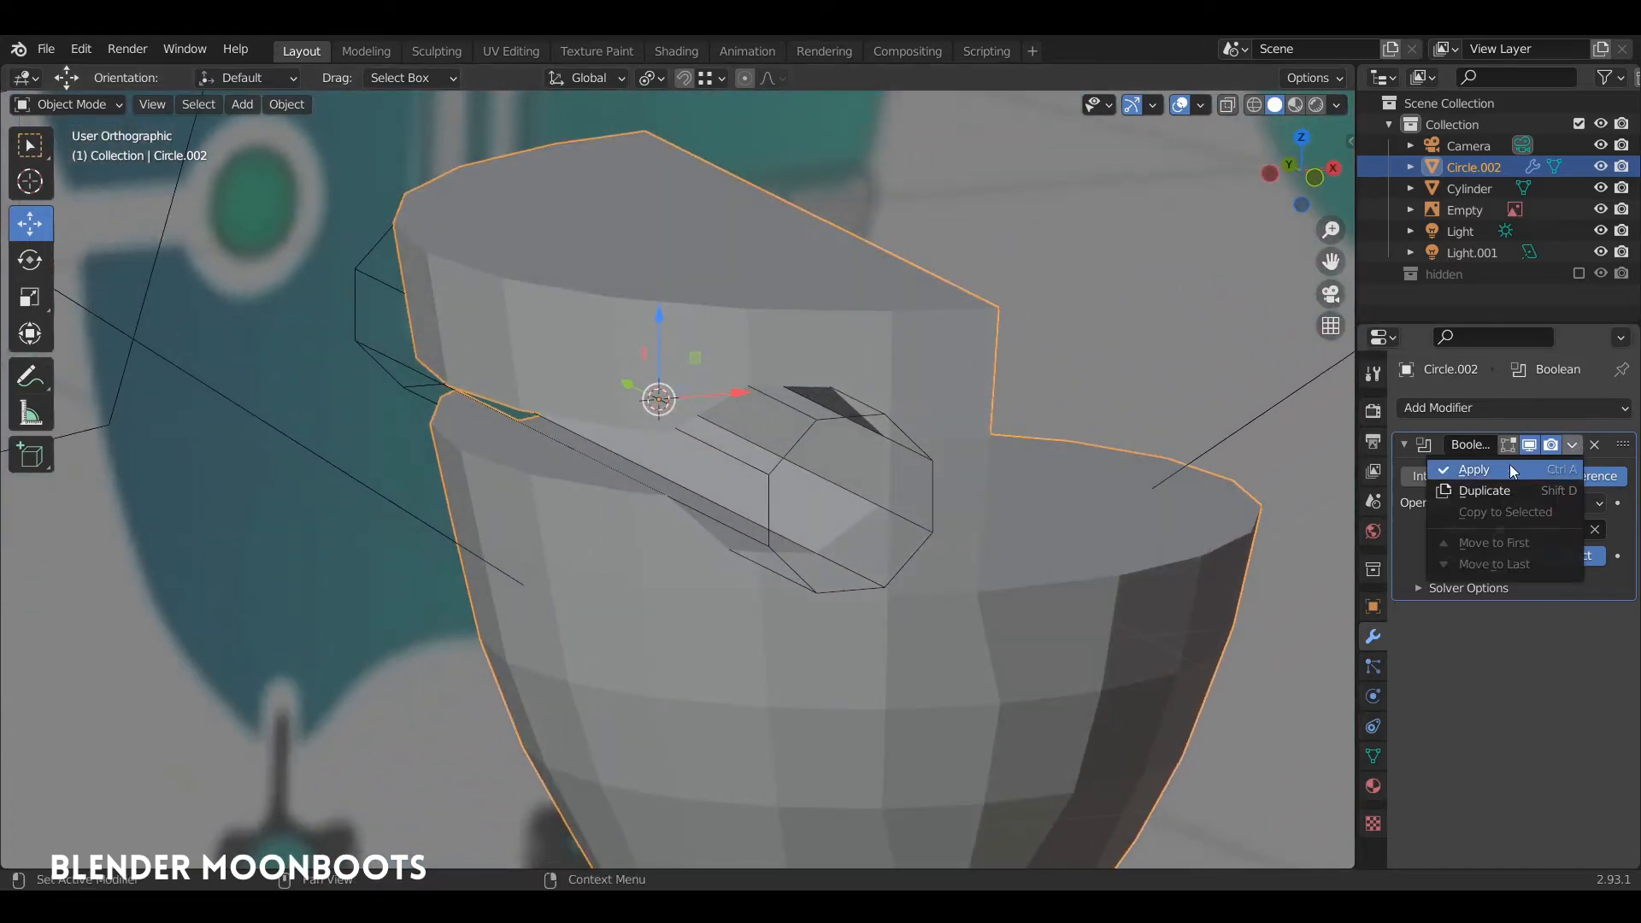
left_click(1488, 470)
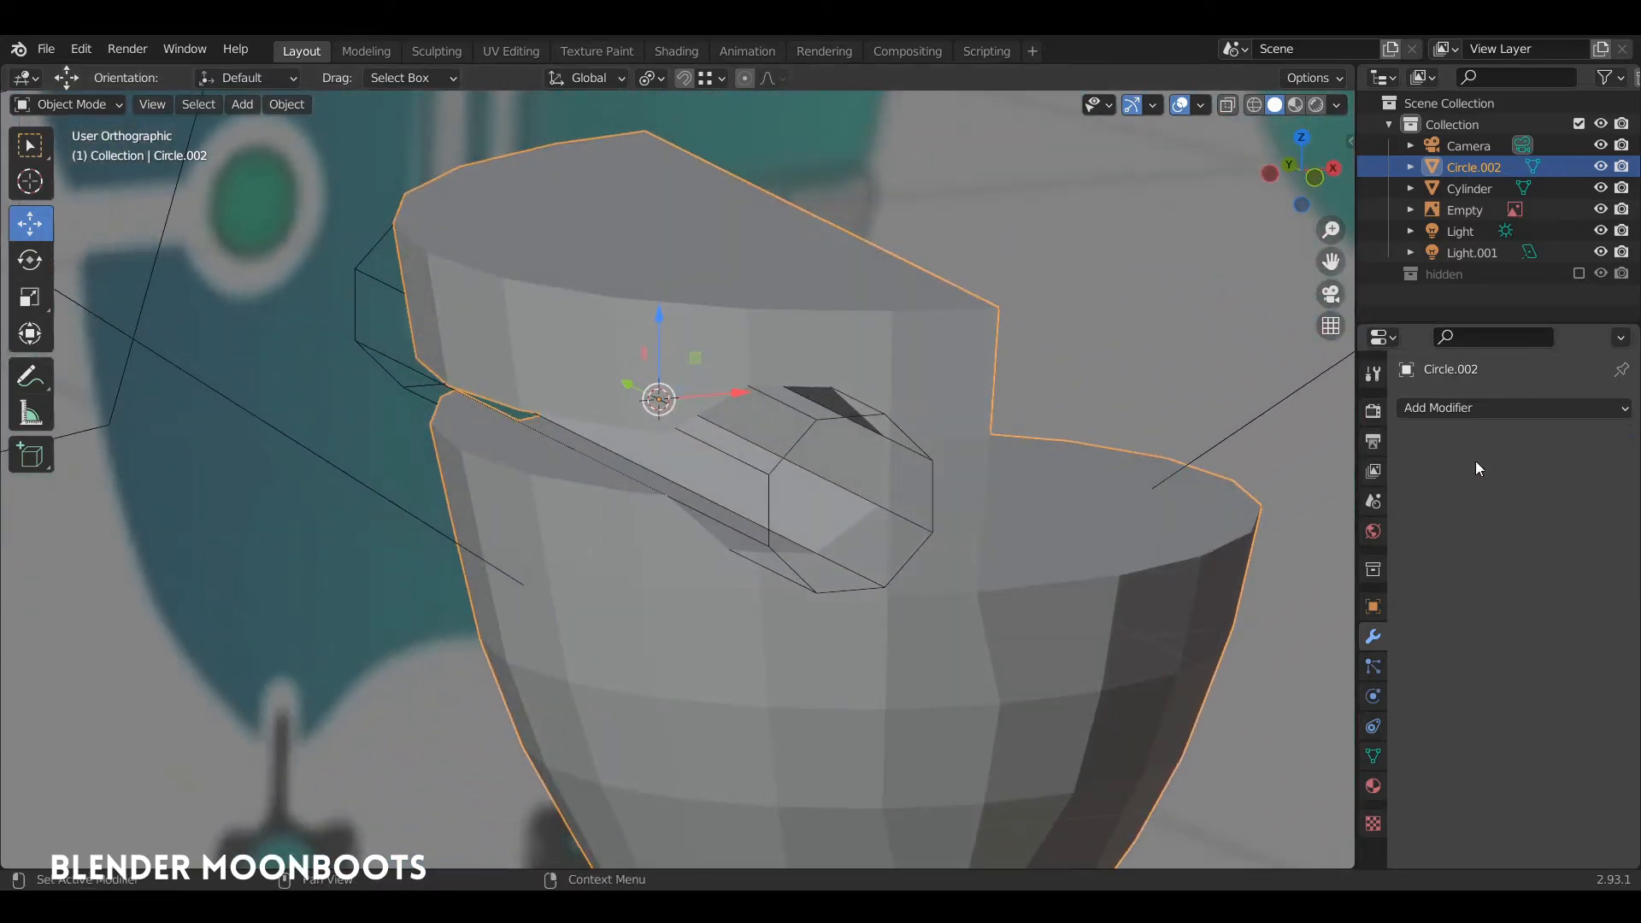
Step: Delete the cutter cylinder and save the file
left_click(771, 471)
key("Delete")
middle_click_drag(776, 465, 967, 209)
left_click(838, 578)
key("ctrl+s")
Step: Bevel the inner edge where the torso's raised wall meets the lower ledge, with 3 segments and a width of about 0.074 m
key("Tab")
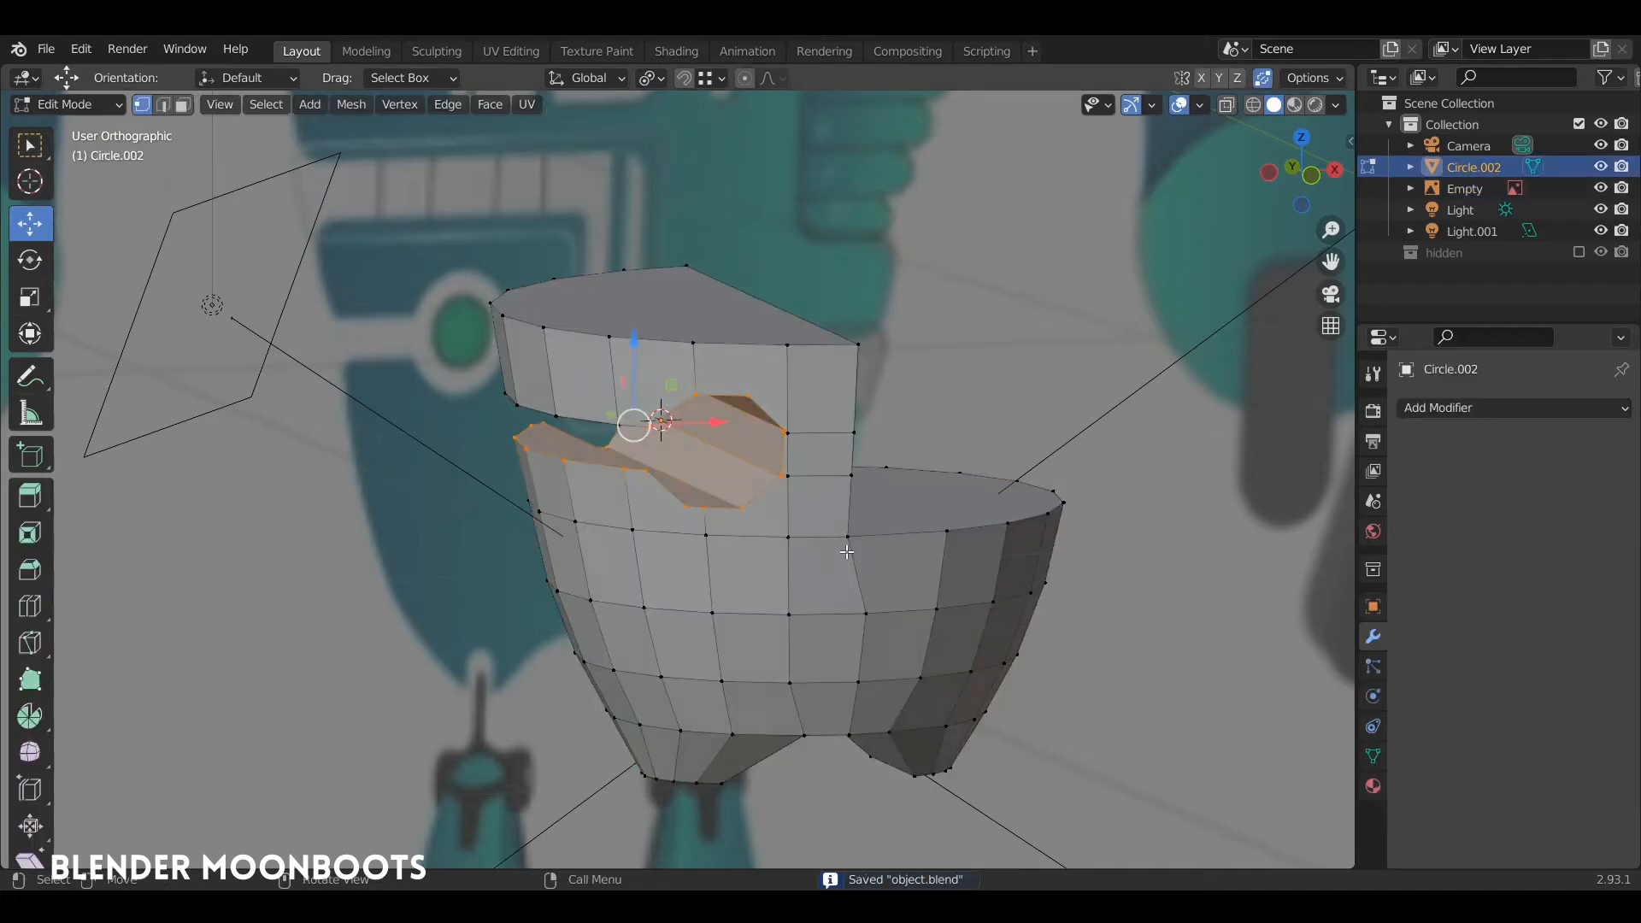
middle_click_drag(846, 552, 885, 453)
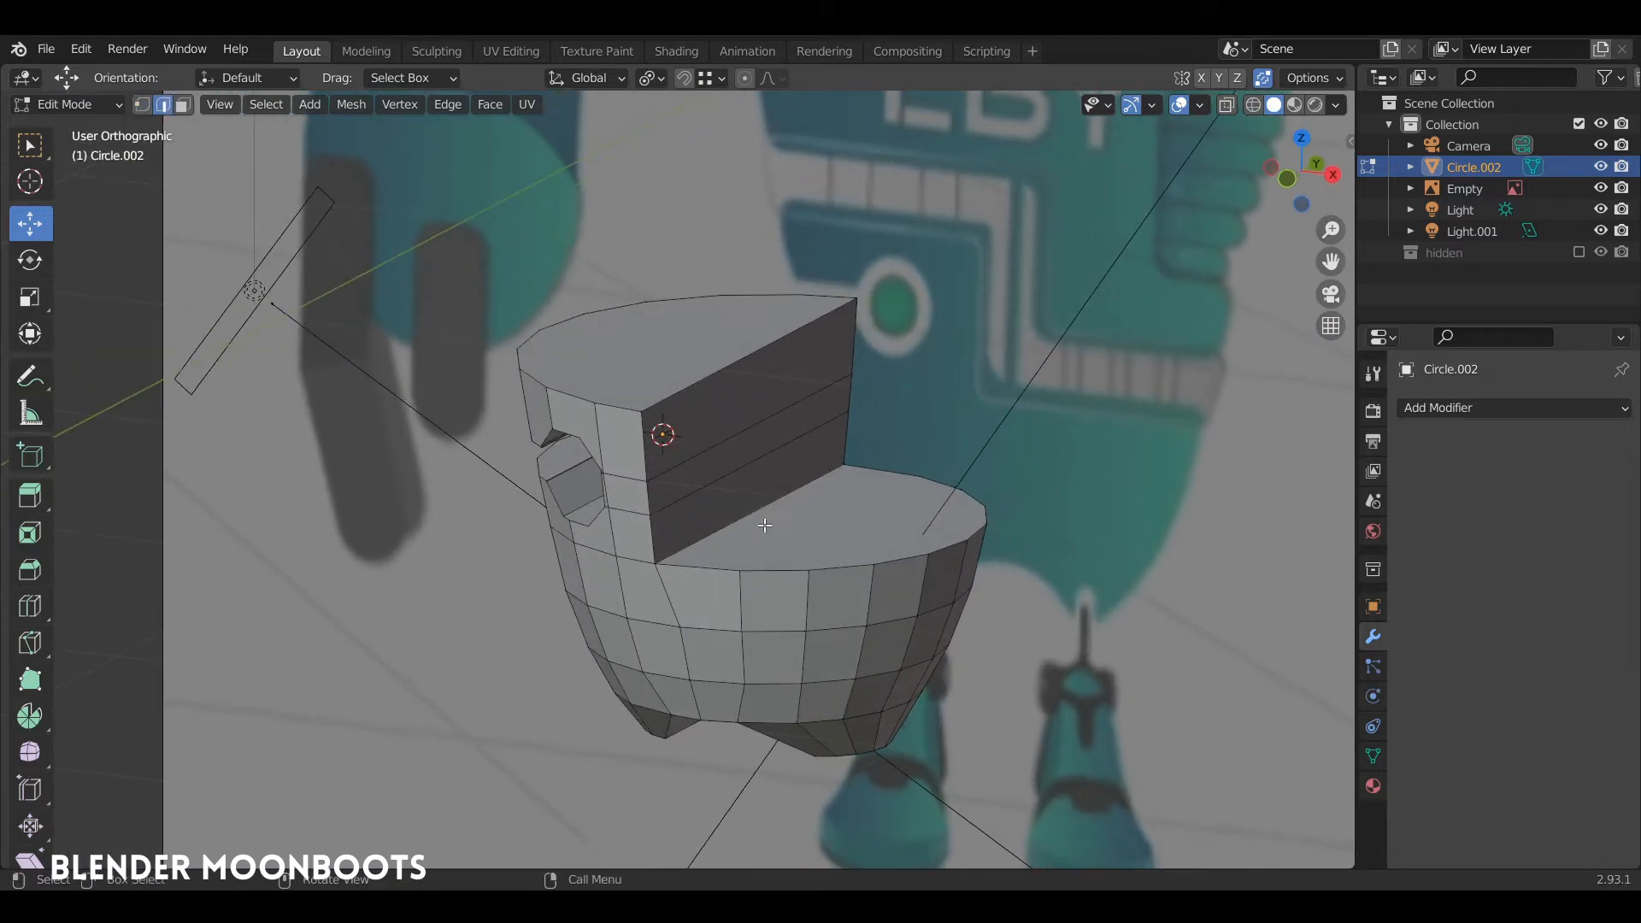
left_click(765, 526)
middle_click_drag(800, 502, 824, 504)
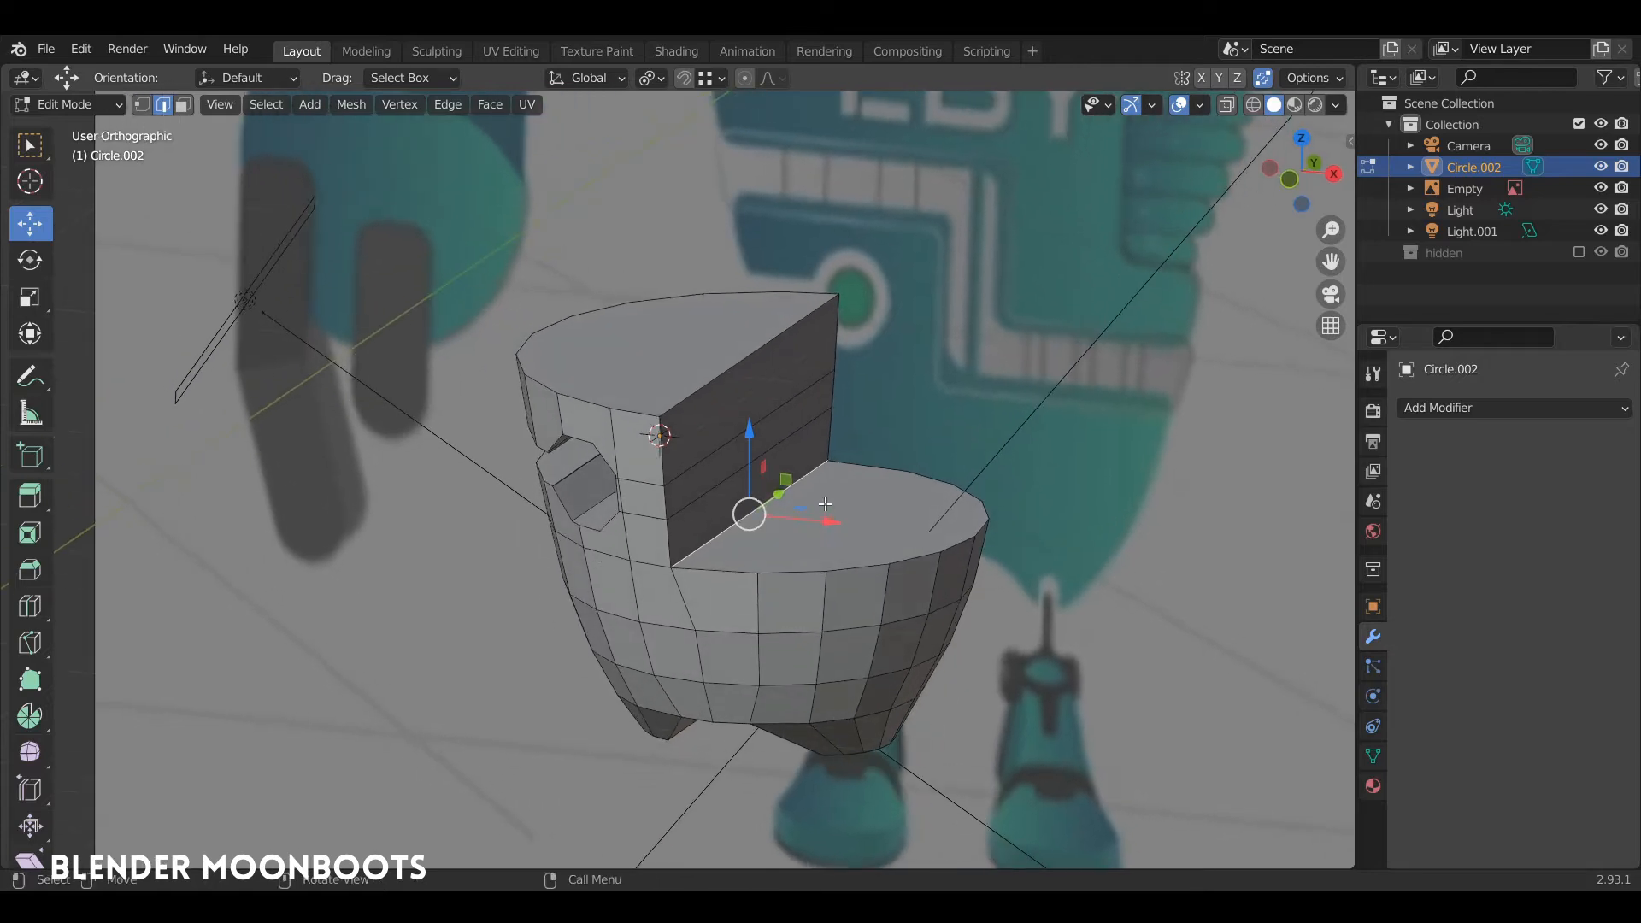
key("ctrl+b")
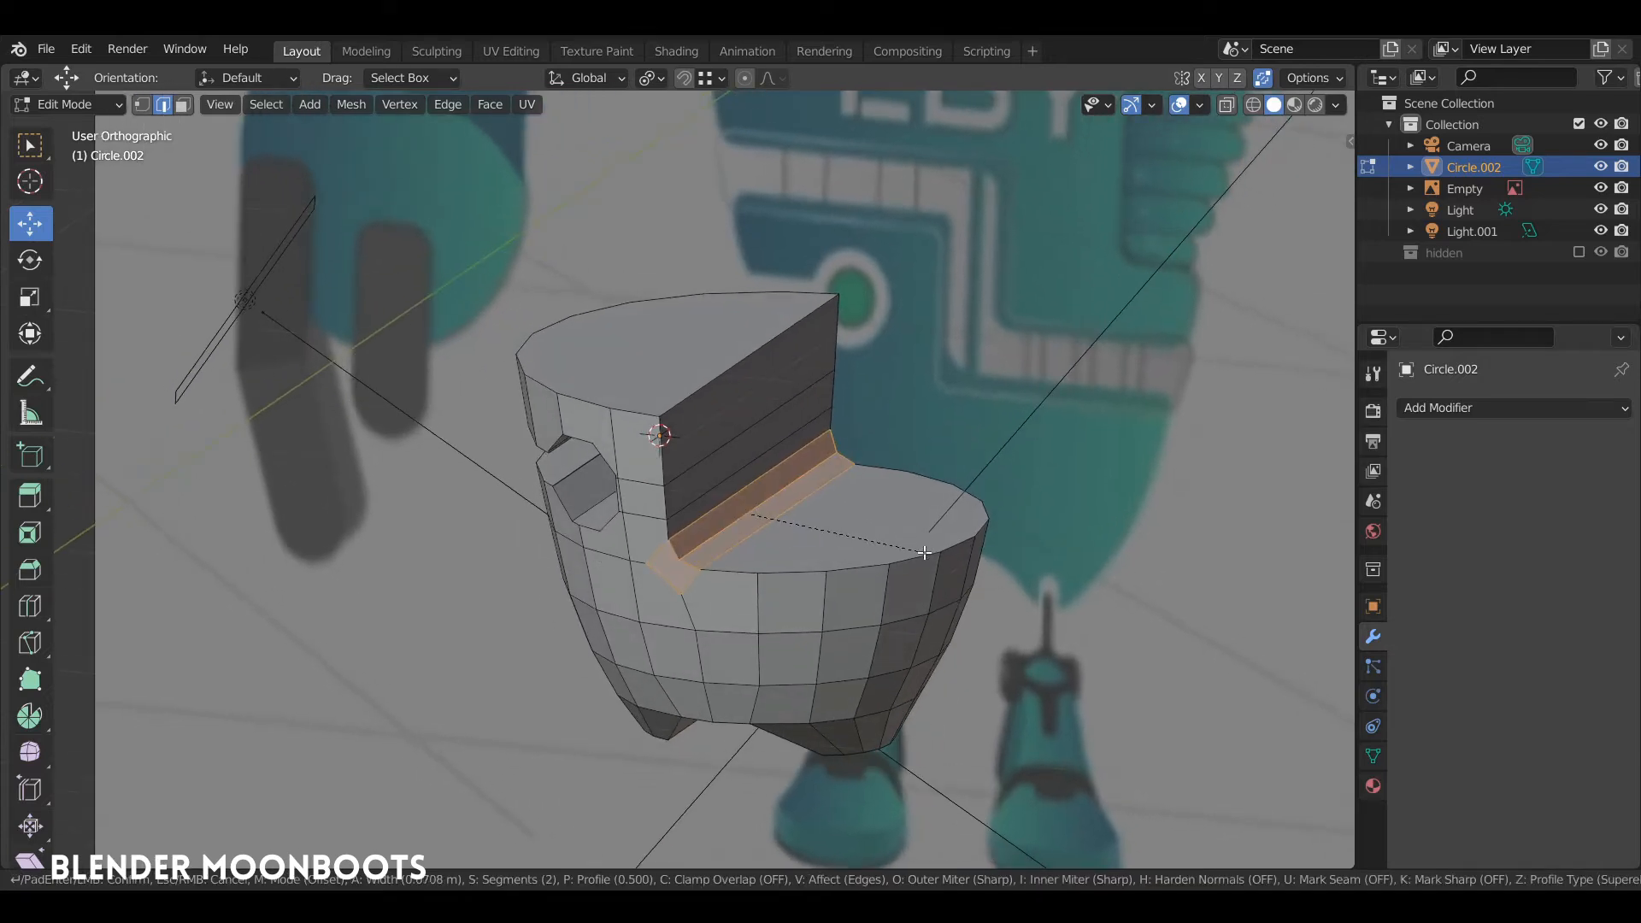
scroll(925, 558, "up", 1)
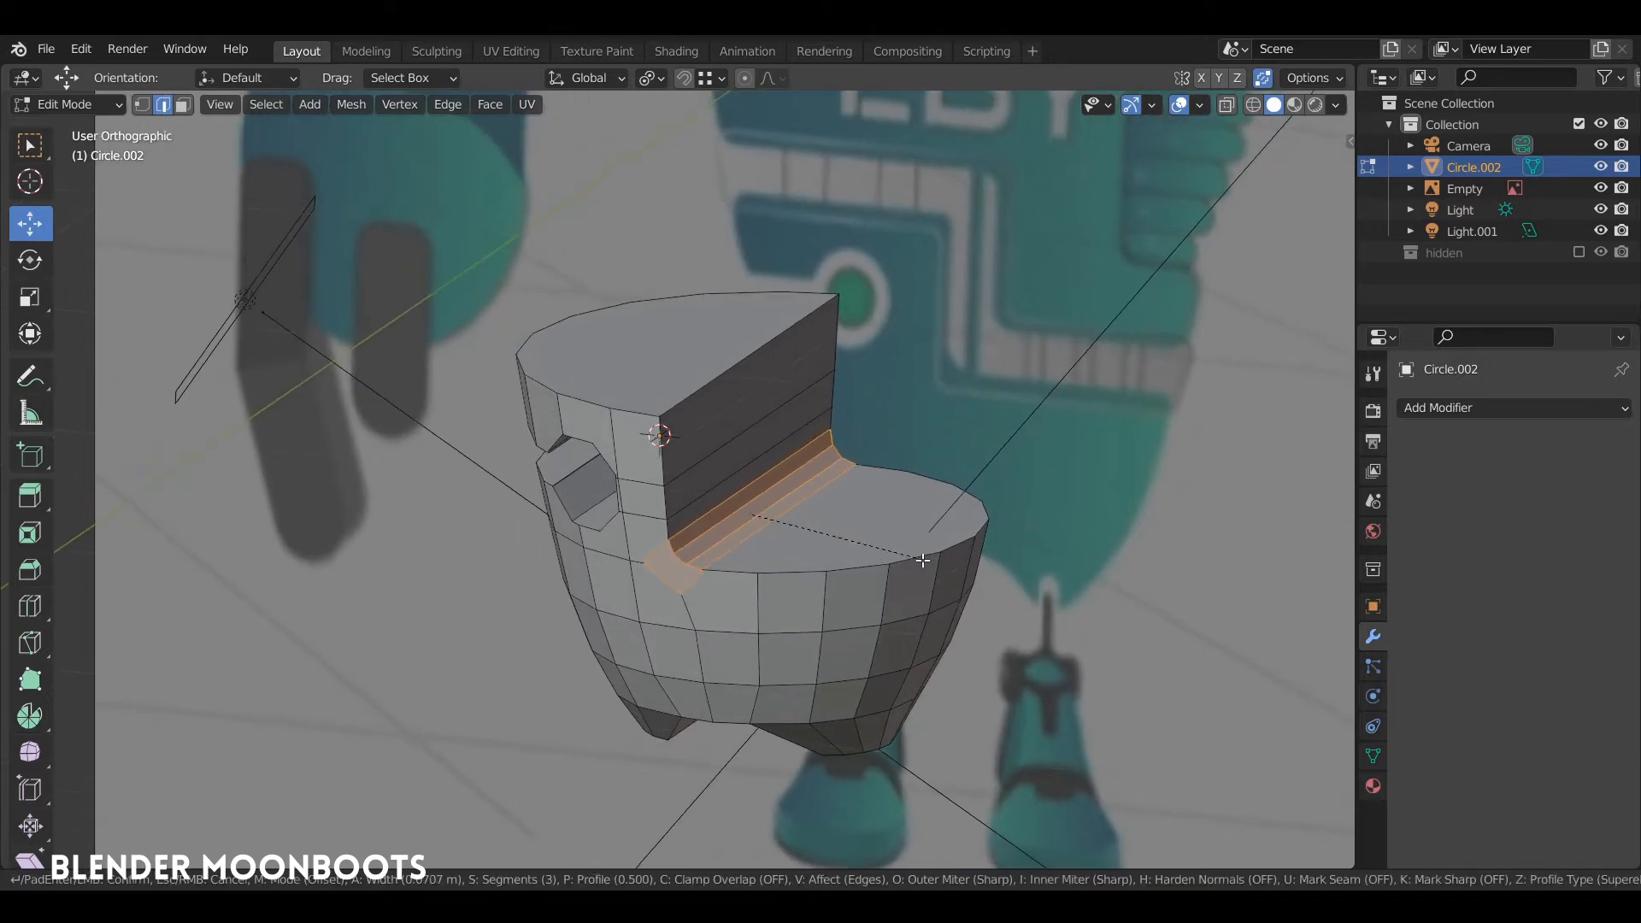
left_click(923, 562)
Step: Examine the bevelled corner's vertices and check the snapping options for vertex snapping
scroll(913, 470, "up", 5)
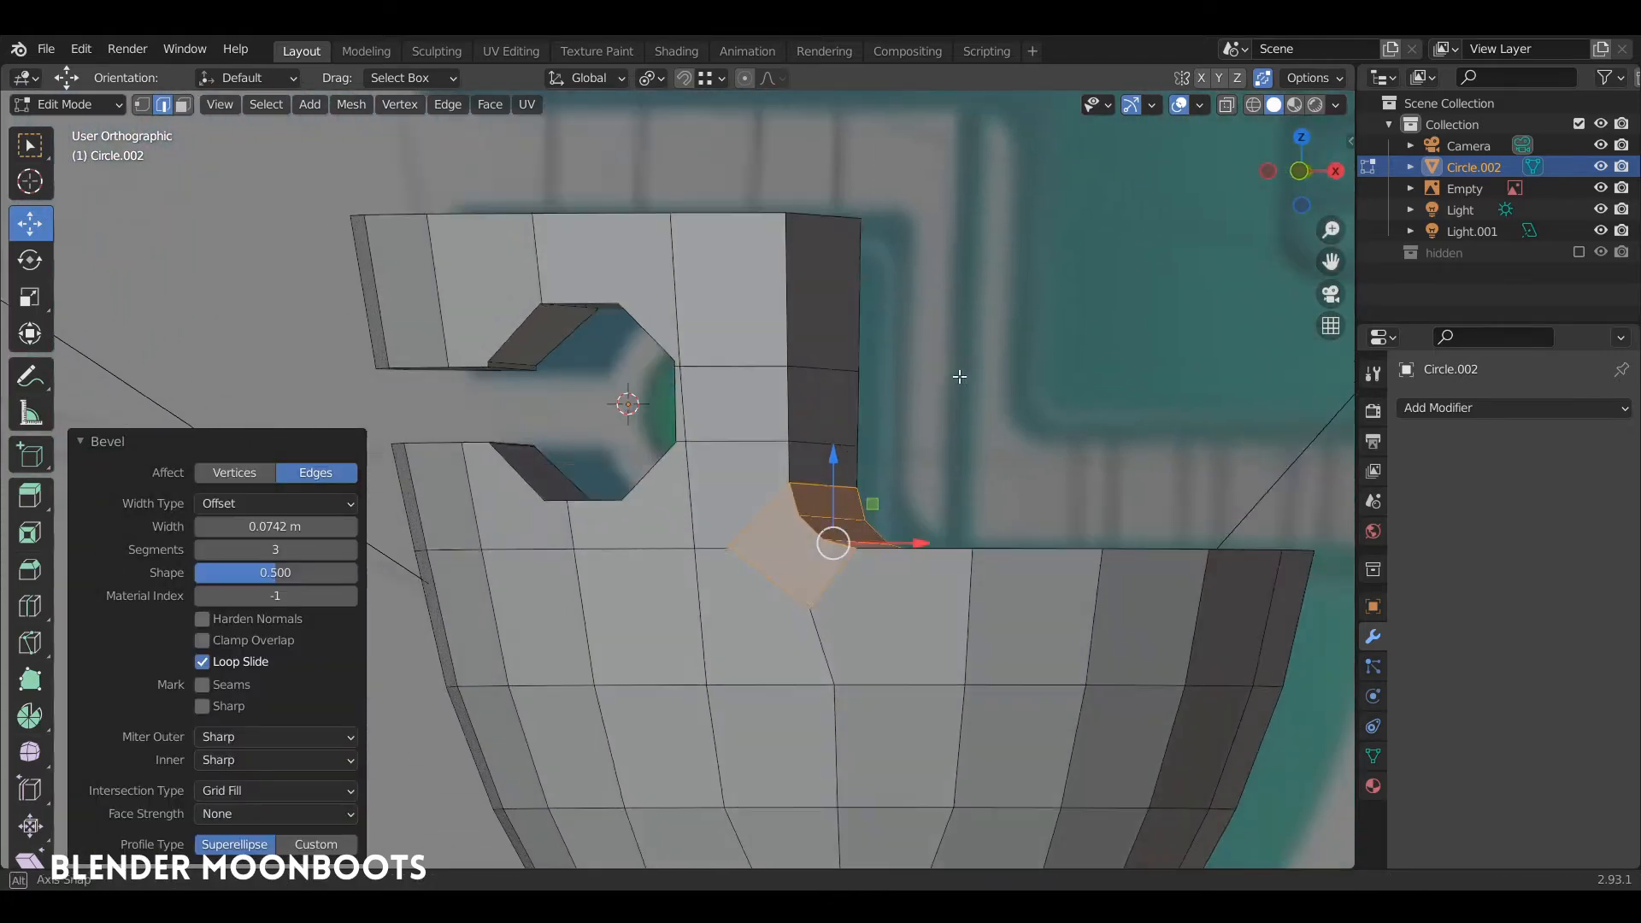
middle_click_drag(912, 470, 896, 447)
scroll(896, 447, "up", 2)
middle_click_drag(1052, 630, 697, 443, "shift")
left_click(928, 554)
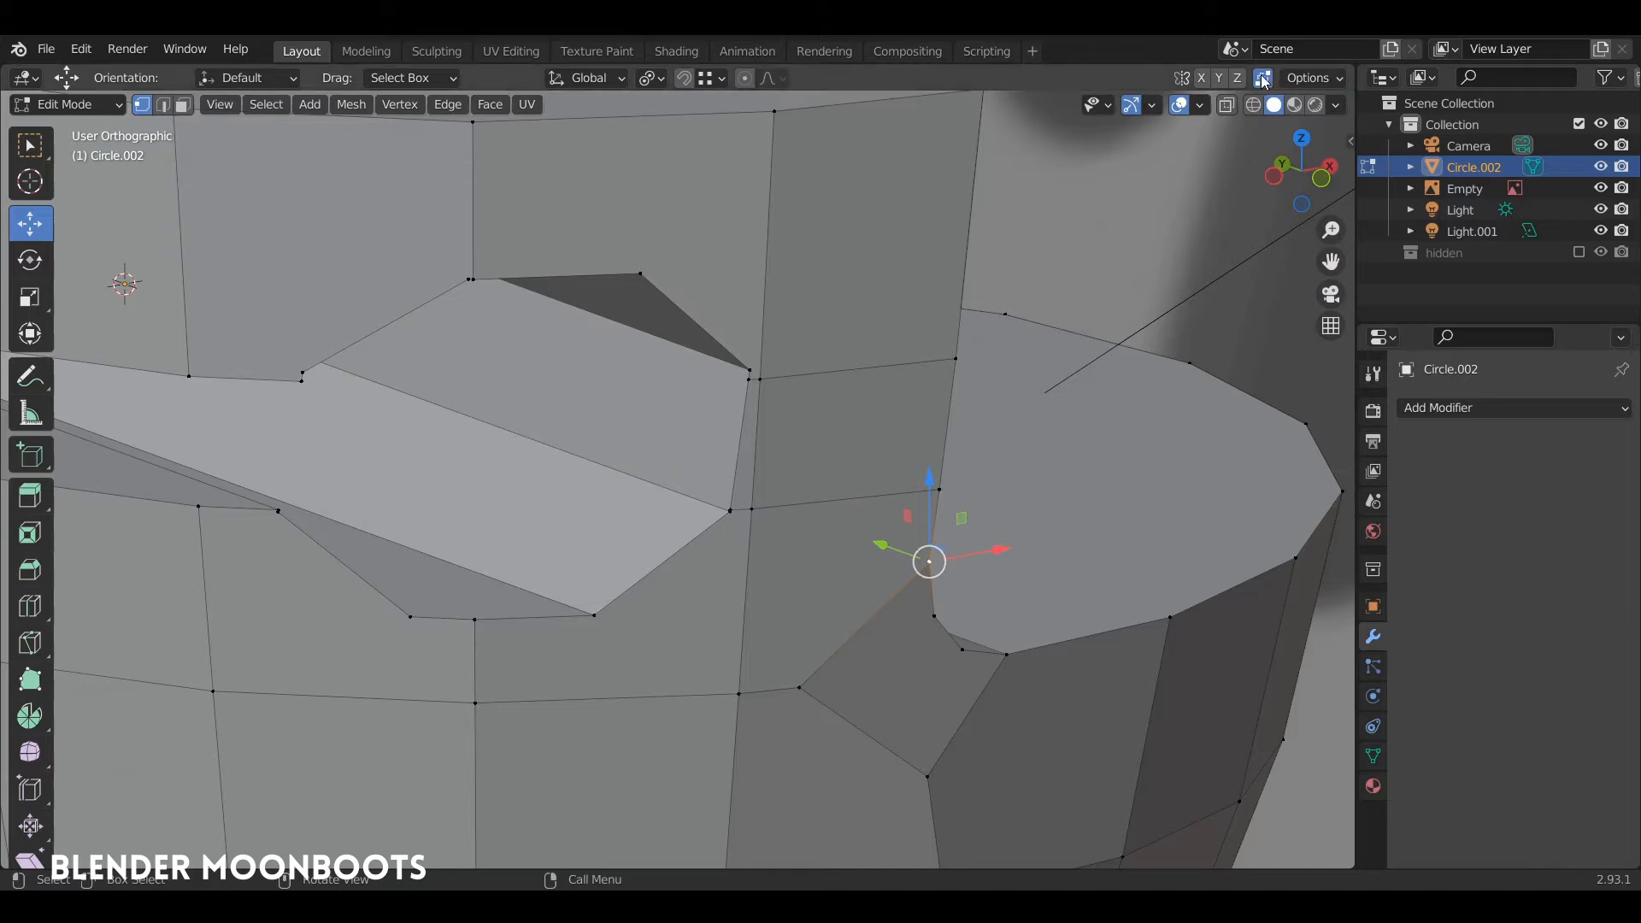
left_click(708, 79)
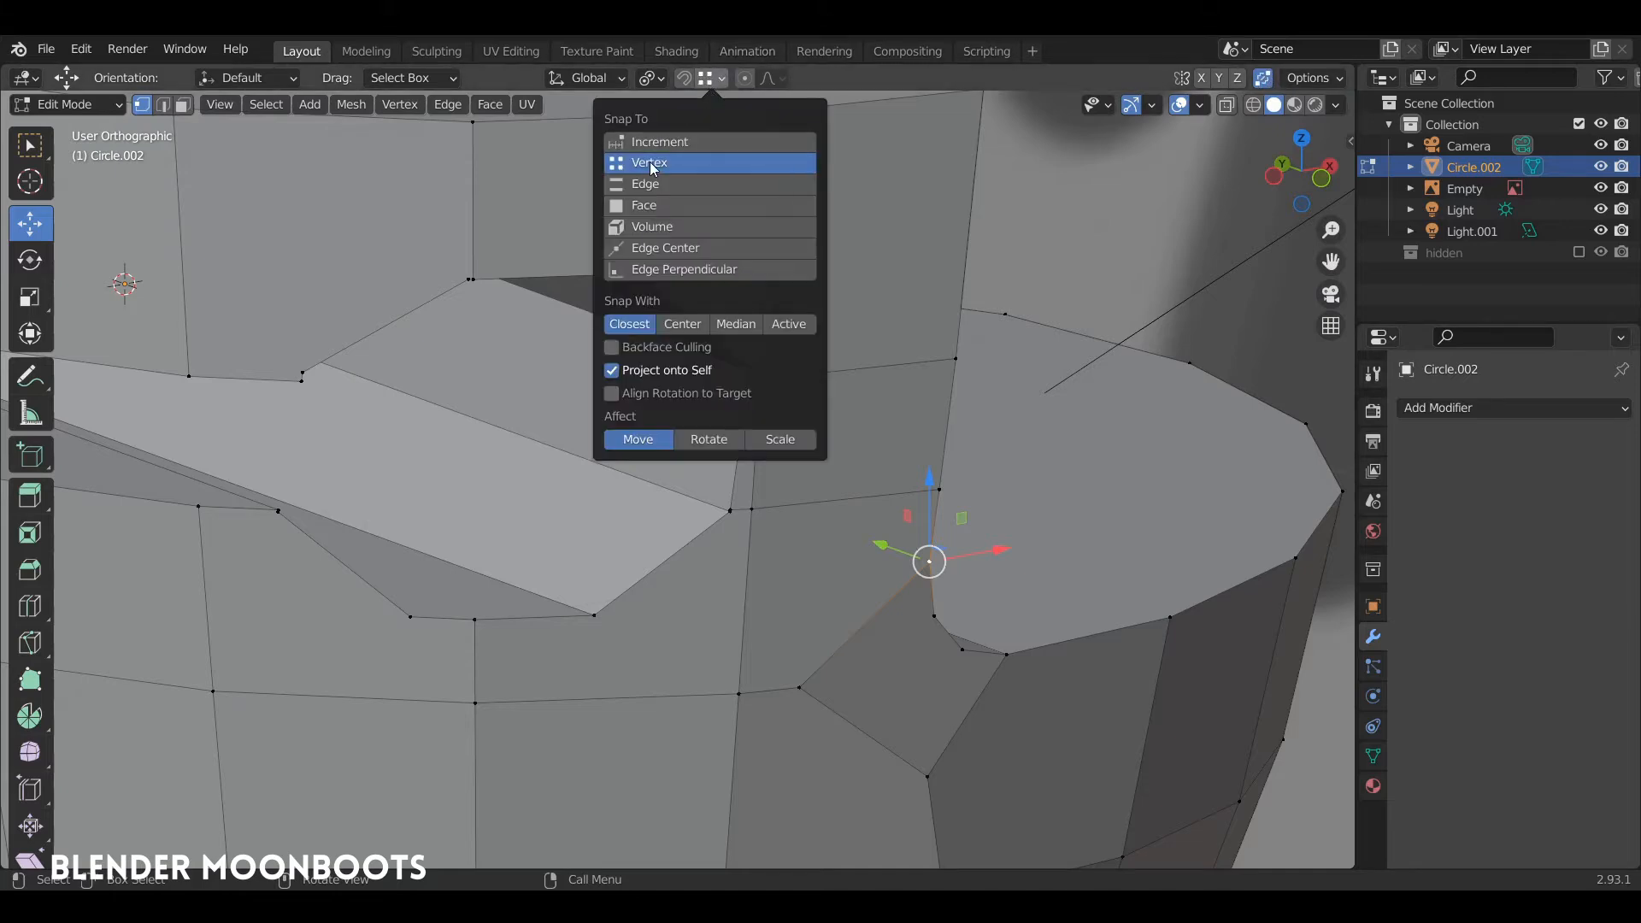
left_click(684, 79)
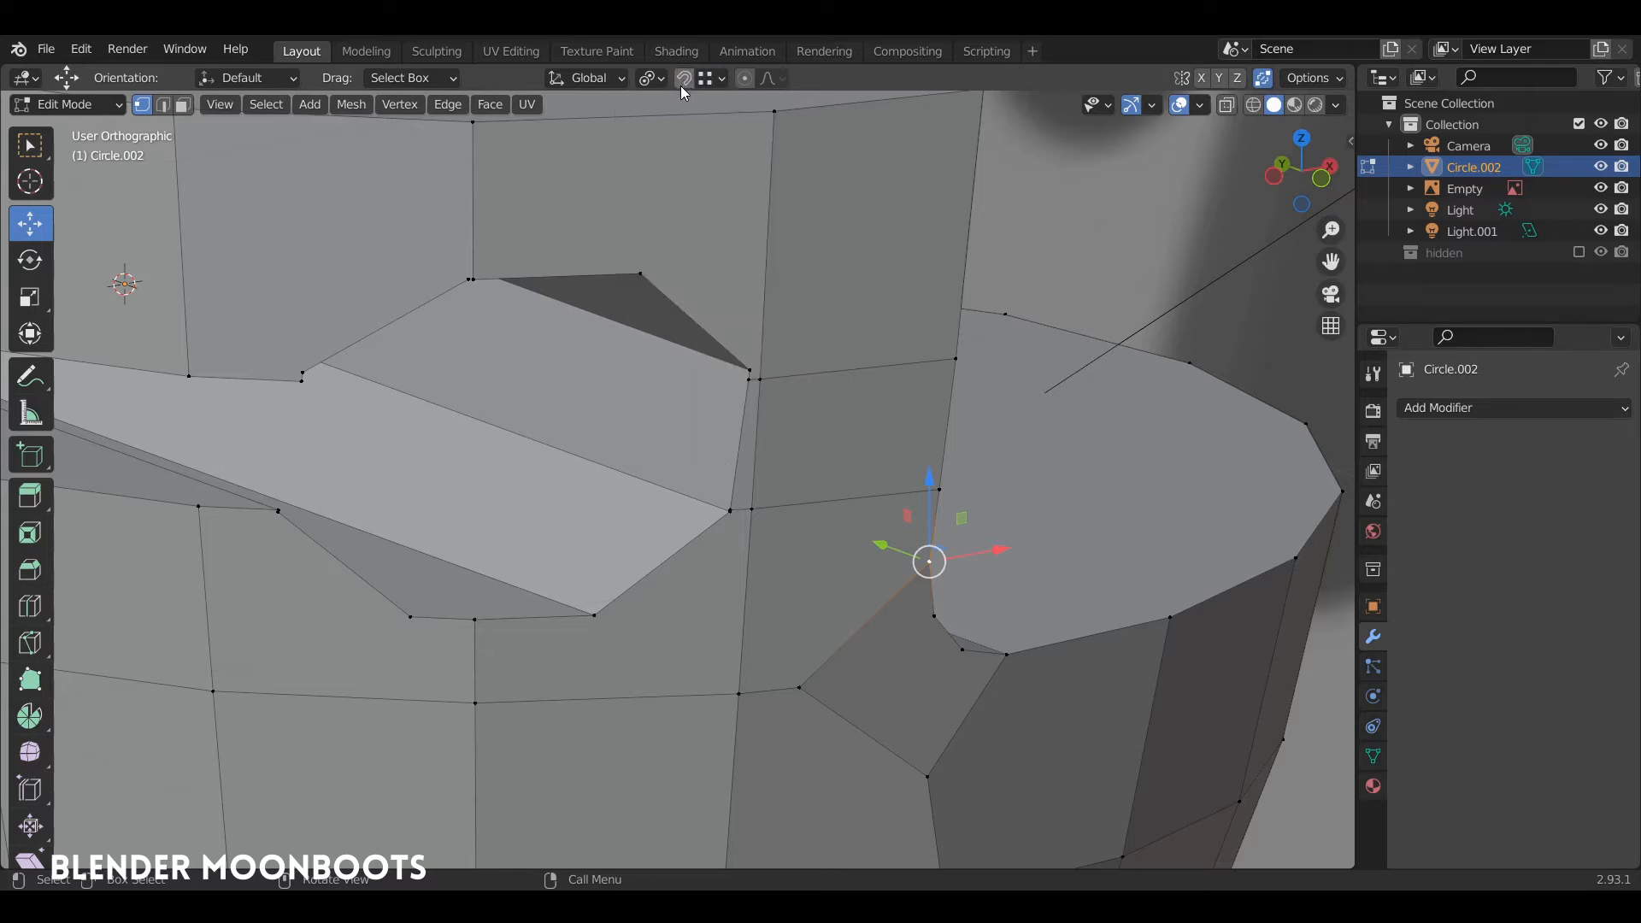
Step: Snap the wall-edge vertex just above the bevel onto the bevel's upper front vertex to merge them
mouse_move(891, 409)
middle_mouse_down()
mouse_move(766, 392)
mouse_move(829, 368)
mouse_move(879, 384)
mouse_move(880, 413)
middle_mouse_up()
mouse_move(881, 413)
middle_mouse_down()
mouse_move(899, 430)
mouse_move(896, 337)
mouse_move(813, 260)
mouse_move(828, 322)
mouse_move(757, 287)
mouse_move(869, 368)
mouse_move(832, 264)
mouse_move(926, 433)
middle_mouse_up()
left_click(898, 431)
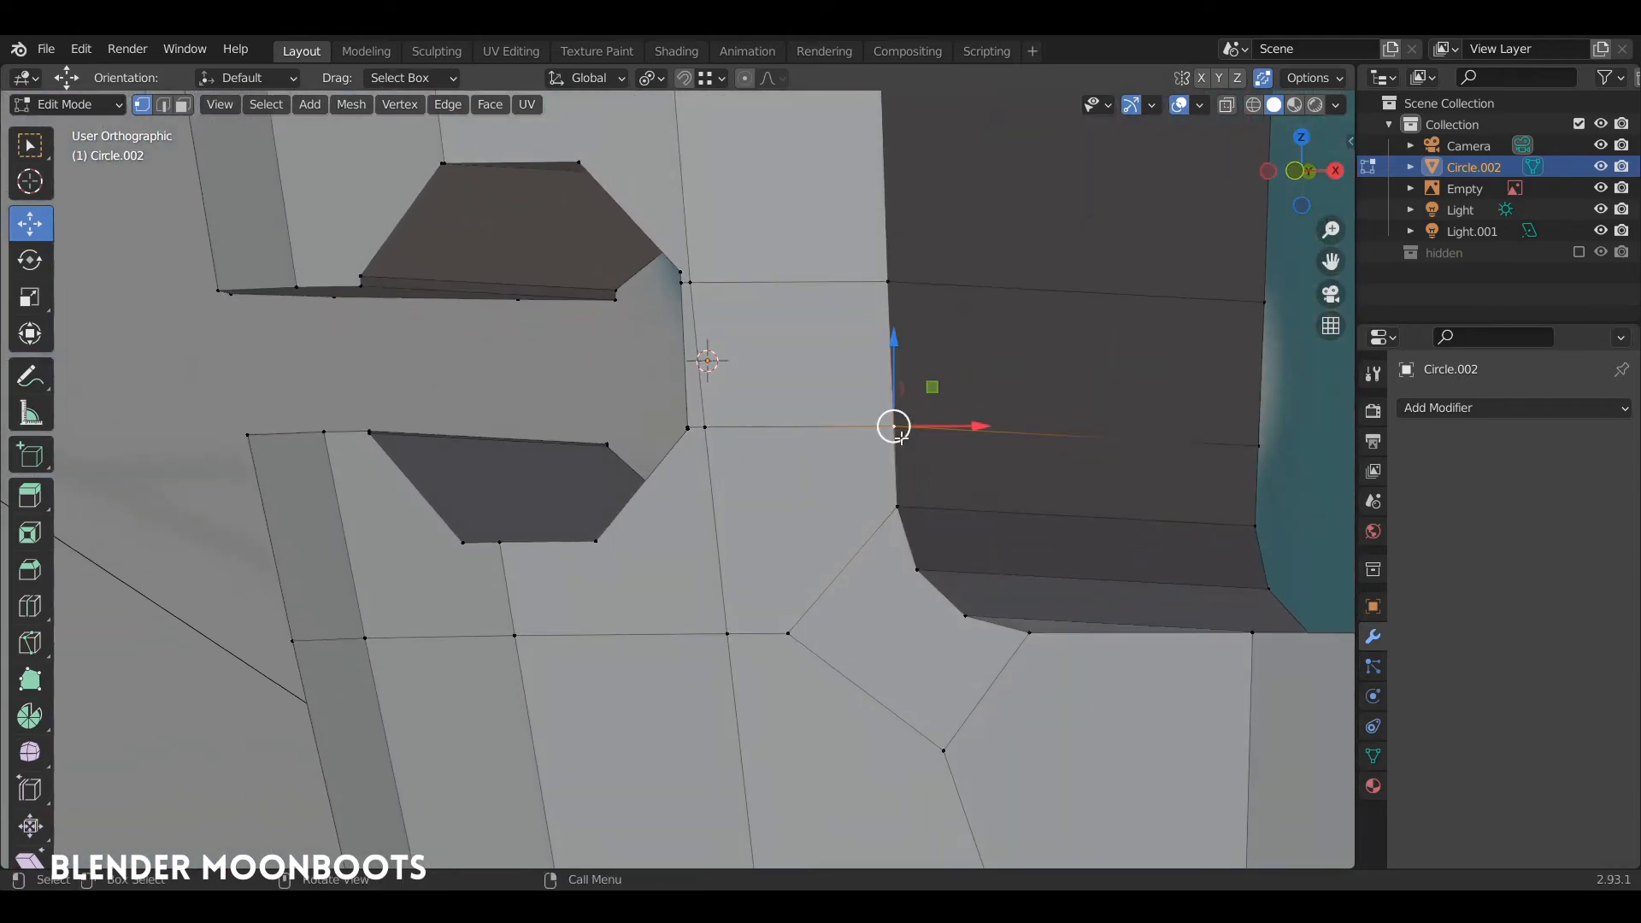
key("g")
left_click(900, 505, "ctrl")
Step: Snap the stray vertex at the octagonal cutout's lower inner corner onto the neighbouring corner vertex
middle_click_drag(900, 505, 966, 520)
middle_click_drag(824, 439, 790, 453, "ctrl")
left_click(684, 387)
key("g")
left_click(682, 392, "ctrl")
Step: Connect the octagonal cutout's upper inner corner vertex to the raised wall's top corner vertex with a new edge
middle_click_drag(791, 453, 799, 652, "ctrl")
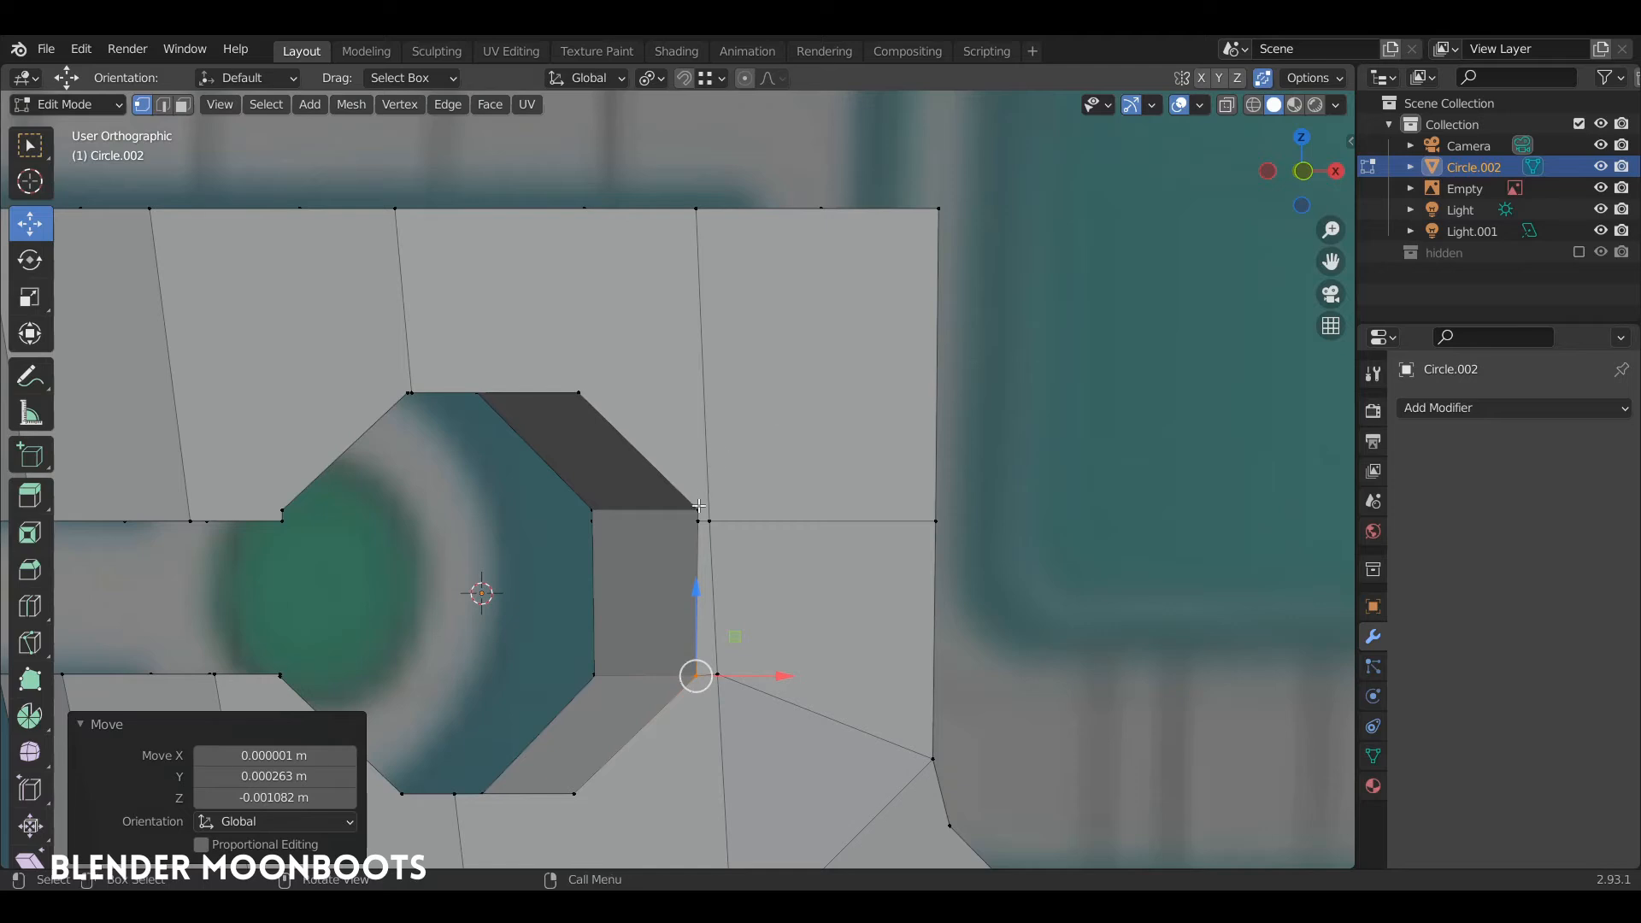
left_click(698, 509)
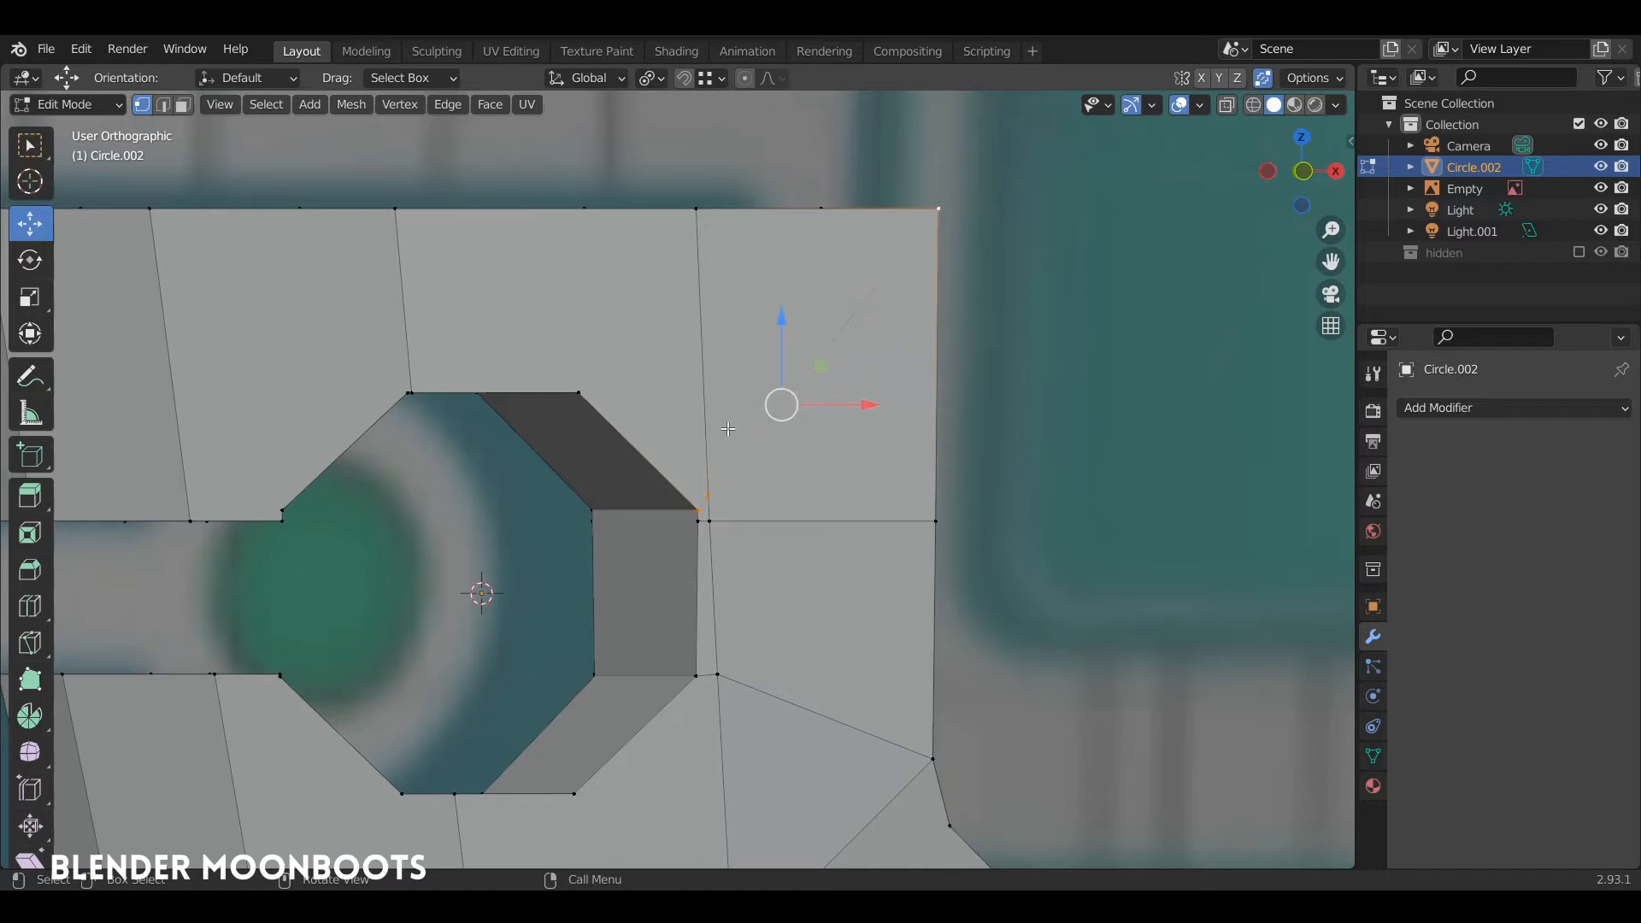
scroll(718, 506, "up", 4)
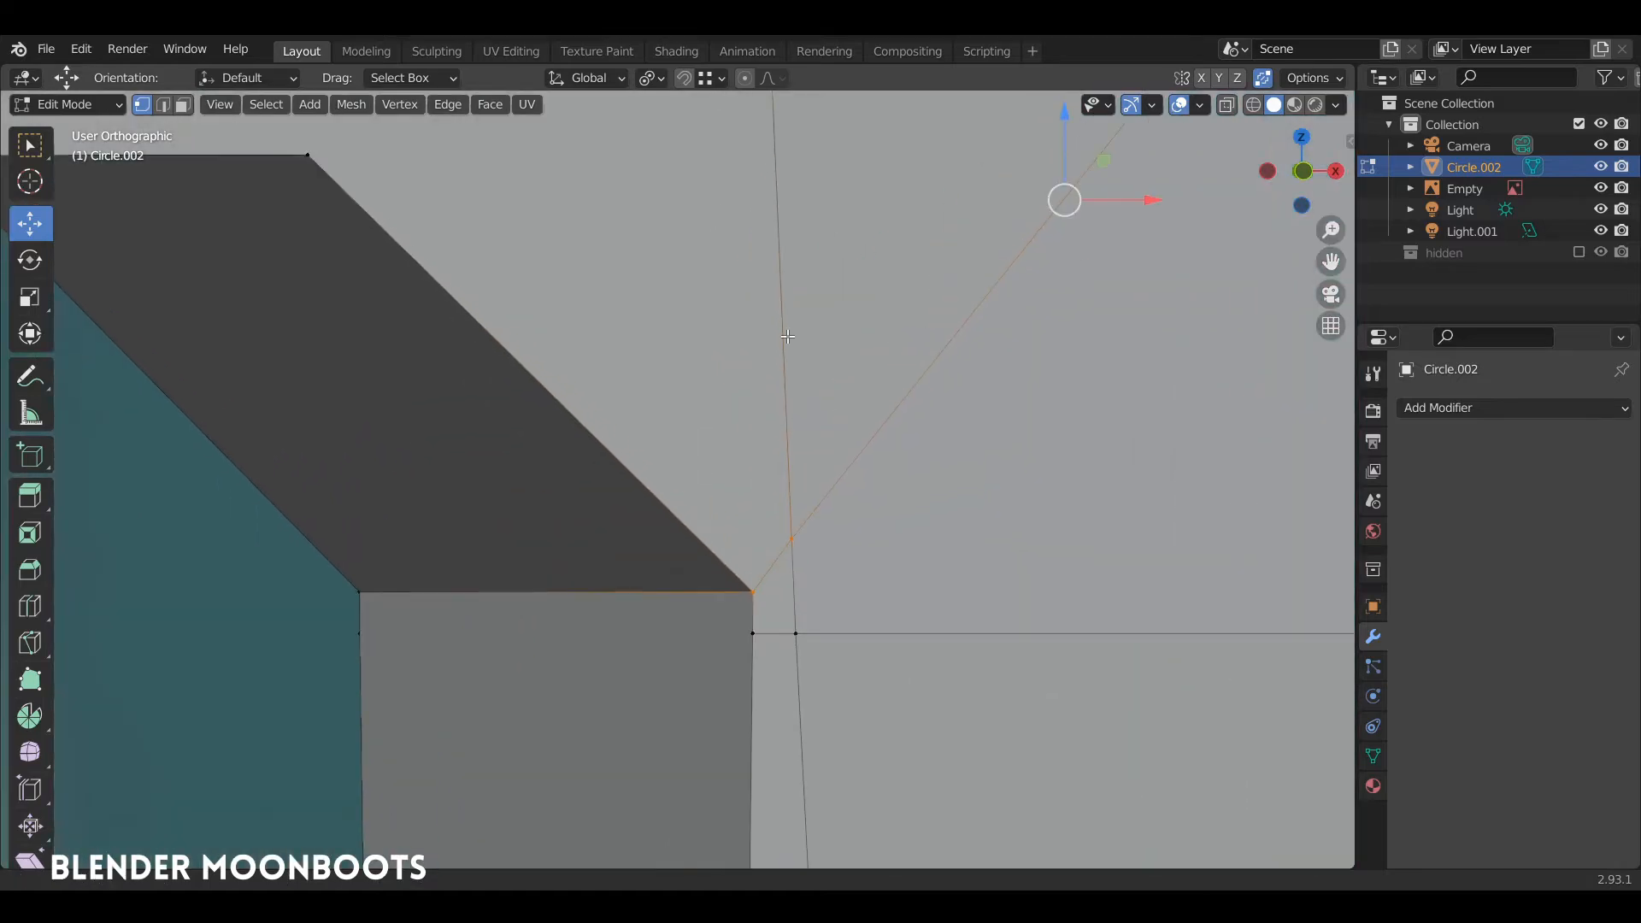
scroll(769, 507, "down", 5)
mouse_move(809, 507)
middle_mouse_down()
mouse_move(920, 535)
mouse_move(785, 518)
middle_mouse_up()
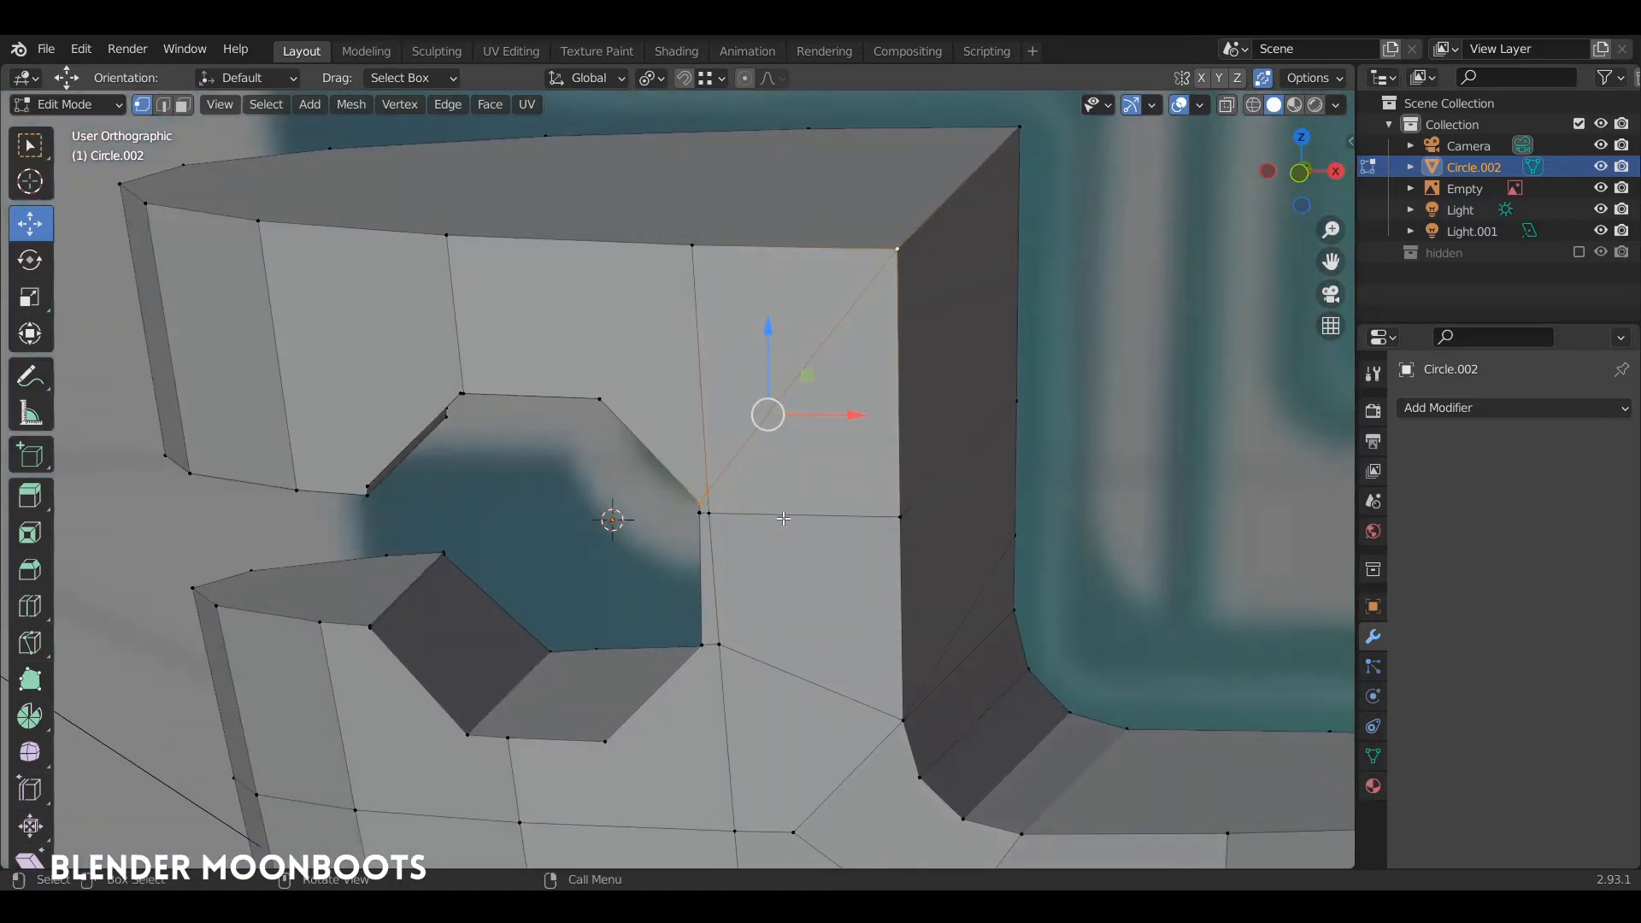
Step: Dissolve the horizontal edge running from beside the cutout to the raised wall's outer edge
key("2")
left_click(800, 514)
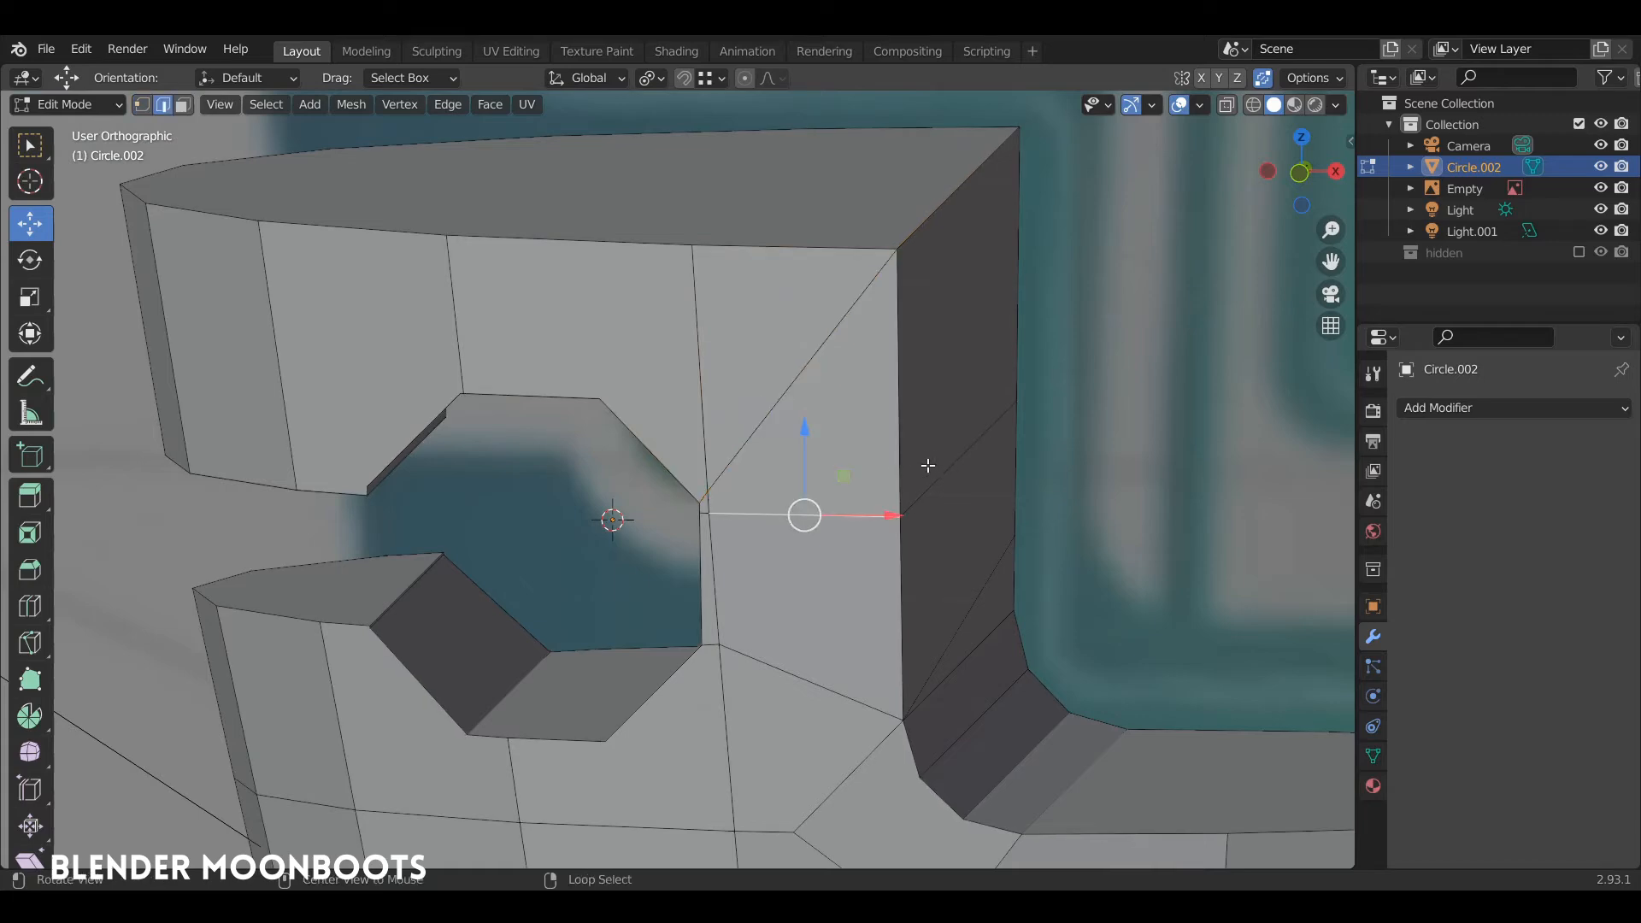
middle_click_drag(937, 476, 734, 487)
key("ctrl+x")
Step: Connect the lower bevel vertices at the step corner to the surrounding front grid vertices with new edges
key("1")
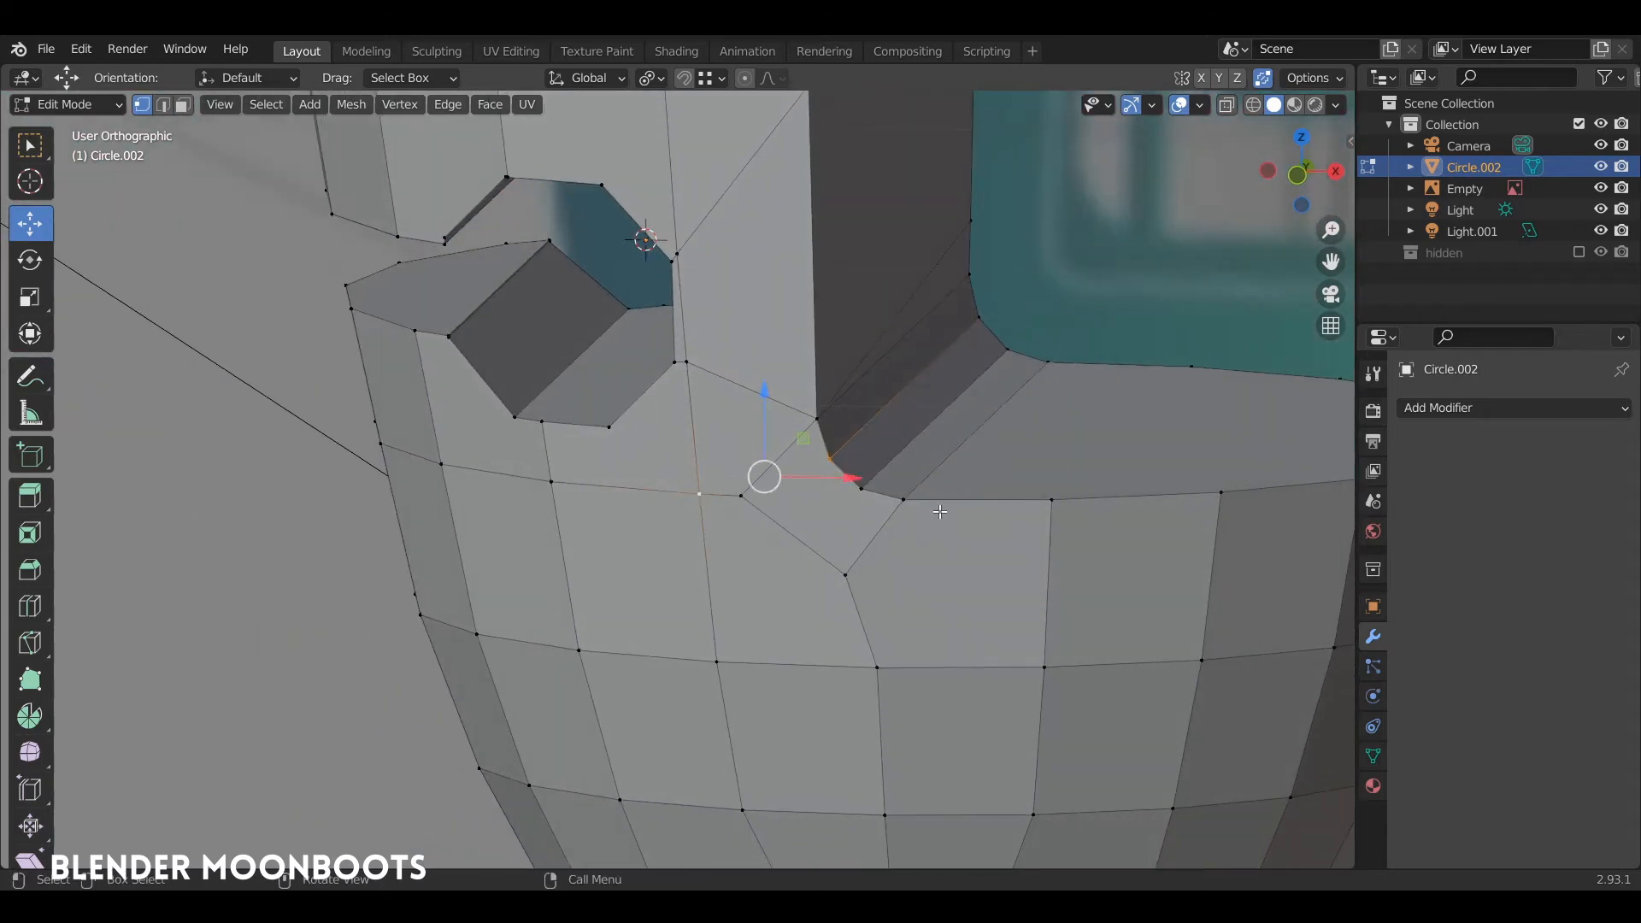
middle_click_drag(864, 484, 862, 487)
left_click(862, 487)
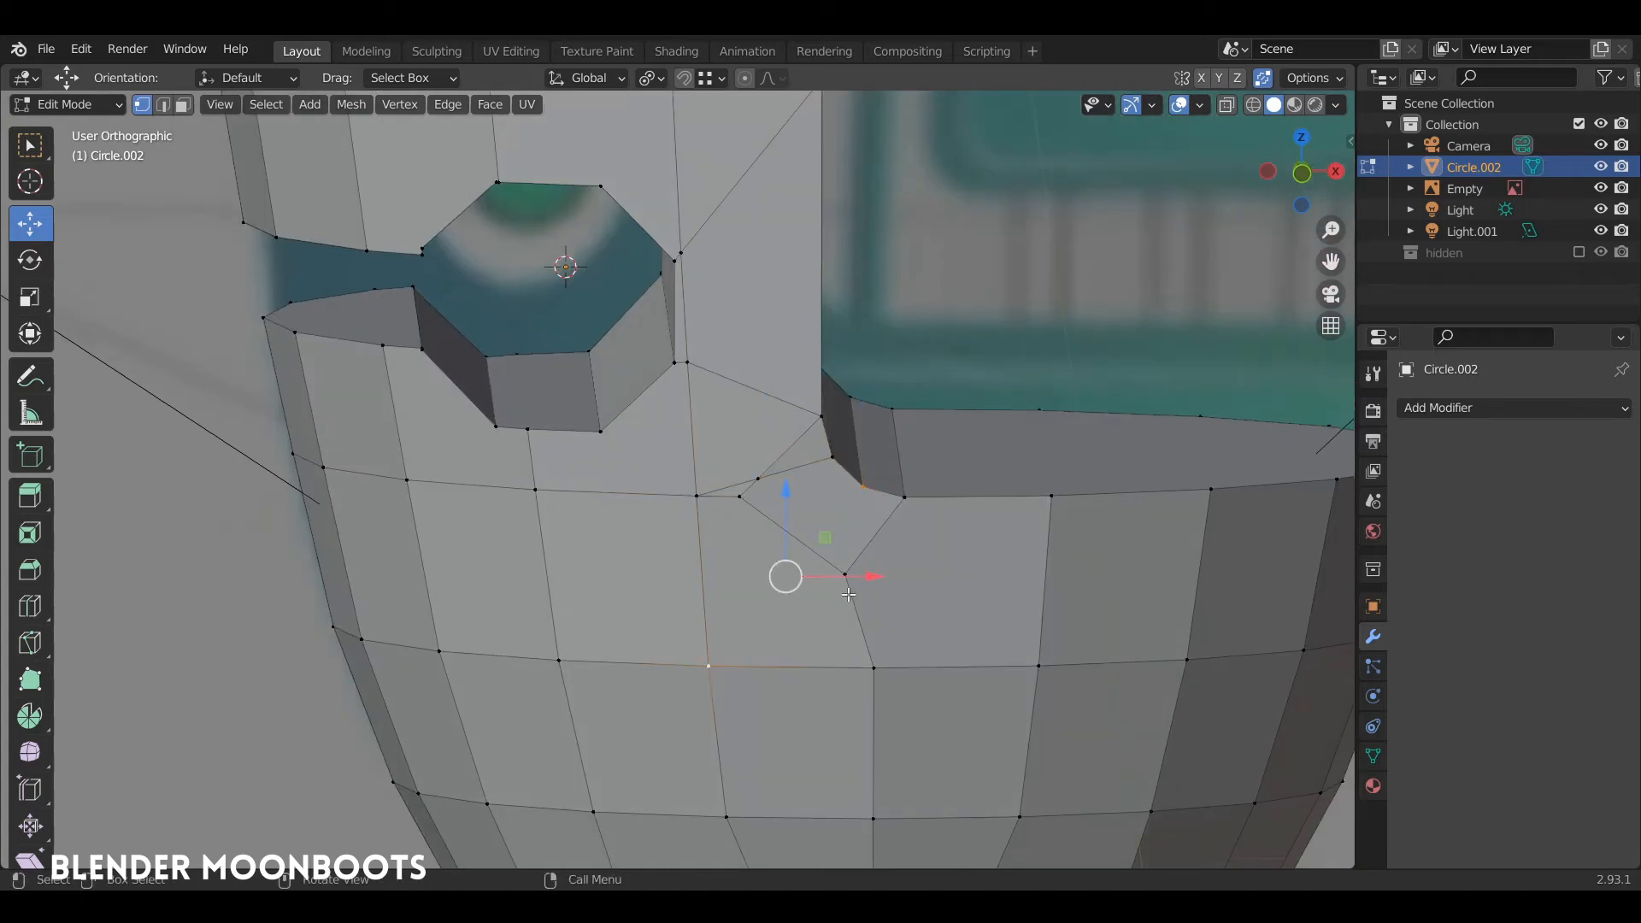
left_click(885, 528)
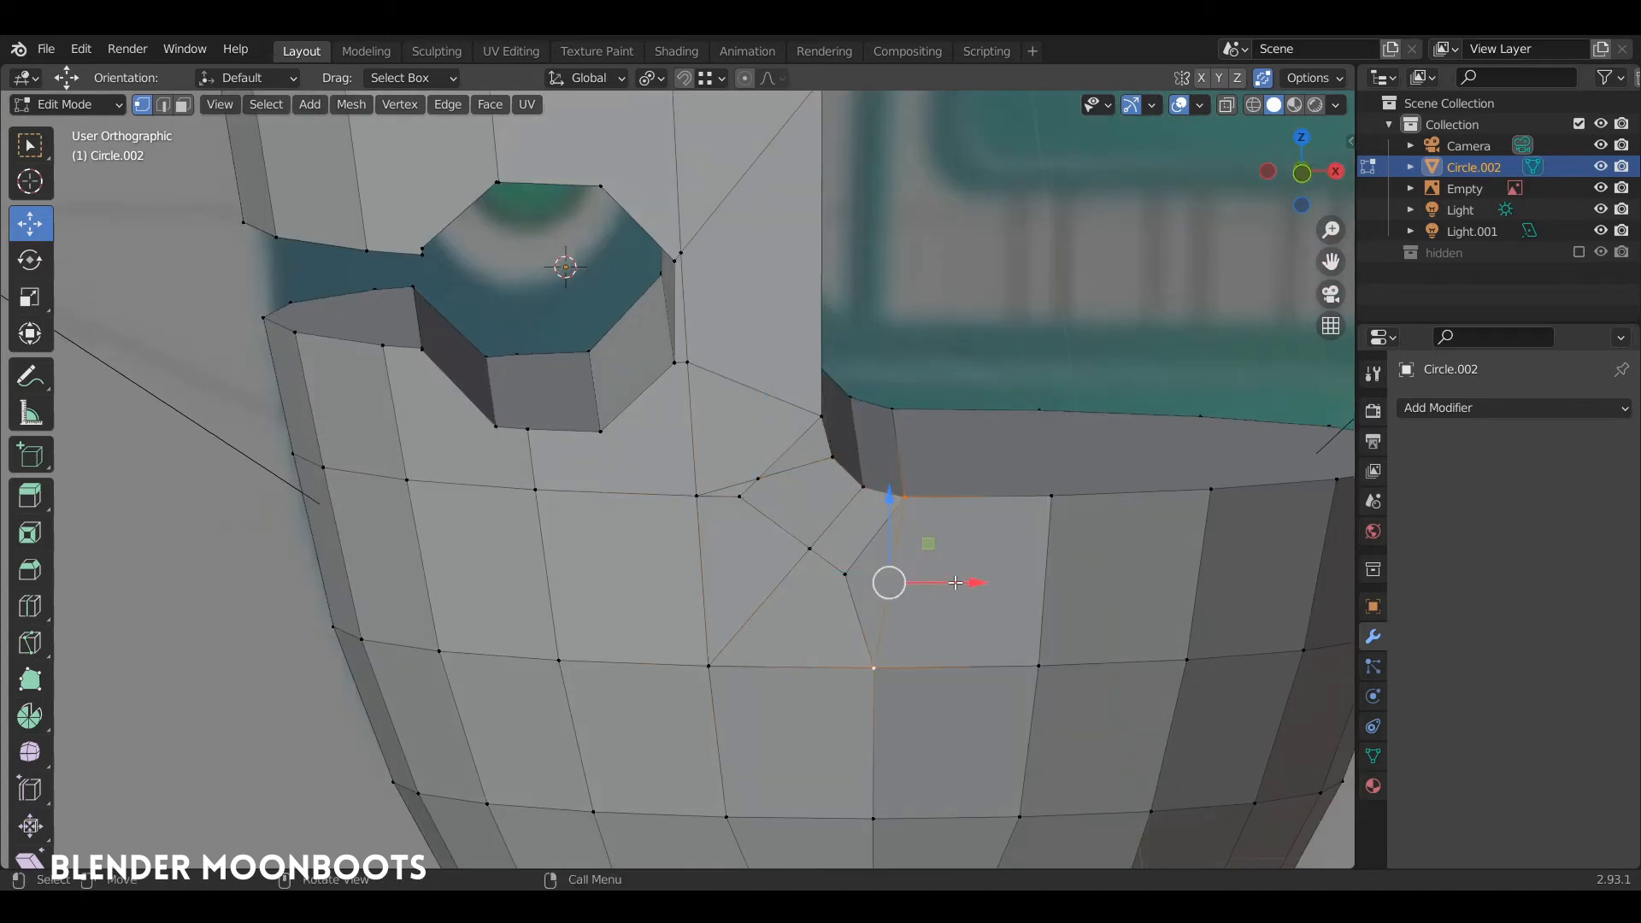
middle_click_drag(941, 559, 894, 538)
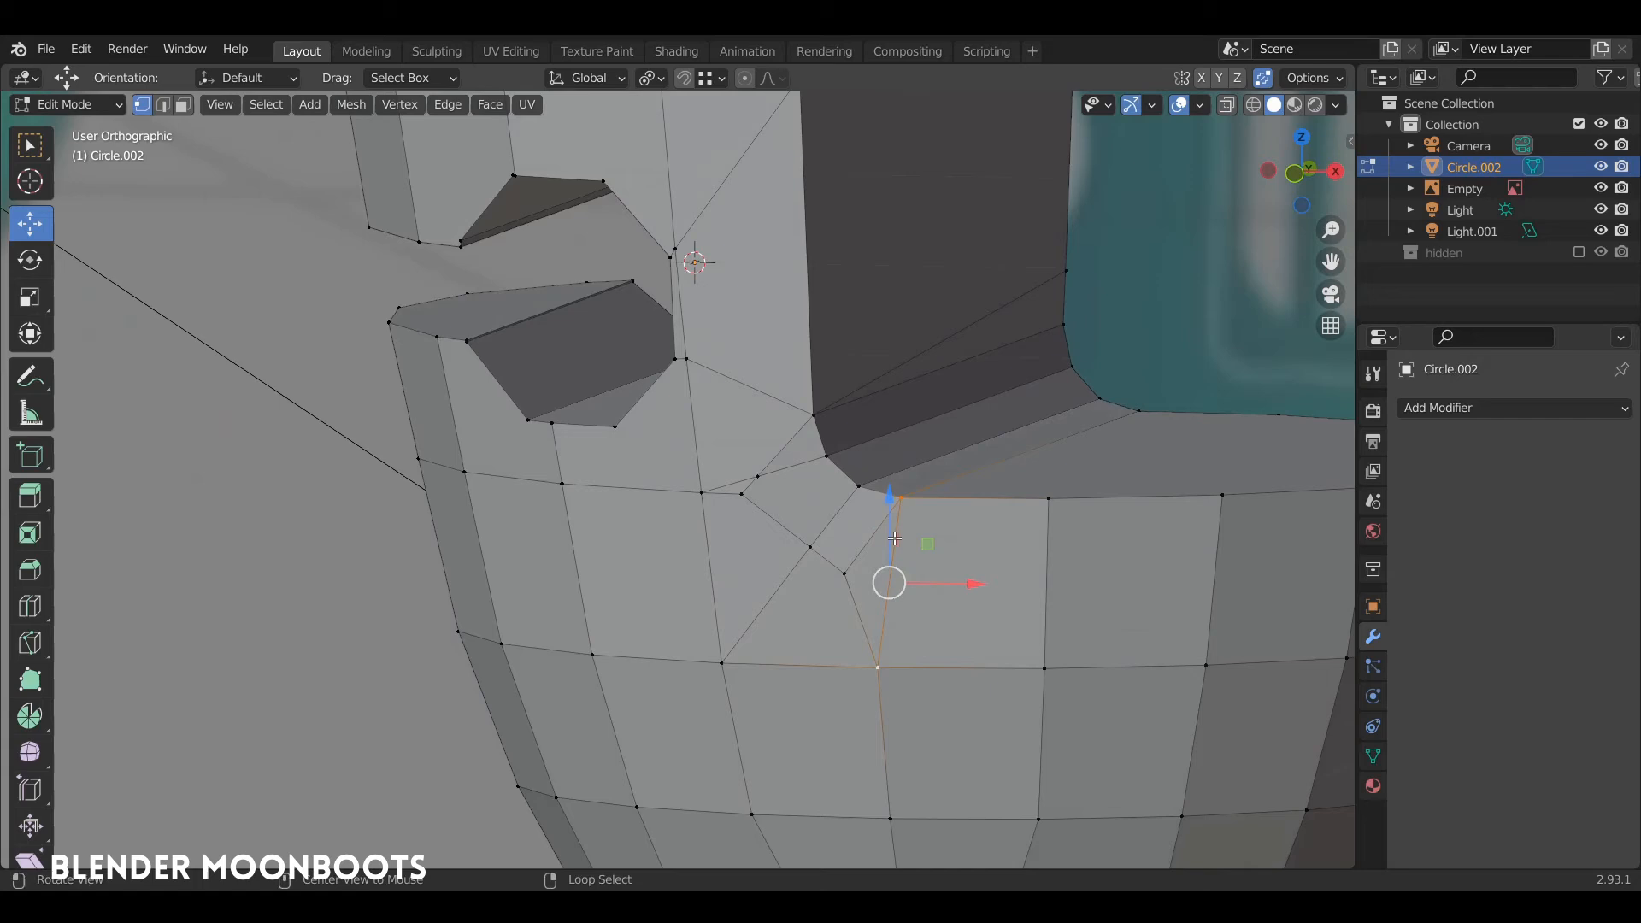
Step: Dissolve the old edges that loop around the bevelled step corner and run down to the grid row below
key("2")
left_click(791, 452)
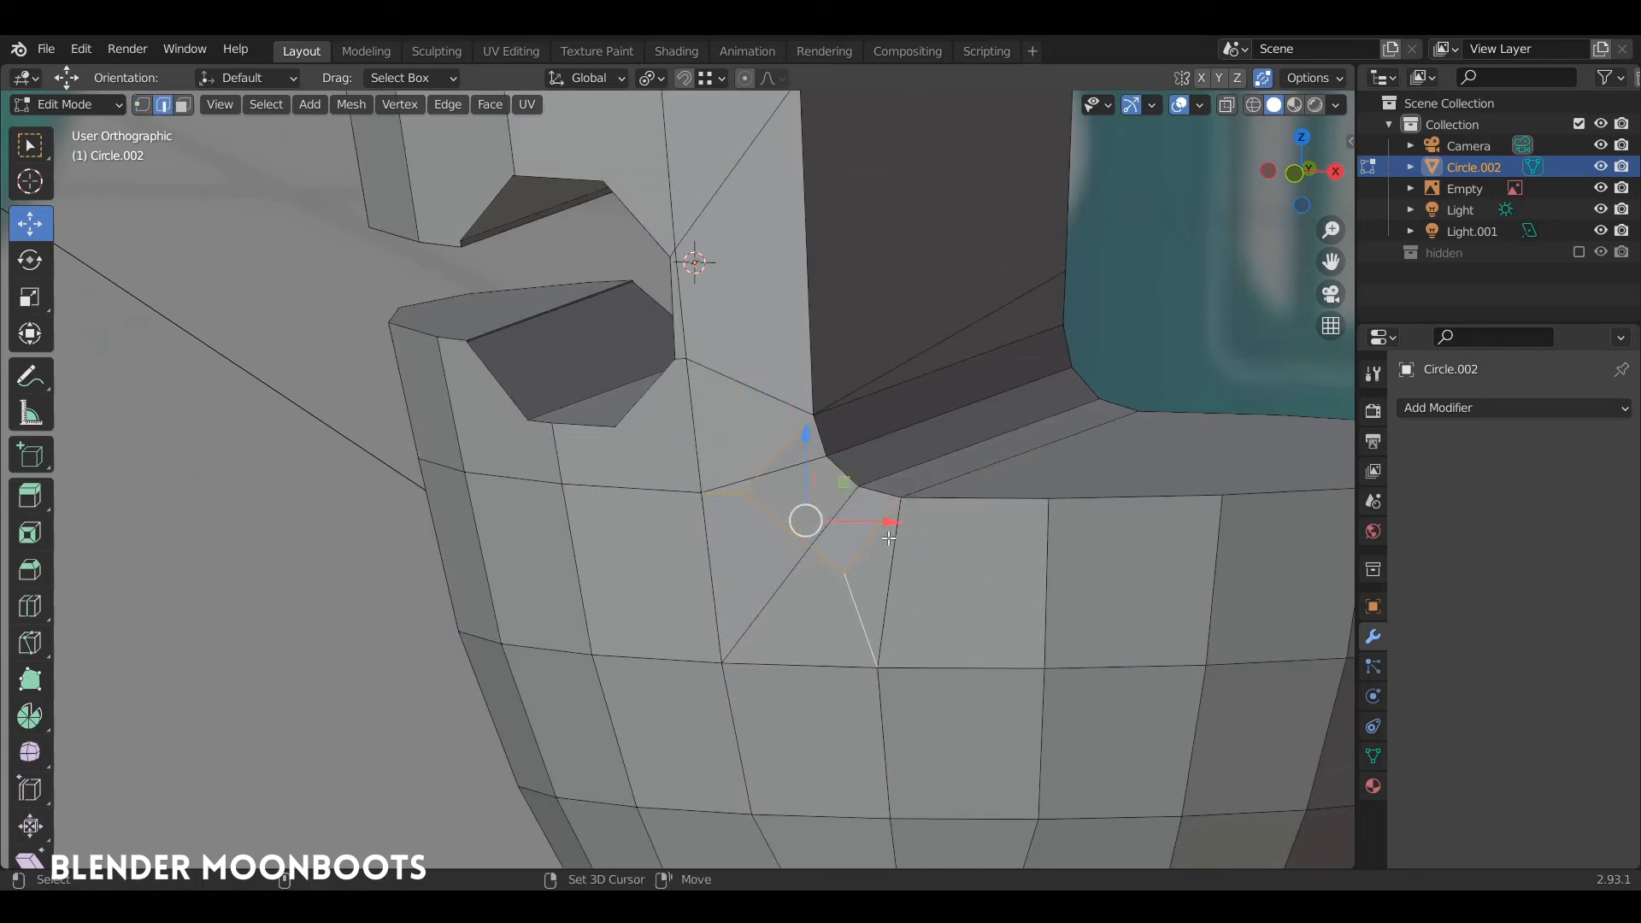
key("ctrl+x")
Step: Connect the inner vertex of the cutout's bottom edge to the nearby grid vertex with a diagonal edge
middle_click_drag(963, 513, 1030, 523)
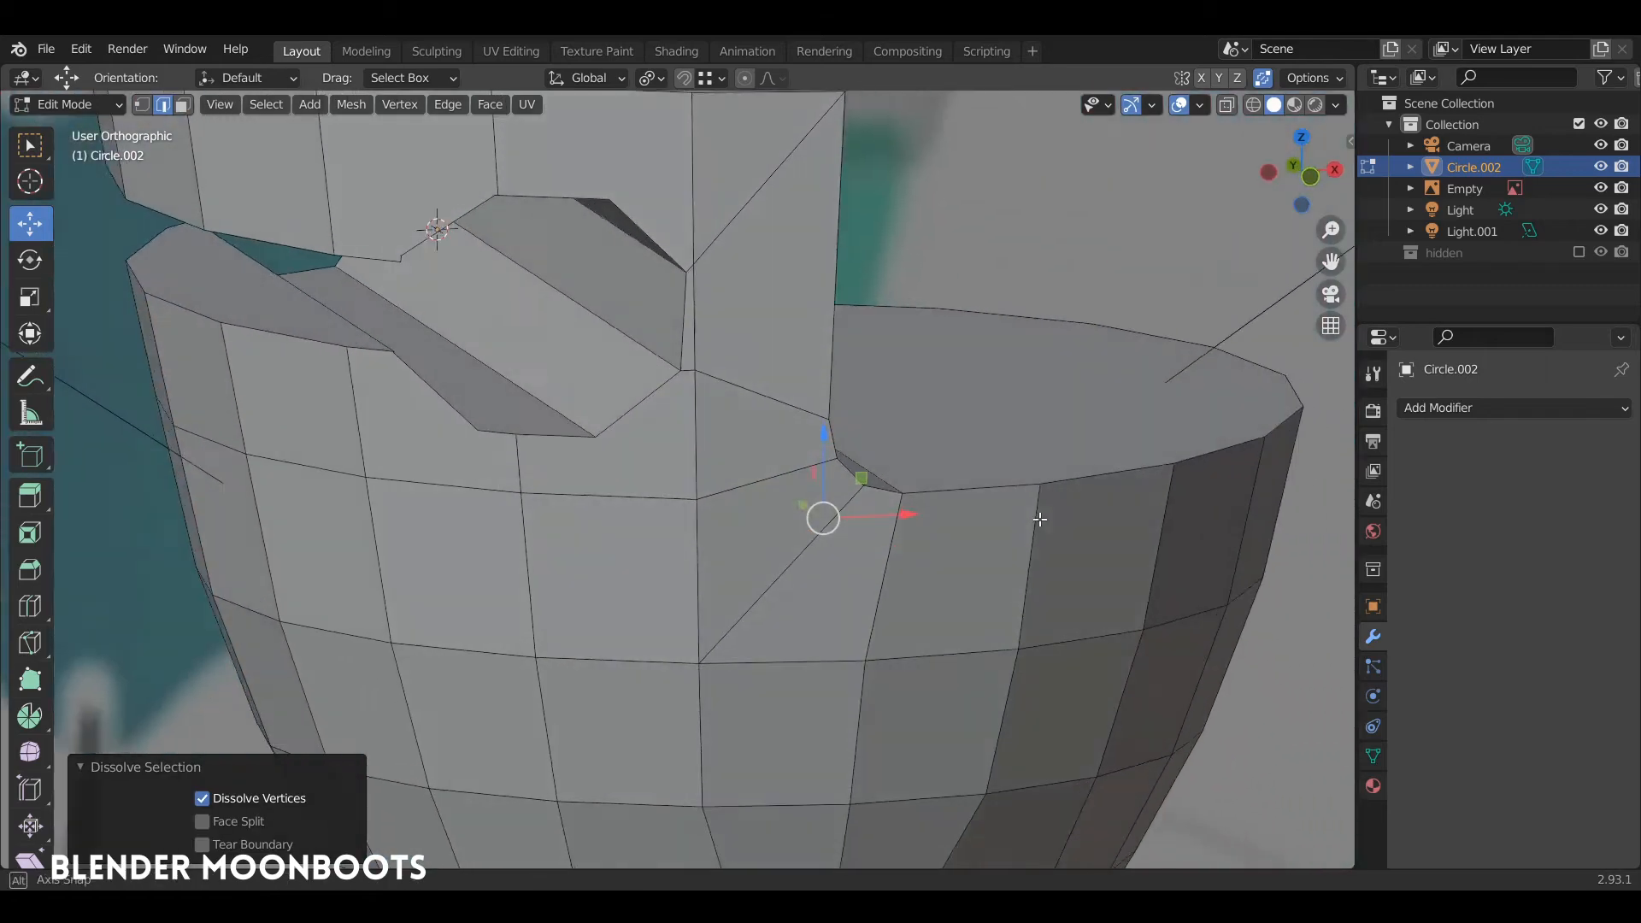
scroll(957, 564, "down", 2)
mouse_move(957, 564)
middle_mouse_down()
mouse_move(982, 572)
mouse_move(951, 555)
middle_mouse_up()
scroll(923, 513, "up", 5)
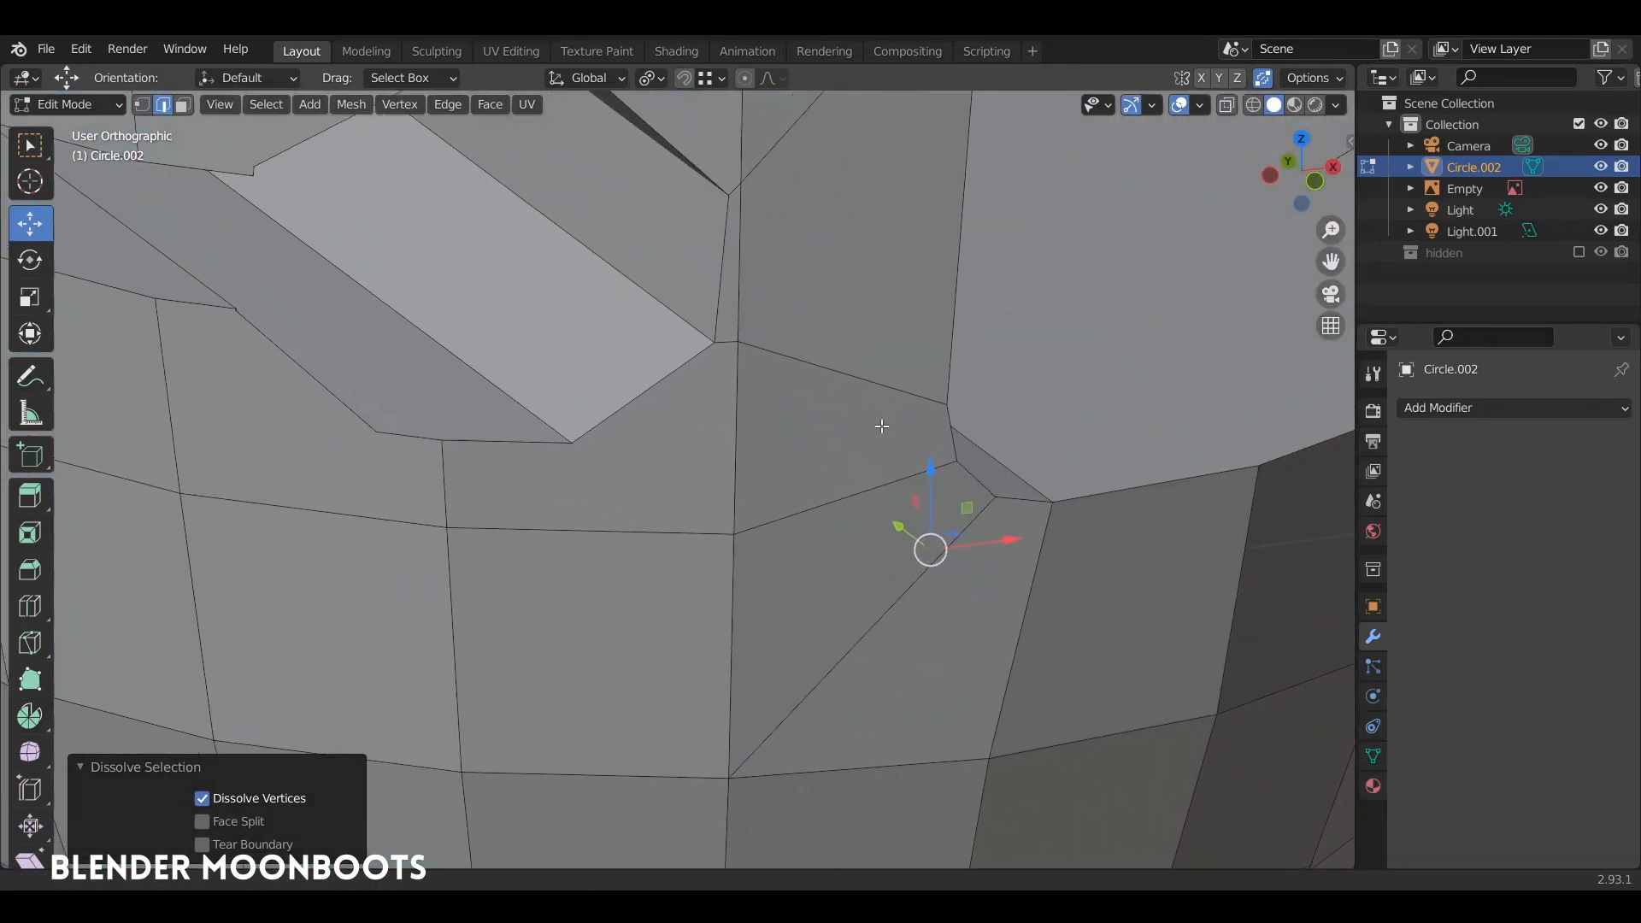
middle_click_drag(881, 426, 967, 436, "shift")
key("1")
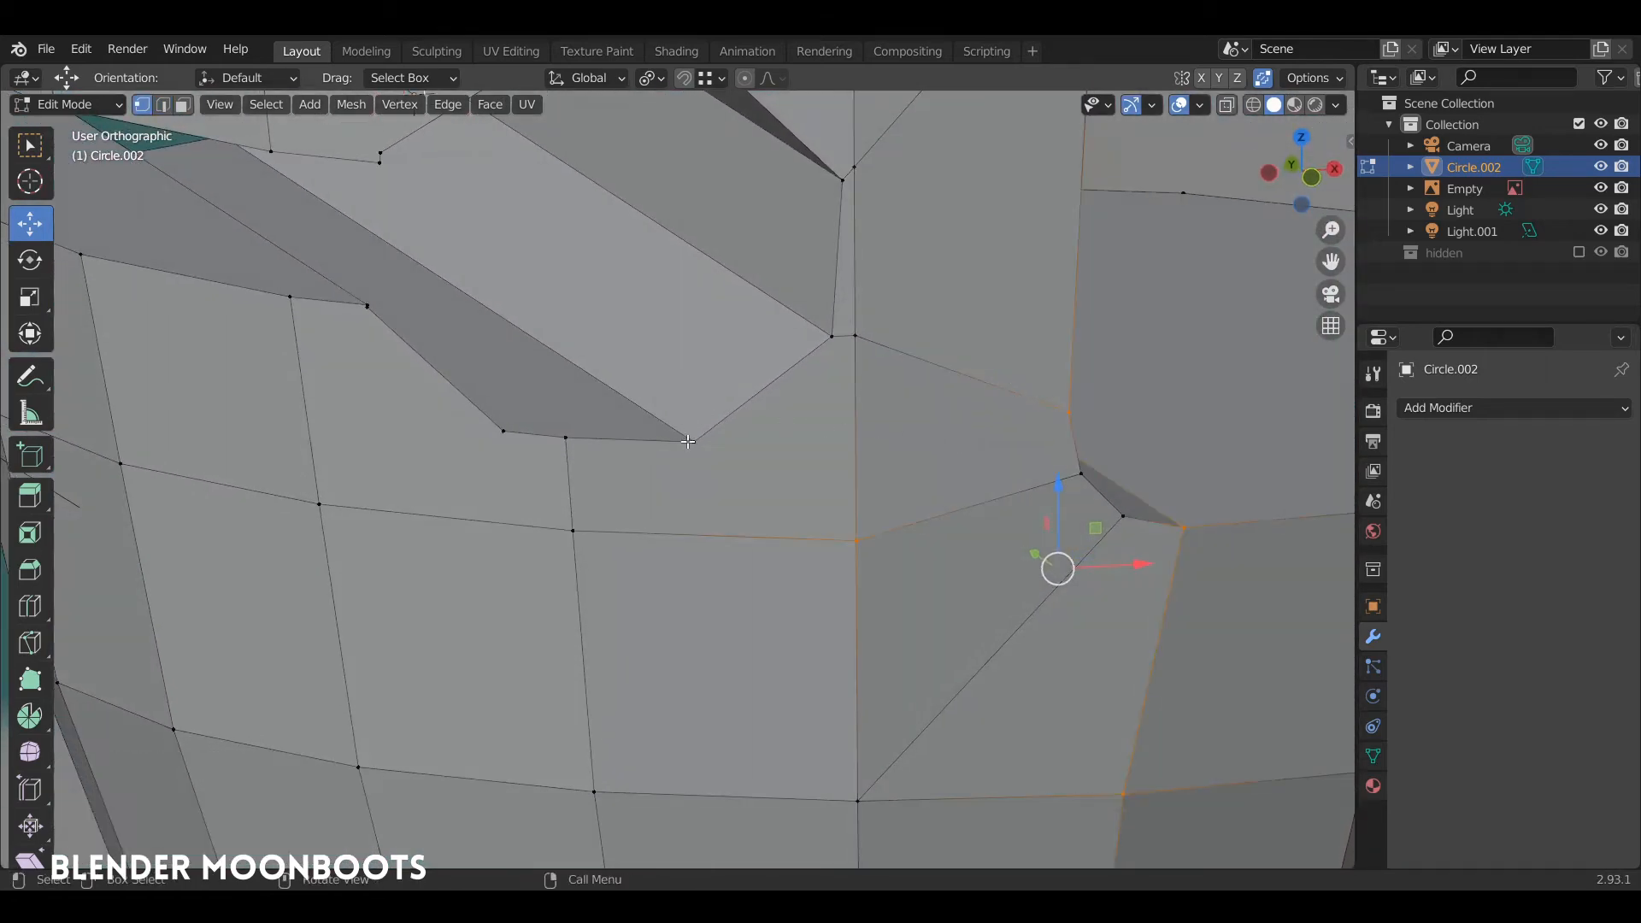
left_click(688, 441)
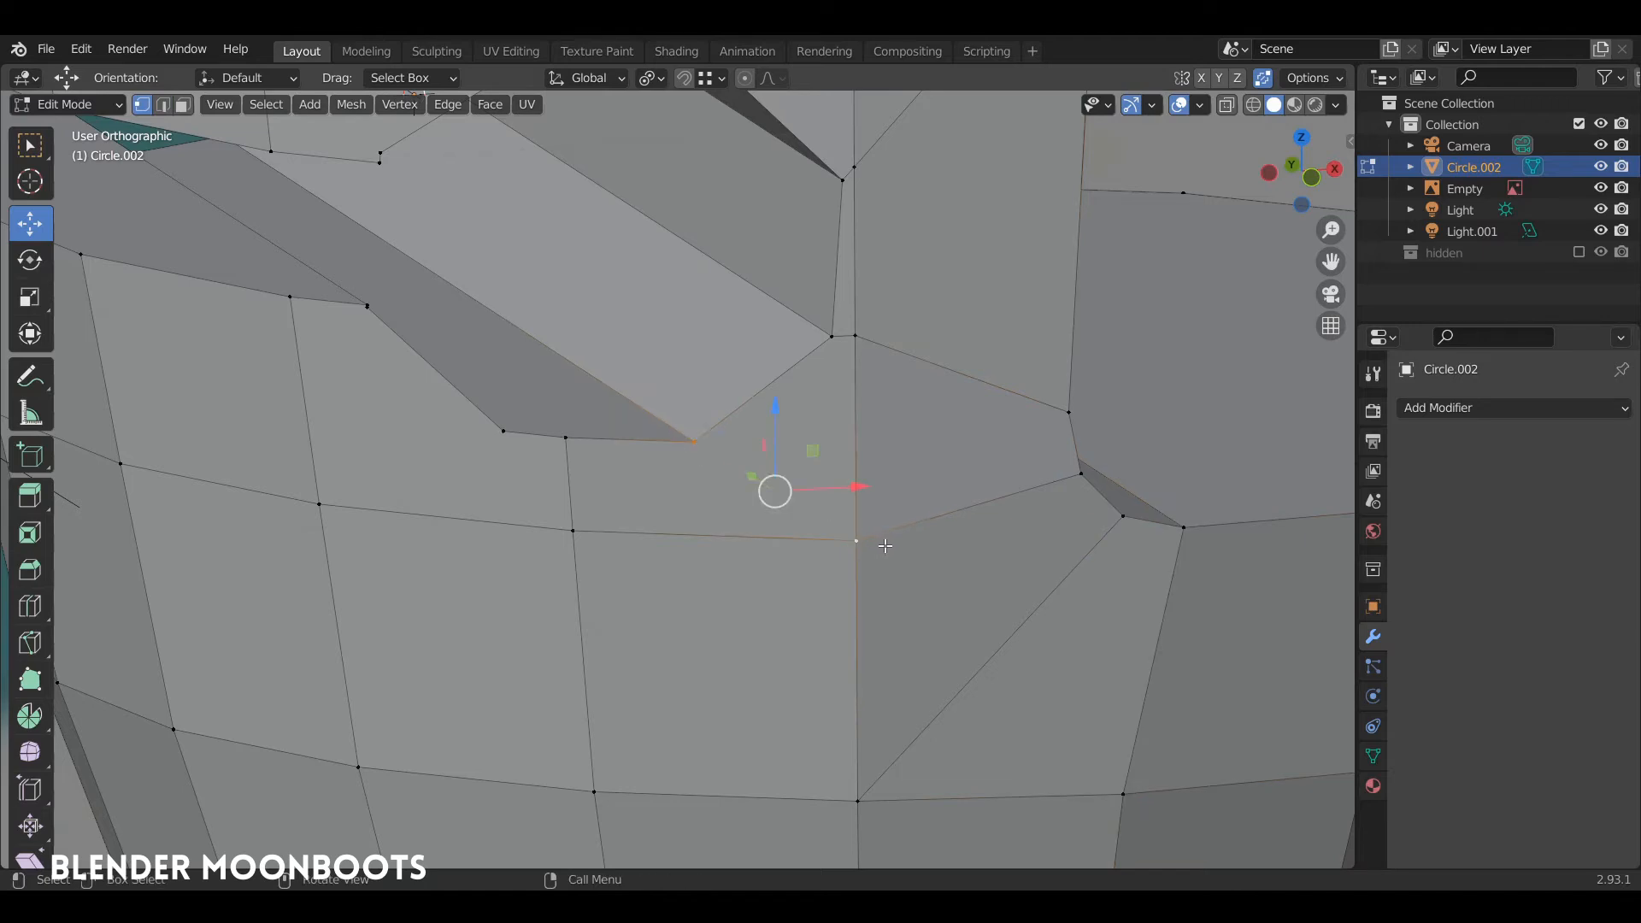
left_click_drag(841, 532, 824, 501, "alt")
Step: Snap the stray vertex on the cutout's bottom edge onto the cutout's lower outer corner
left_click_drag(825, 503, 836, 603, "ctrl+alt")
left_click_drag(596, 448, 557, 436, "alt")
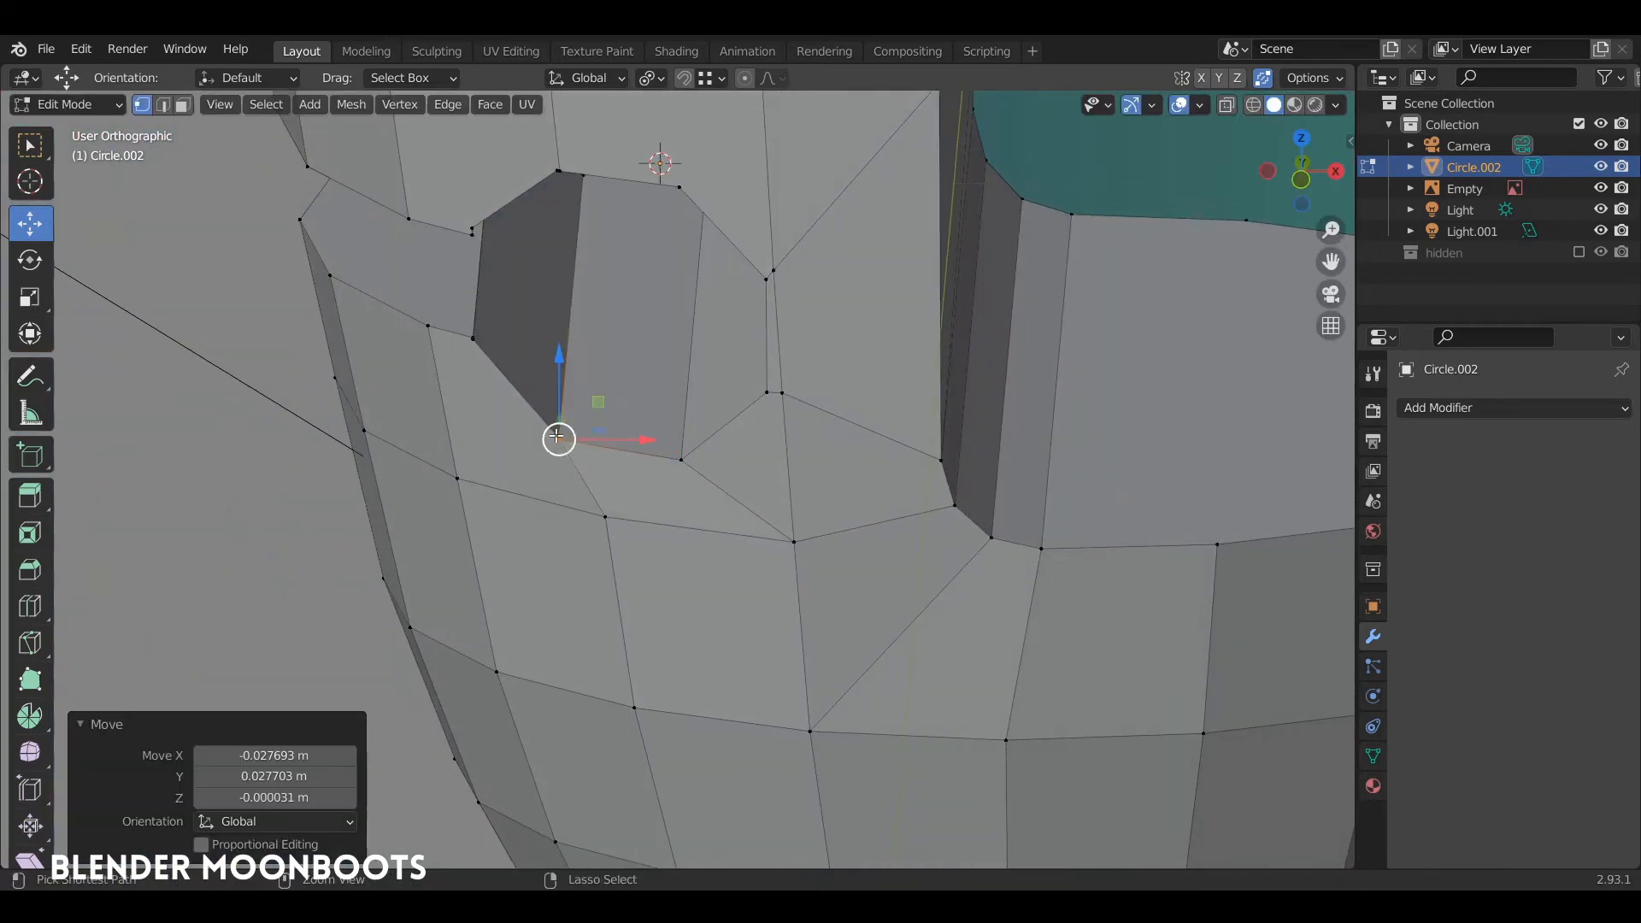
left_click(605, 517)
left_click_drag(605, 517, 788, 366, "alt")
Step: Slide the vertical edge beside the cutout toward the raised wall's outer edge by a factor of 0.368
left_click(772, 344)
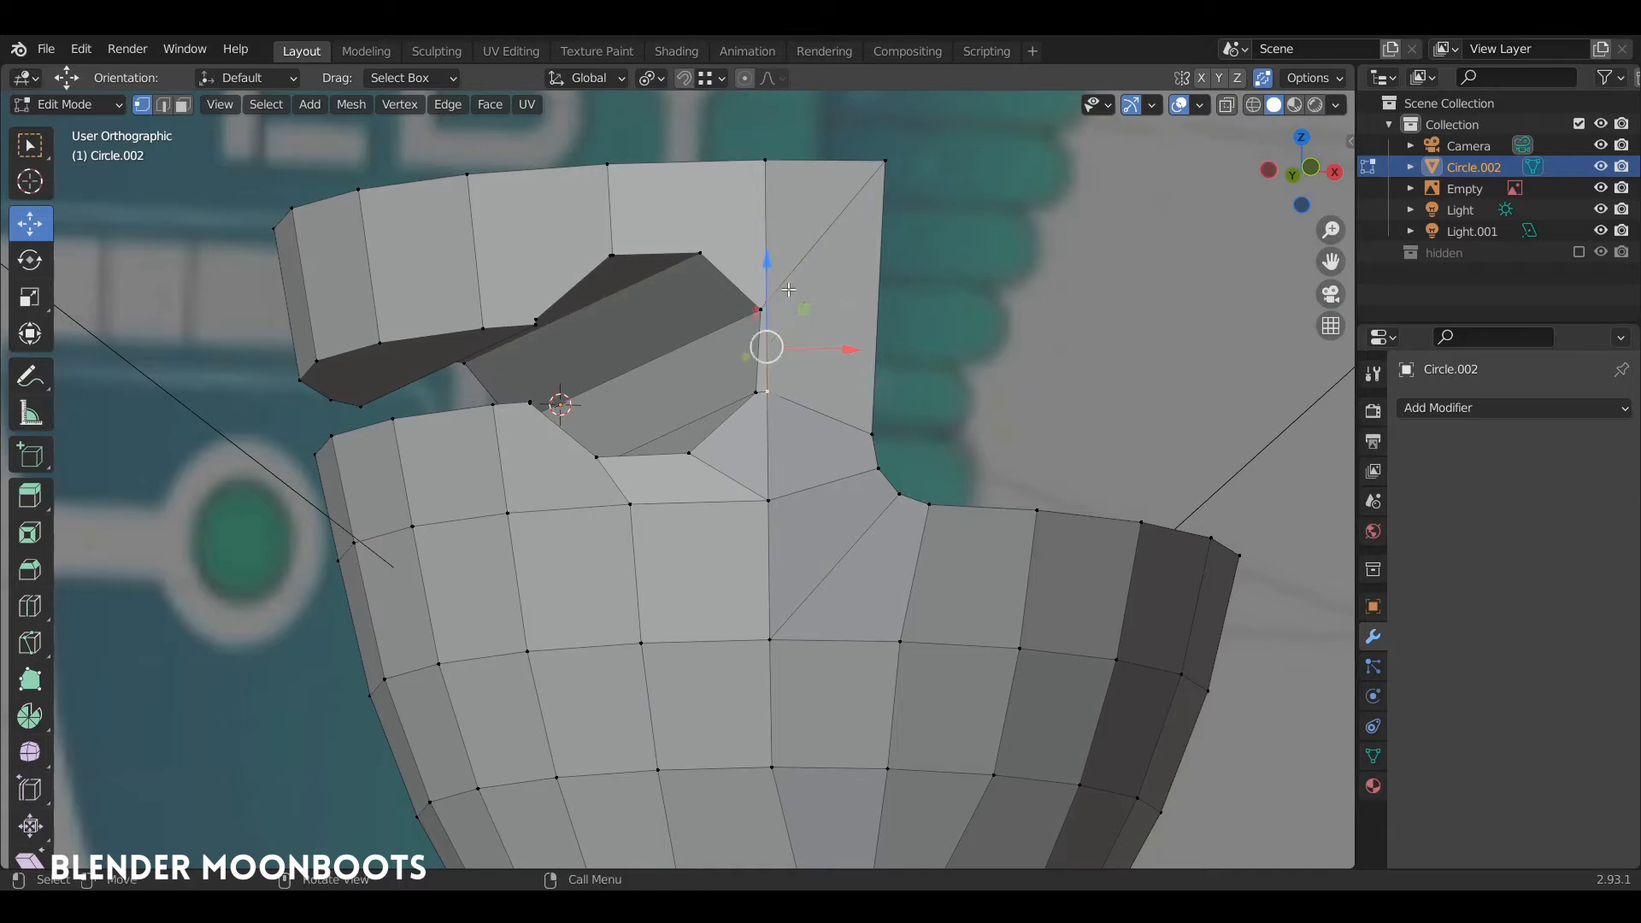
key("g")
key("g")
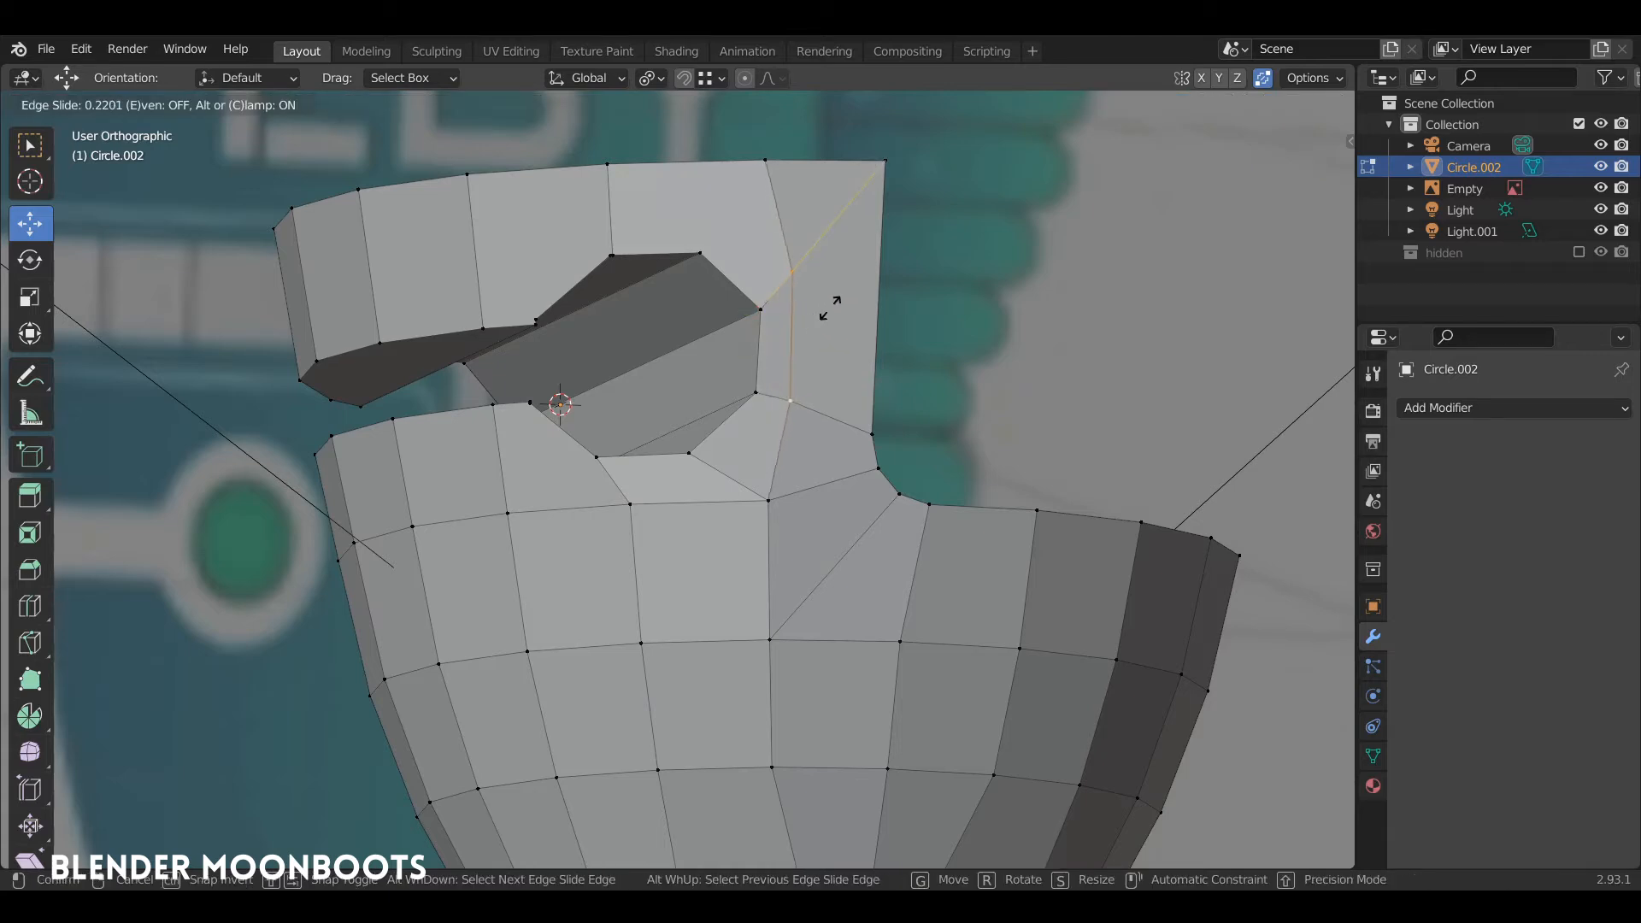
left_click(854, 310)
left_click_drag(855, 309, 893, 368, "alt")
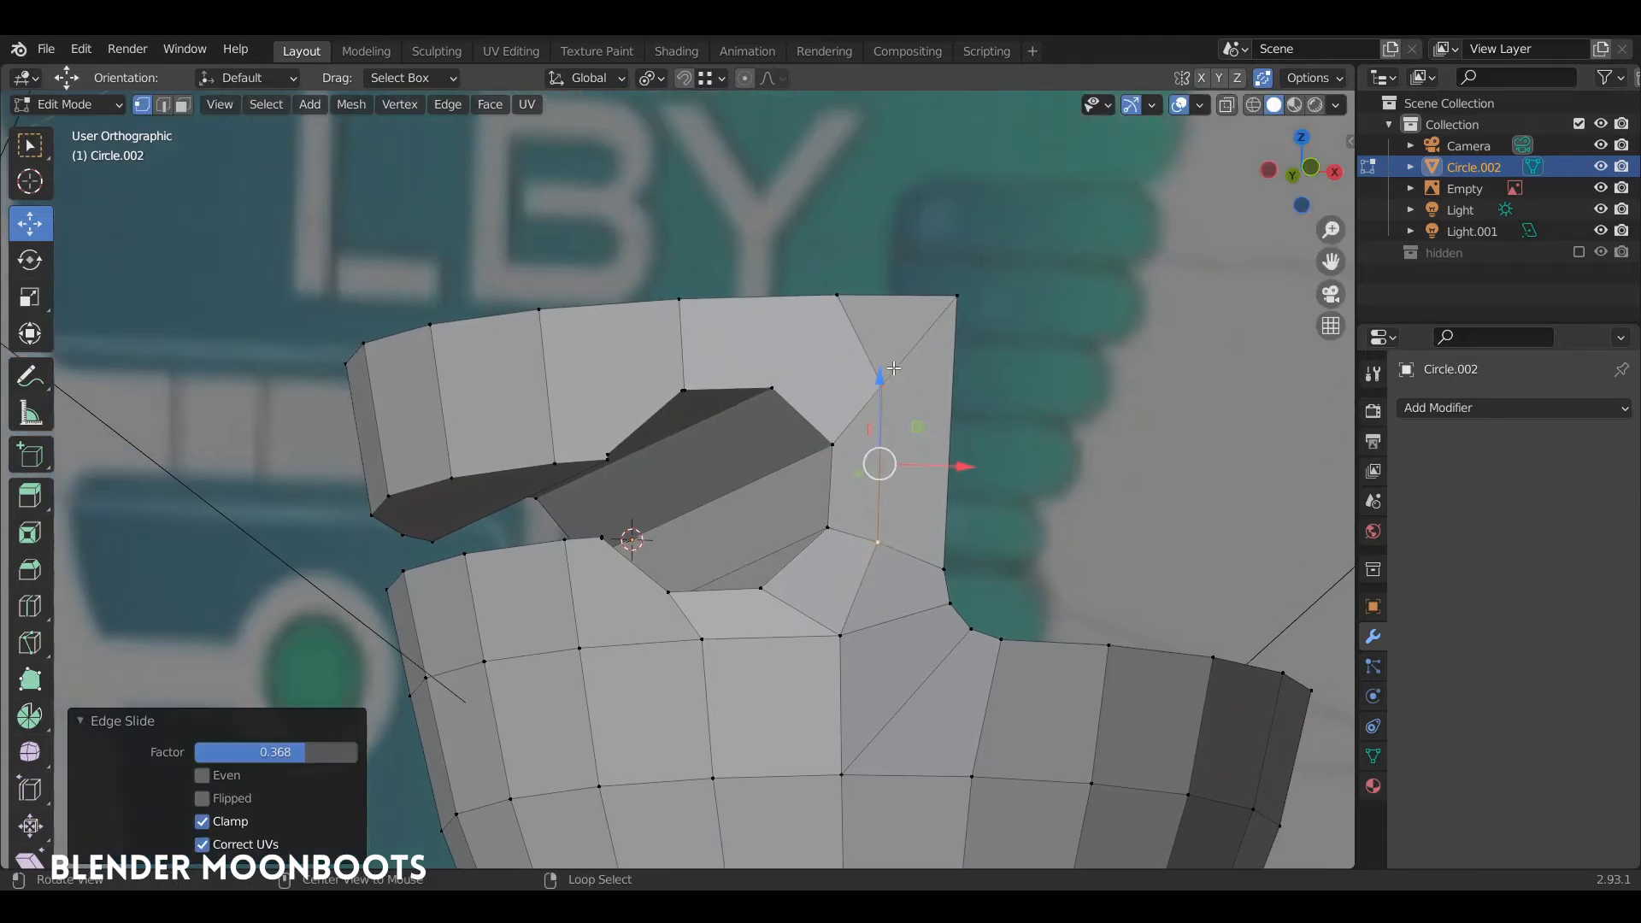
Step: Connect the cutout's top inner corner to the top rim, and knife-cut a line around the cutout across the upper arm
left_click(787, 376)
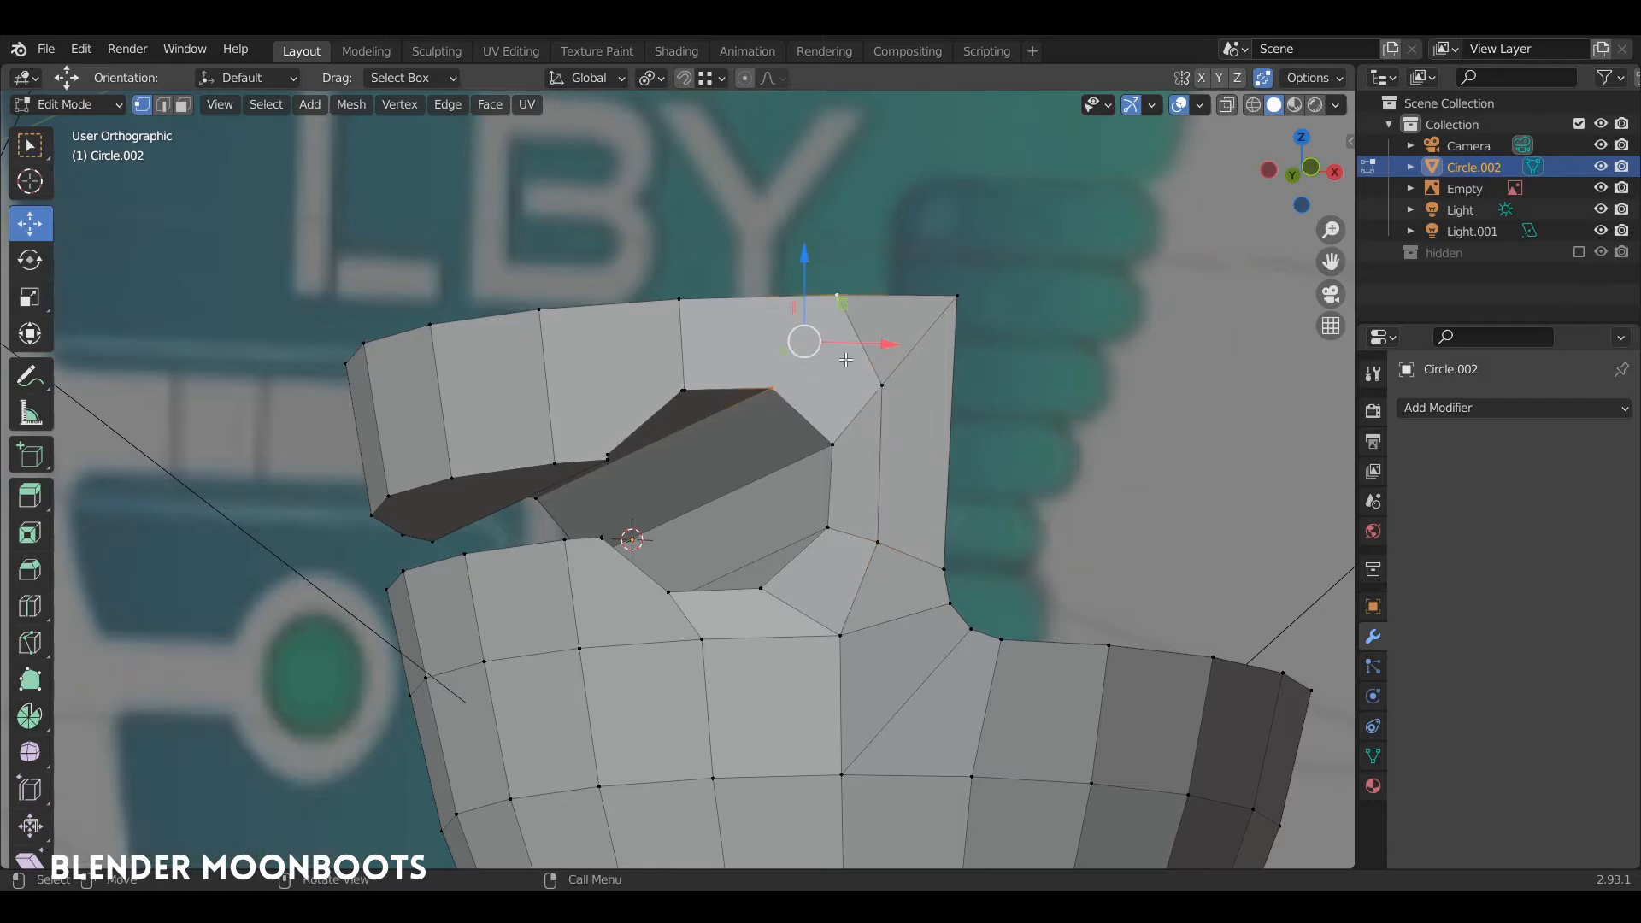
middle_click_drag(844, 354, 898, 385)
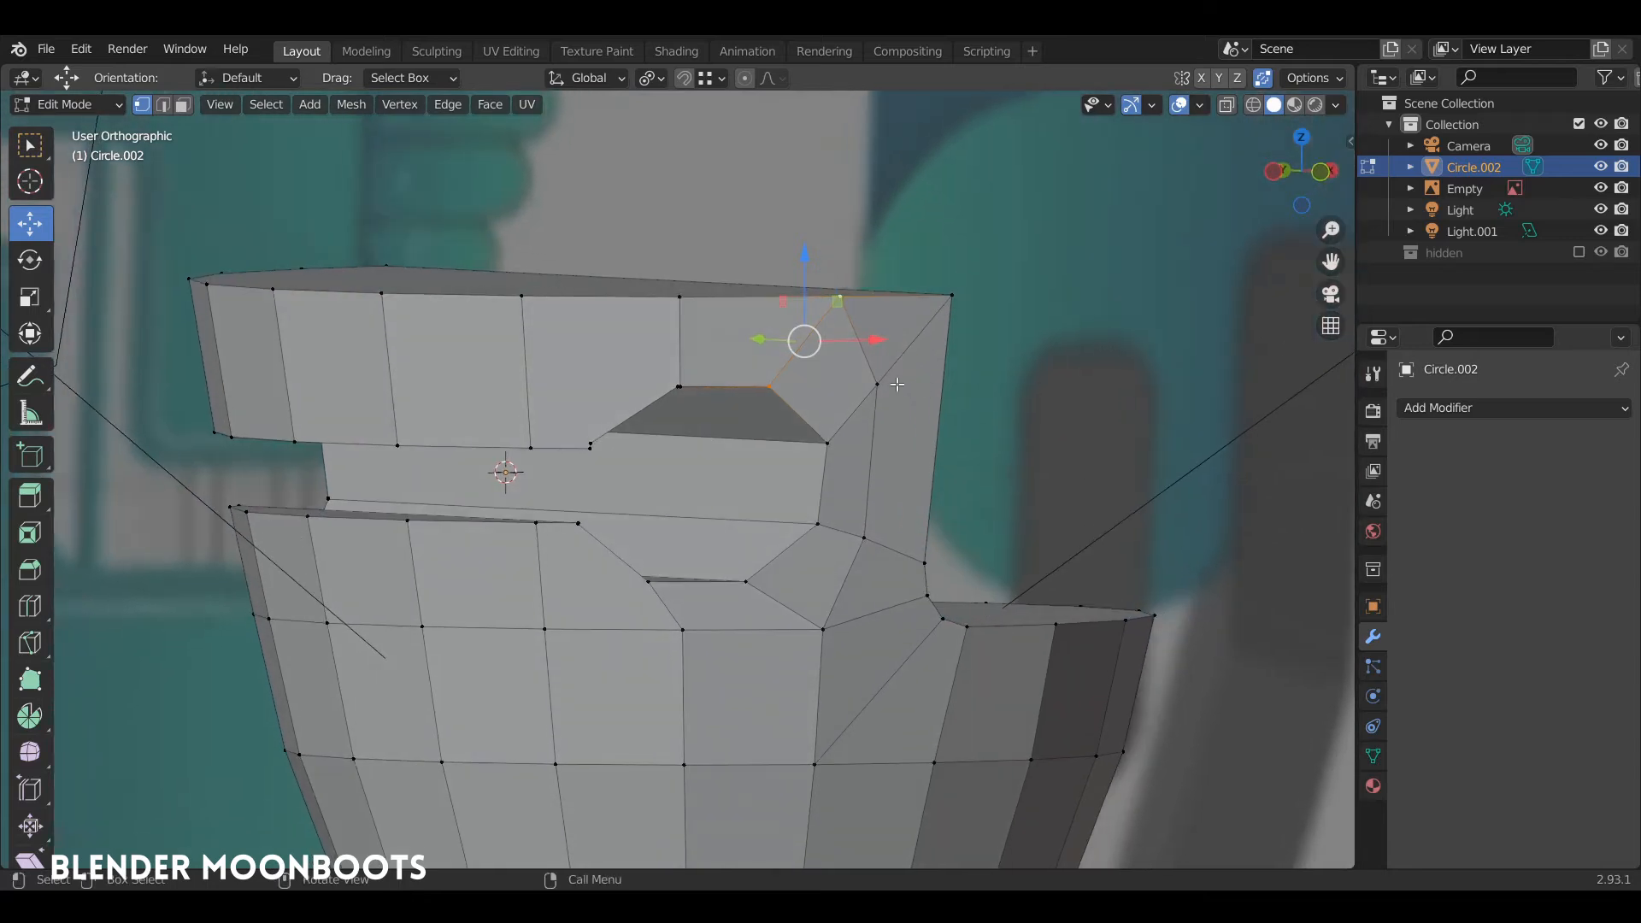
key("k")
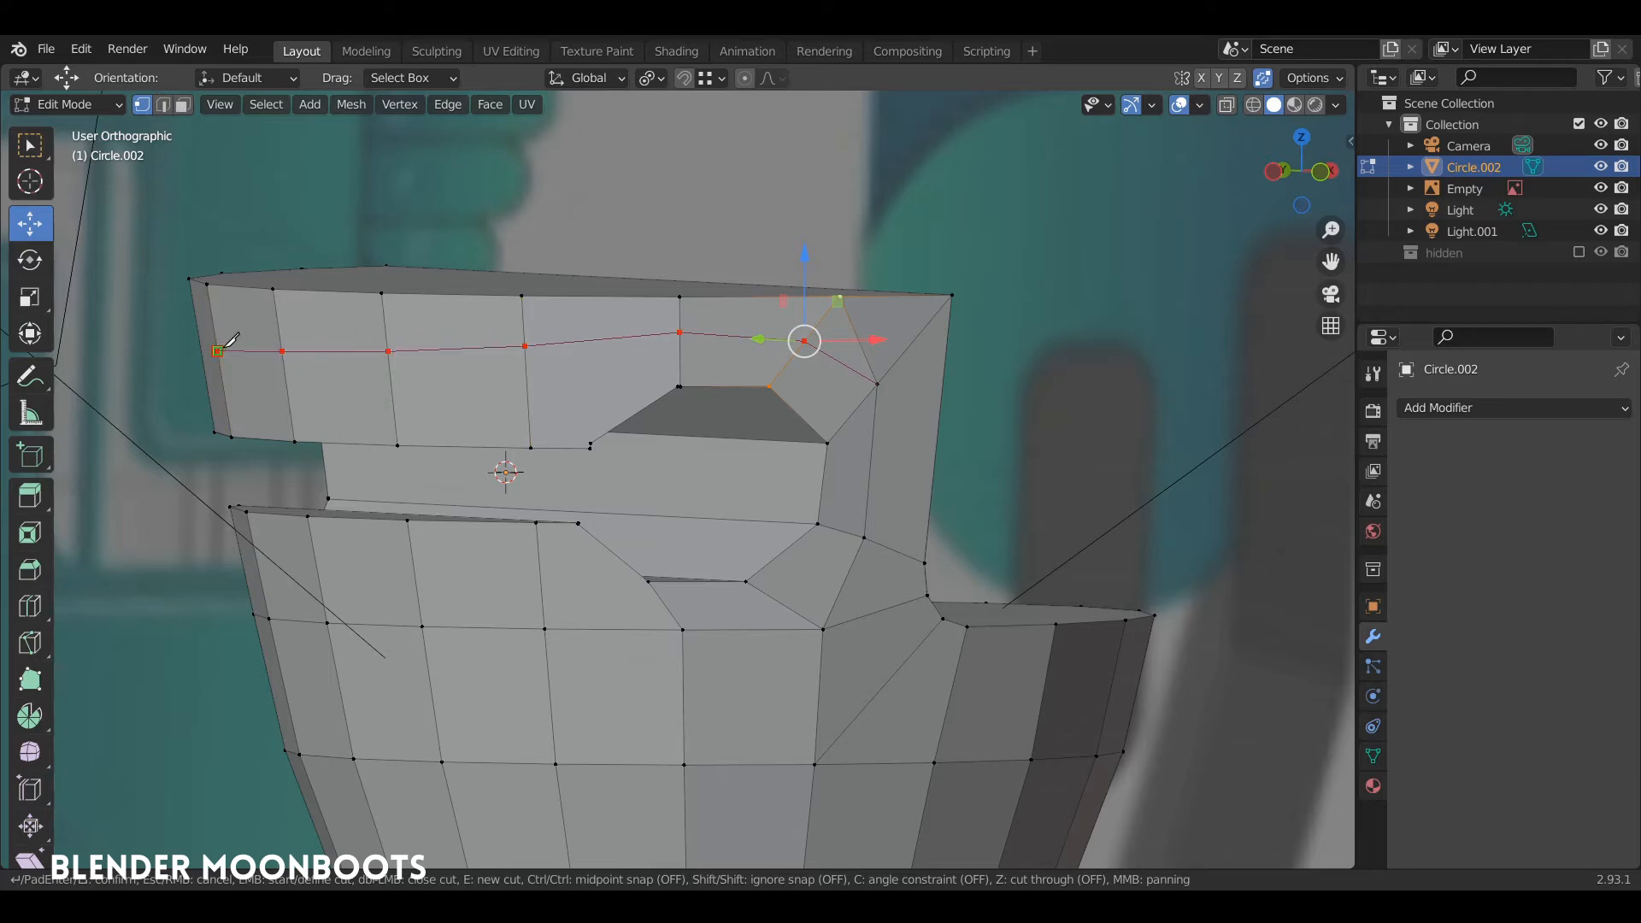
left_click(220, 350)
key("Return")
Step: Dissolve the redundant diagonal edge between the top rim vertex and the upper vertex of the loop around the cutout
left_click(663, 359)
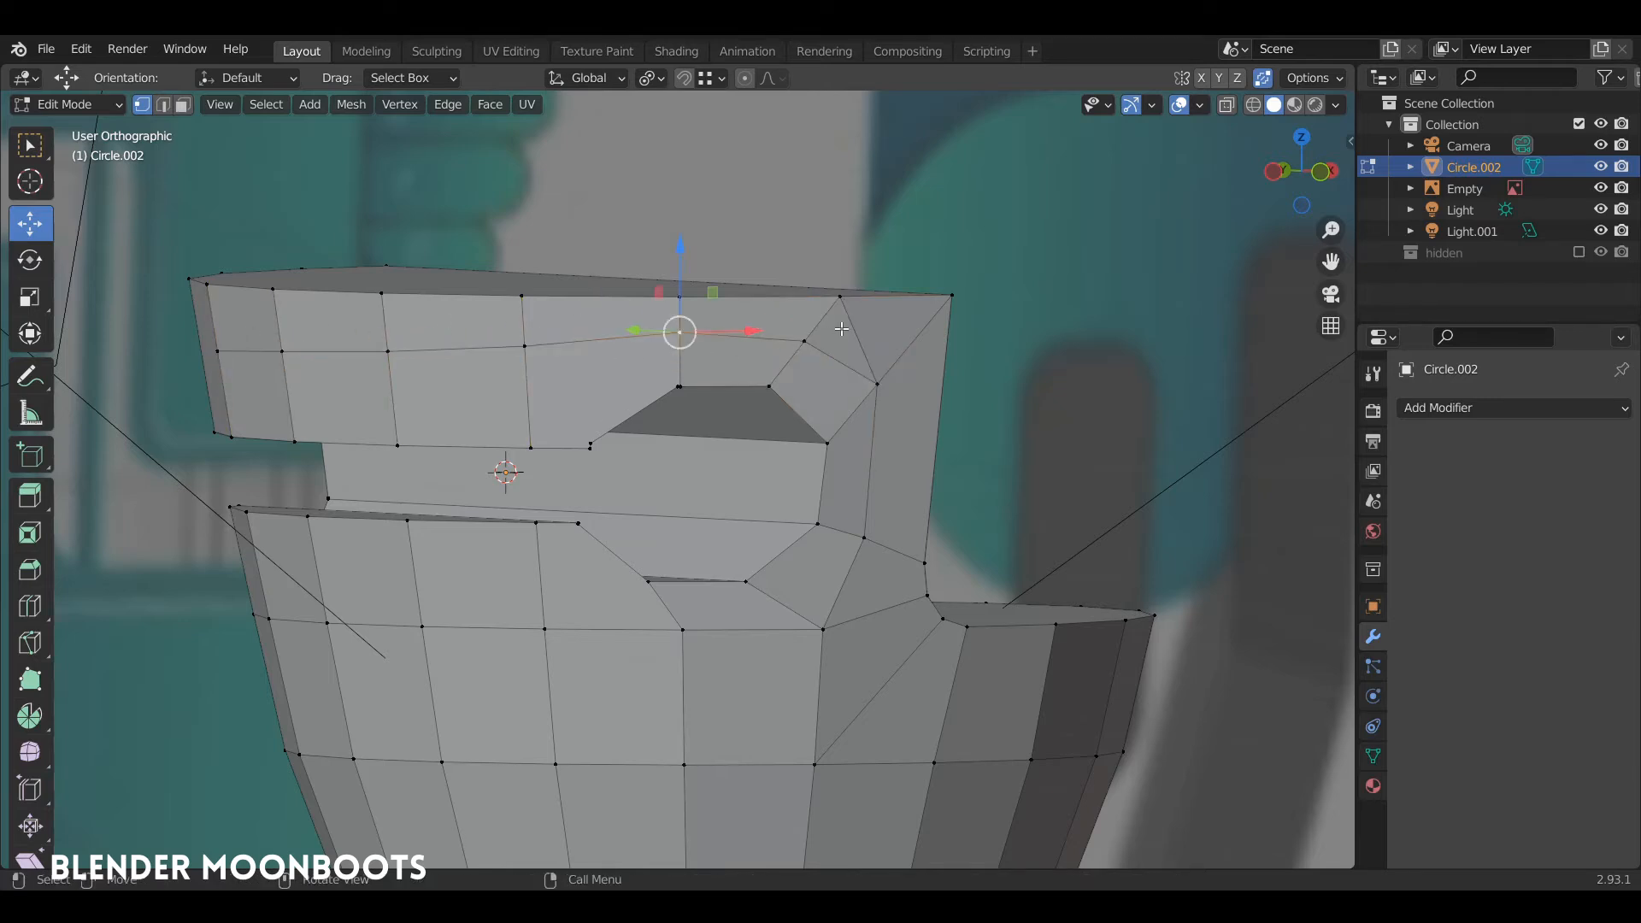
key("2")
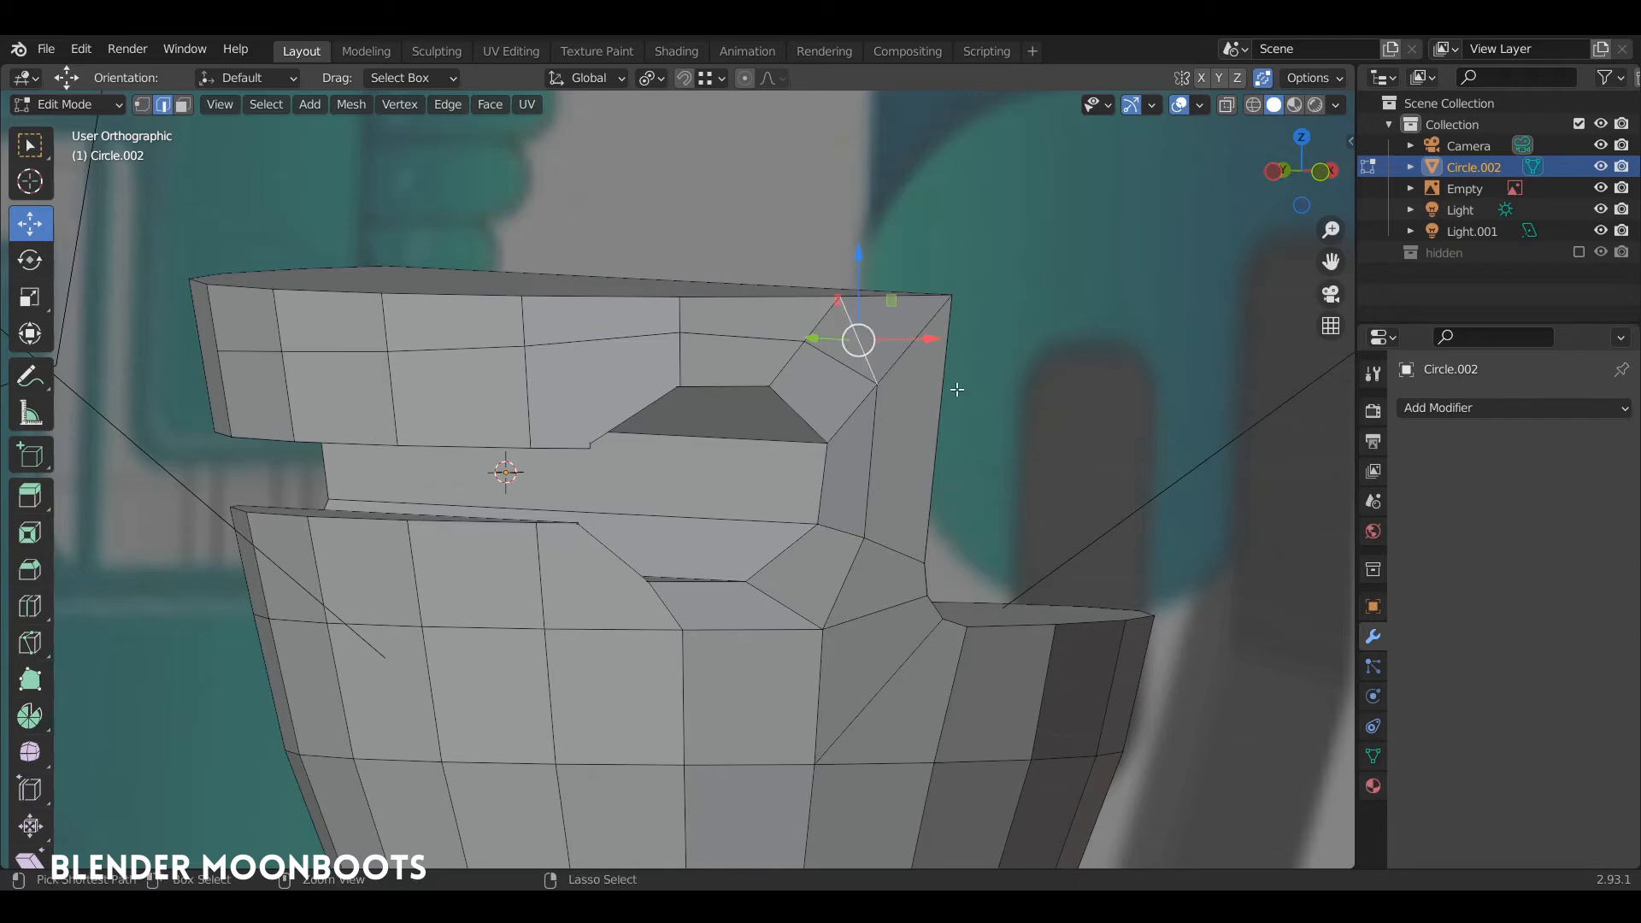
key("ctrl+x")
middle_click_drag(995, 395, 896, 390)
Step: Slide the two loop vertices between the cutout and the raised wall's edge farther outward from the cutout
key("1")
left_click(881, 383)
key("g")
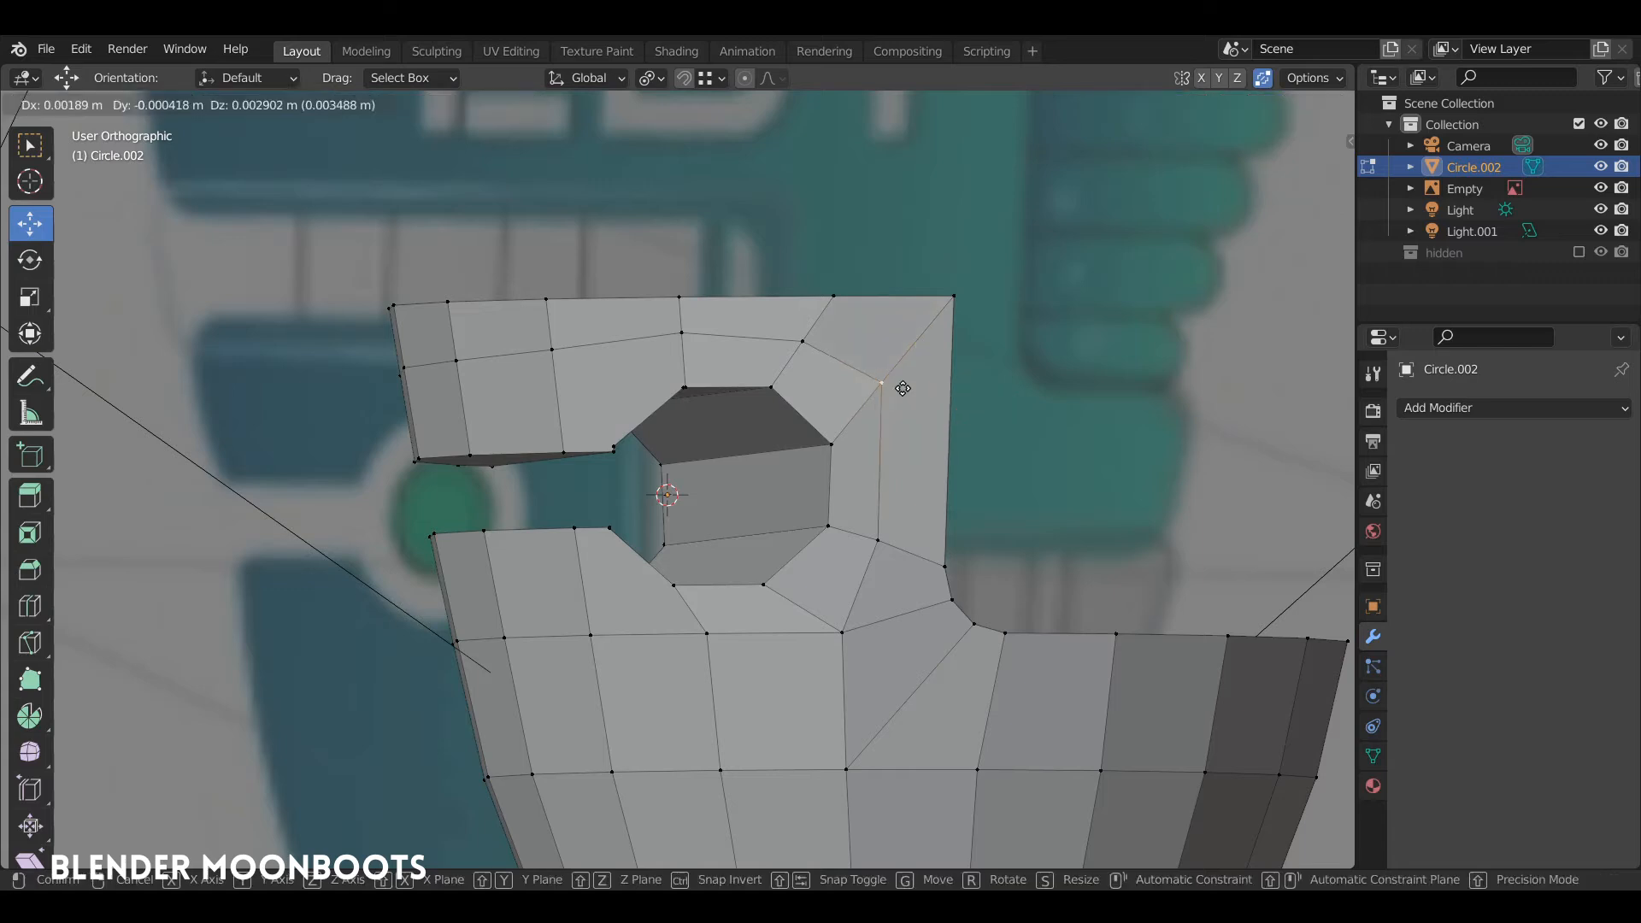
key("g")
left_click(915, 379)
left_click(878, 543)
key("g")
key("g")
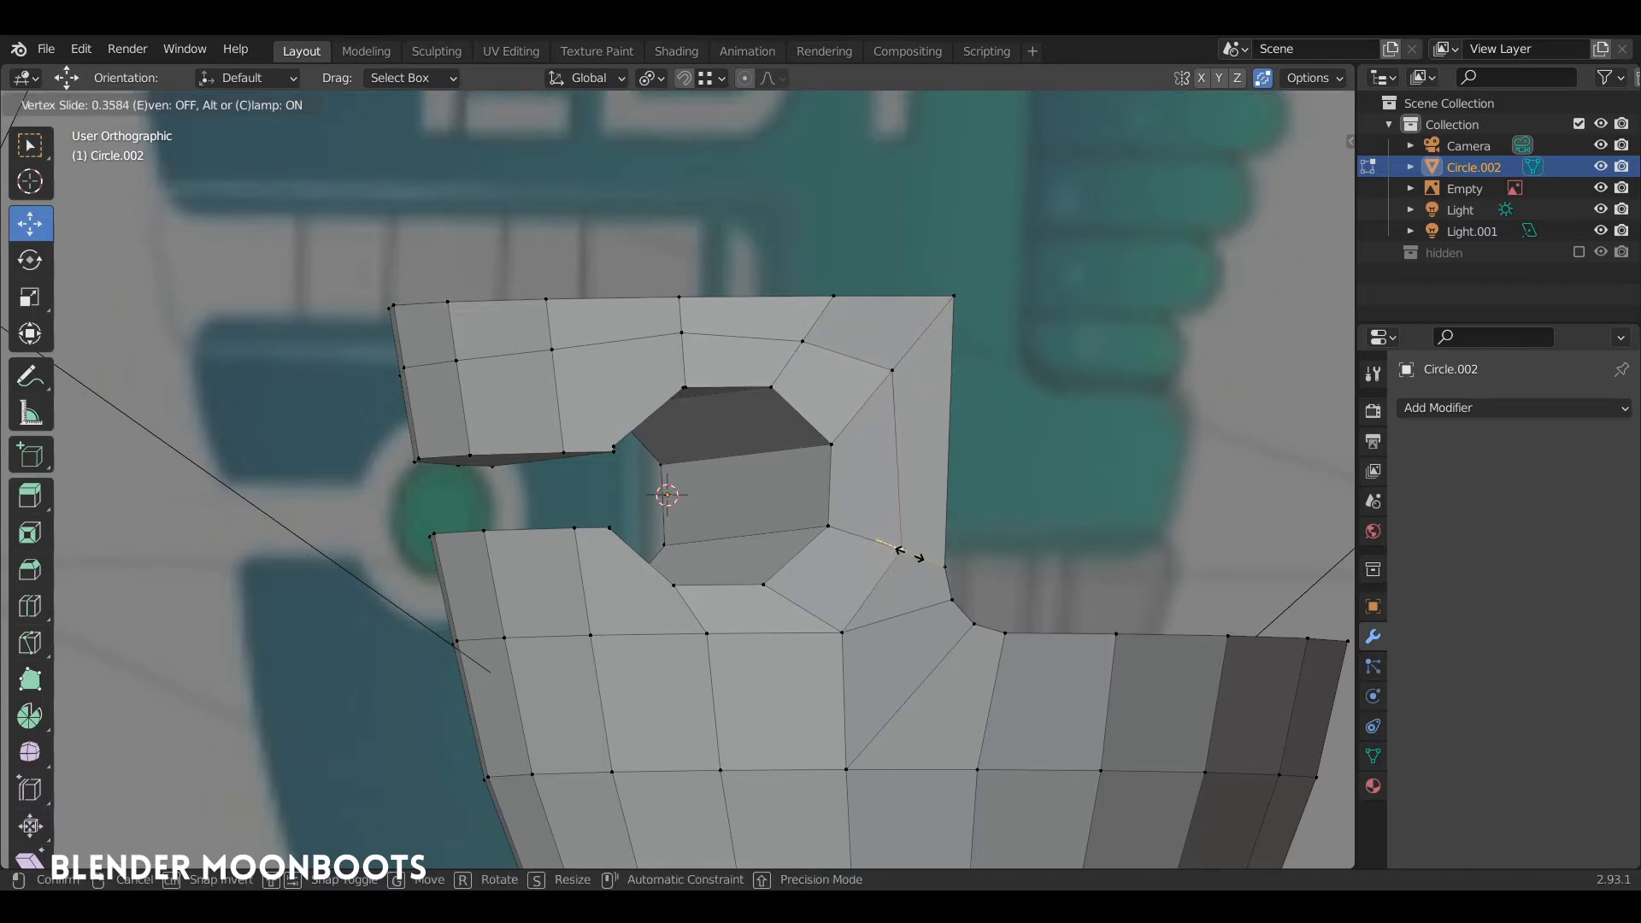
left_click(899, 550)
Step: Even out the new cut above the cutout by sliding its inner corner vertex up and two vertices on the arm down
left_click(803, 342)
key("g")
key("g")
left_click(807, 329)
left_click(567, 359)
key("g")
key("g")
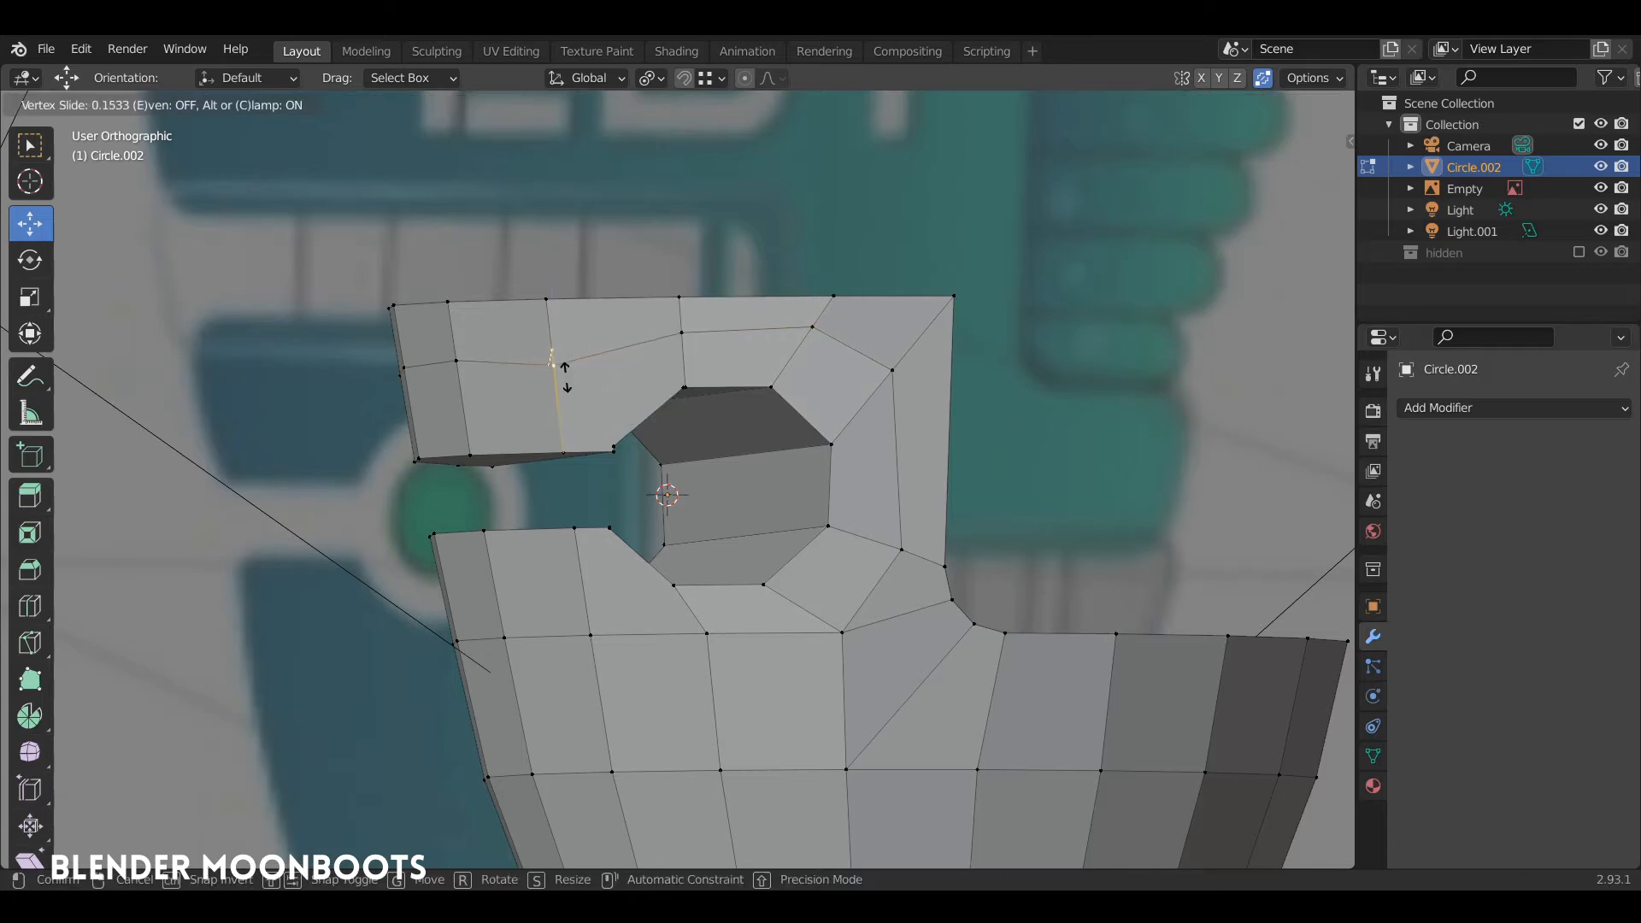
left_click(560, 383)
left_click(459, 362)
key("g")
key("g")
left_click(469, 371)
Step: Dissolve the leftover edges running front to back along the corners of the cutout's slot opening
middle_click_drag(469, 370, 595, 460)
key("2")
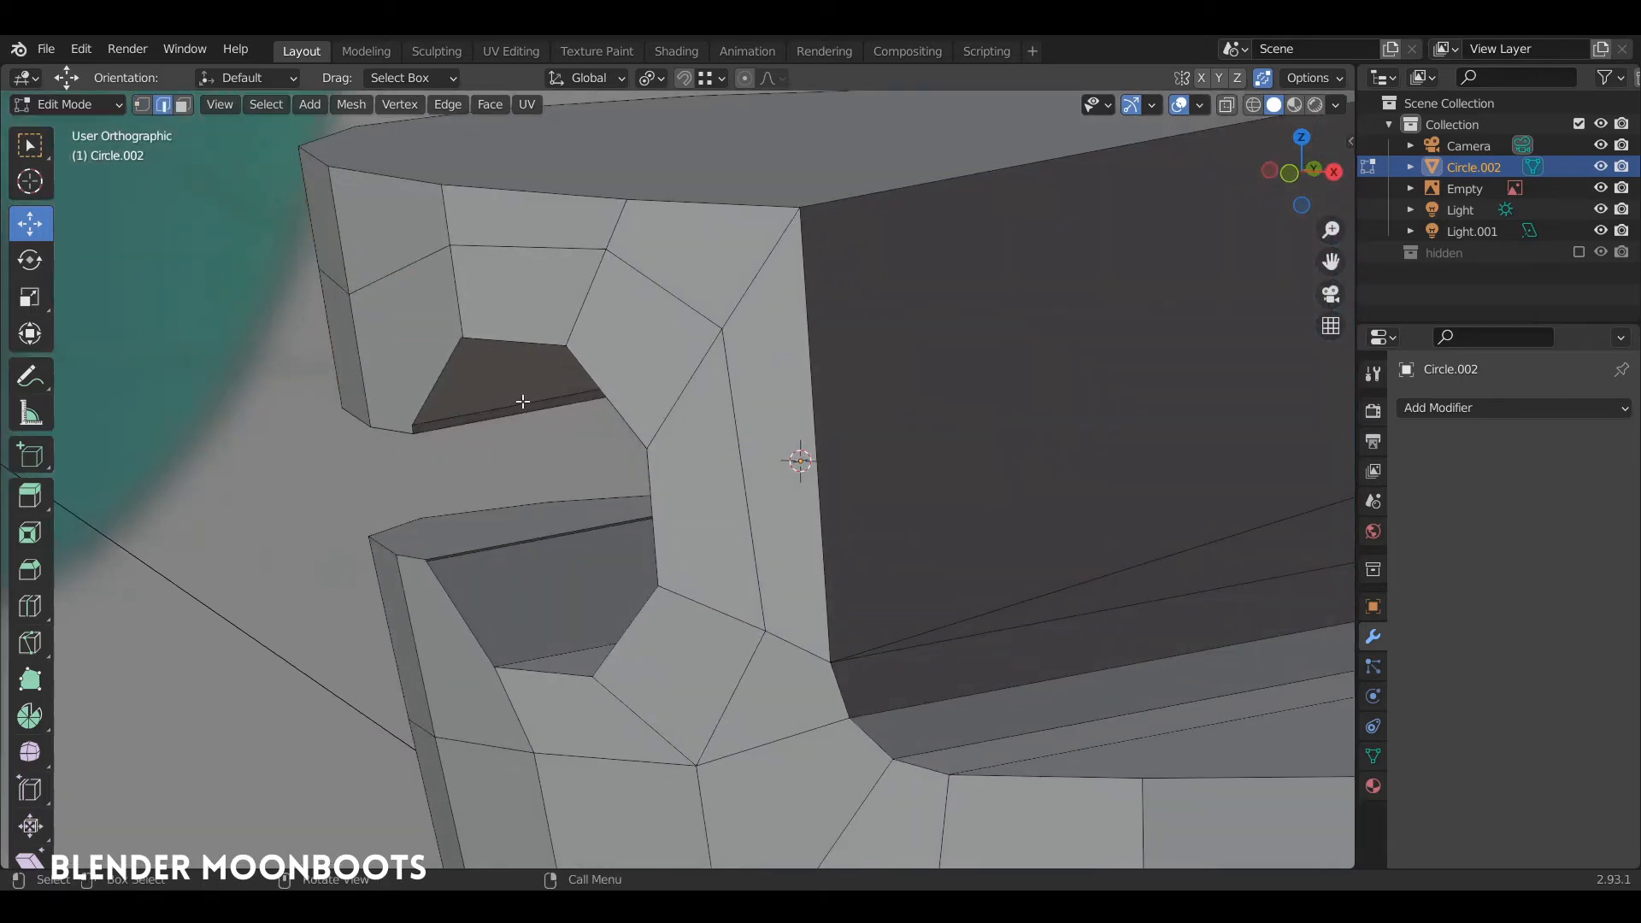
left_click(506, 409)
middle_click_drag(509, 411, 531, 415)
middle_click_drag(532, 415, 812, 295, "ctrl")
middle_click_drag(812, 295, 598, 525, "ctrl")
scroll(689, 674, "down", 4)
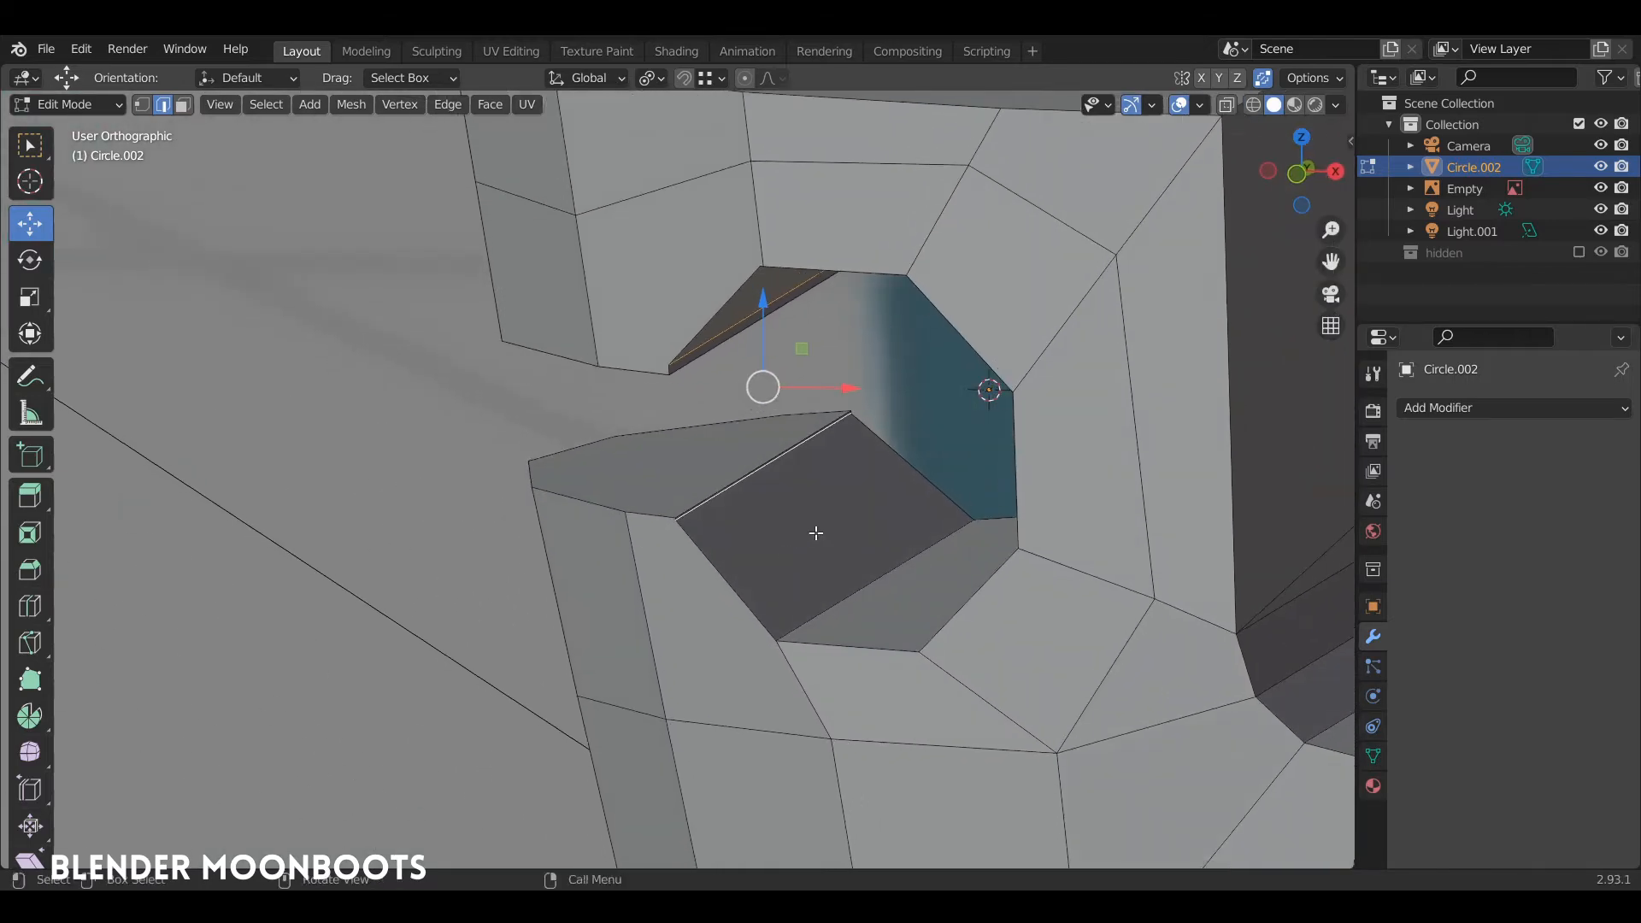
key("ctrl+x")
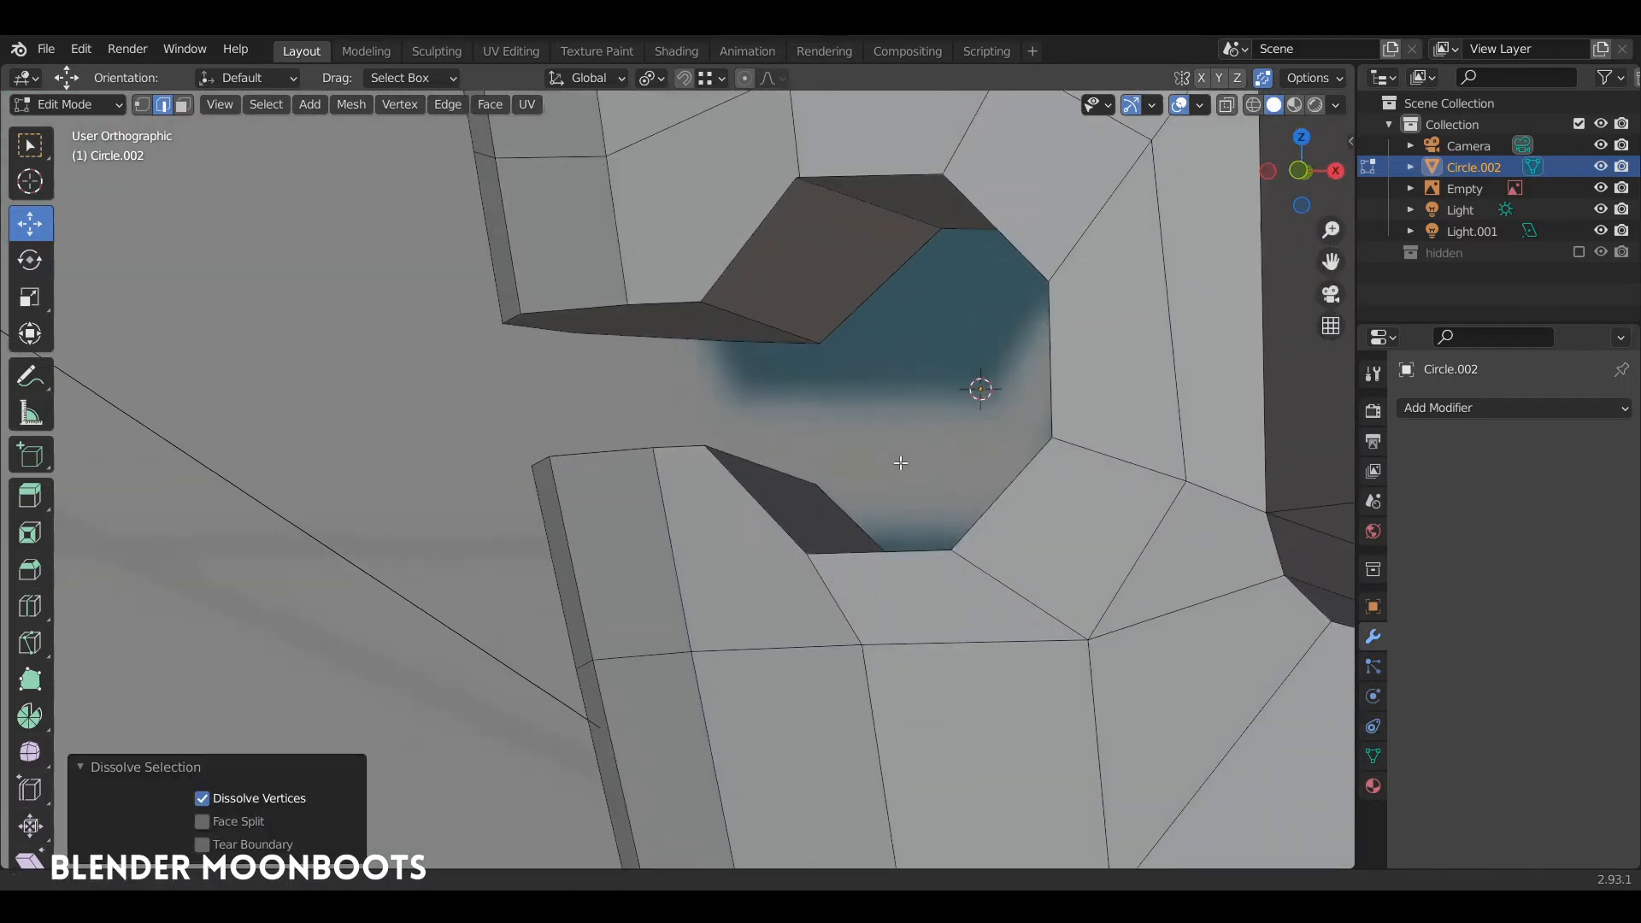
scroll(901, 462, "down", 4)
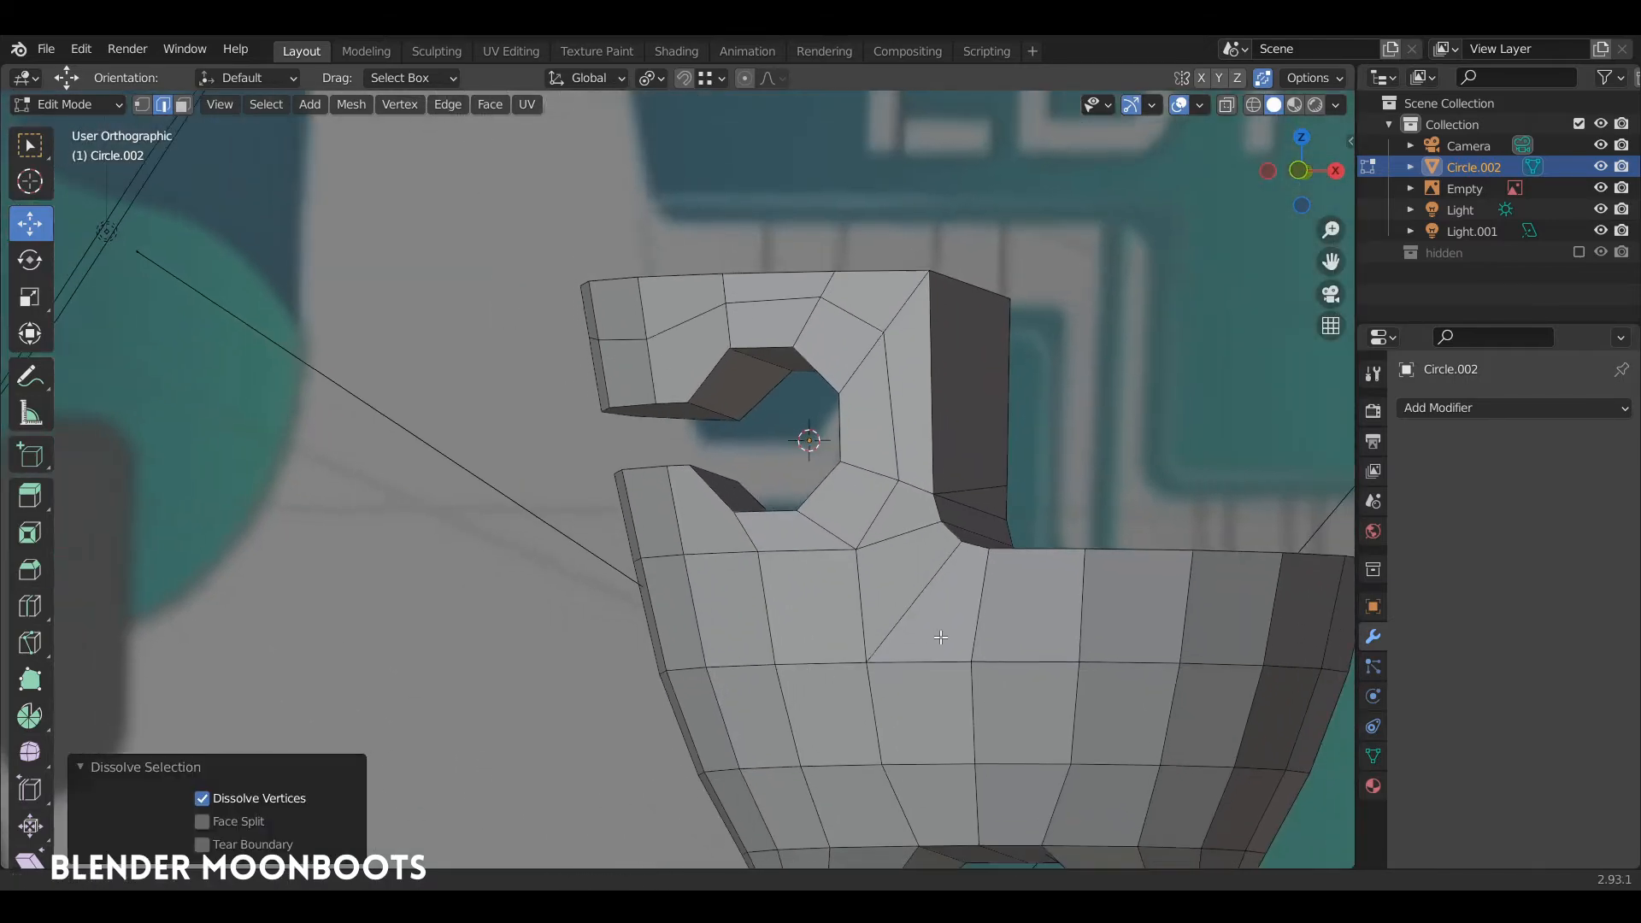
middle_click_drag(901, 463, 795, 389)
key("1")
key("ctrl+x")
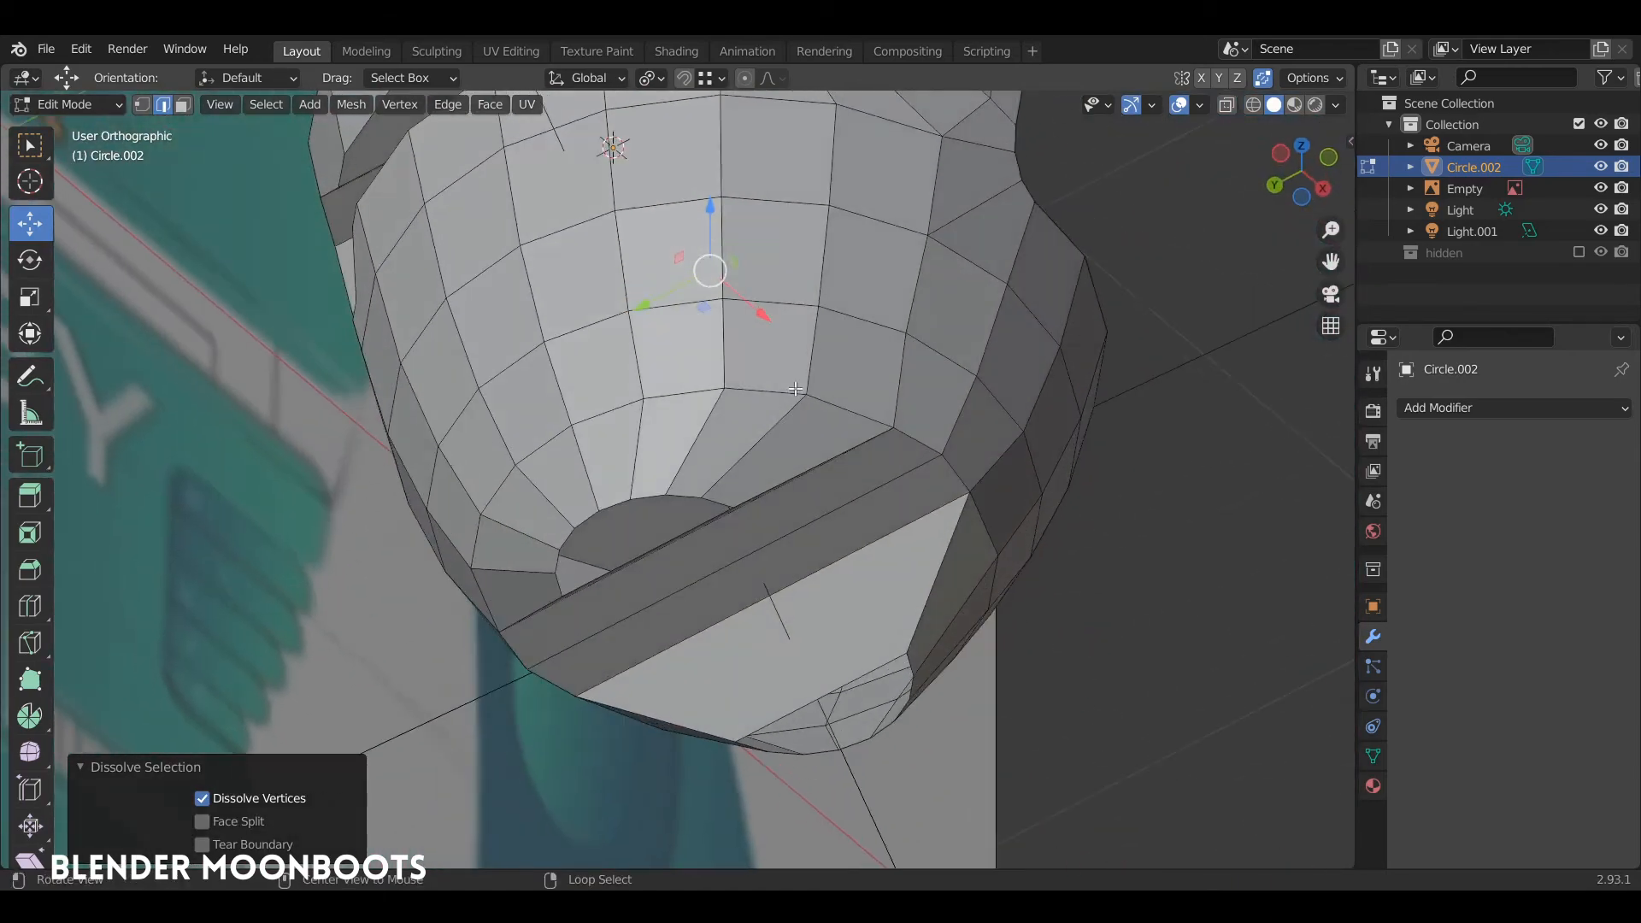
Step: Fill the half-round edge loop on the torso's underside with a face
left_click(687, 500, "alt")
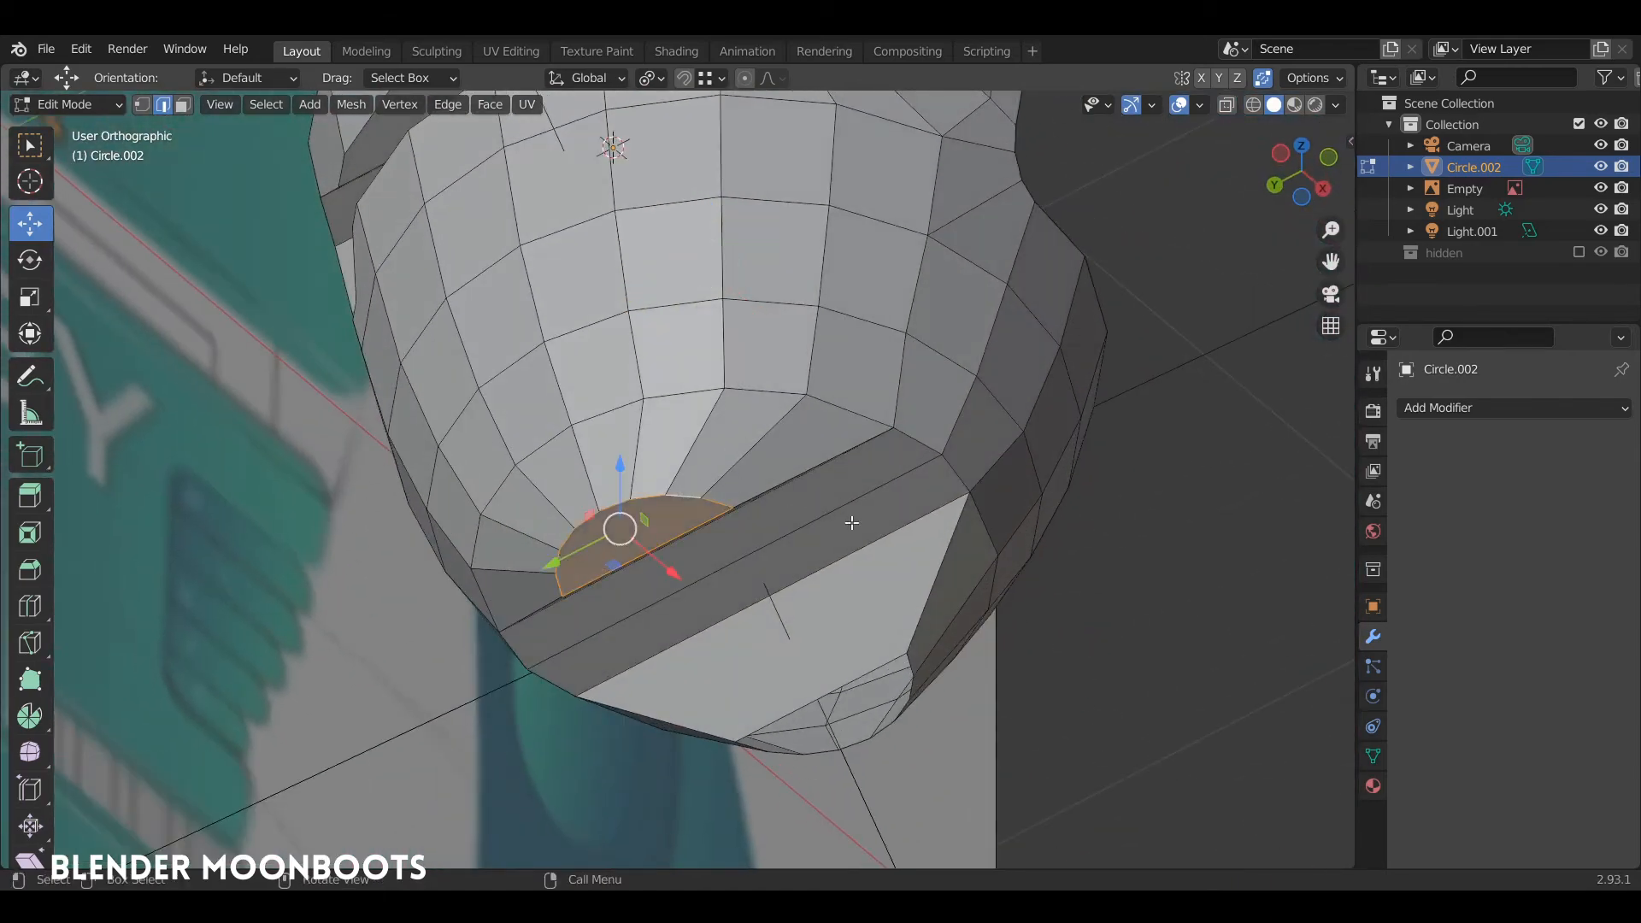
left_click_drag(851, 523, 952, 590, "alt")
key("f")
middle_click_drag(914, 496, 923, 585)
scroll(889, 573, "down", 2)
Step: Slide the front grid vertex below the cutout sideways until it sits directly under the cutout's lower outer corner
middle_click_drag(854, 521, 857, 564)
key("1")
left_click(685, 398)
middle_click_drag(697, 410, 733, 450)
scroll(733, 427, "up", 3)
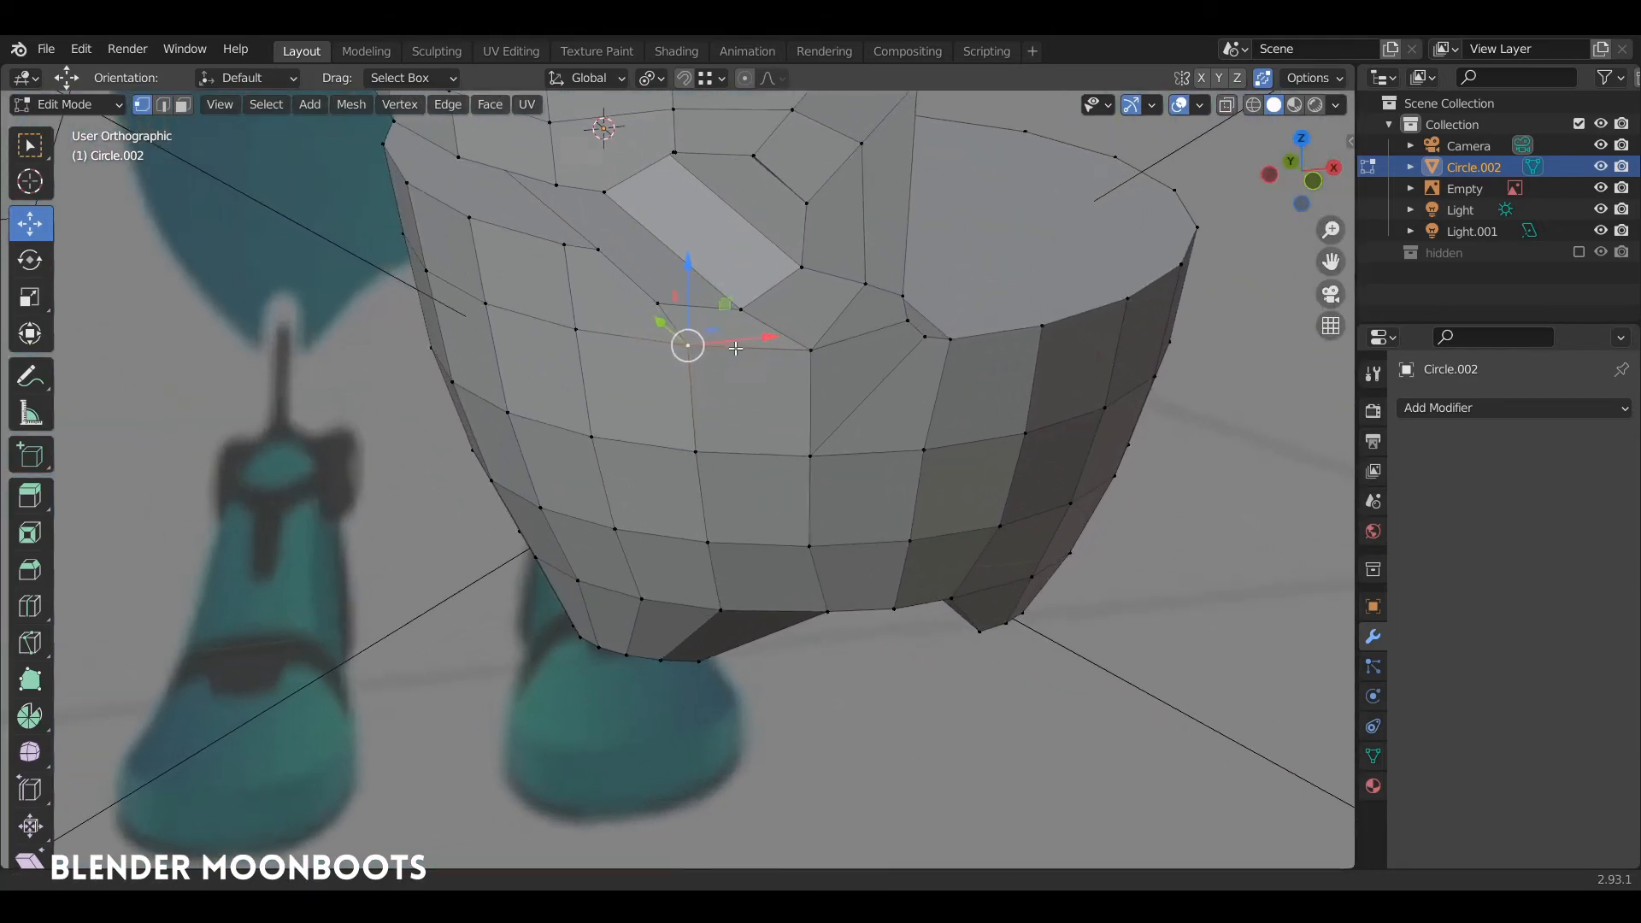
middle_click_drag(732, 389, 633, 295, "shift")
left_click(733, 468)
left_click(647, 360, "ctrl")
Step: Slide the two front grid vertices directly below the octagonal cutout down along their edges by a factor of 0.233
key("alt+a")
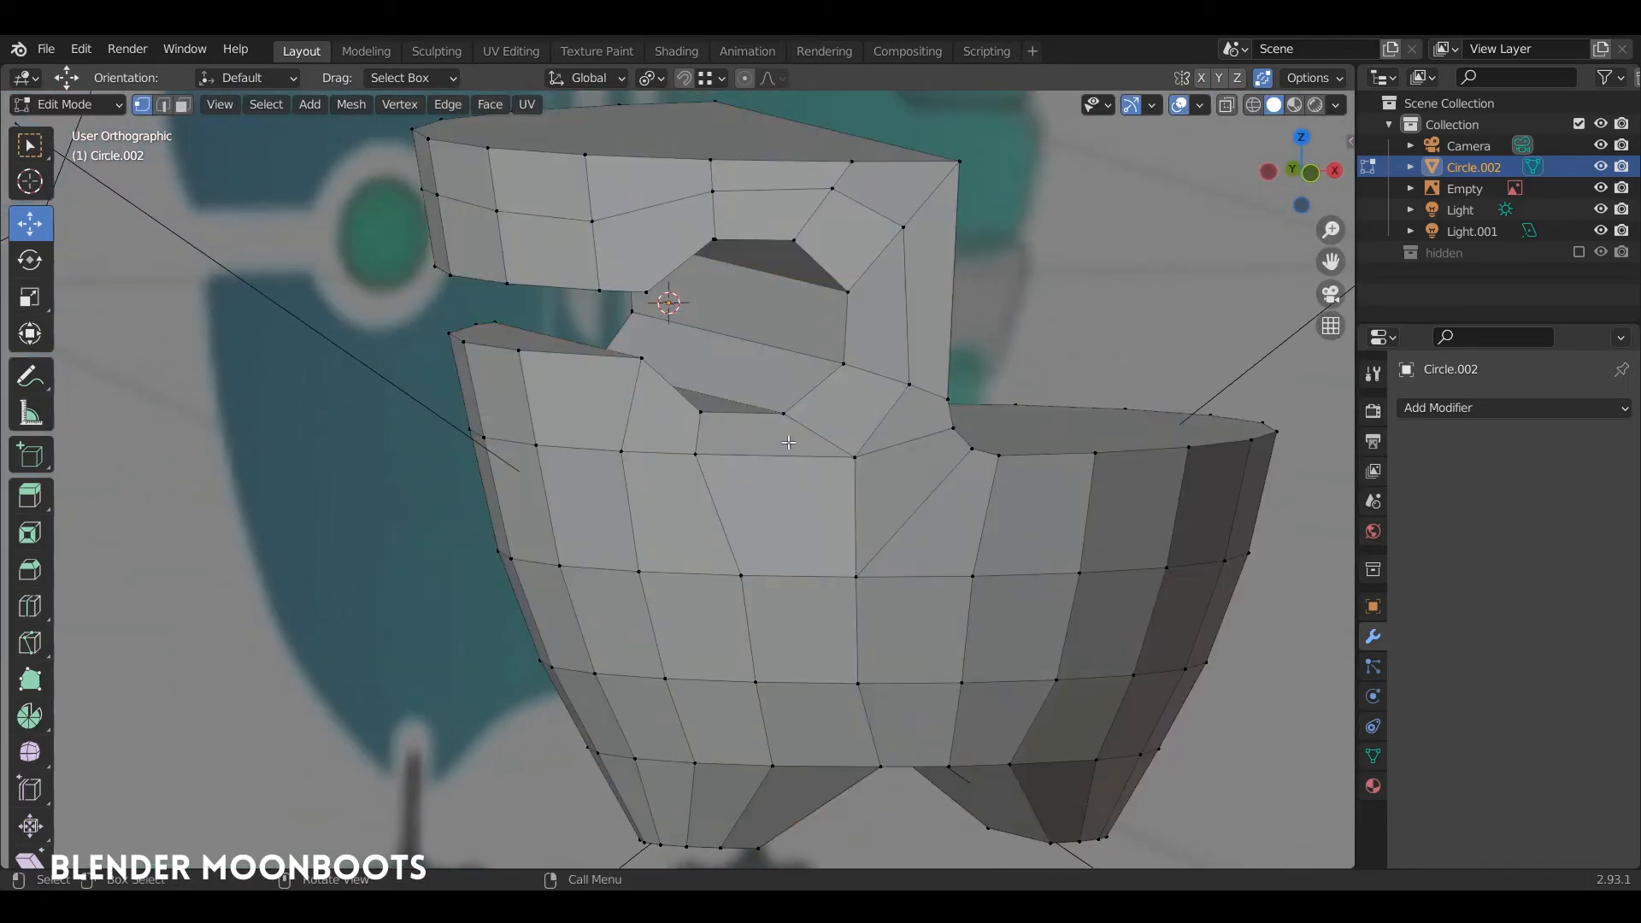
middle_click_drag(824, 445, 886, 464)
left_click(880, 458, "shift")
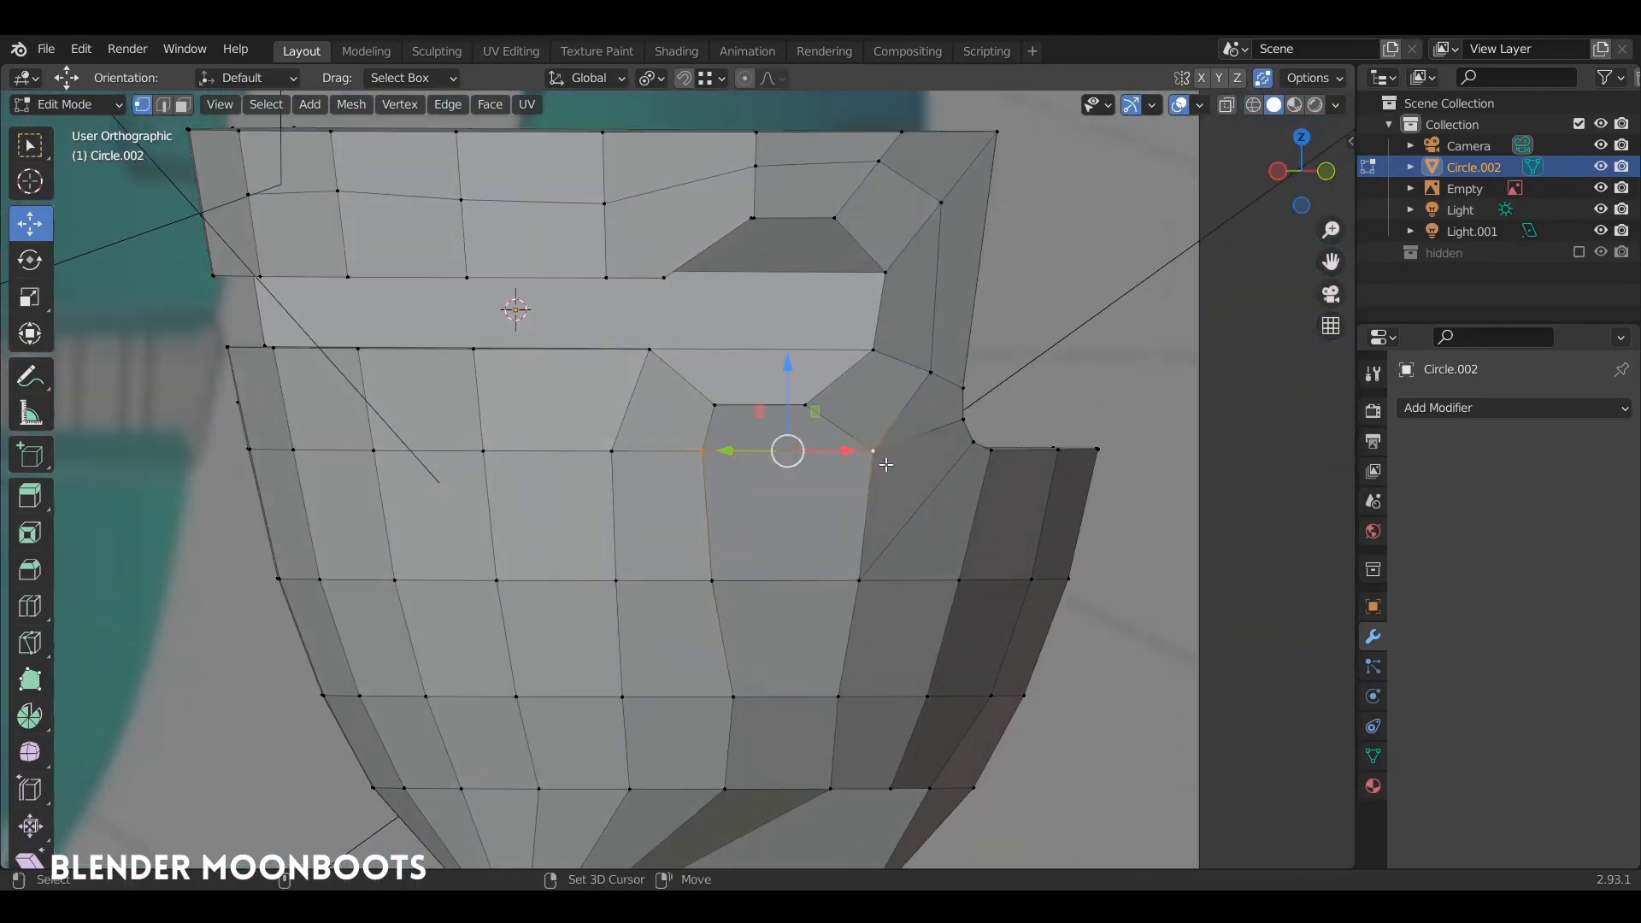
left_click(876, 504)
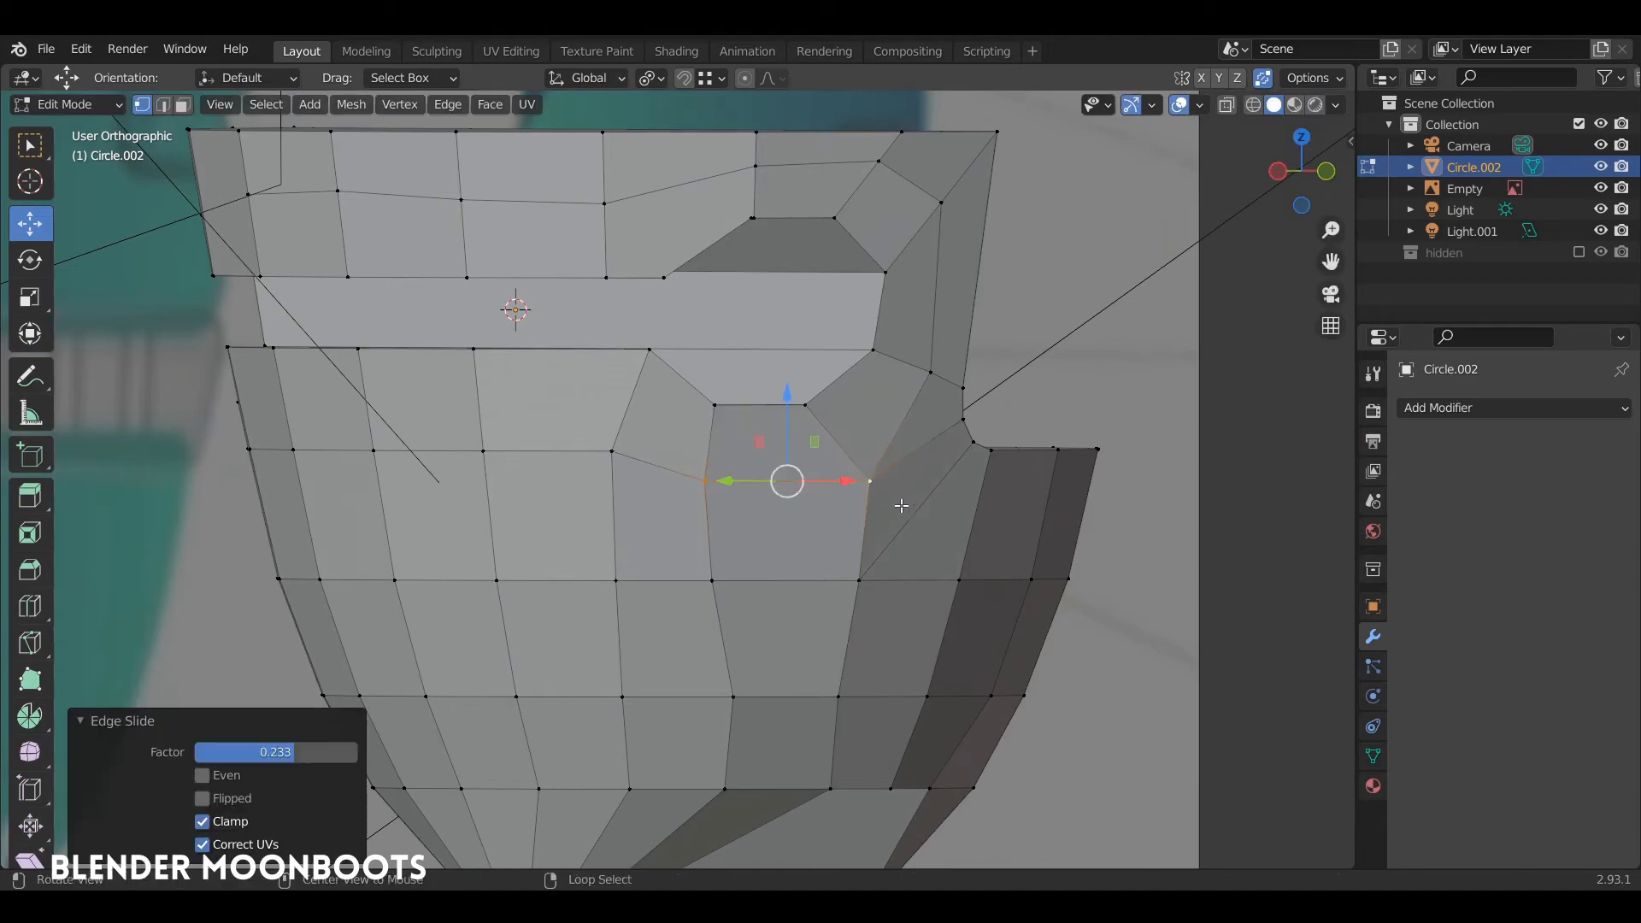
middle_click_drag(876, 504, 765, 548)
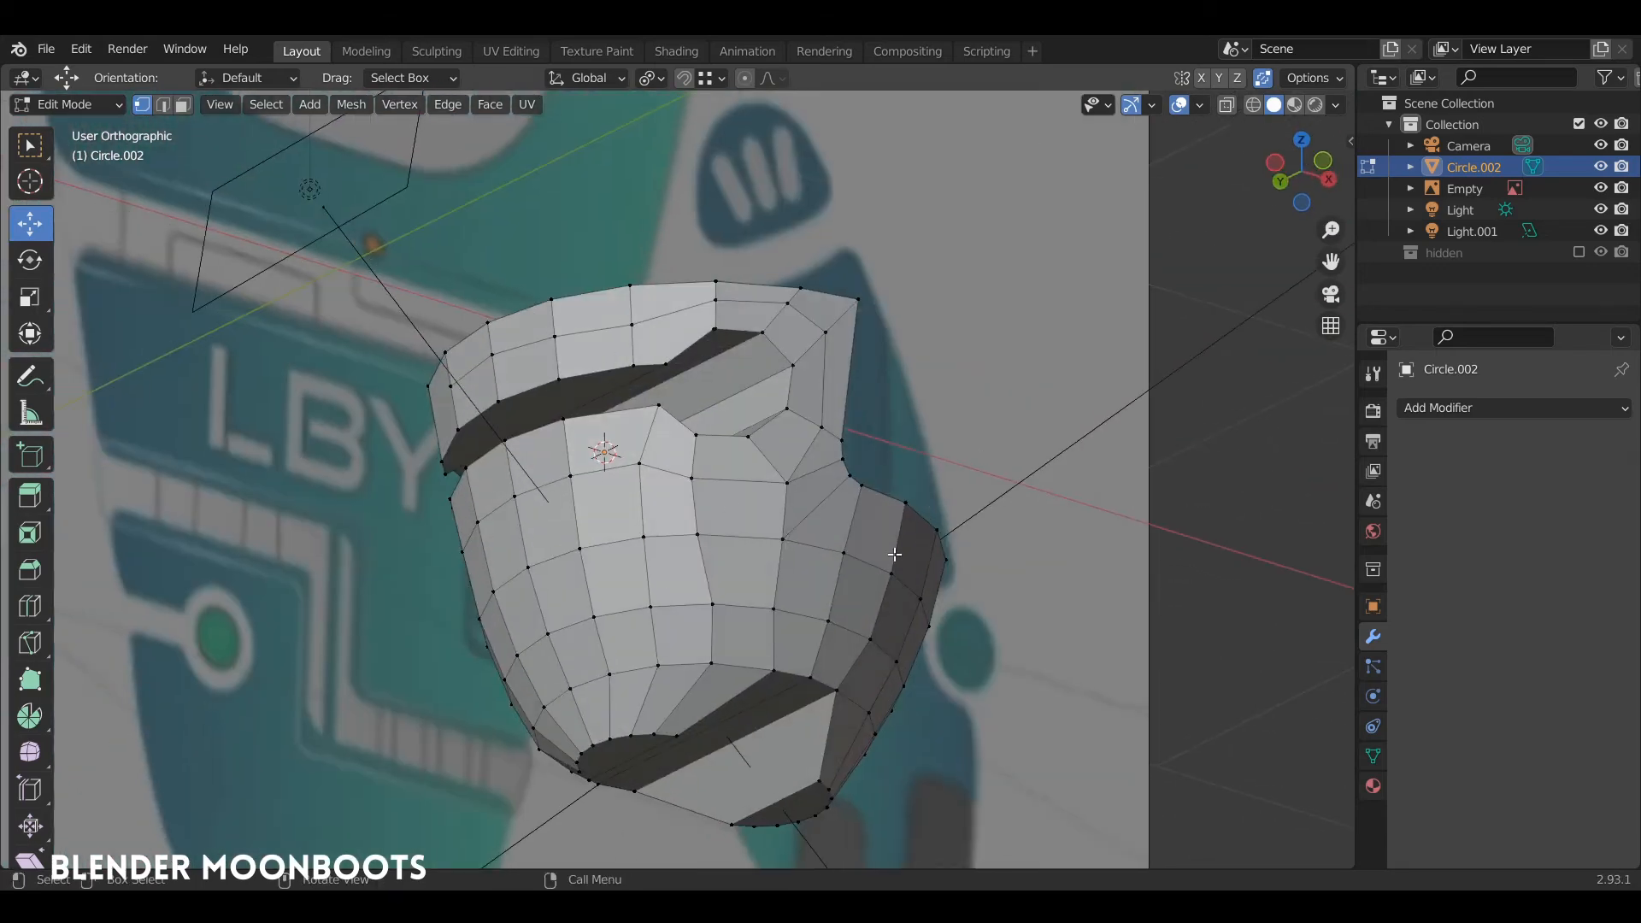
Step: Symmetrize the whole torso mesh in the -Y to +Y direction
middle_click_drag(630, 425, 554, 504)
middle_click_drag(630, 399, 658, 377)
left_click(356, 111)
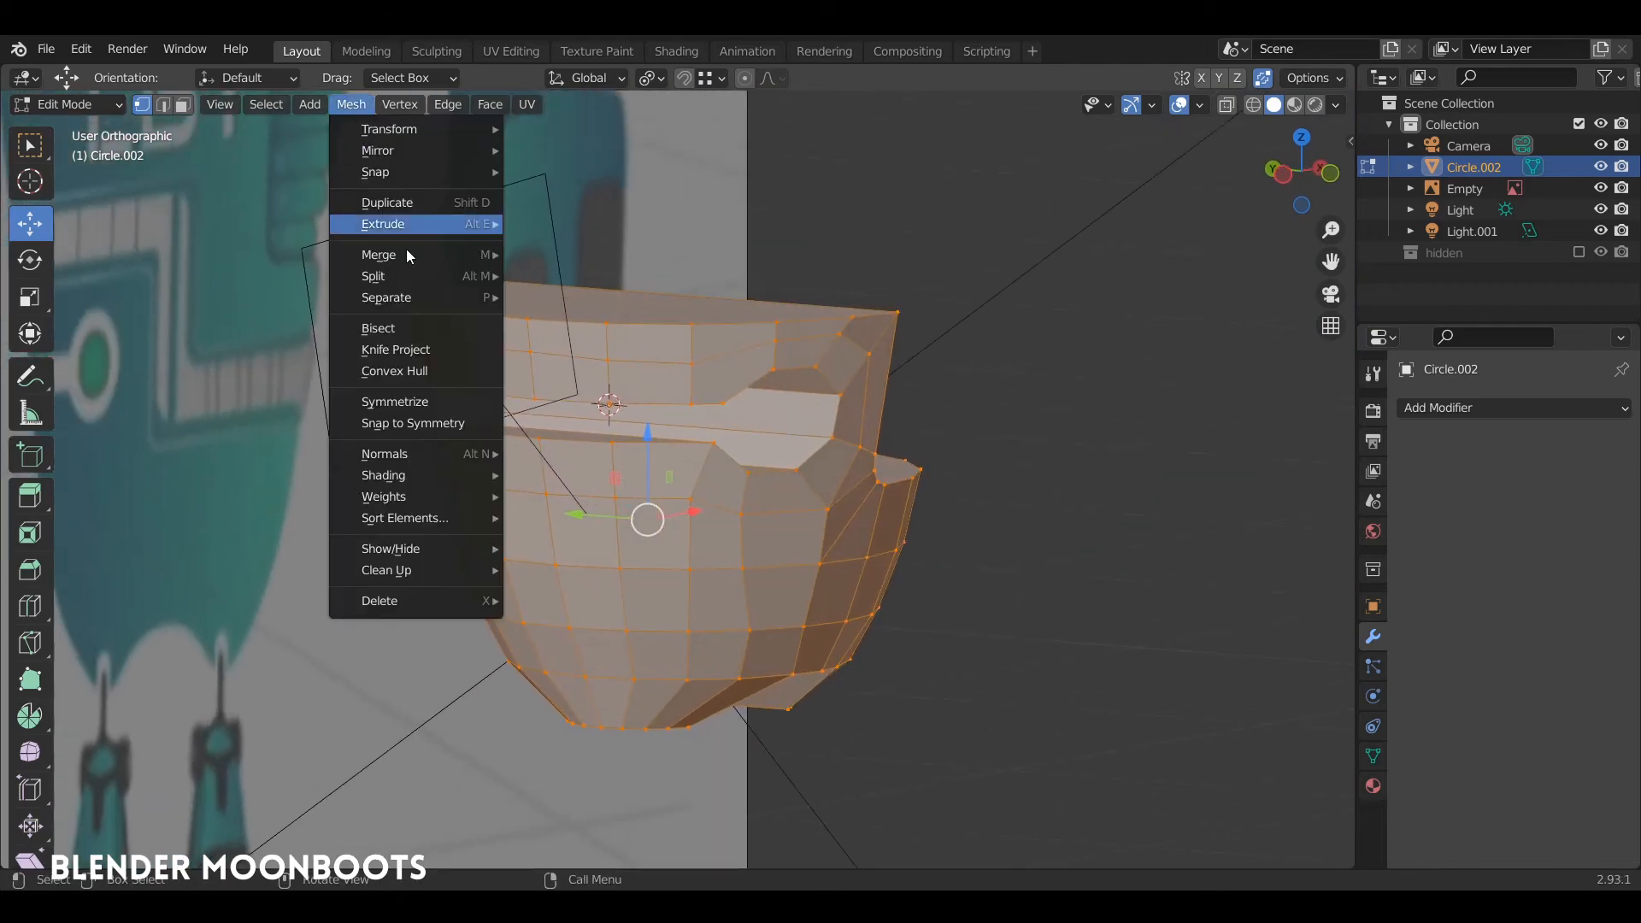
left_click(444, 403)
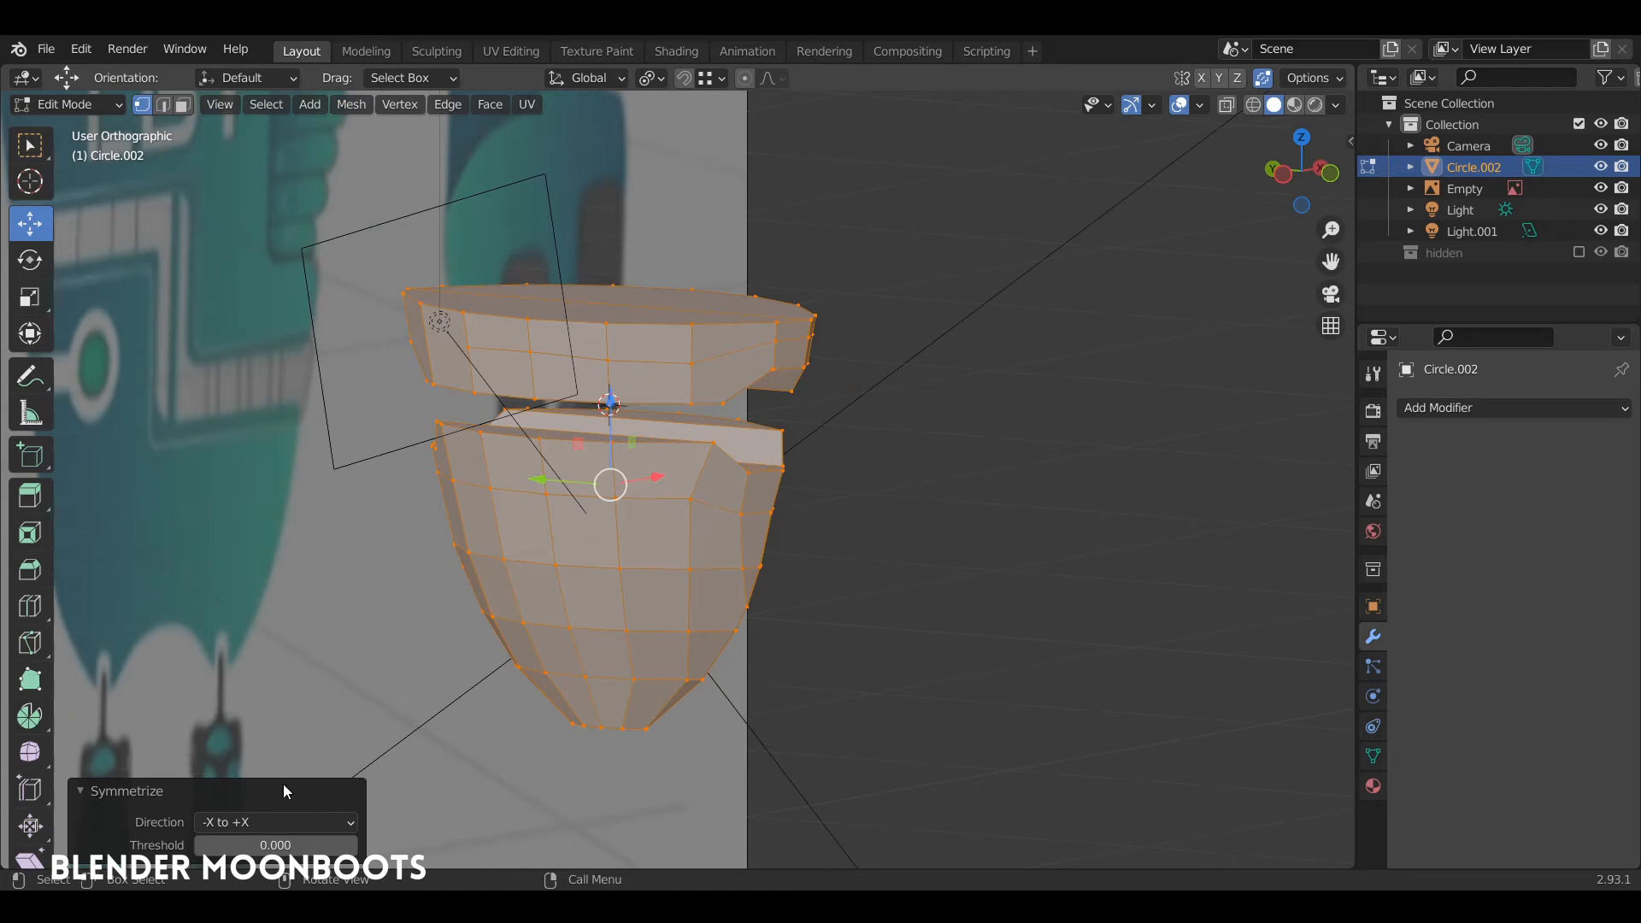
left_click(262, 813)
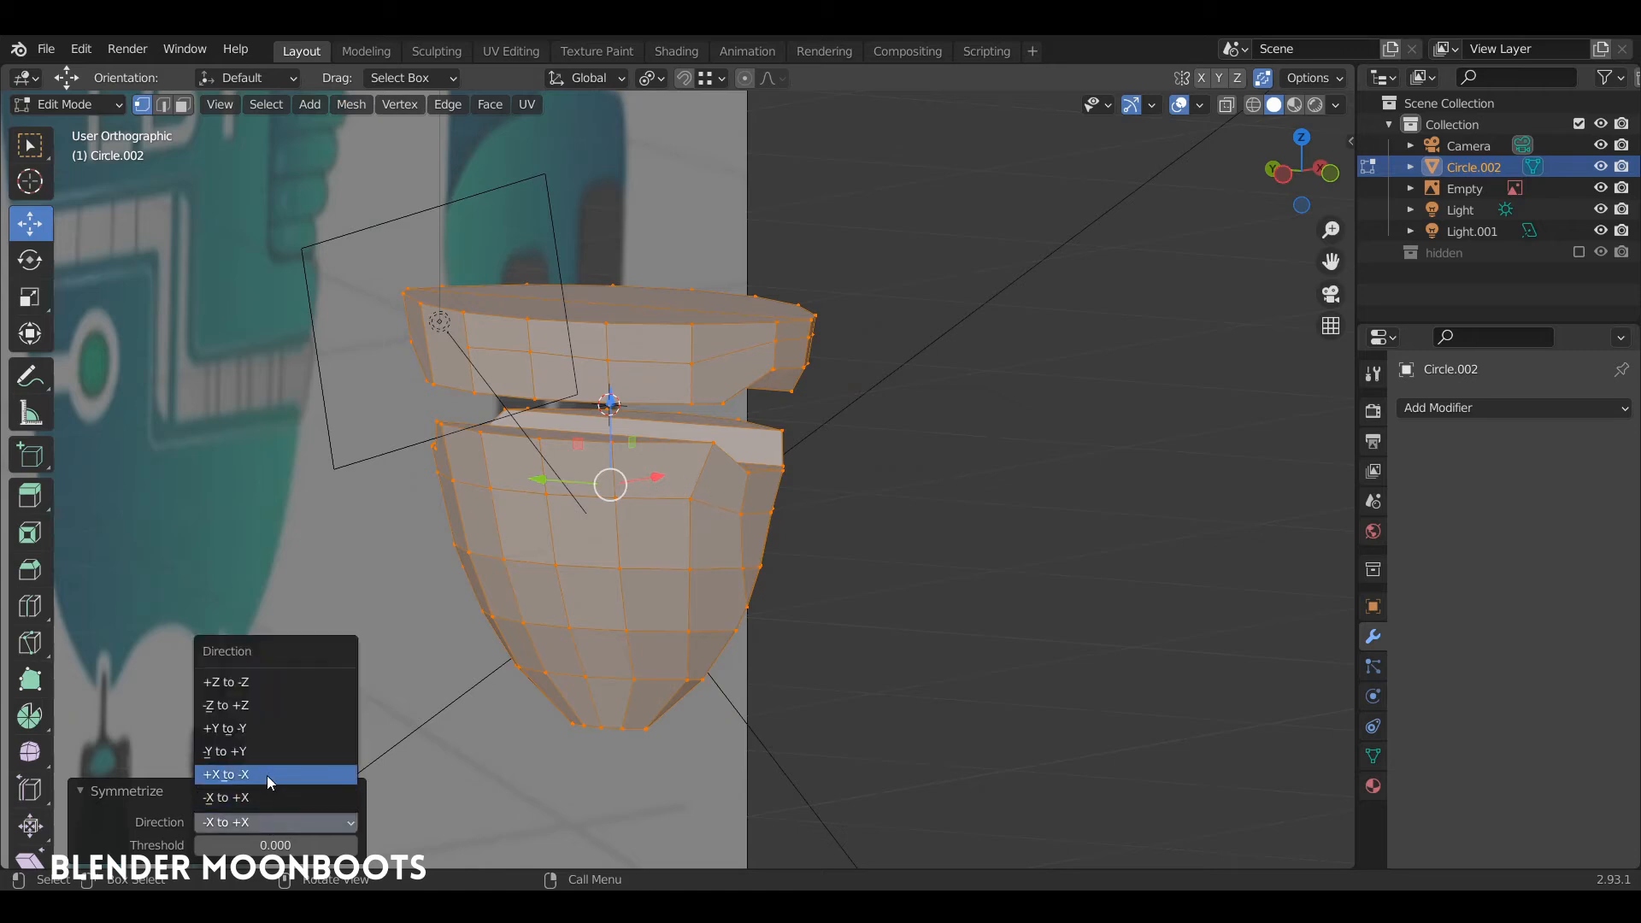
left_click(268, 754)
mouse_move(722, 502)
middle_mouse_down()
mouse_move(685, 488)
mouse_move(715, 477)
mouse_move(600, 493)
mouse_move(771, 468)
mouse_move(746, 513)
middle_mouse_up()
Step: Flatten the whole torso mesh front to back by scaling it along Y to 0.647
key("a")
middle_click_drag(598, 394, 945, 584)
scroll(540, 387, "down", 2)
key("s")
key("y")
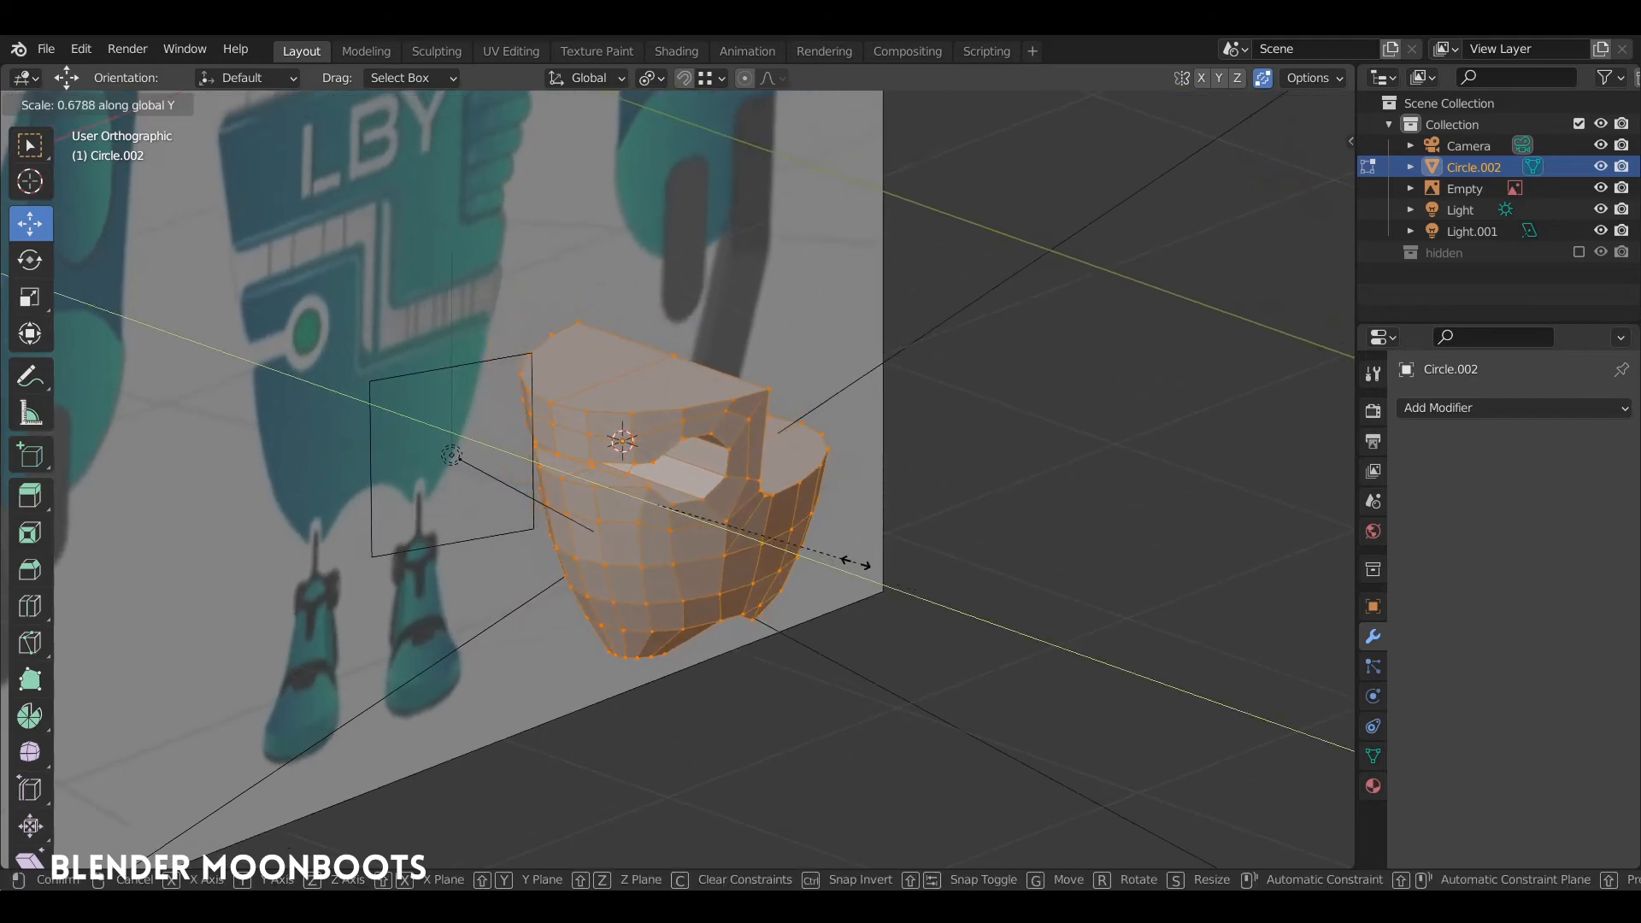
left_click(848, 555)
middle_click_drag(846, 552, 720, 436)
scroll(769, 388, "up", 5)
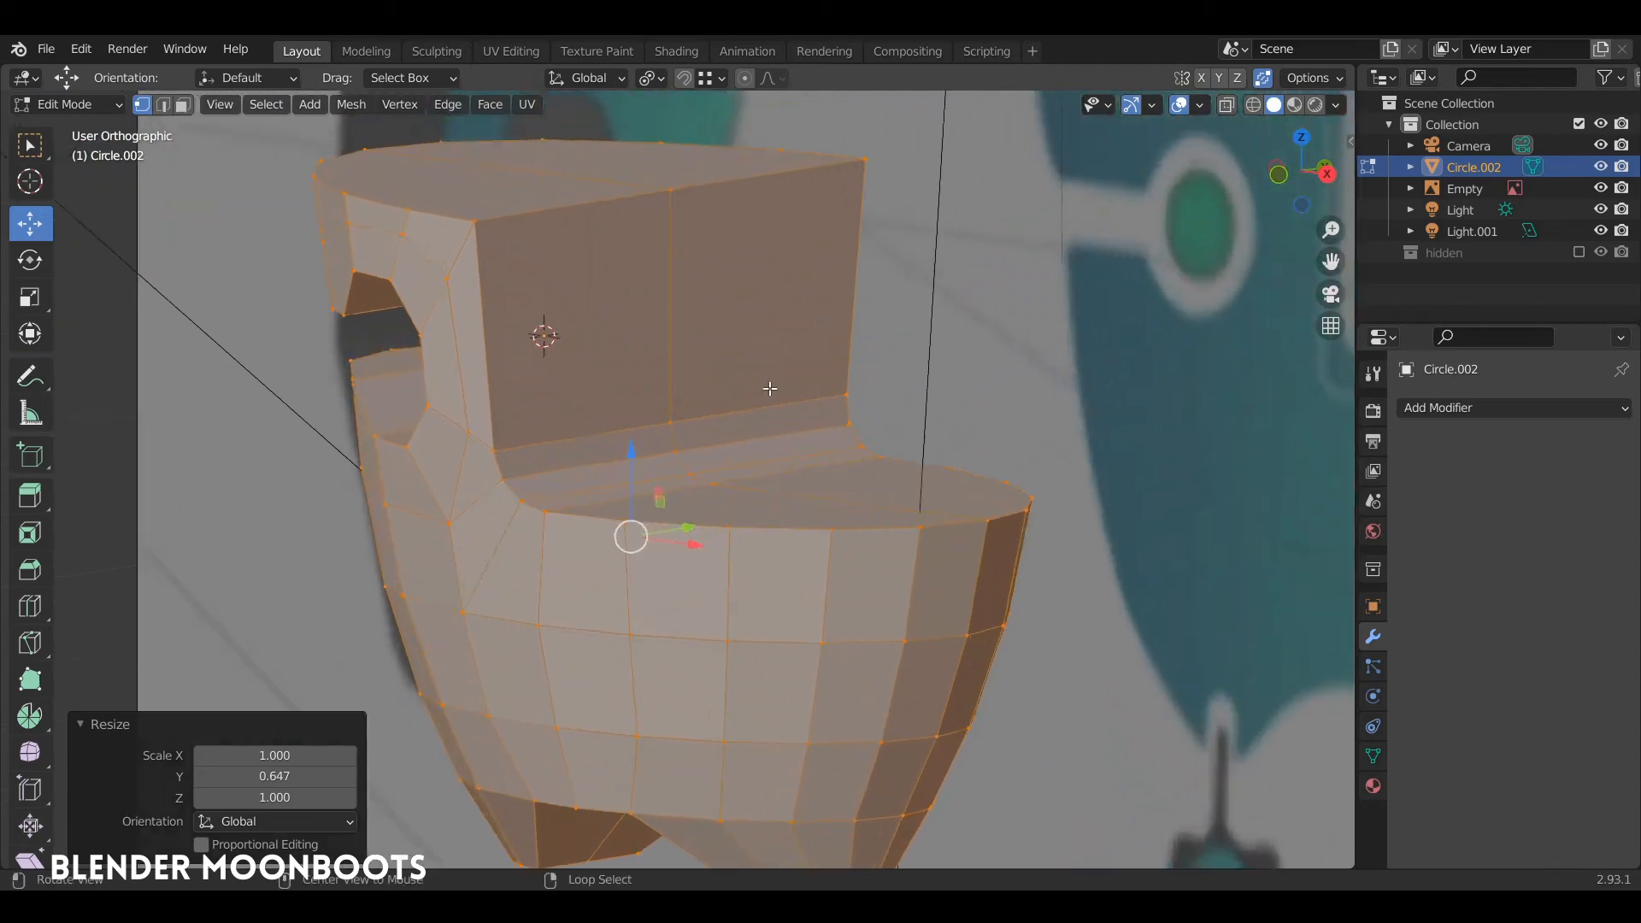
Step: Add a Subdivision Surface modifier with two levels to the torso
middle_click_drag(769, 388, 788, 484)
scroll(684, 441, "down", 5)
key("Tab")
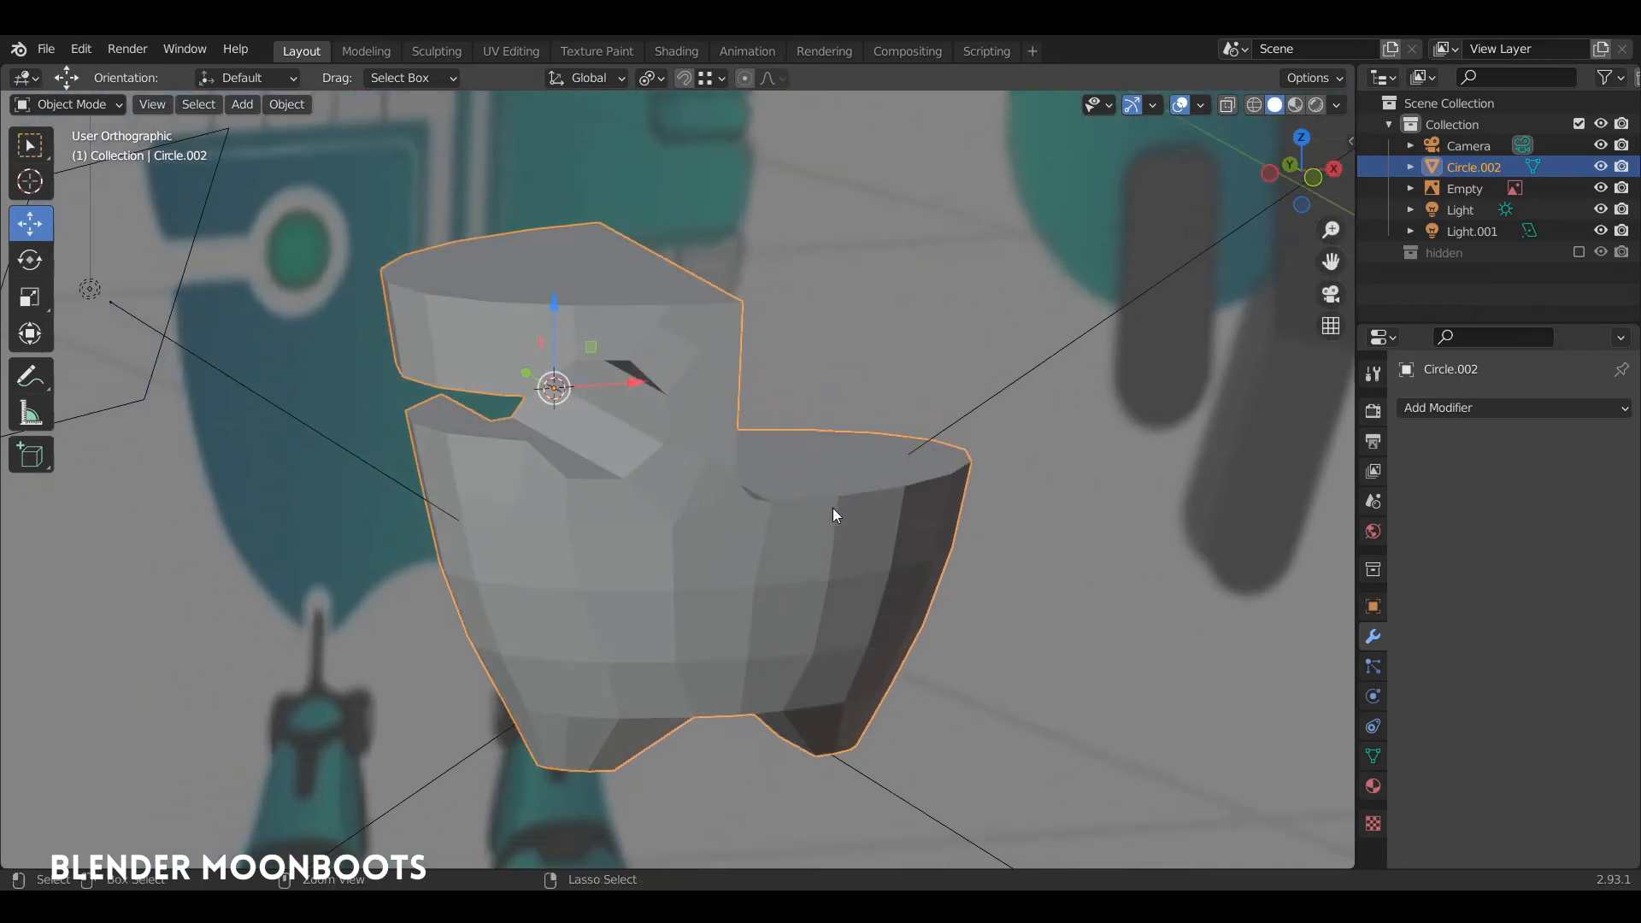
key("ctrl+2")
middle_click_drag(831, 511, 635, 318)
Step: Examine how the subdivision rounds the upper block's faces, corner edges and cutout rim in the editable mesh
key("Tab")
key("3")
left_click(733, 412)
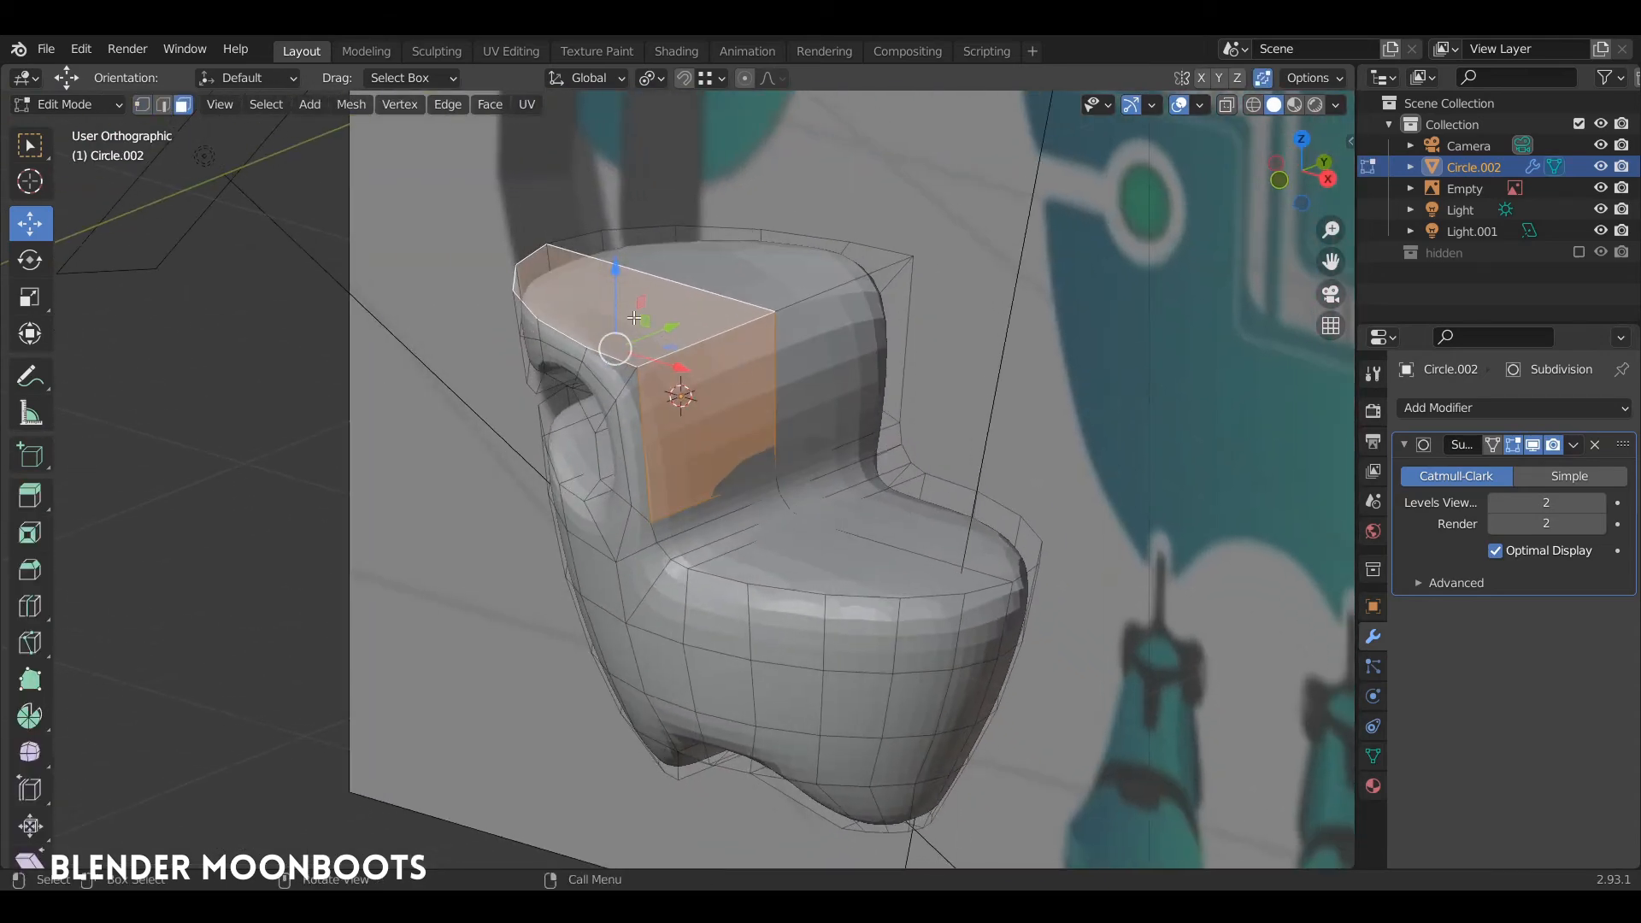
middle_click_drag(693, 407, 710, 341)
middle_click_drag(799, 305, 772, 323)
middle_click_drag(513, 312, 563, 378)
left_click_drag(609, 422, 561, 449, "alt")
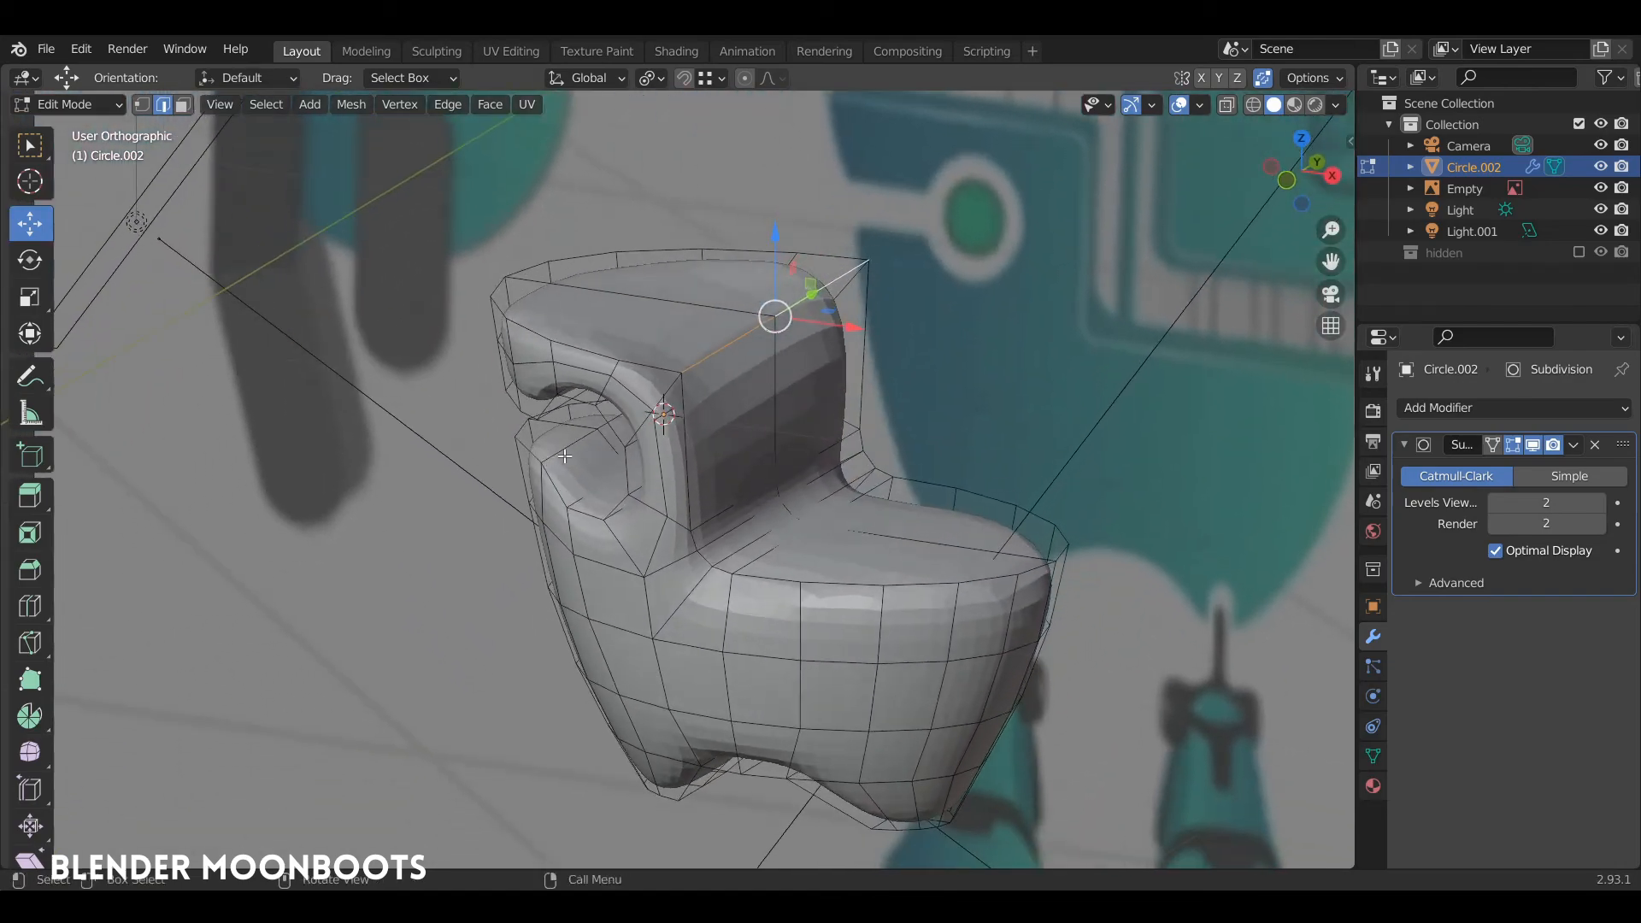
left_click_drag(646, 483, 717, 427, "ctrl+alt")
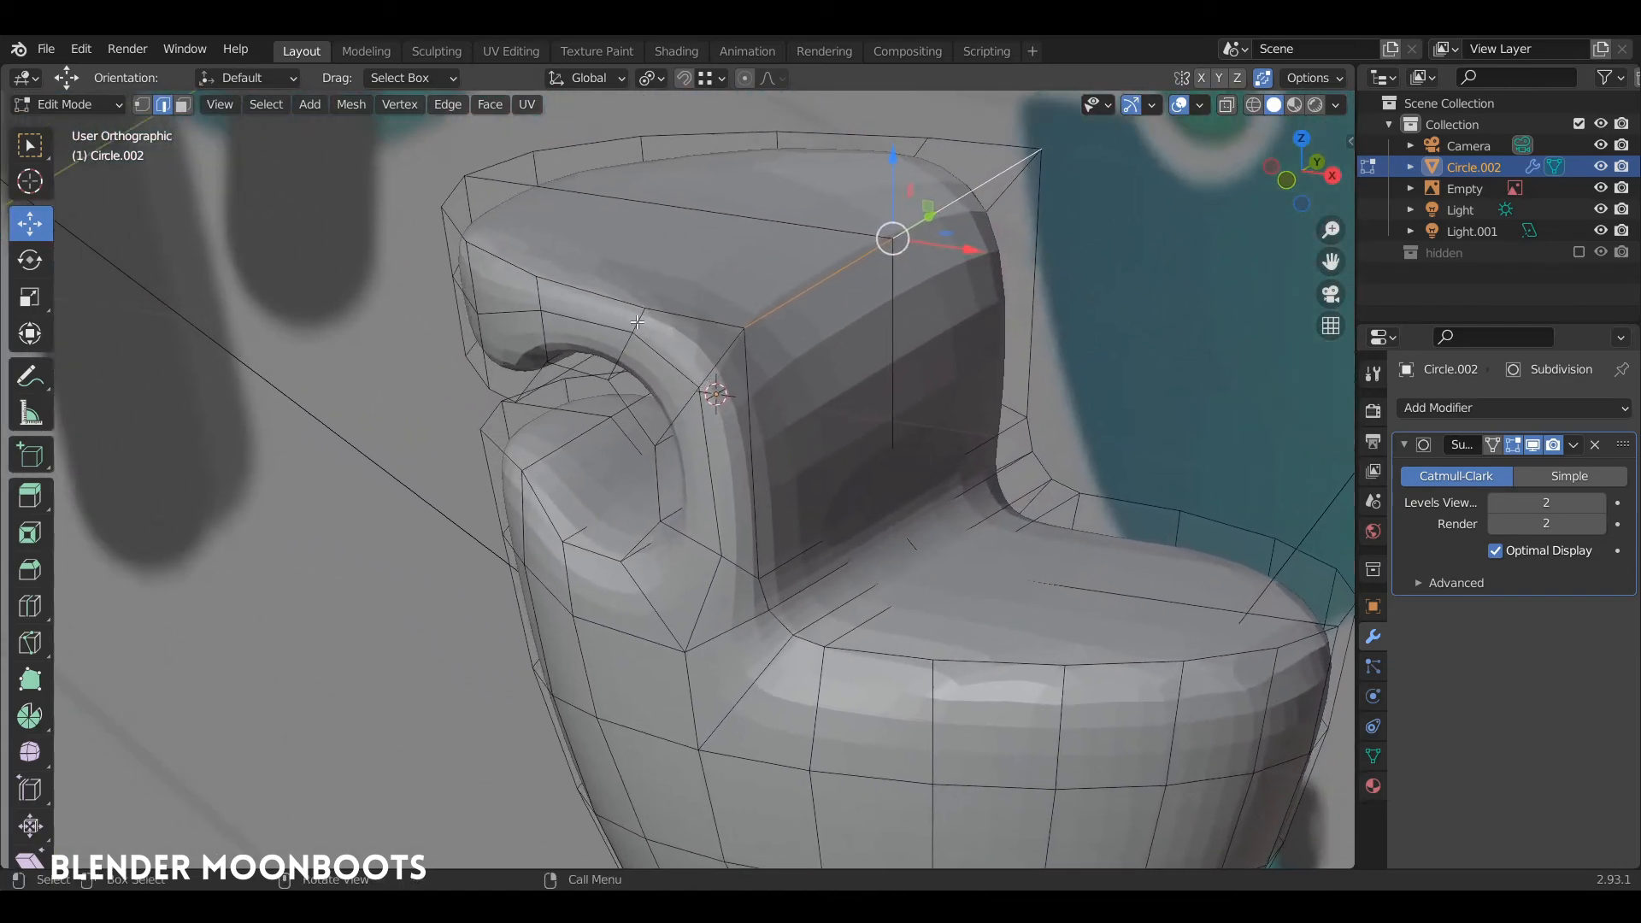
middle_click_drag(637, 322, 774, 337)
Step: Hide the subdivision in the viewport and bevel the rim edges of the upper block, step and cutout by about 0.024 m with 2 segments
left_click(1534, 444)
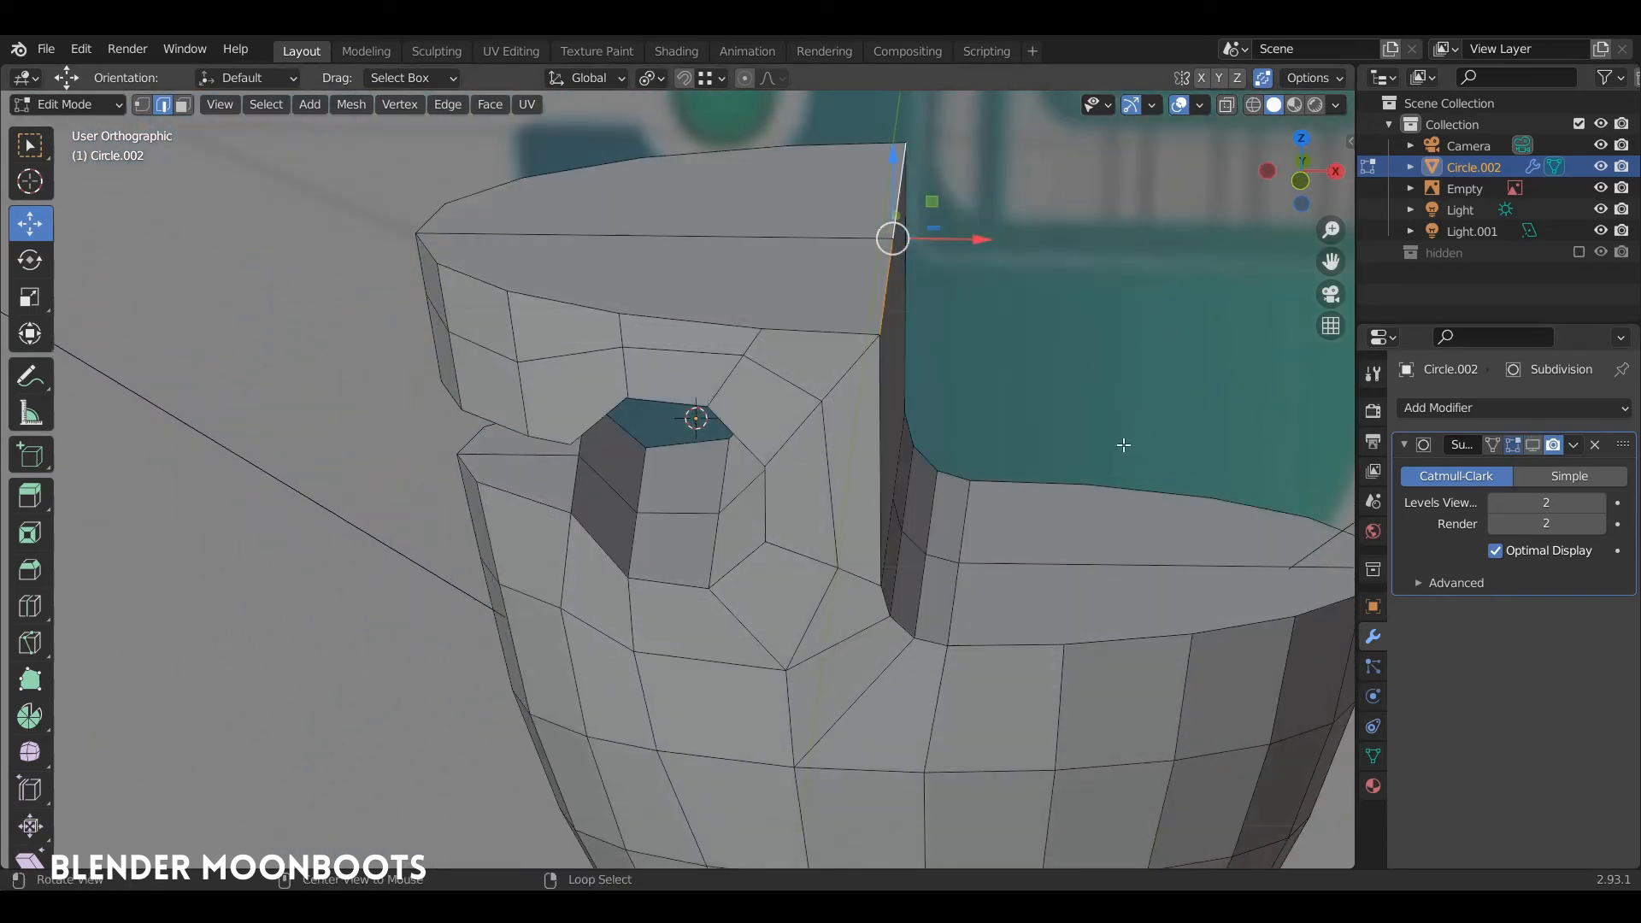
middle_click_drag(1082, 410, 1069, 443)
left_click(801, 425)
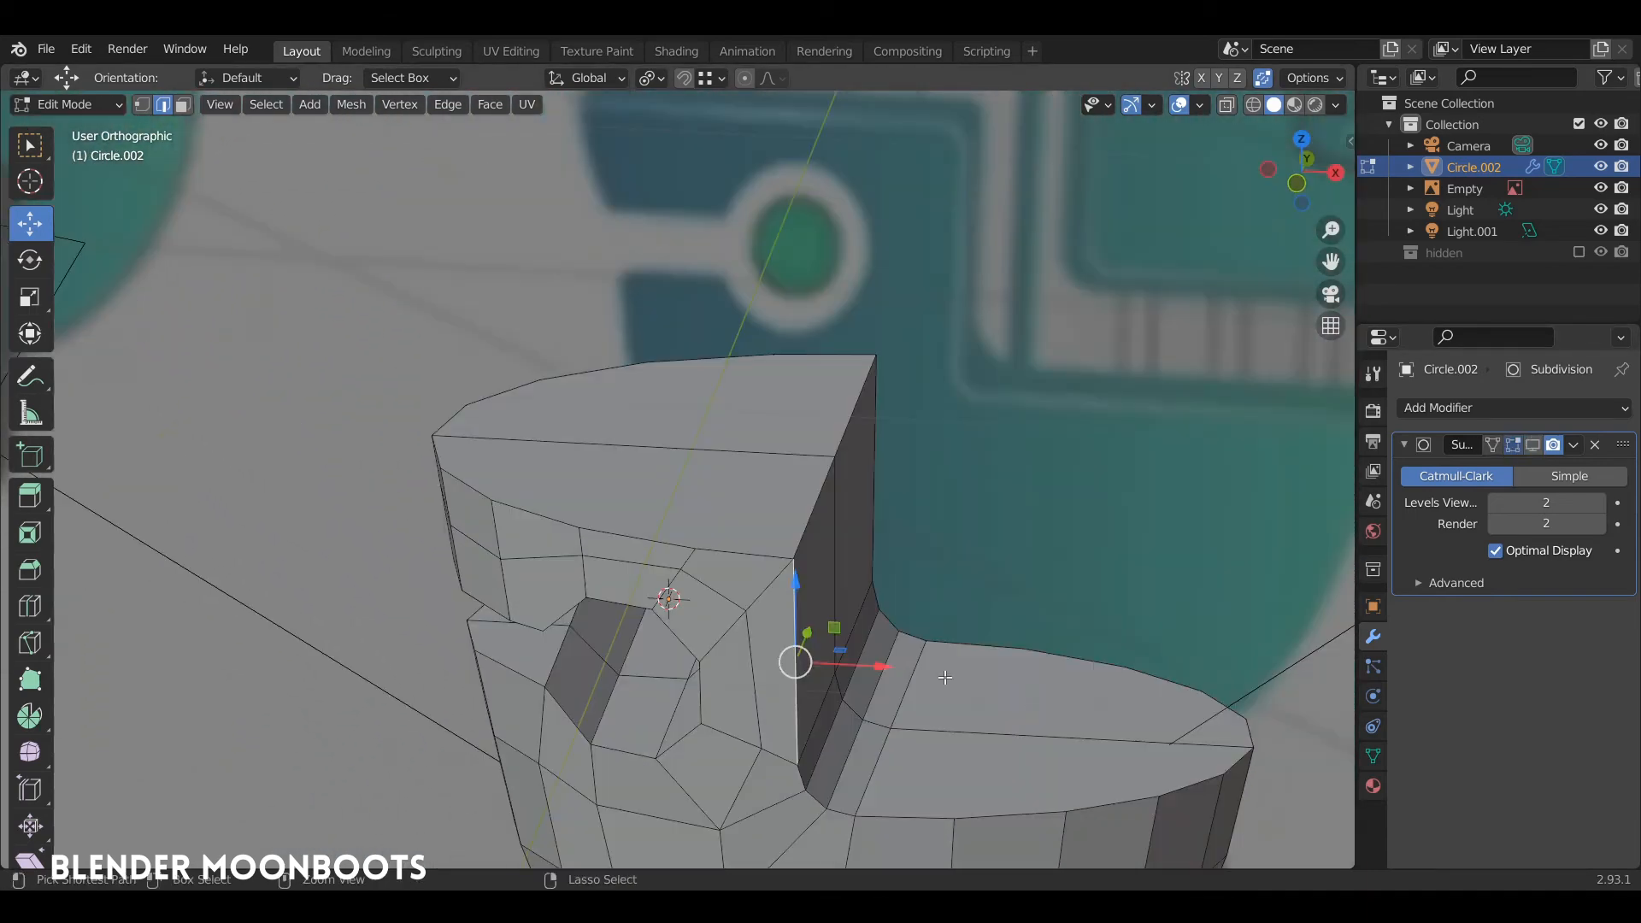
left_click(1209, 788, "ctrl")
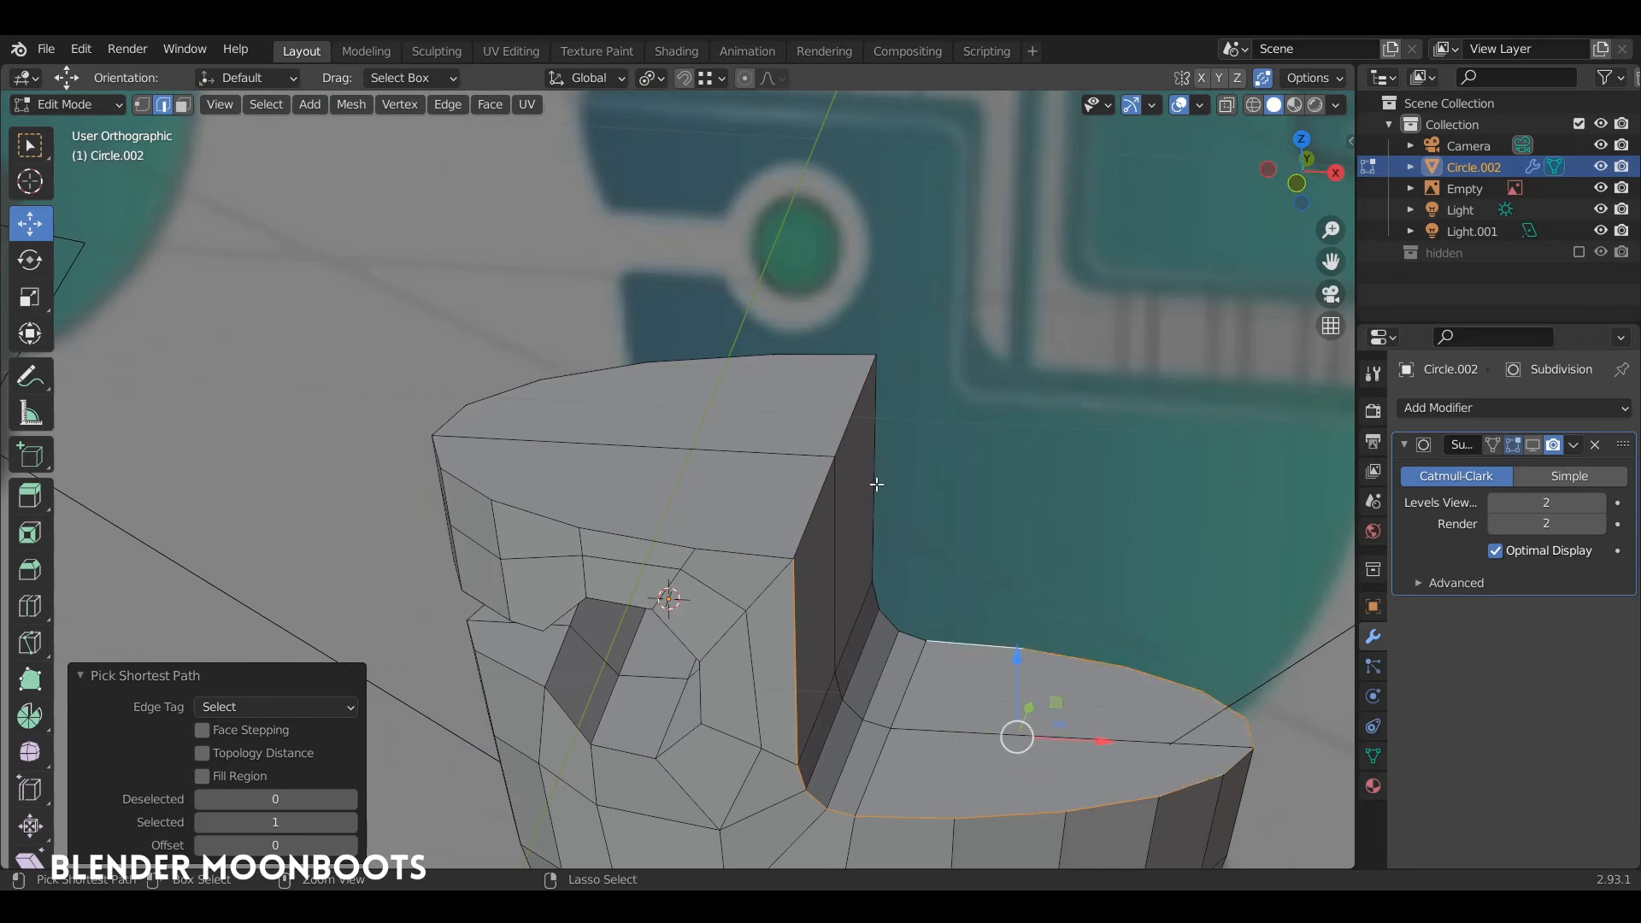
left_click(835, 433, "shift")
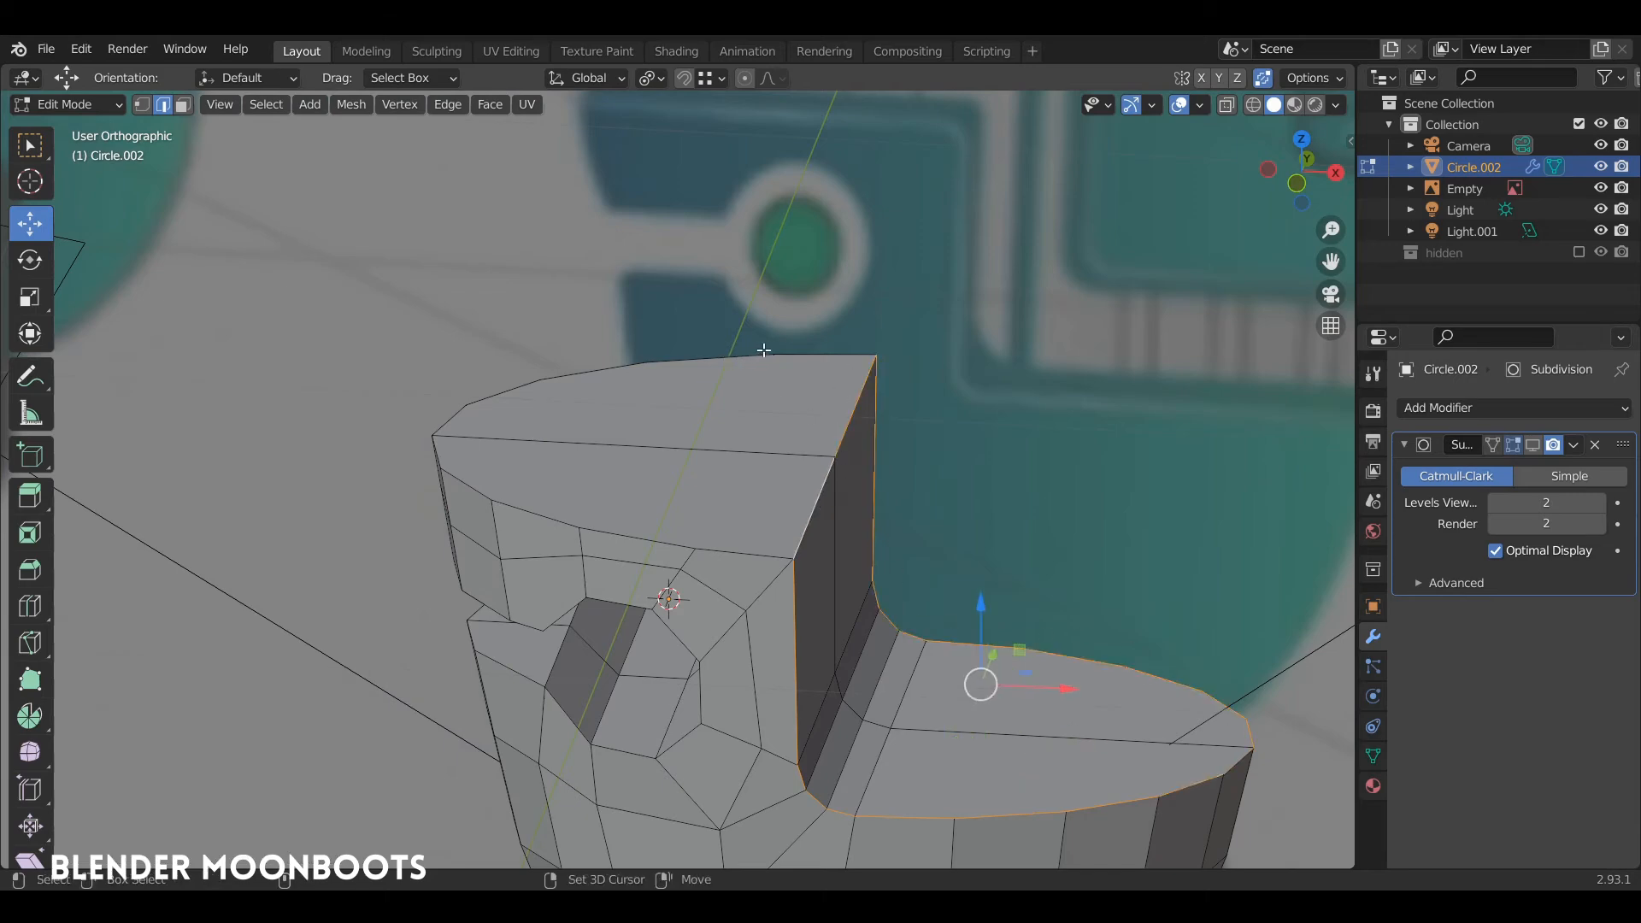
left_click(652, 522, "ctrl")
middle_click_drag(651, 522, 461, 410)
middle_click_drag(622, 399, 662, 547)
left_click(665, 560, "shift")
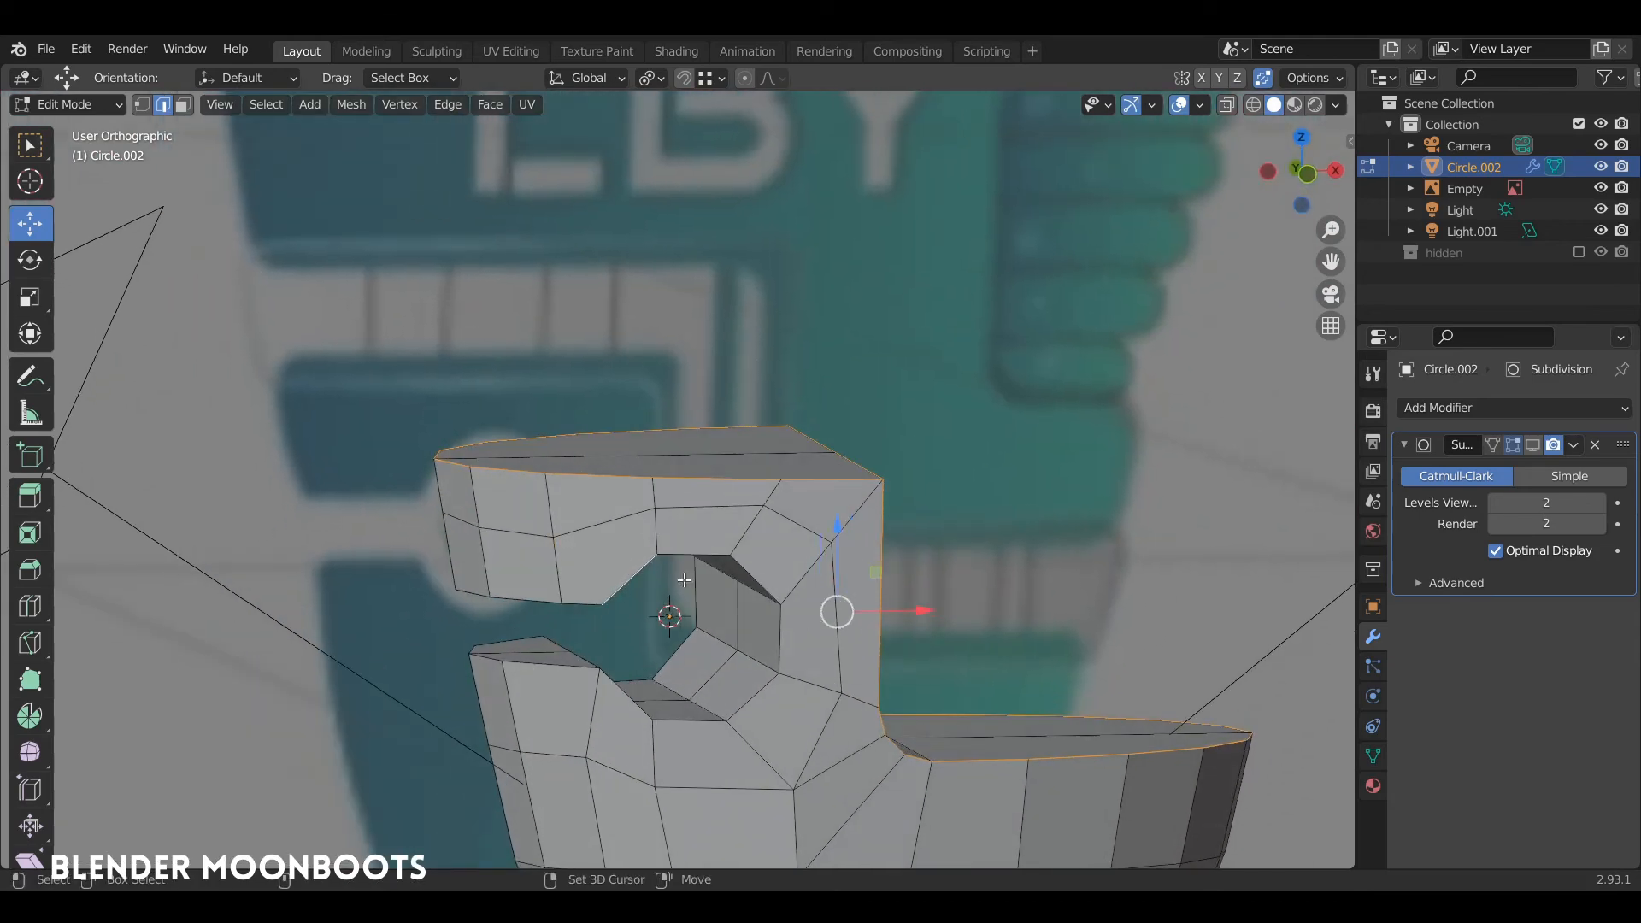
left_click(744, 711, "ctrl")
middle_click_drag(558, 660, 555, 733)
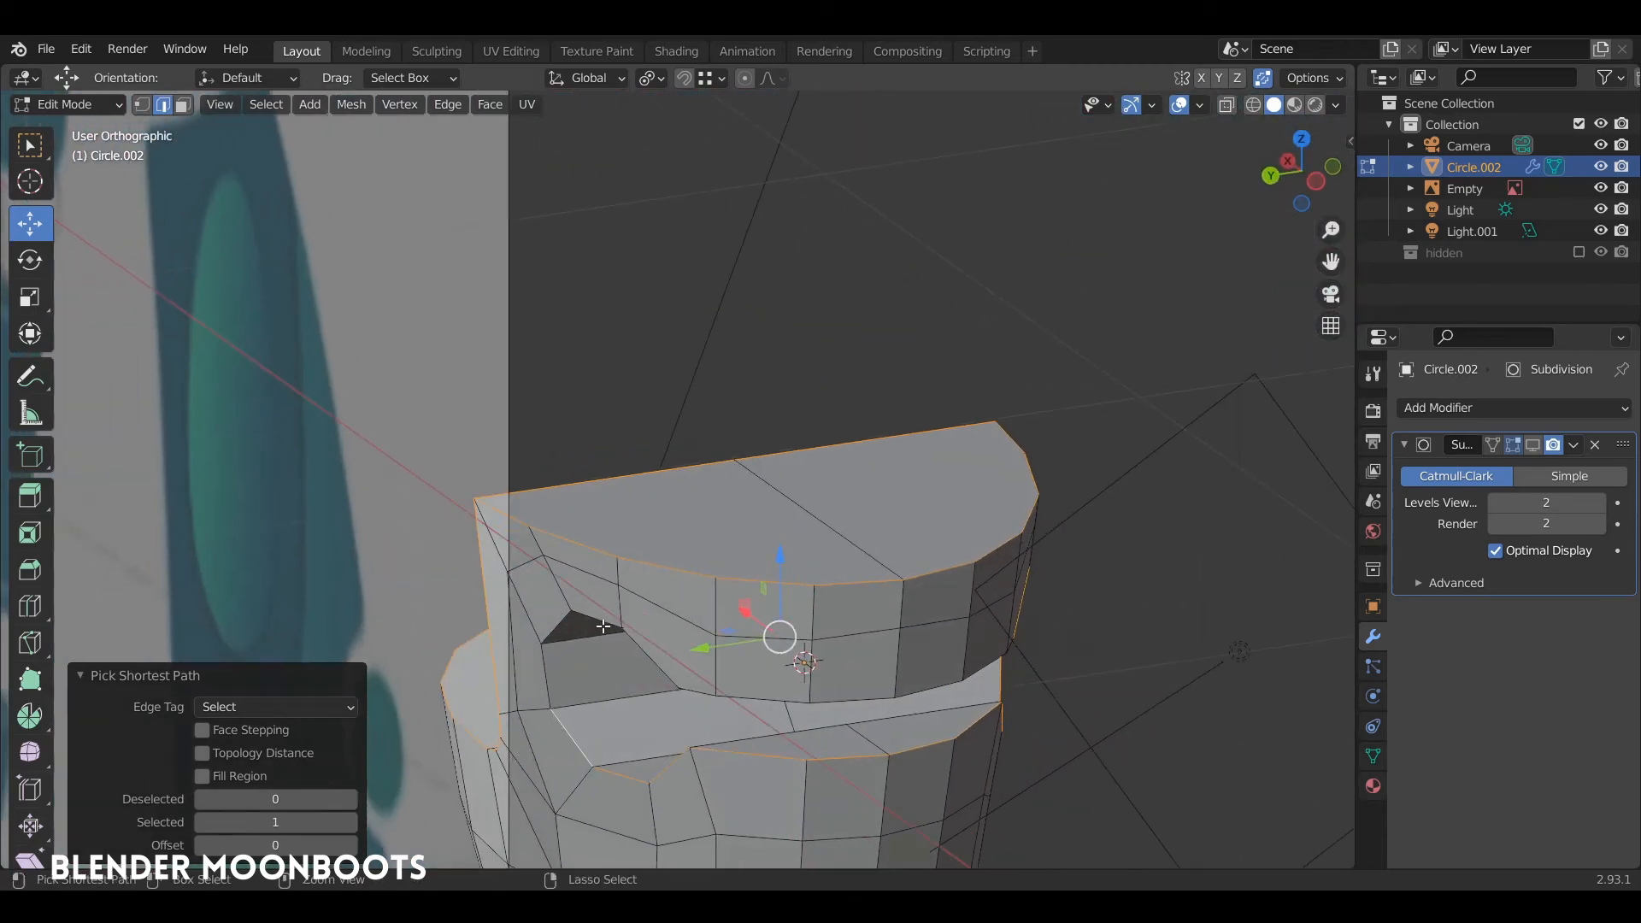
middle_click_drag(973, 680, 932, 536)
scroll(932, 536, "down", 4)
middle_click_drag(978, 598, 768, 570)
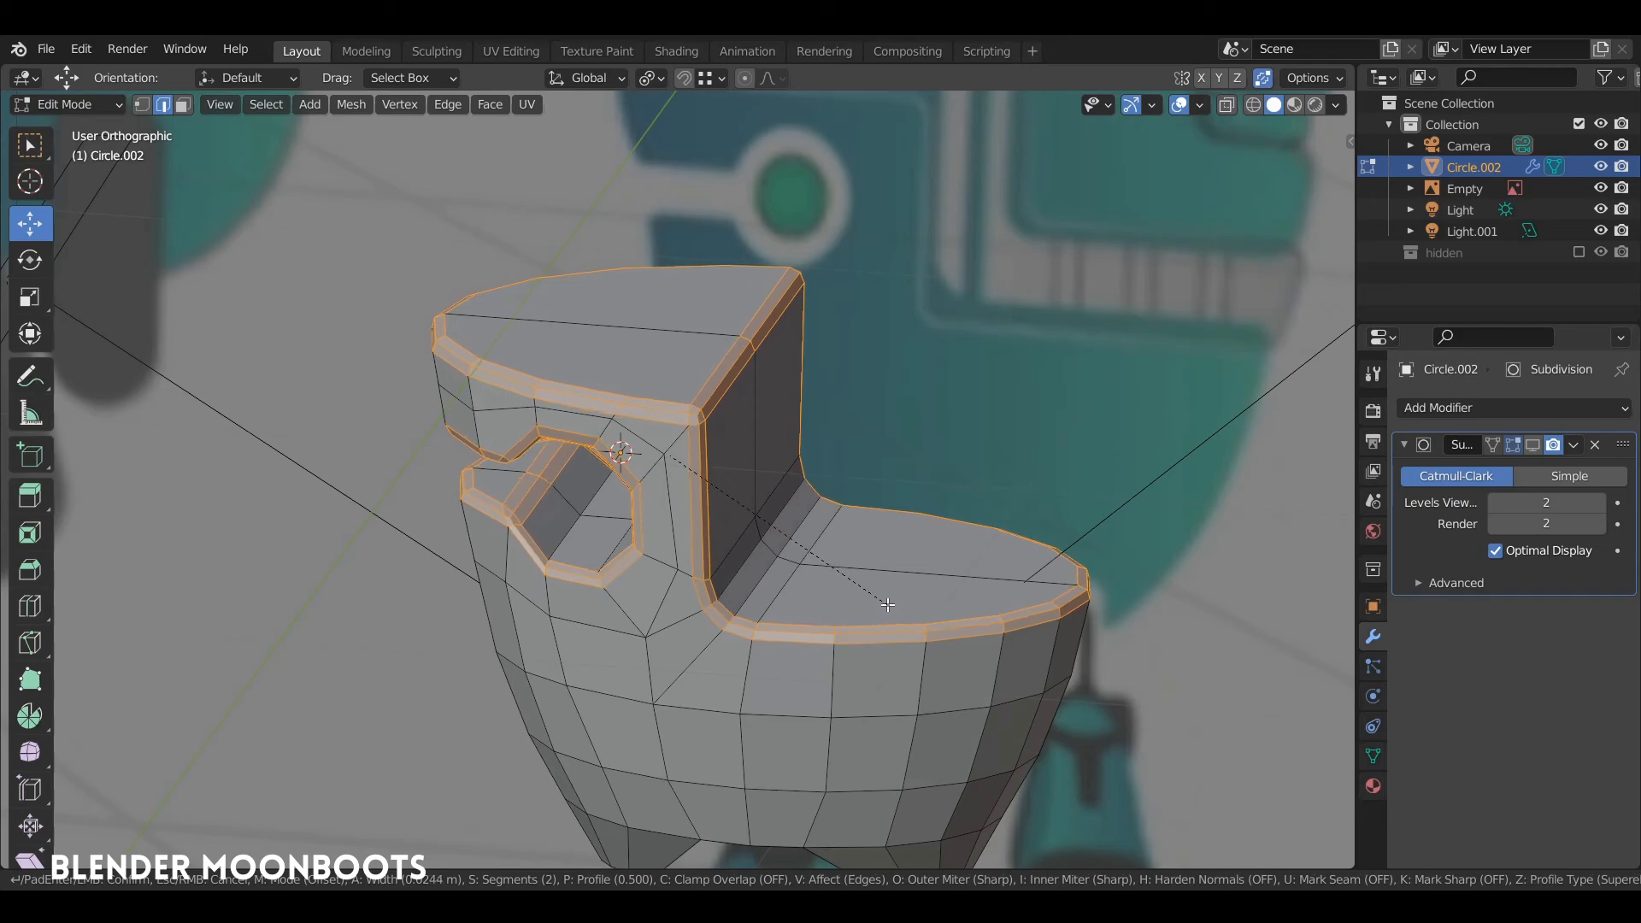
left_click(889, 605)
middle_click_drag(889, 605, 935, 590)
Step: Show the subdivision in the viewport again and apply smooth shading to the torso
key("Tab")
left_click(1534, 444)
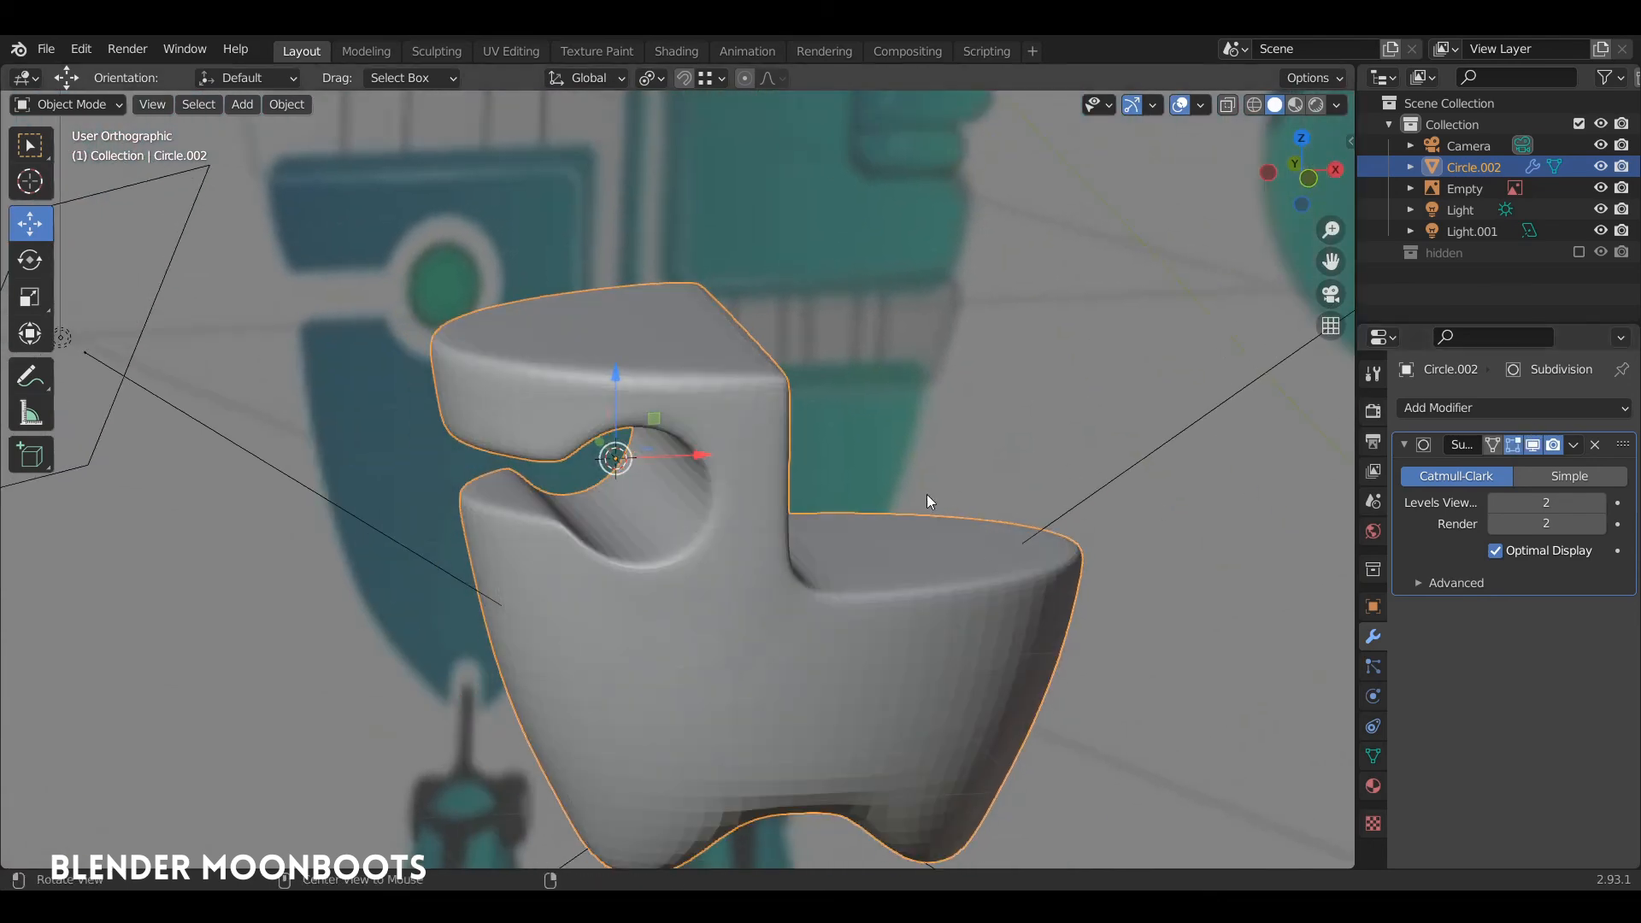
middle_click_drag(927, 494, 847, 444)
right_click(807, 504)
left_click(798, 500)
mouse_move(799, 500)
middle_mouse_down()
mouse_move(886, 434)
mouse_move(836, 365)
mouse_move(817, 444)
middle_mouse_up()
Step: Scale the inner middle vertices of the two foot faces on the torso's underside along X towards each other
key("Tab")
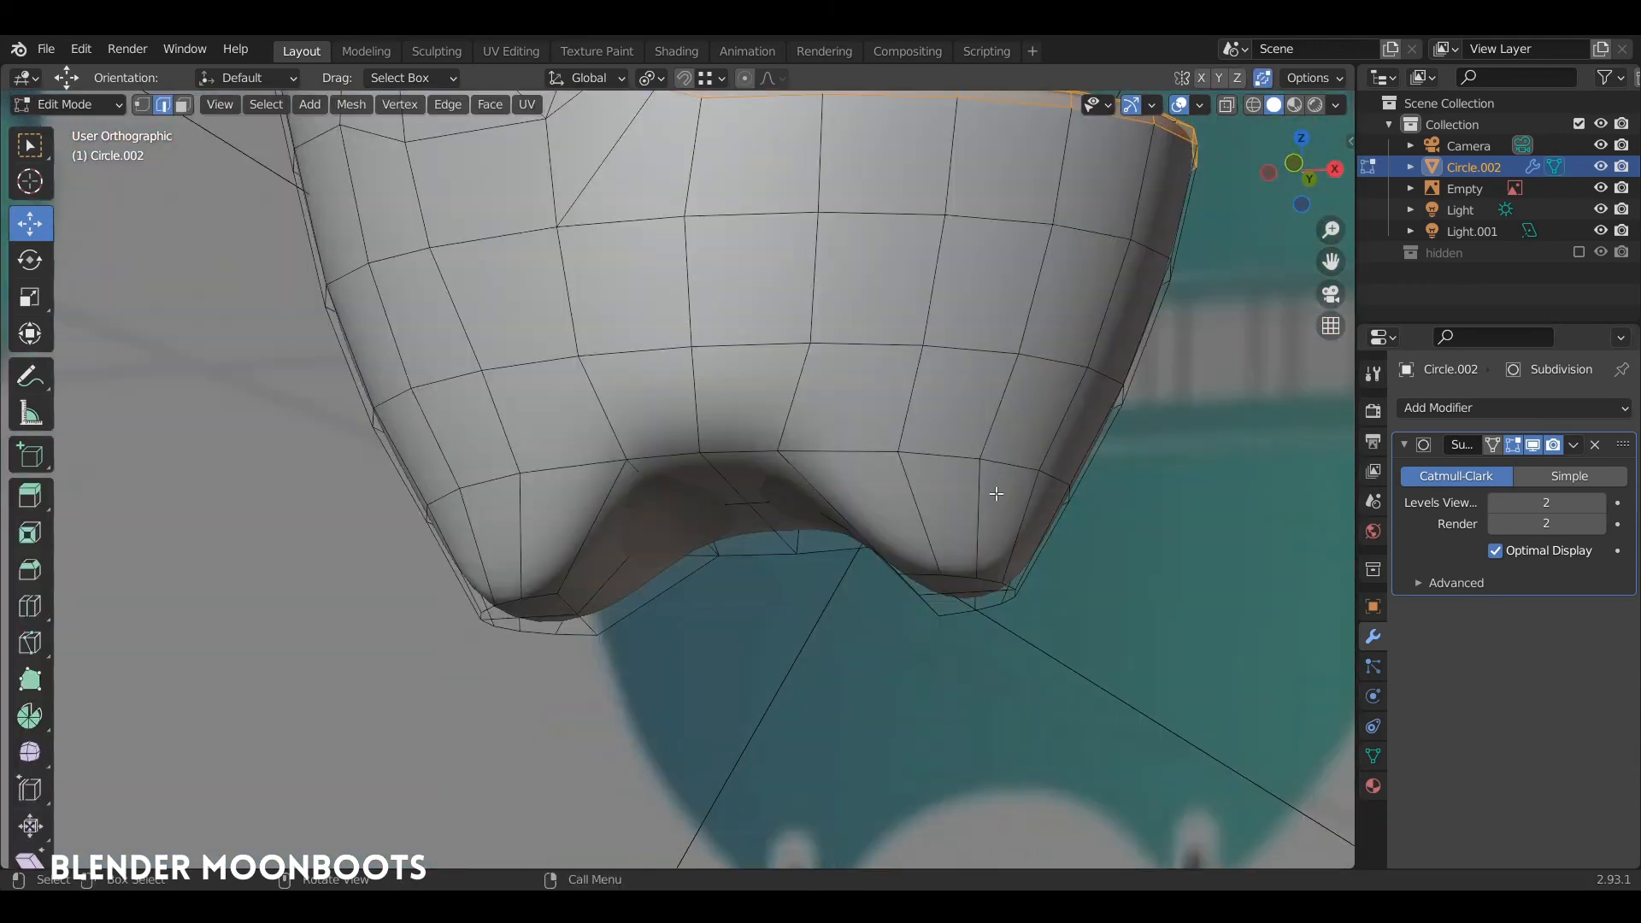
middle_click_drag(996, 490, 811, 379)
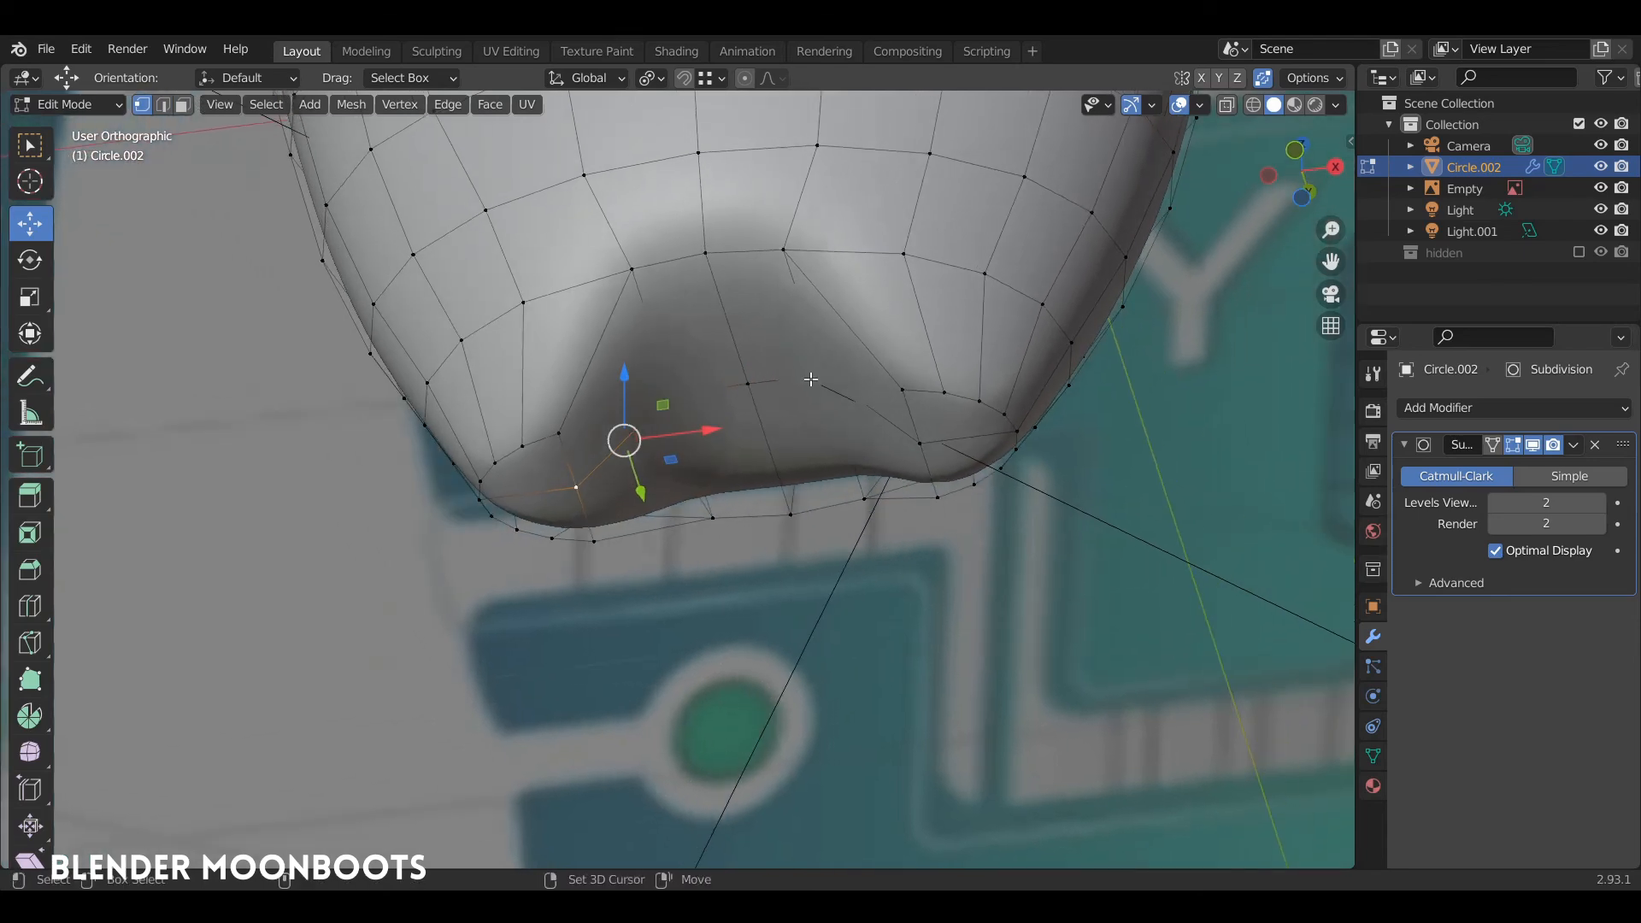
middle_click_drag(949, 425, 881, 419)
key("s")
key("x")
left_click(944, 404)
key("Tab")
scroll(974, 453, "up", 3)
Step: With the subdivision temporarily hidden, change the transform pivot point and scale the two vertices beside the leg arch's centre line to about 0.65
key("Tab")
middle_click_drag(786, 436, 764, 497)
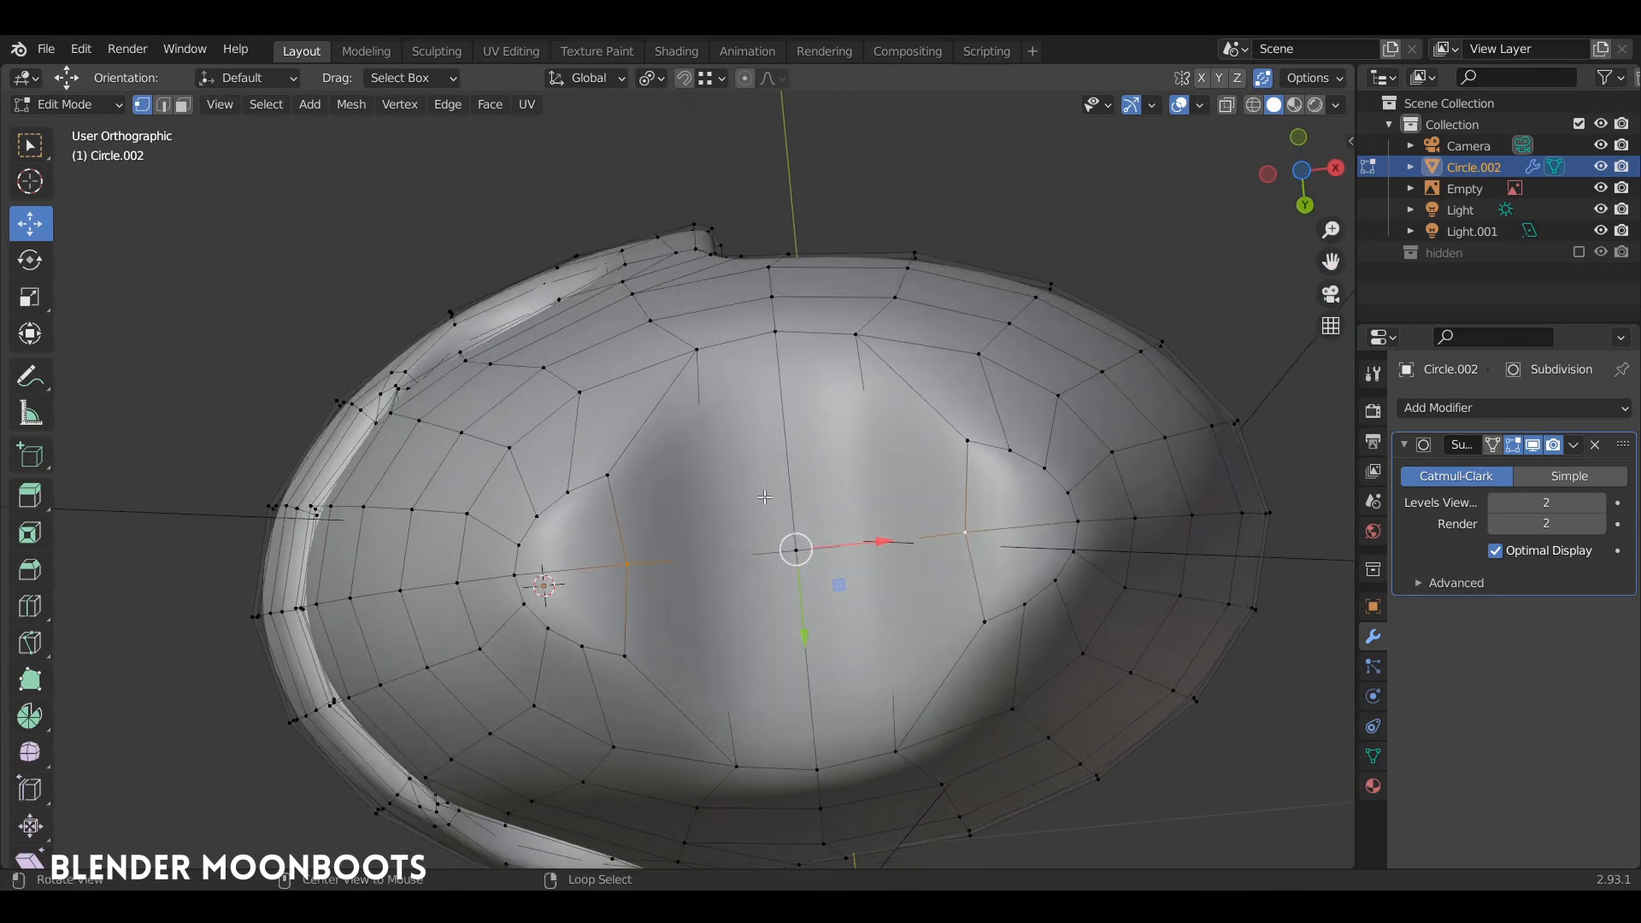
left_click(1533, 445)
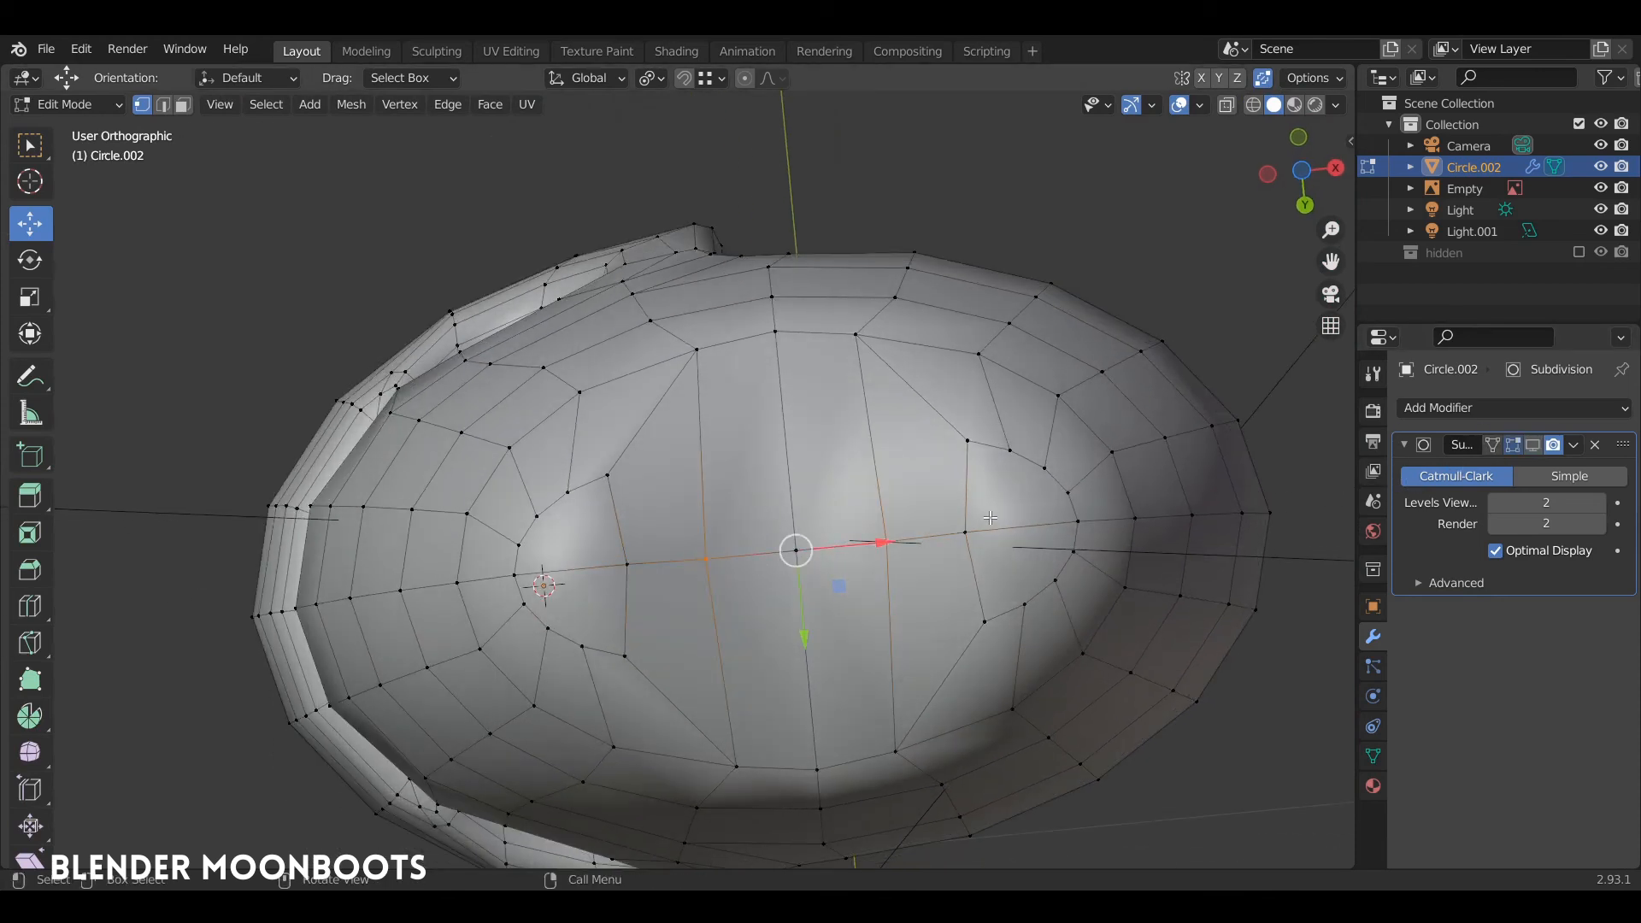
key("s")
left_click(922, 532)
middle_click_drag(921, 532, 770, 384)
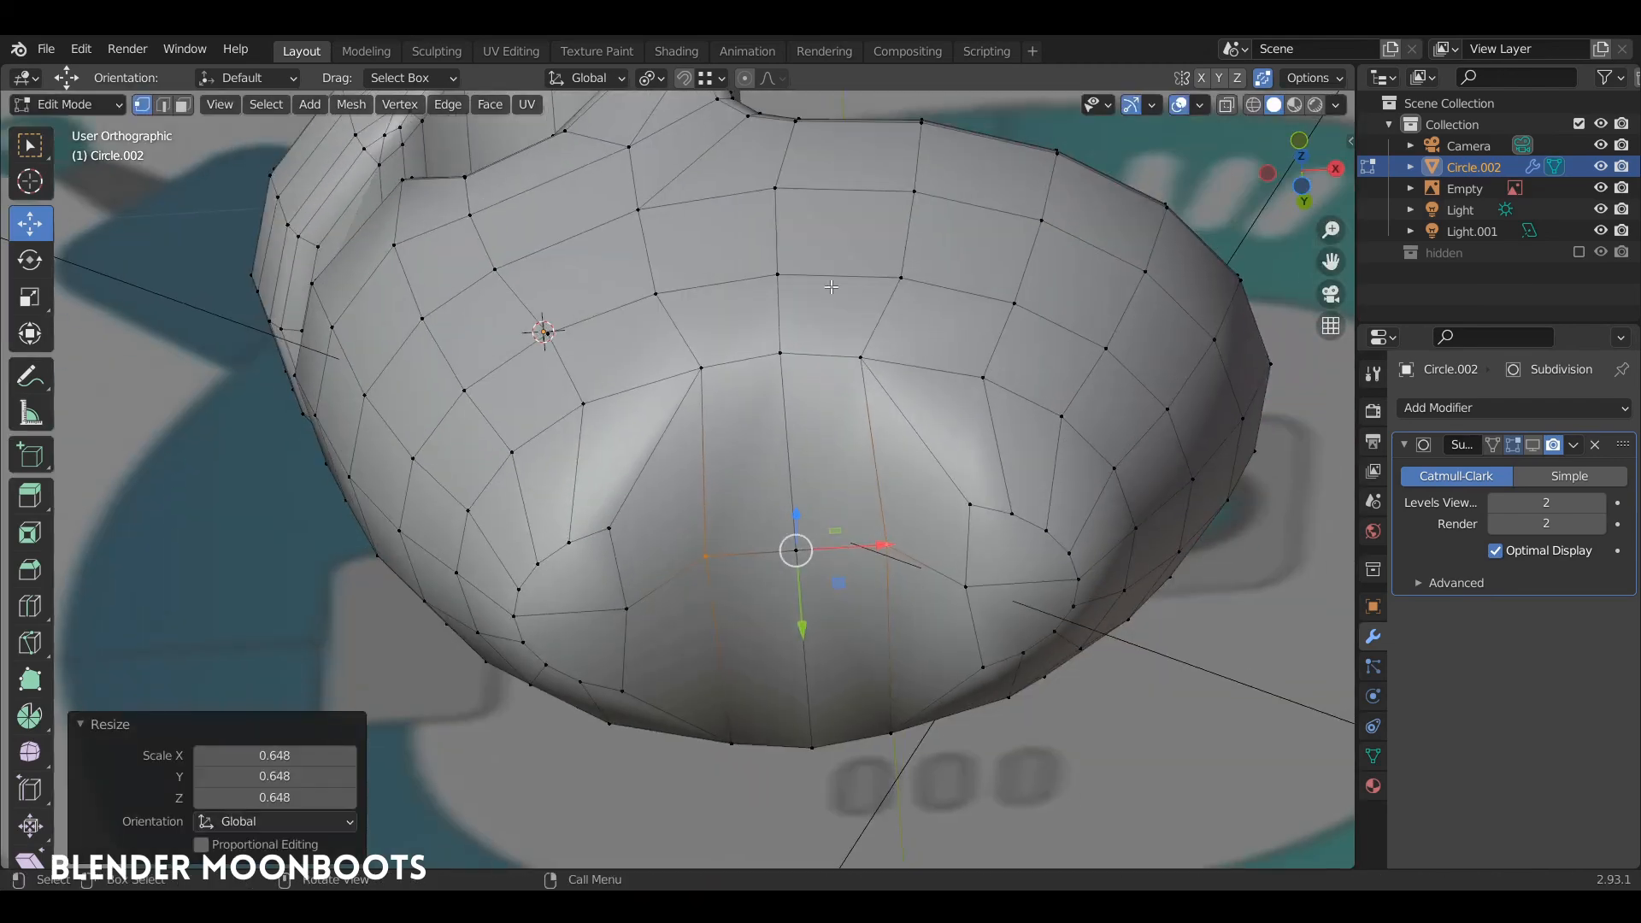
left_click(658, 79)
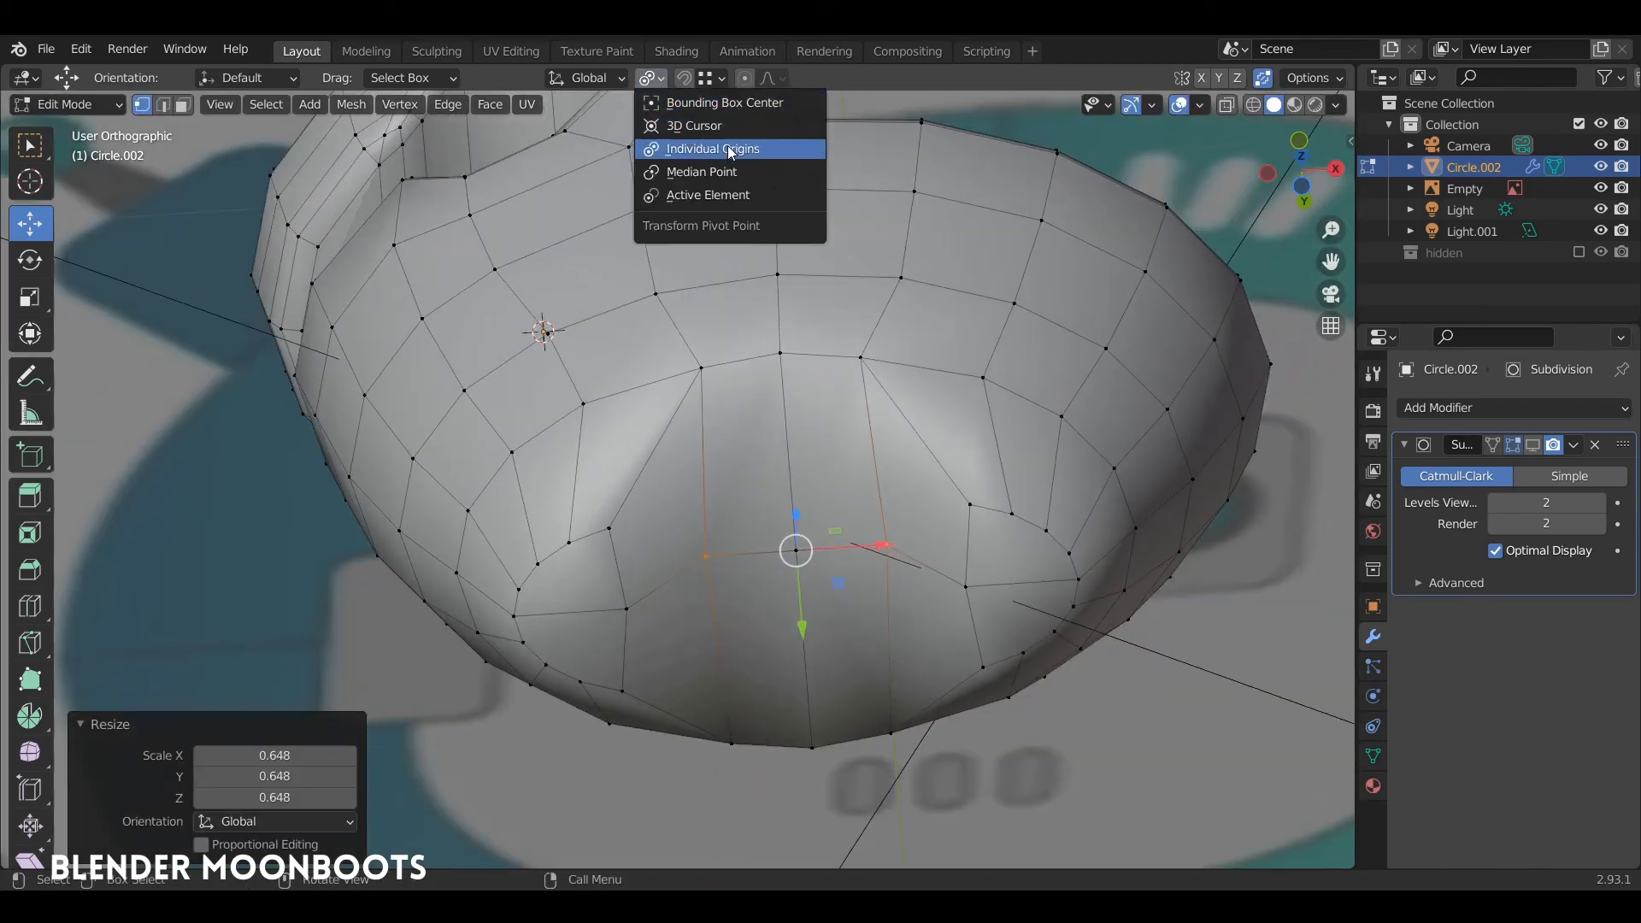
key("s")
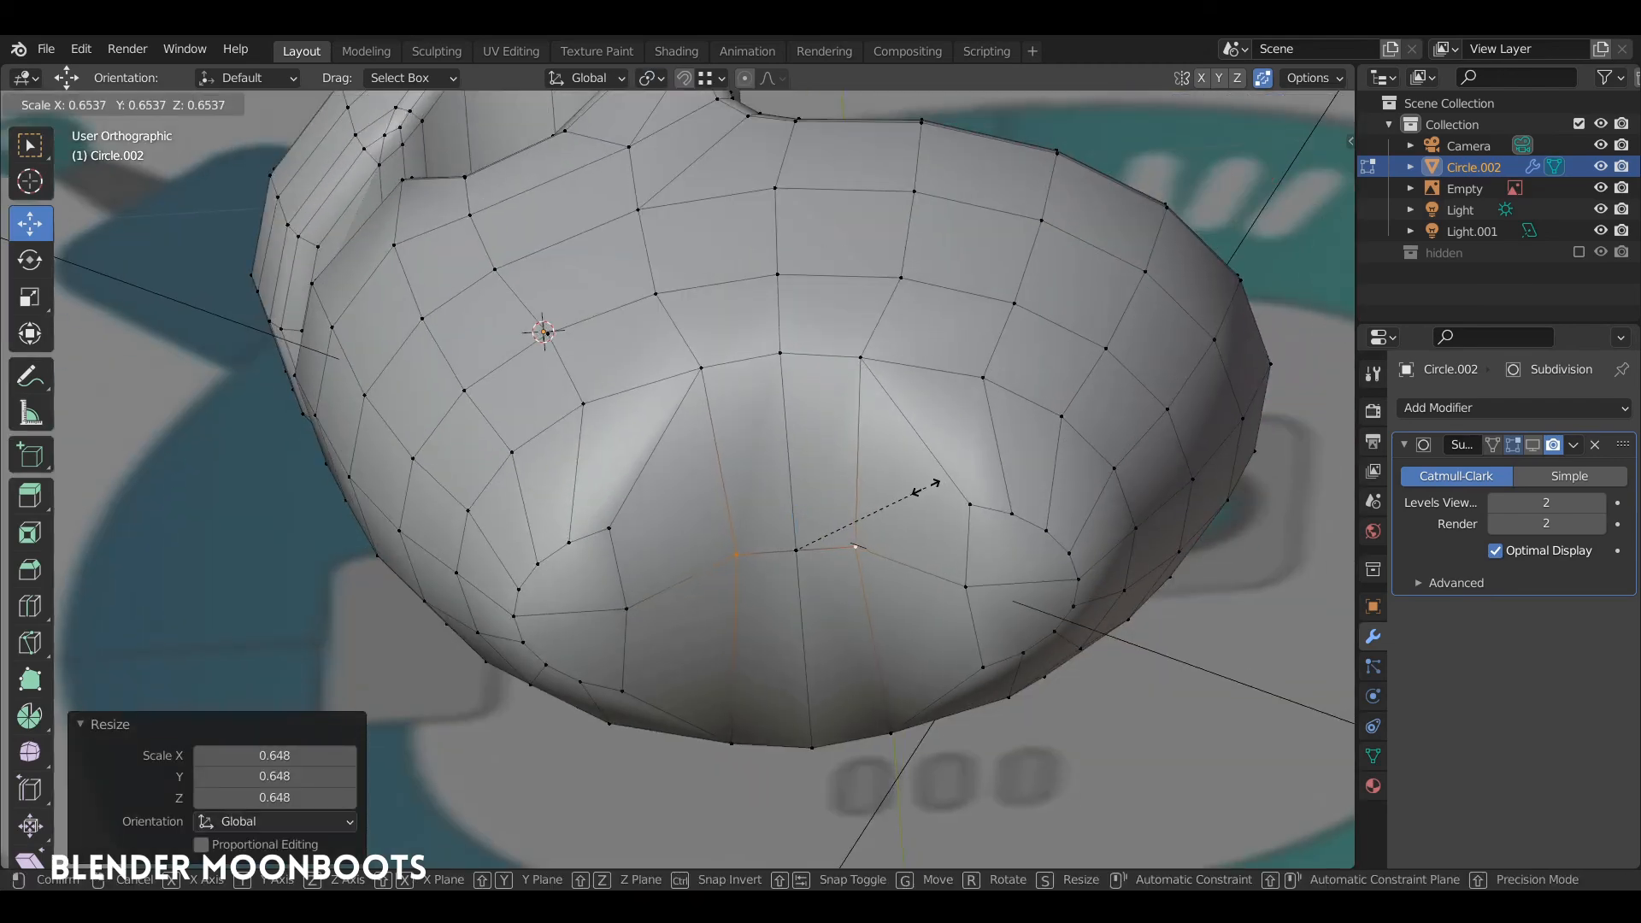
left_click(925, 488)
left_click_drag(926, 488, 981, 532, "alt")
key("Tab")
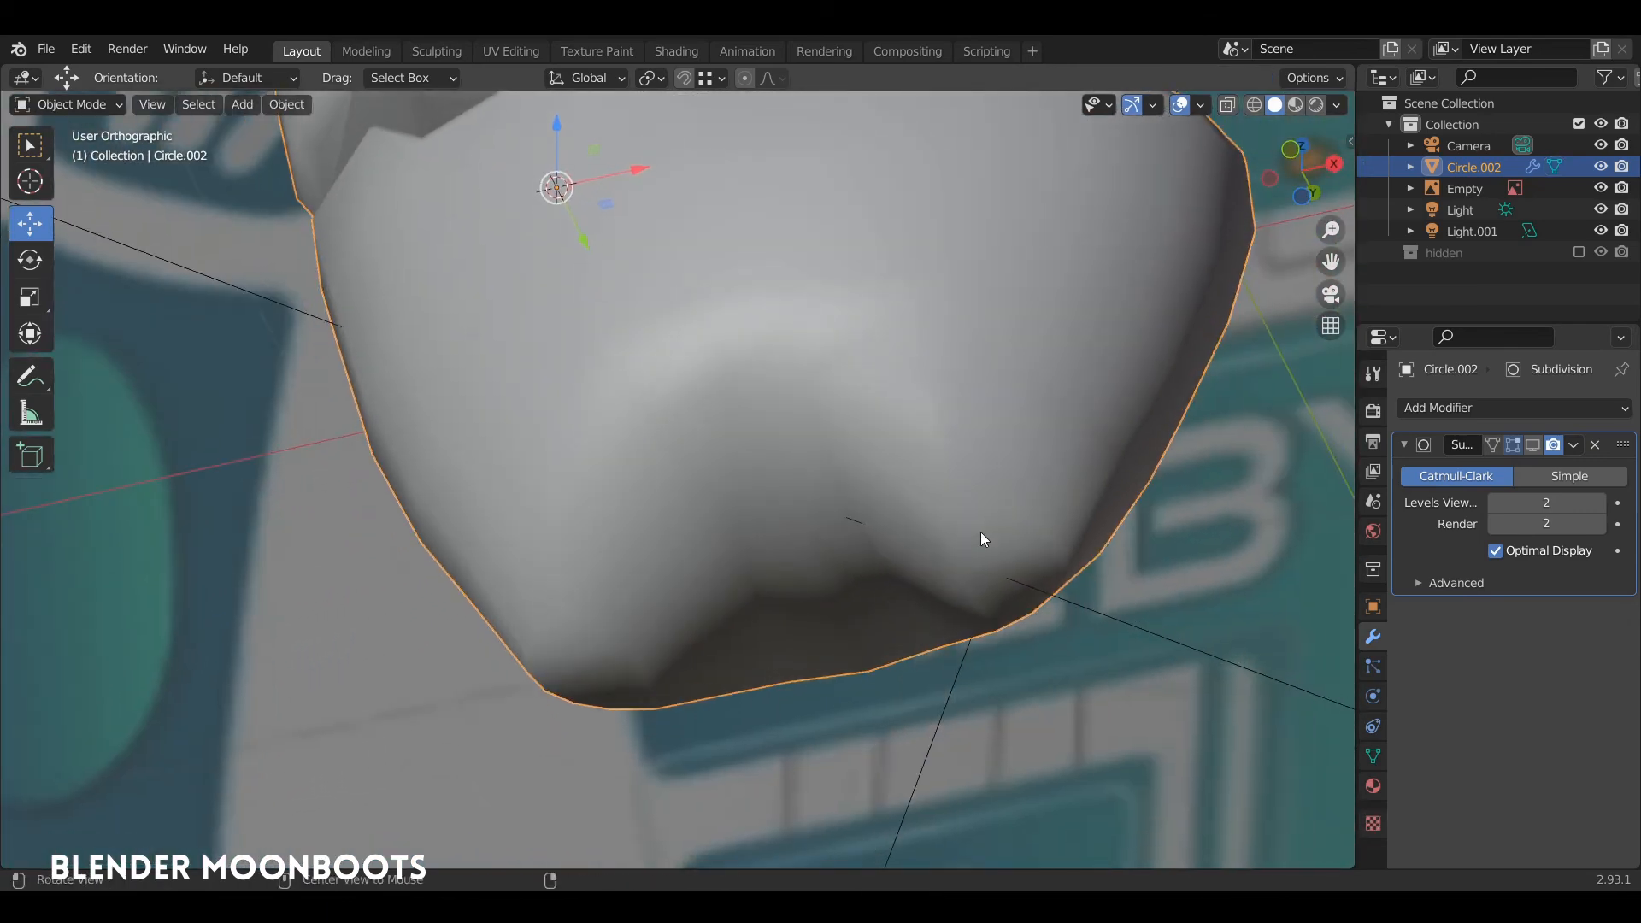
left_click(1535, 445)
left_click_drag(1111, 547, 832, 436, "alt")
Step: Select the outlines of both foot faces on the underside and narrow them front to back
key("Tab")
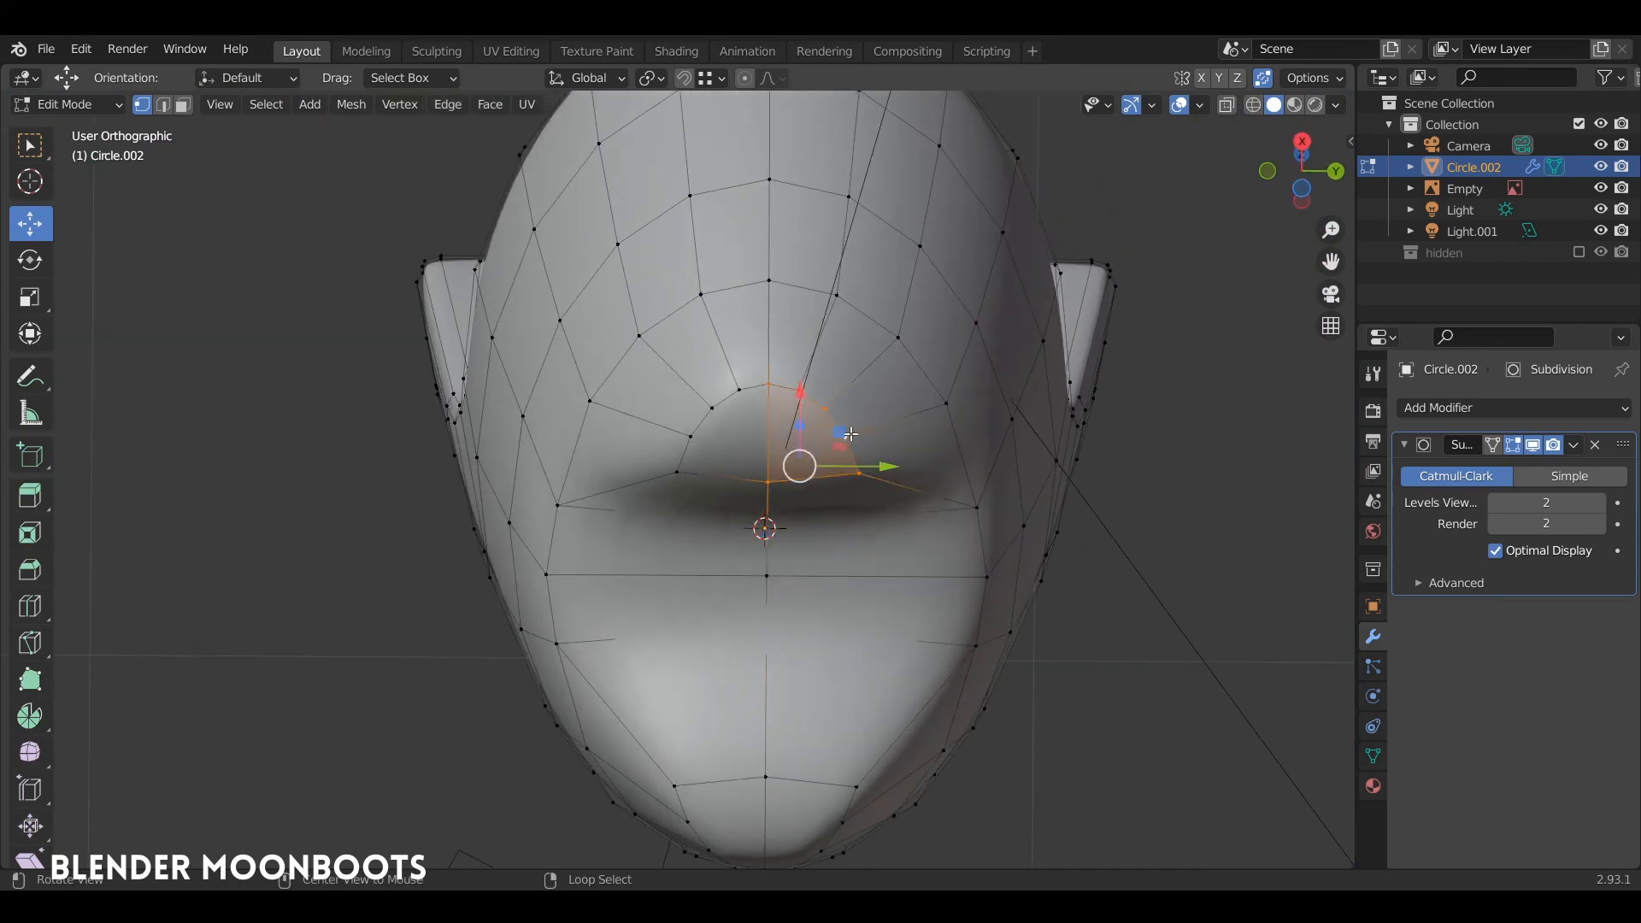
left_click(742, 390, "ctrl")
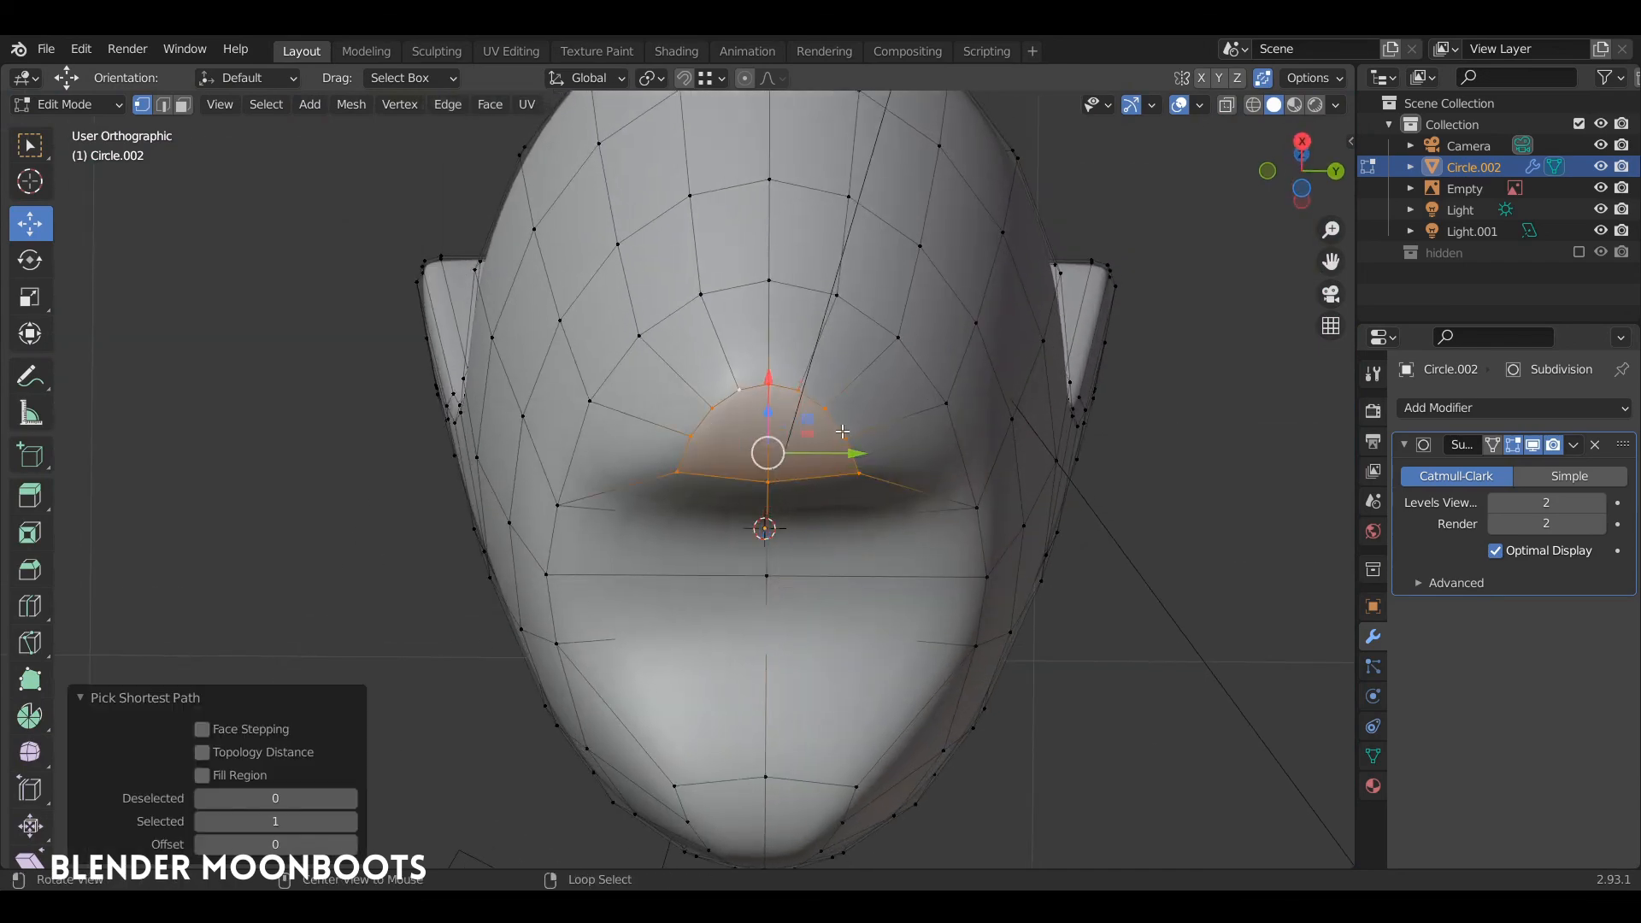
left_click_drag(816, 545, 817, 363, "alt")
left_click_drag(666, 592, 755, 710, "alt")
left_click(756, 710, "ctrl")
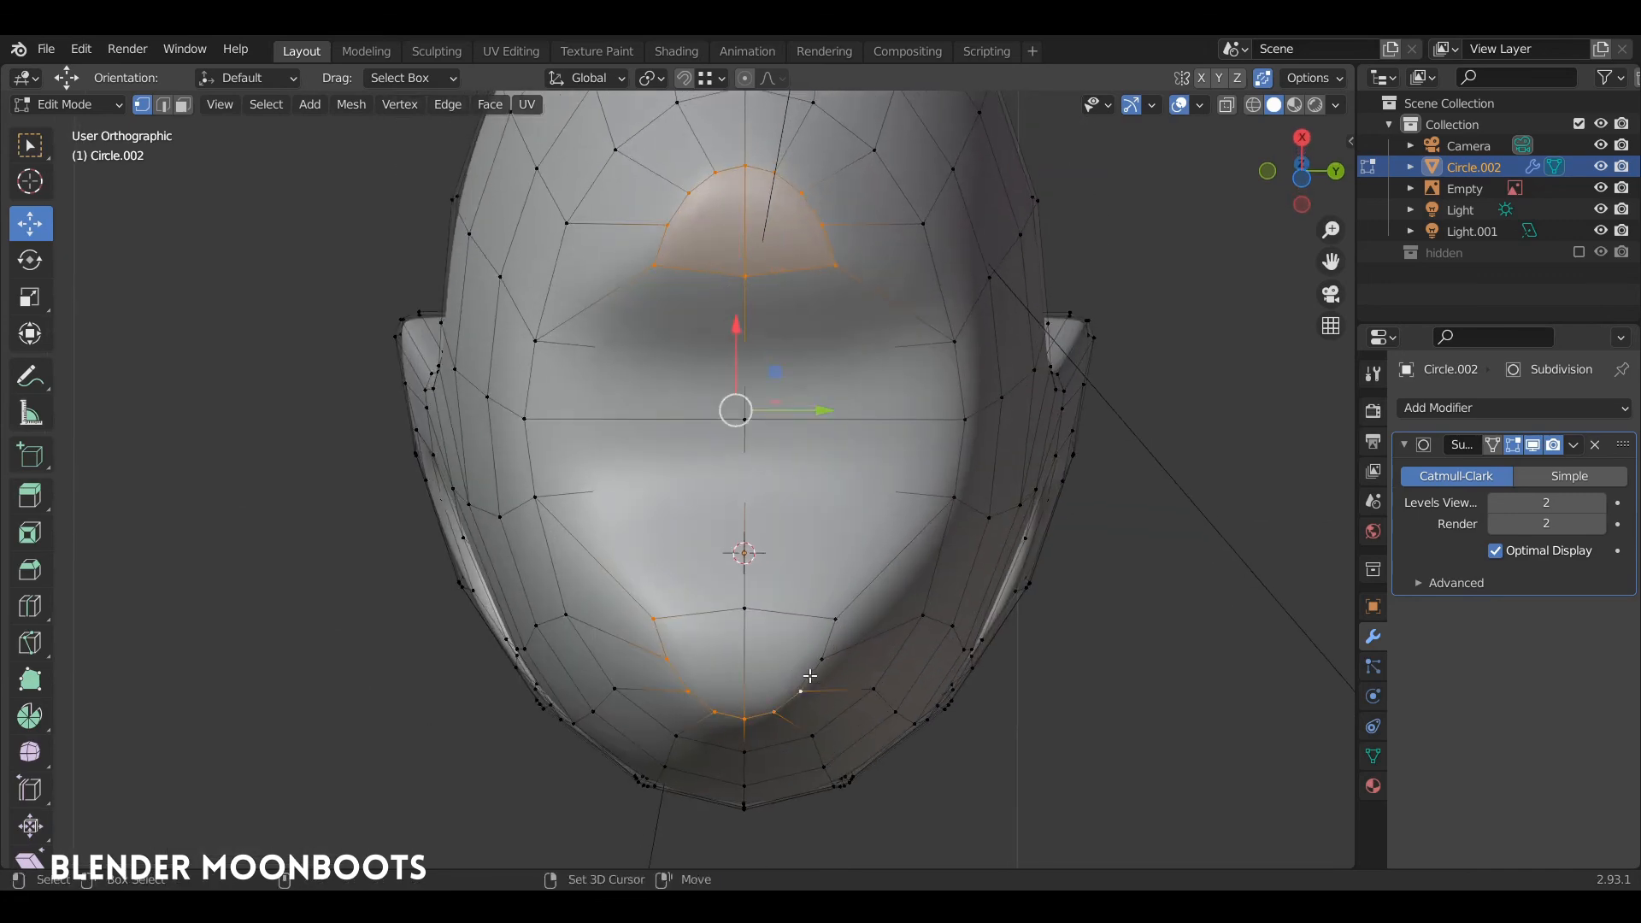
left_click(916, 513)
key("Tab")
Step: Select the inner and outer centre-line vertices of both foot faces and adjust their position to refine the feet
middle_click_drag(928, 458, 937, 552)
scroll(869, 467, "up", 3)
middle_click_drag(869, 466, 822, 370)
key("Tab")
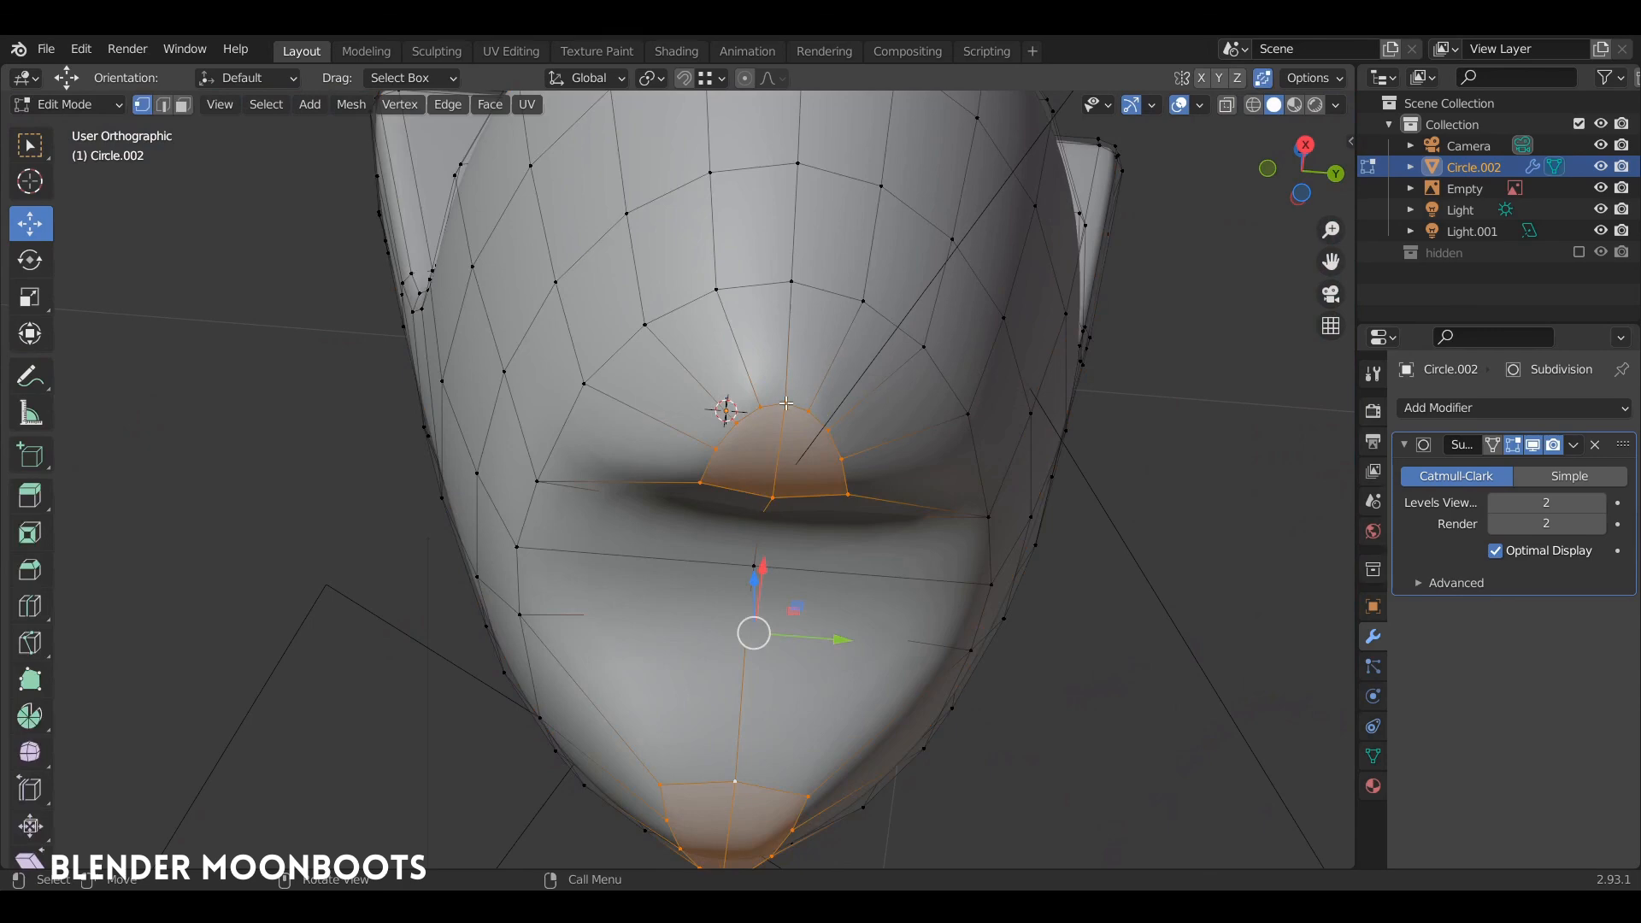
left_click(769, 495, "ctrl")
middle_click_drag(824, 498, 827, 473)
middle_click_drag(787, 630, 784, 431, "shift")
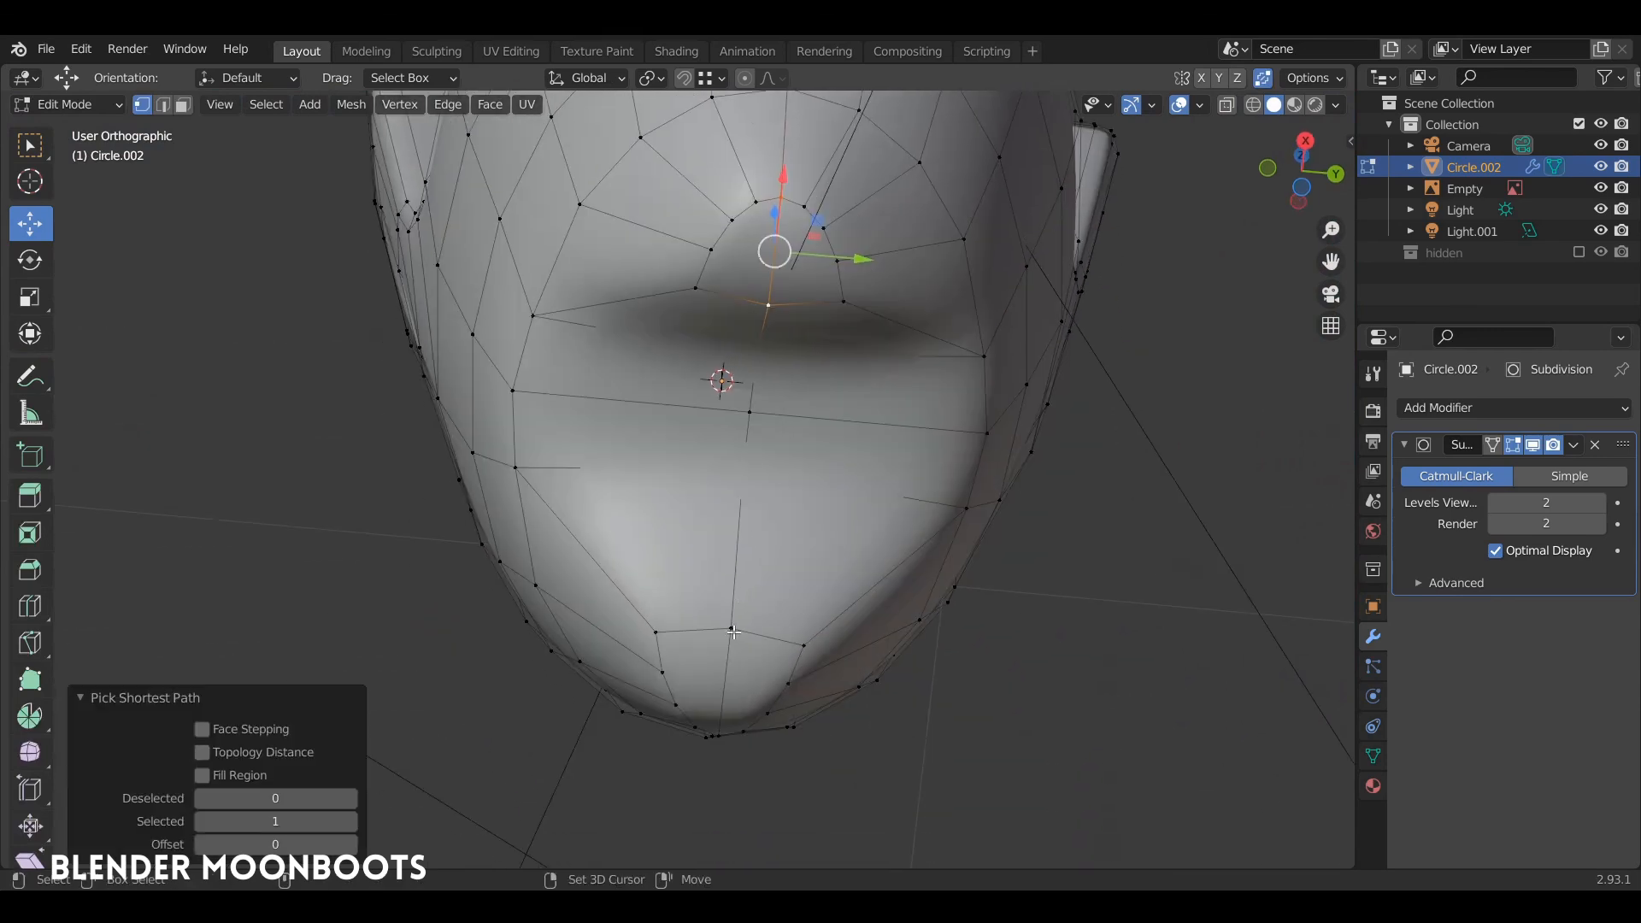
middle_click_drag(734, 632, 704, 744)
middle_click_drag(769, 669, 920, 776)
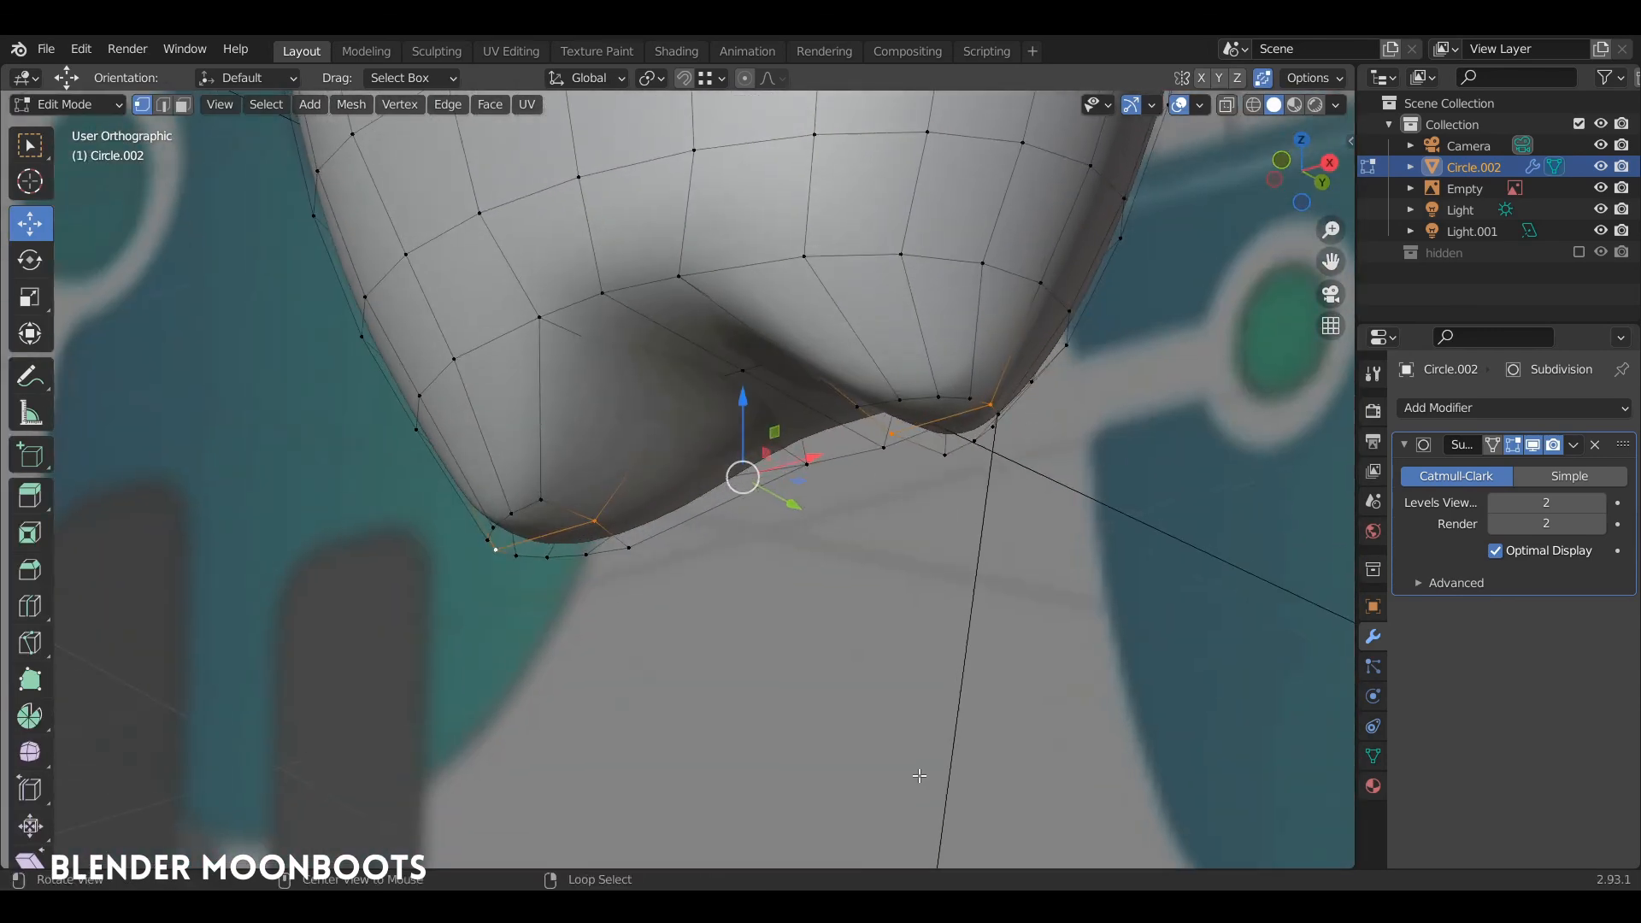
left_click(749, 421)
Step: Leave mesh editing and inspect the smoothed torso from several sides in a glossy rendered preview
key("Tab")
middle_click_drag(749, 420, 1017, 526)
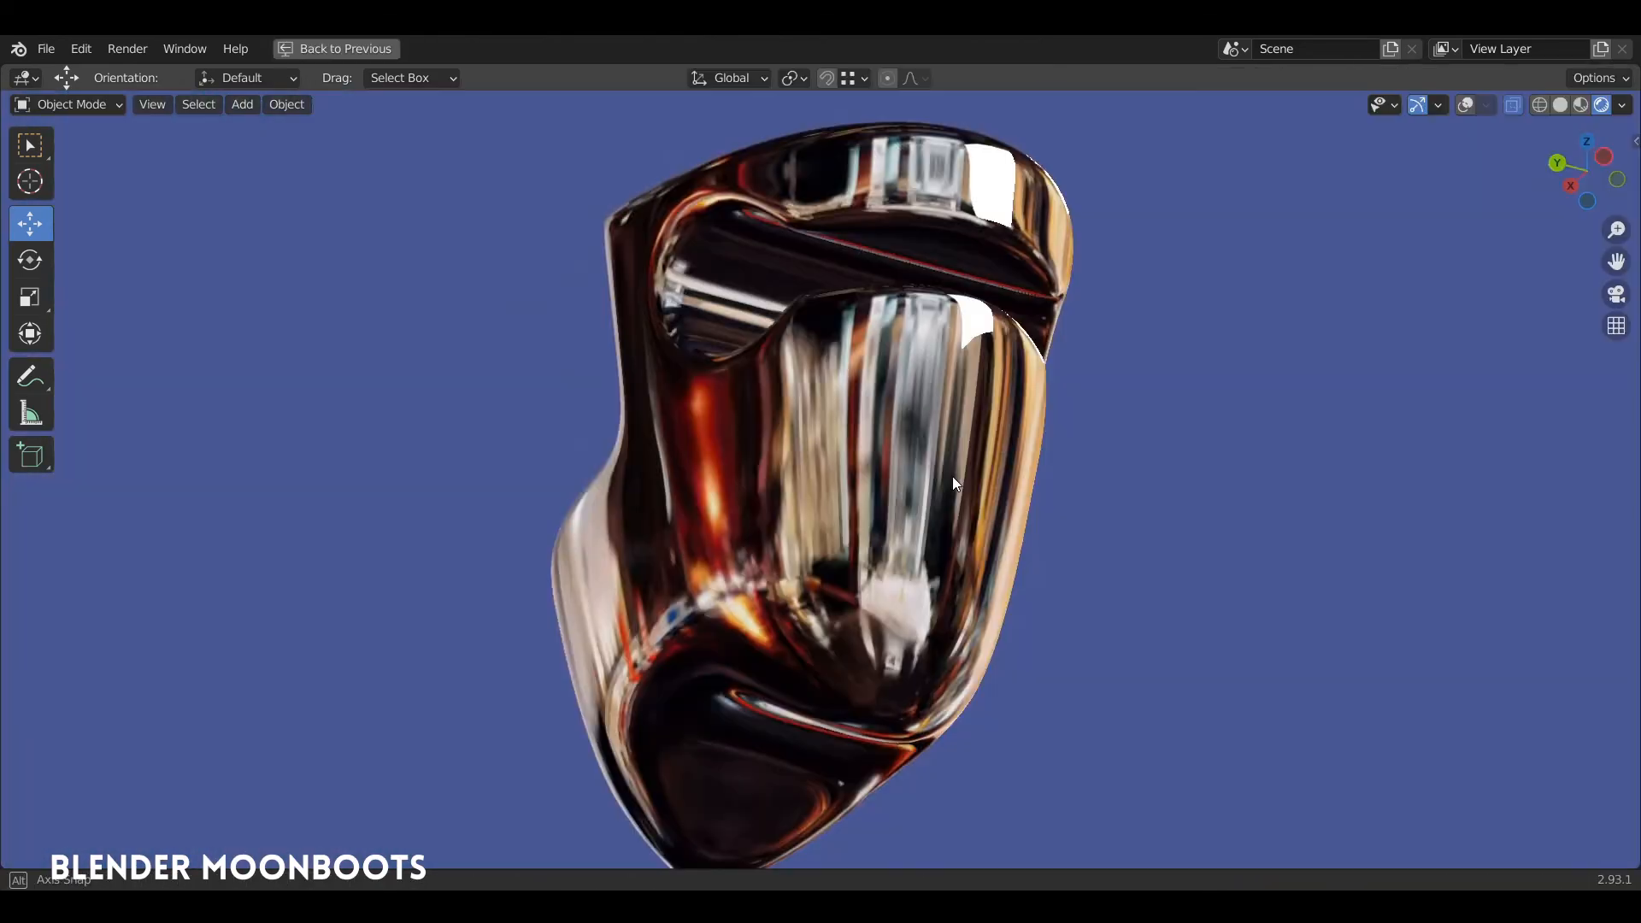
mouse_move(953, 475)
middle_mouse_down()
mouse_move(1086, 517)
mouse_move(1017, 576)
mouse_move(729, 621)
mouse_move(813, 542)
mouse_move(669, 528)
mouse_move(808, 553)
middle_mouse_up()
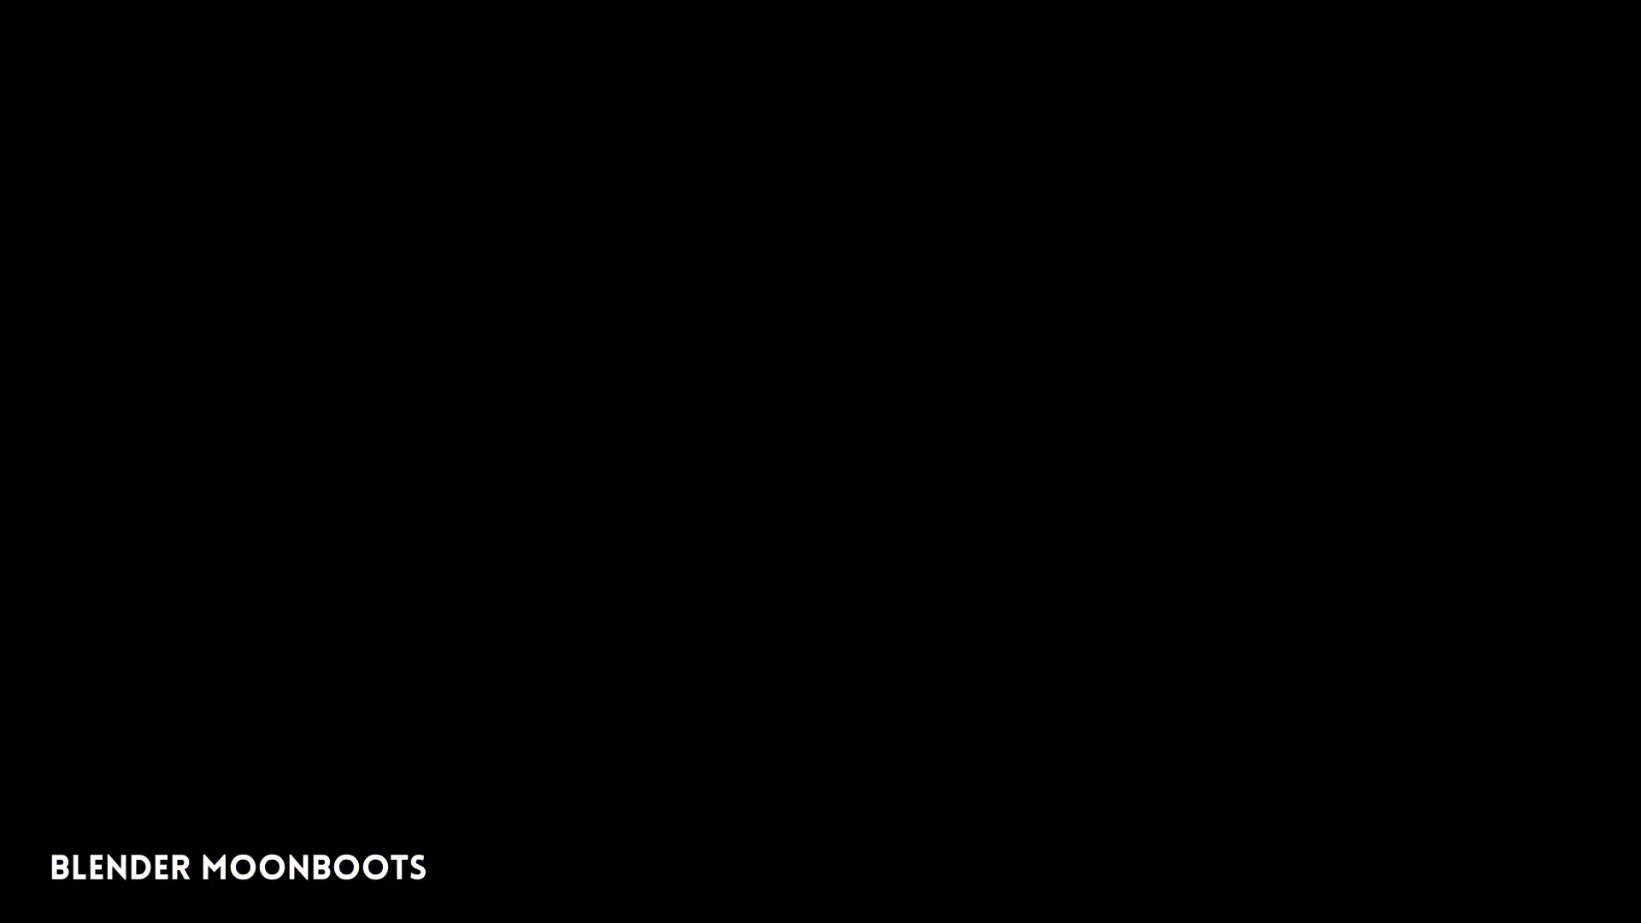